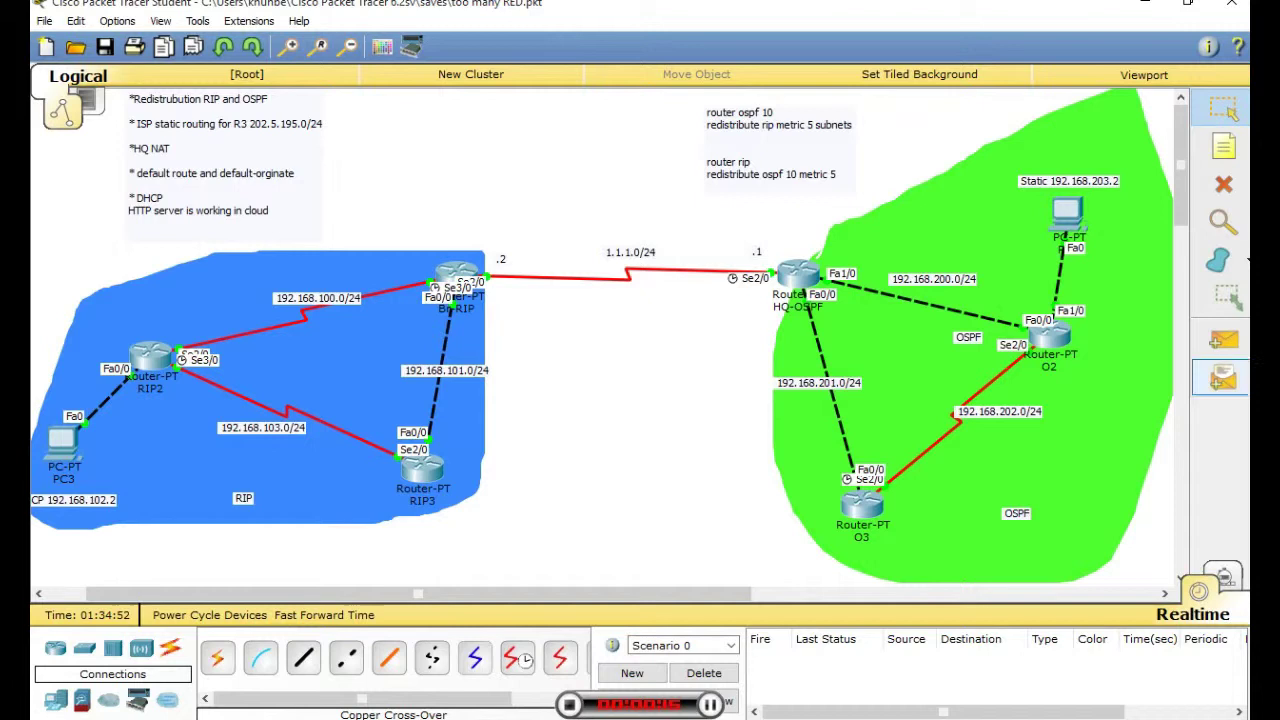
- Test connectivity by sending a simple PDU from PC1 (192.168.203.2) to router O3
left_click(1224, 341)
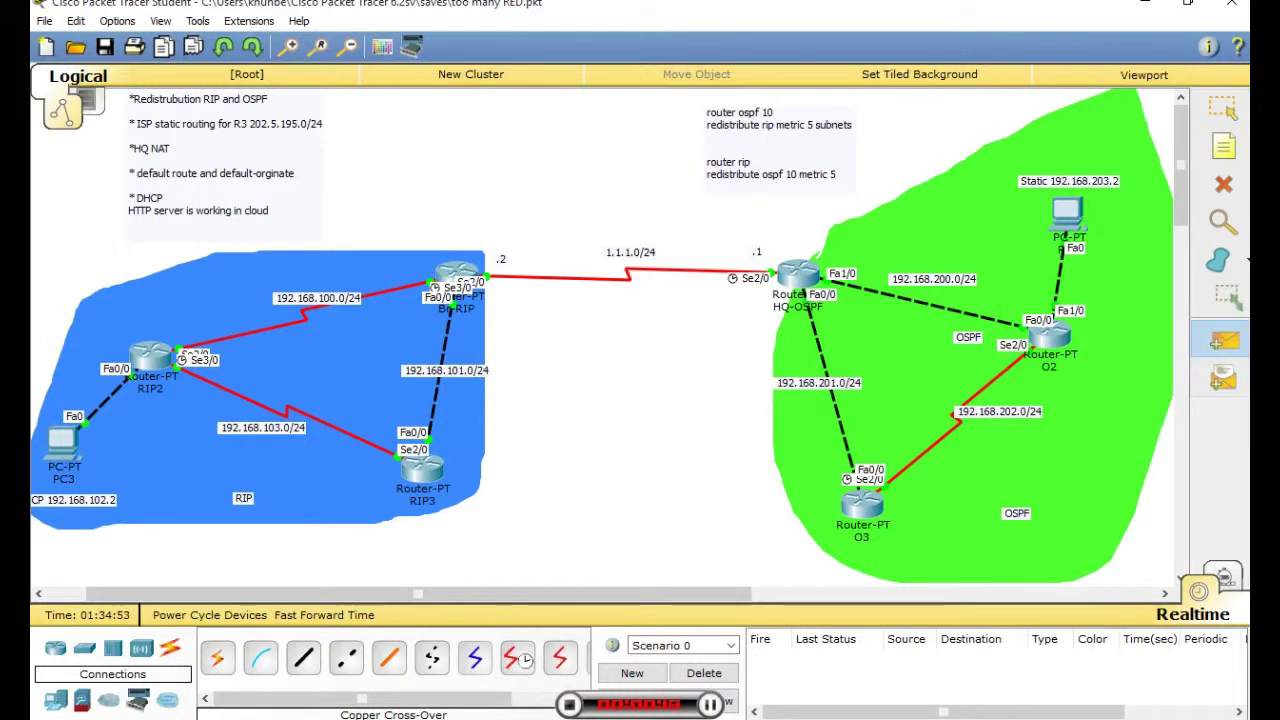
left_click(1068, 212)
left_click(862, 503)
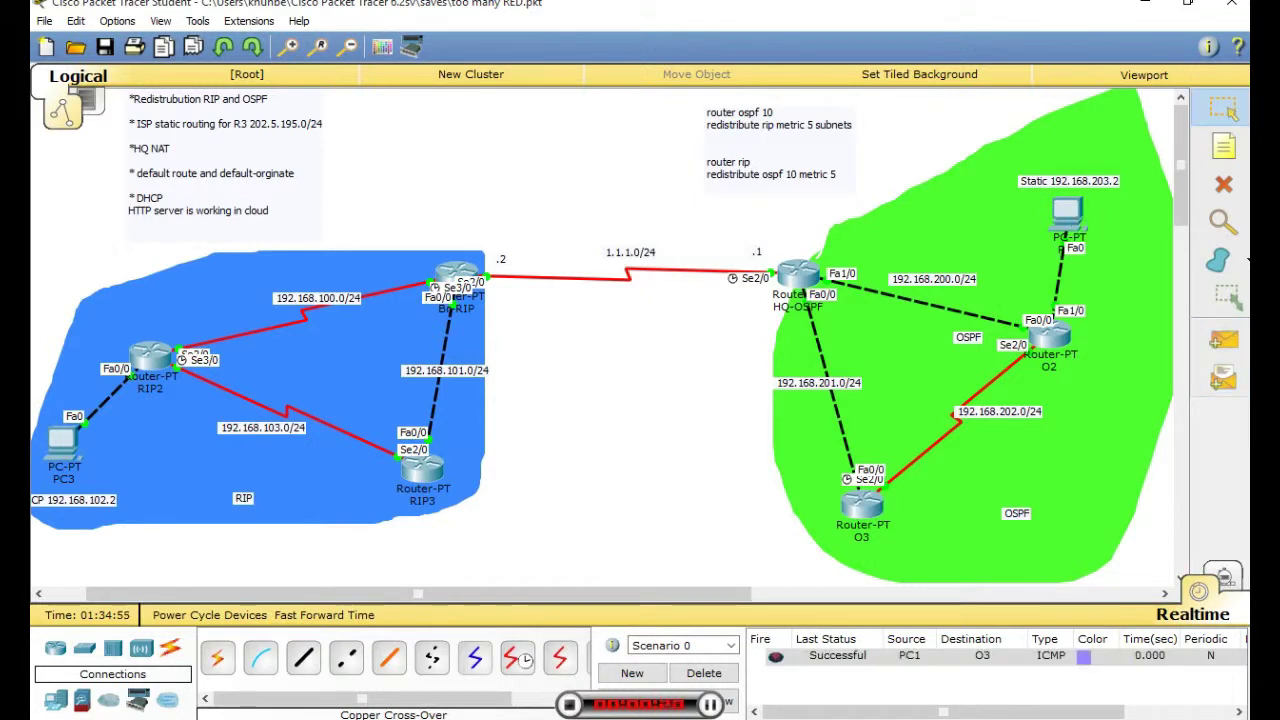
left_click(961, 325)
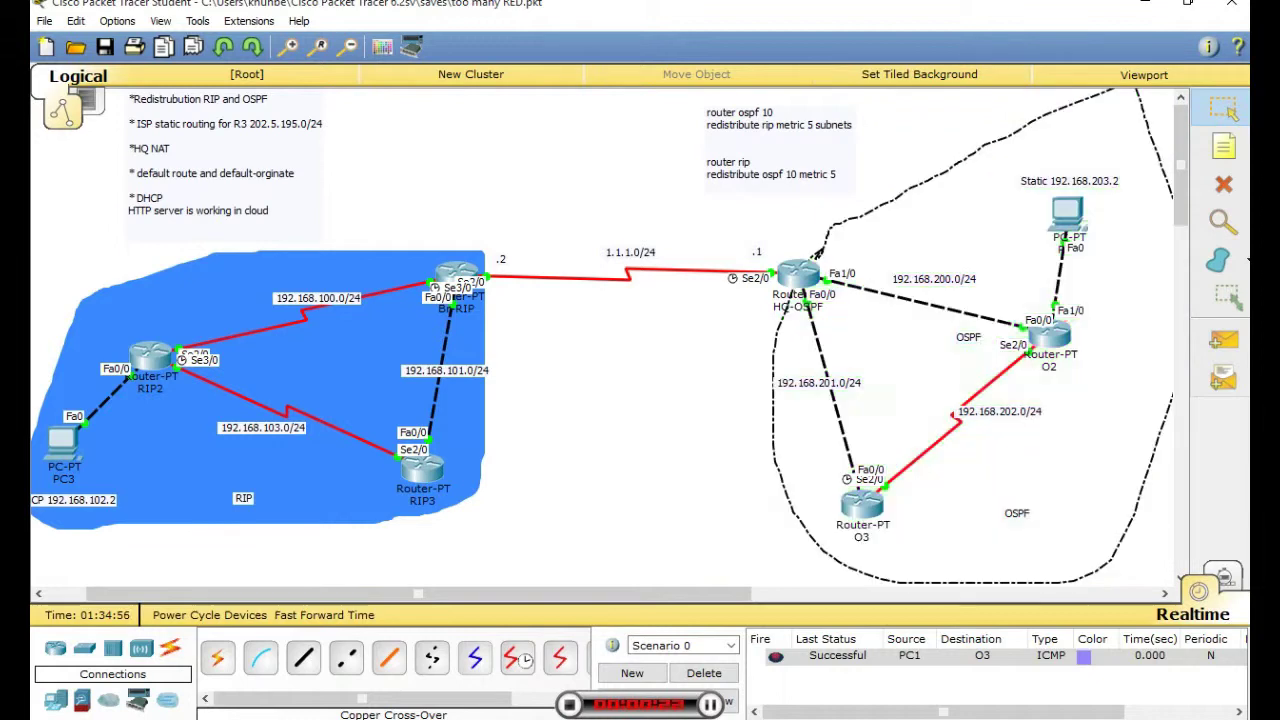
left_click(242, 381)
double_click(242, 381)
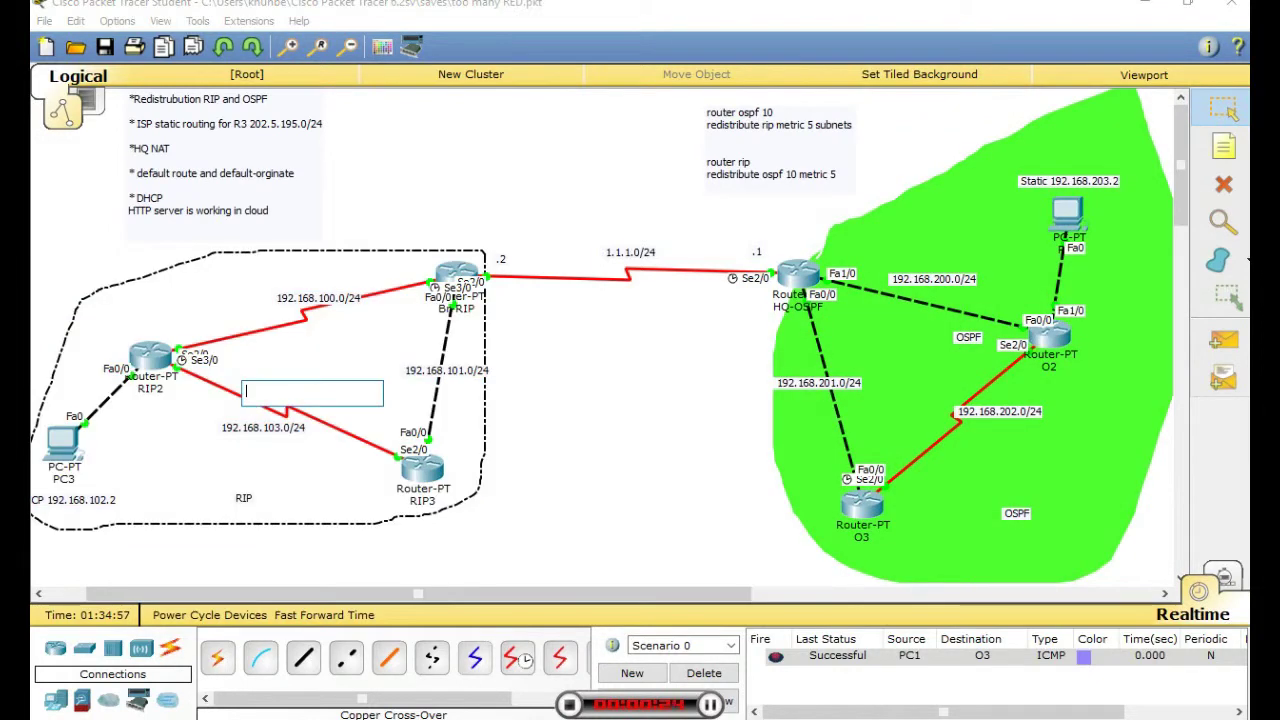
double_click(961, 325)
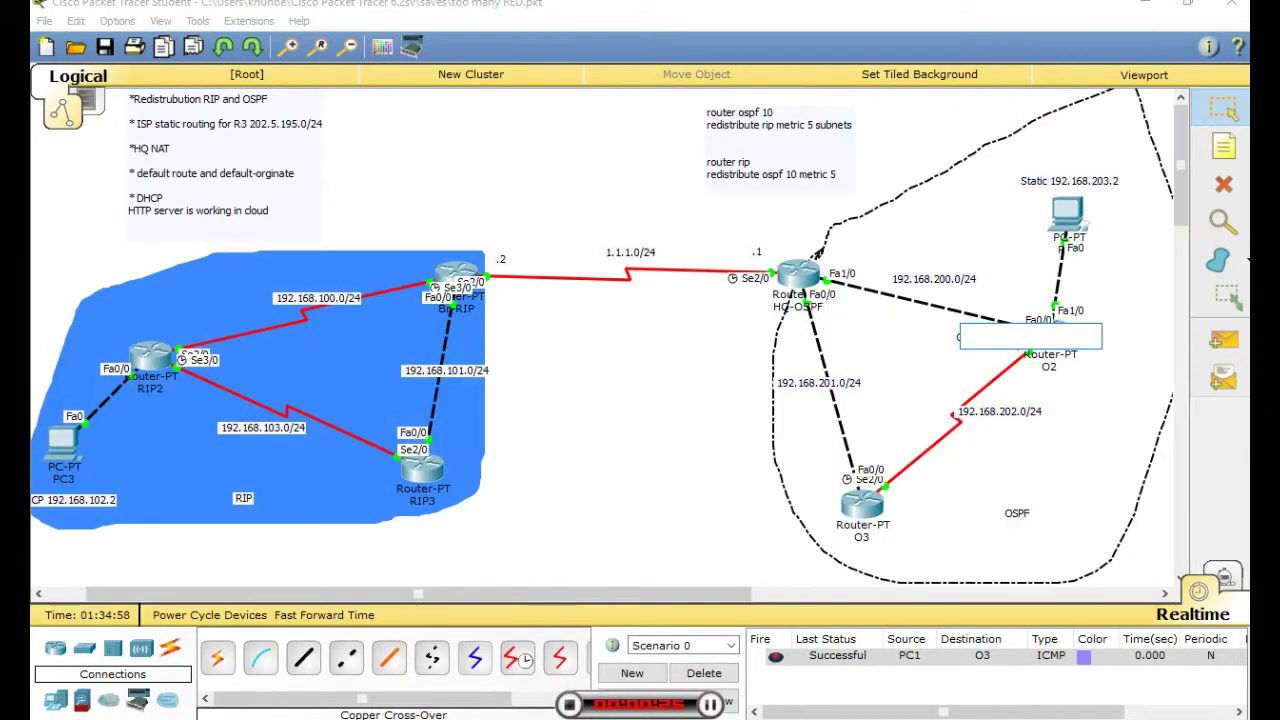
key("Escape")
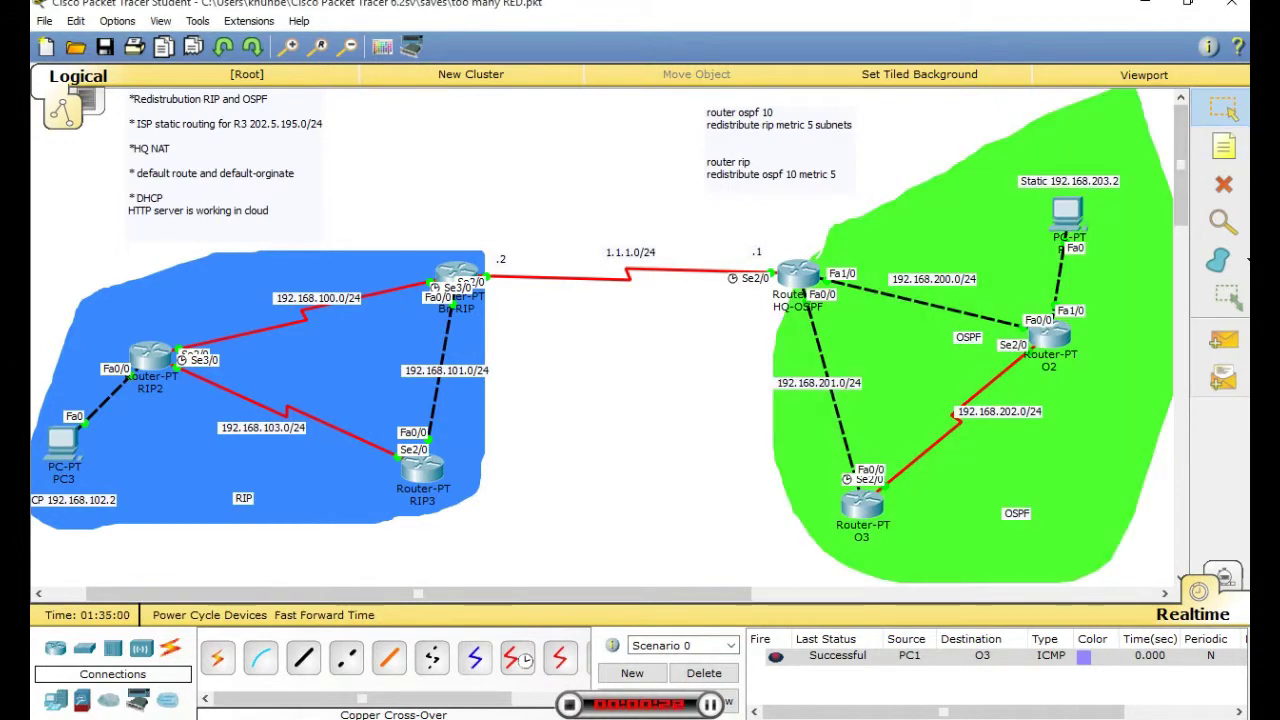
- Display router O3's IP routing table with show ip route, examine its entries, and close the router's window
left_click(862, 500)
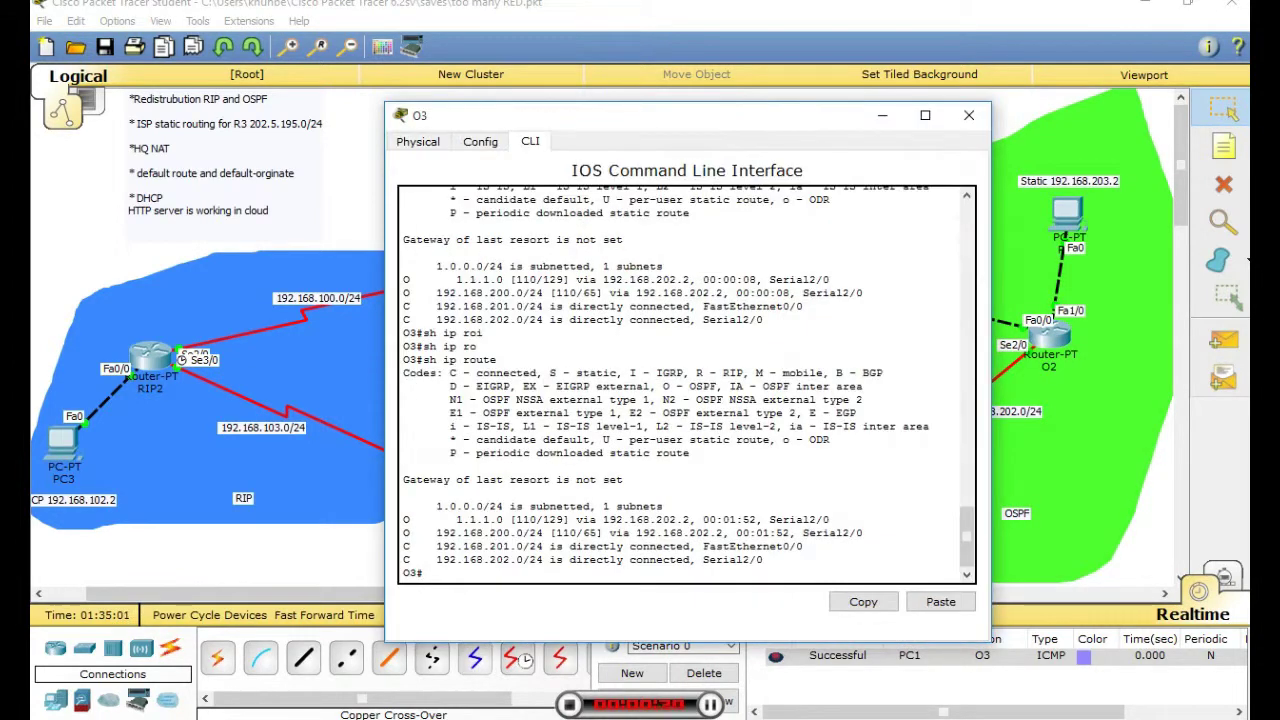
type("sh ip rou")
key("Tab")
key("Return")
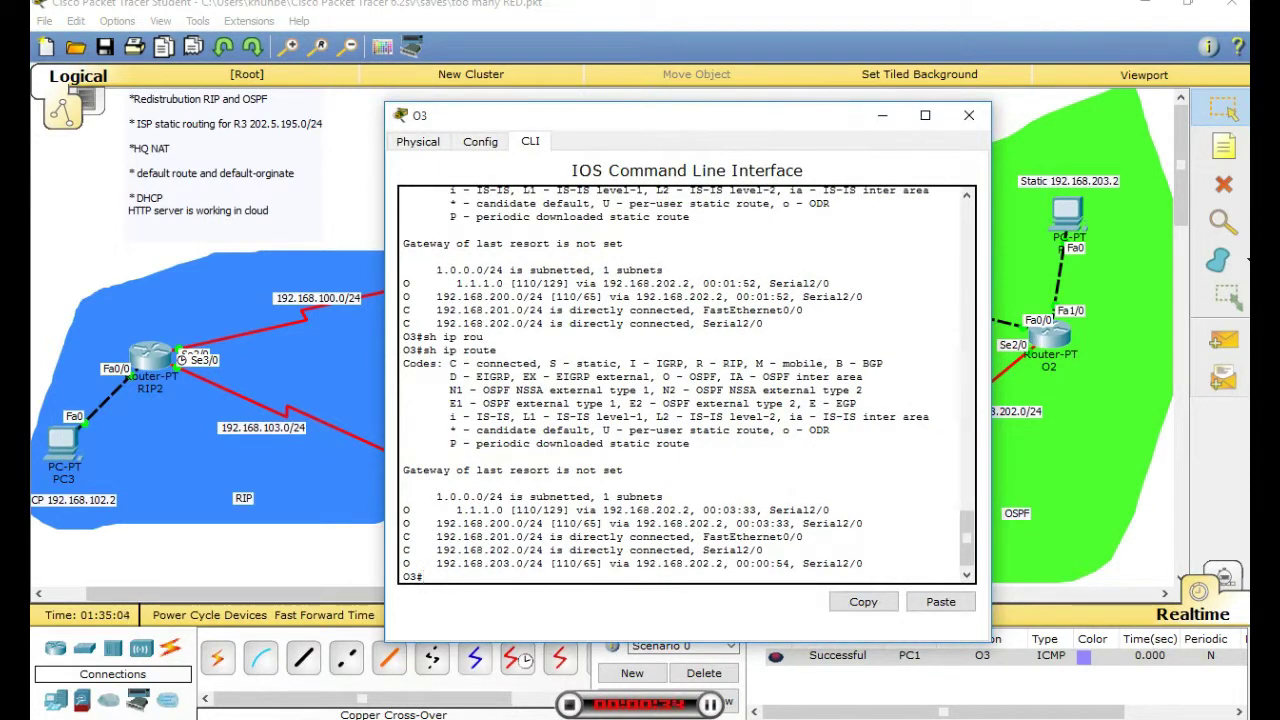
left_click_drag(436, 510, 410, 563)
left_click(969, 115)
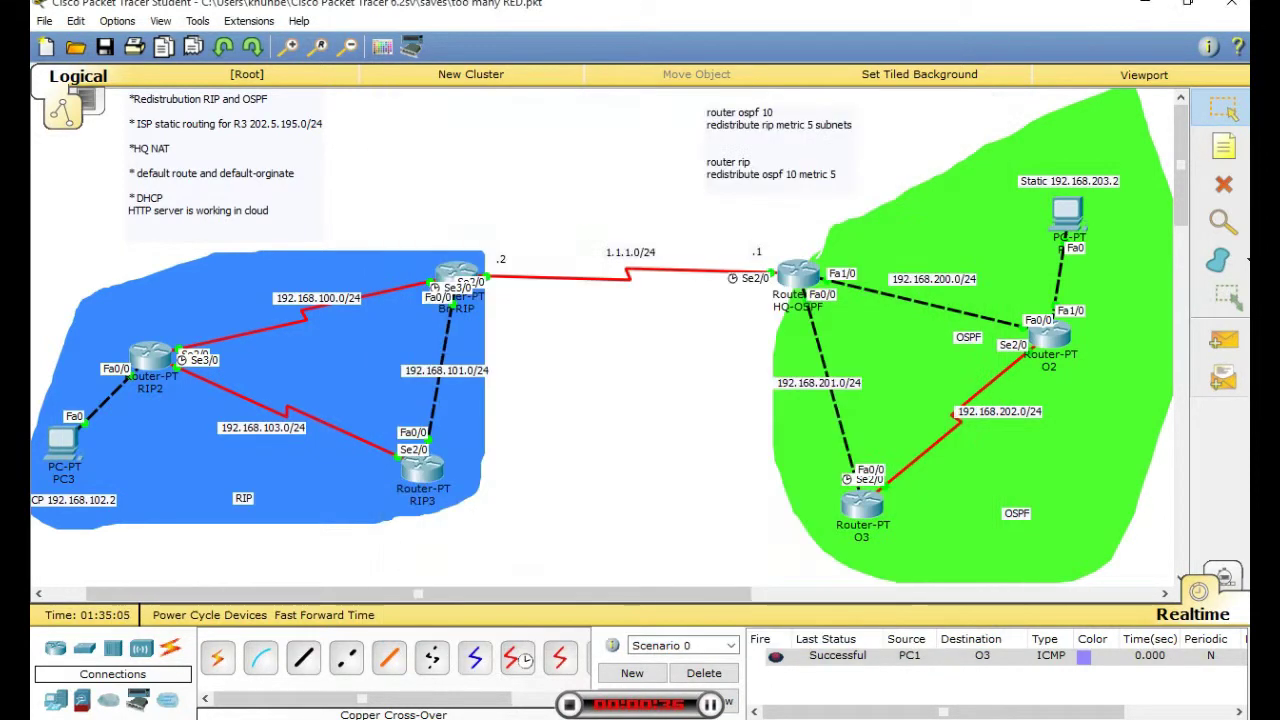
- Exit configuration mode on router RIP3, examine its routes with show ip route, and close its window
left_click(422, 466)
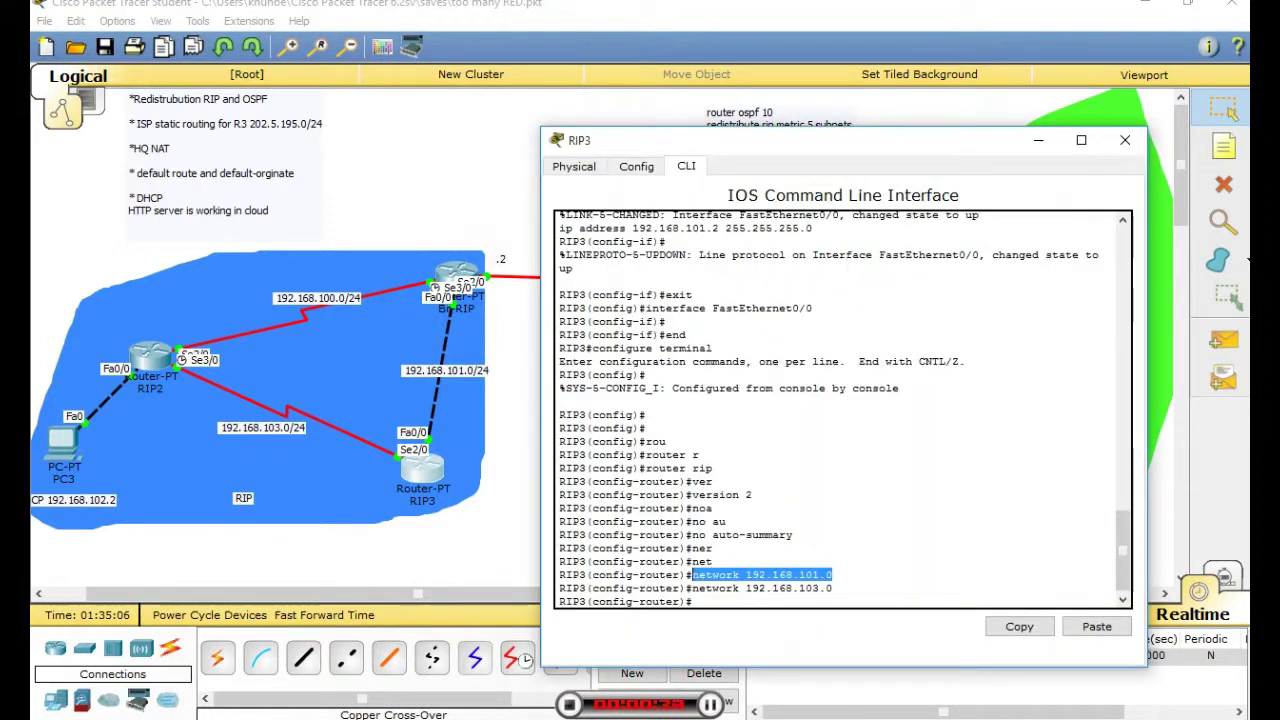
key("Return")
key("Return")
key("Return")
type("end")
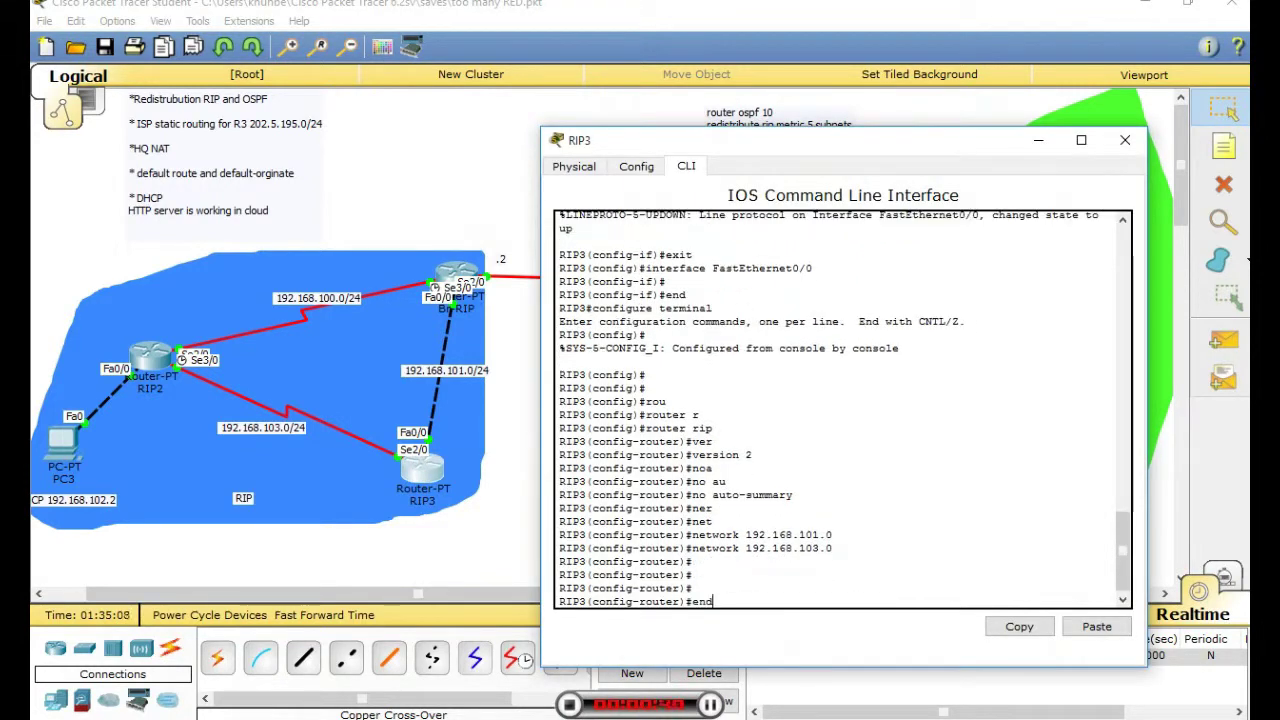
key("Return")
type("sh ip ro")
key("Tab")
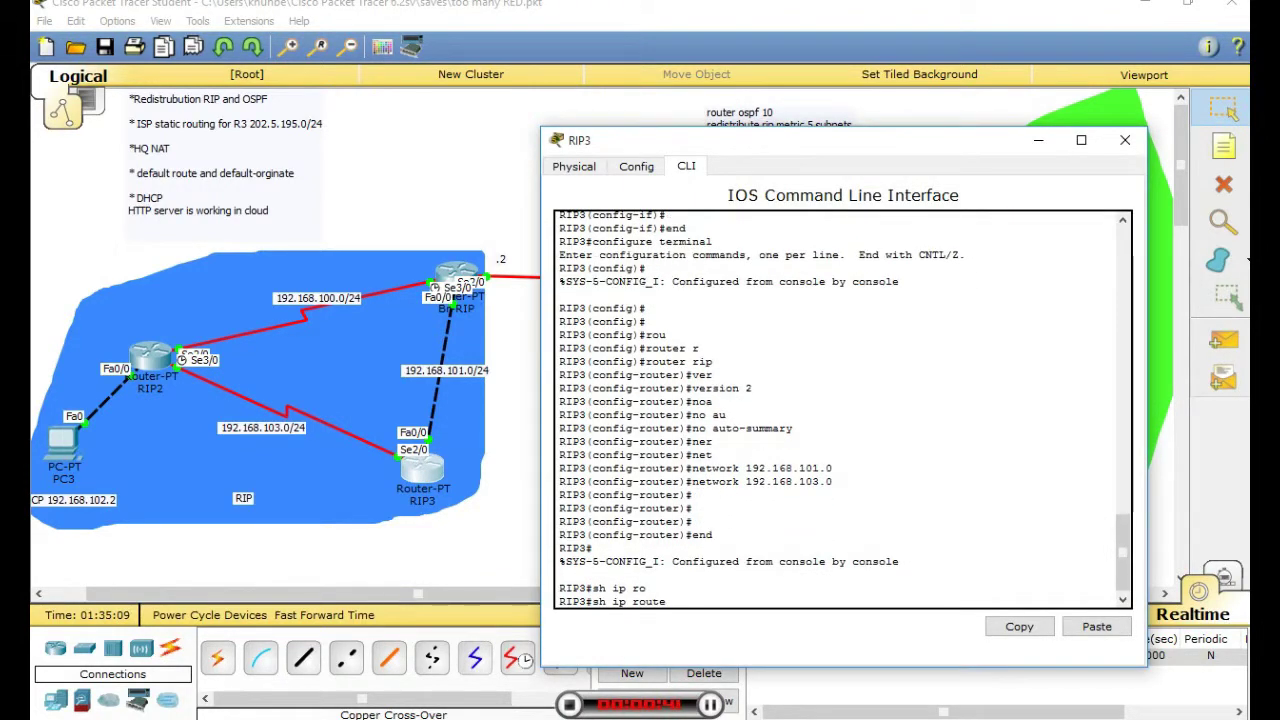
key("Return")
left_click_drag(560, 535, 560, 588)
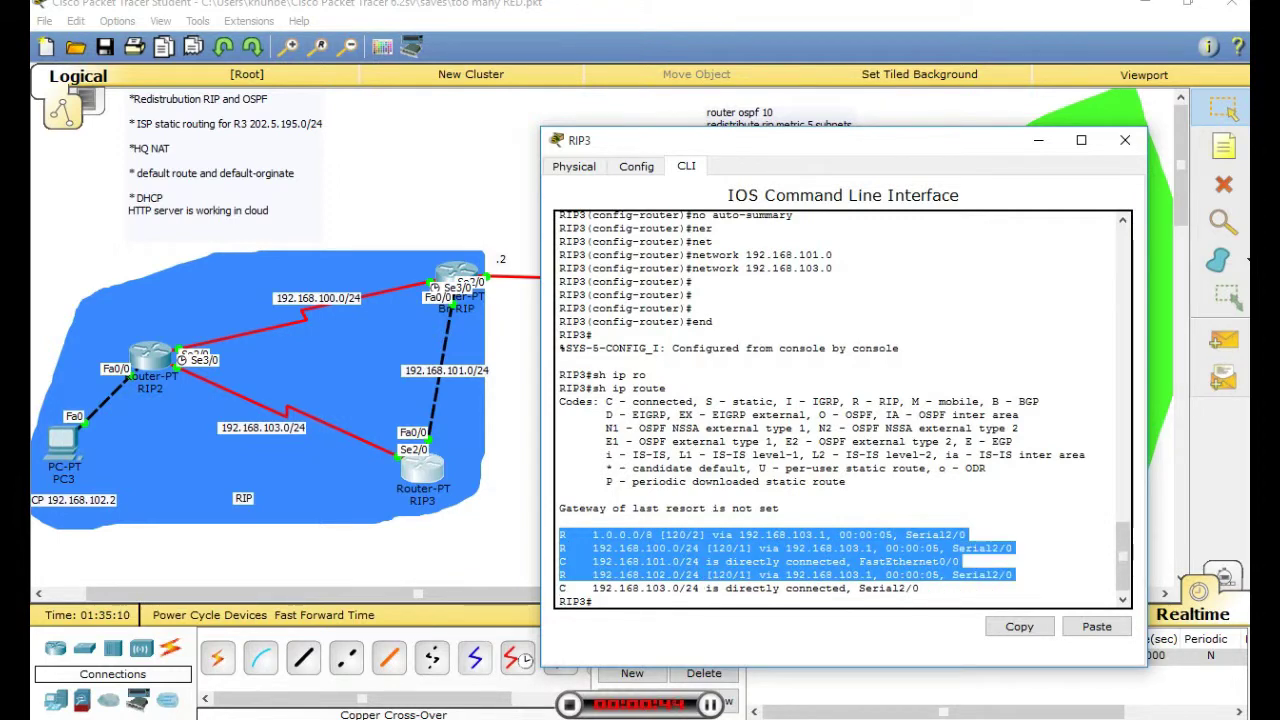
left_click(1125, 140)
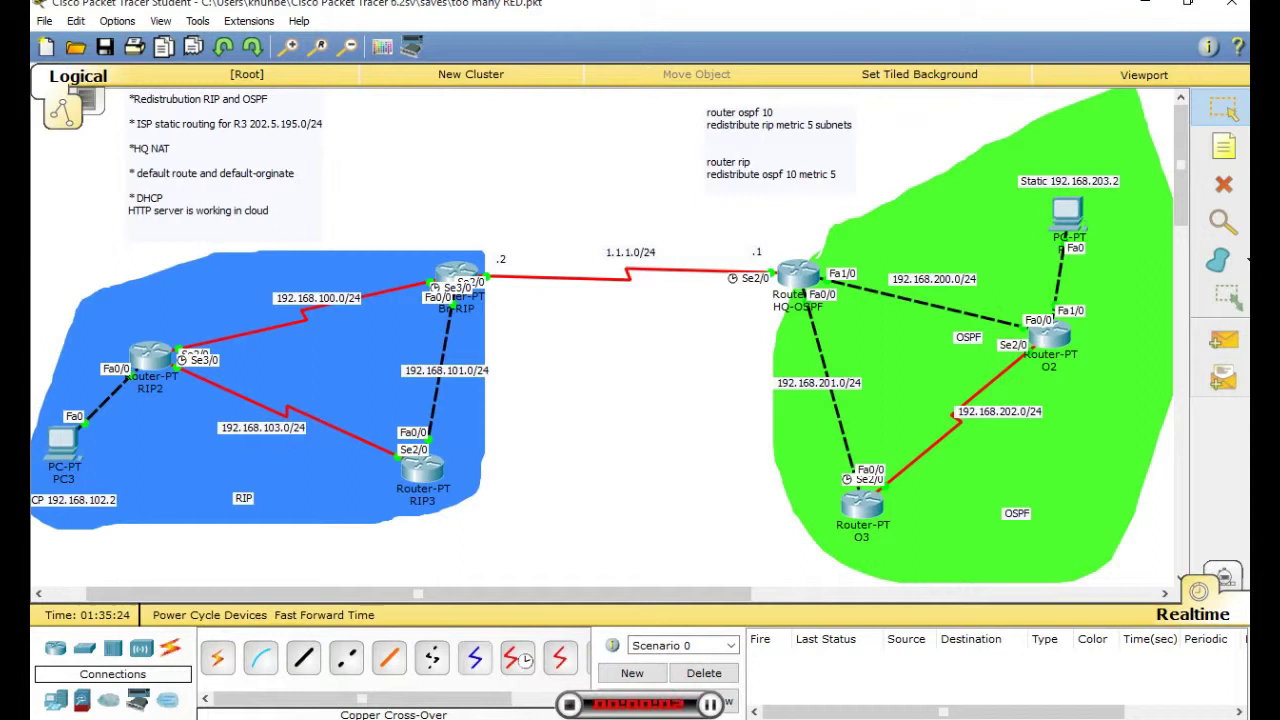
- Test connectivity by sending a simple PDU from PC1 to PC3, and delete the scenario with that test
left_click(1224, 340)
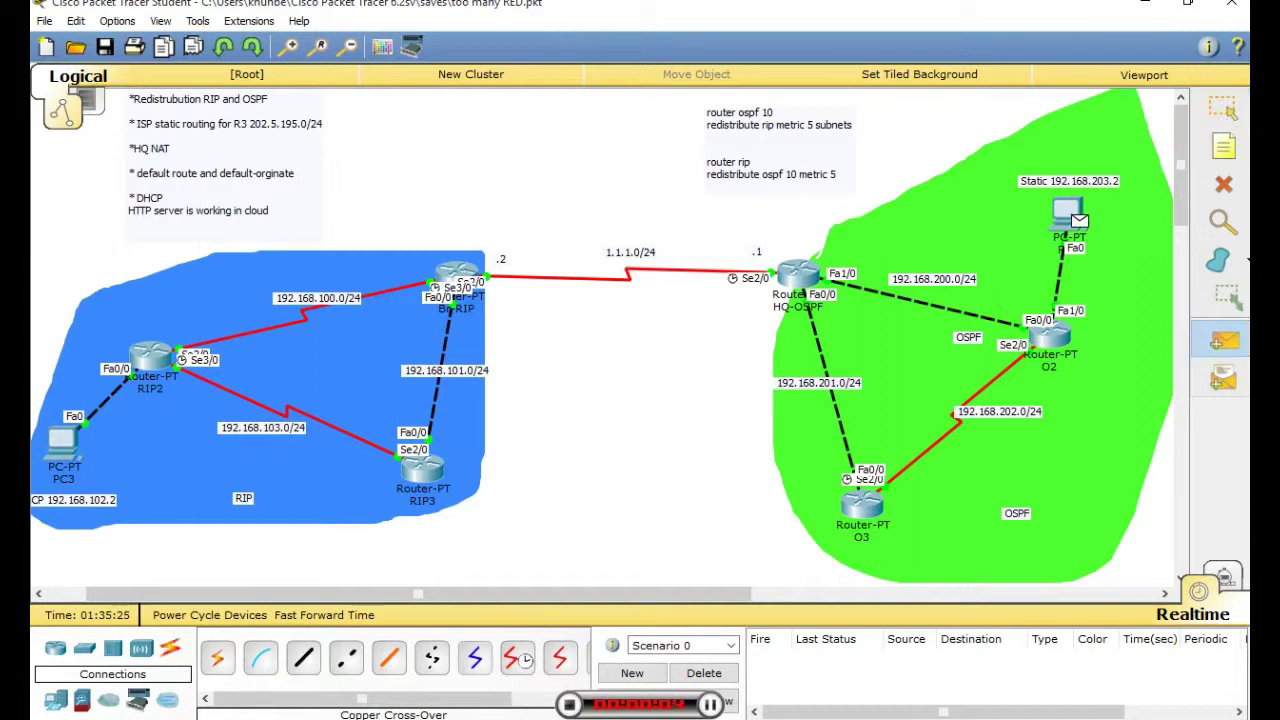
left_click(1068, 214)
left_click(63, 440)
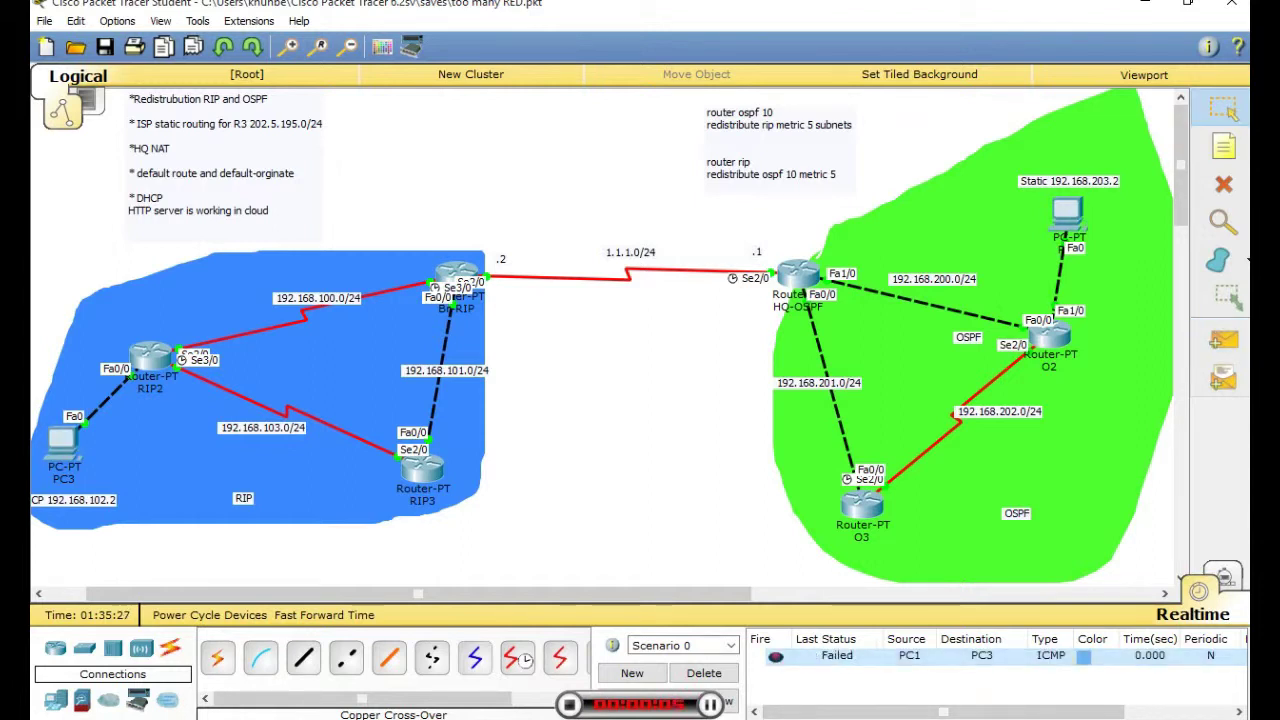
double_click(776, 657)
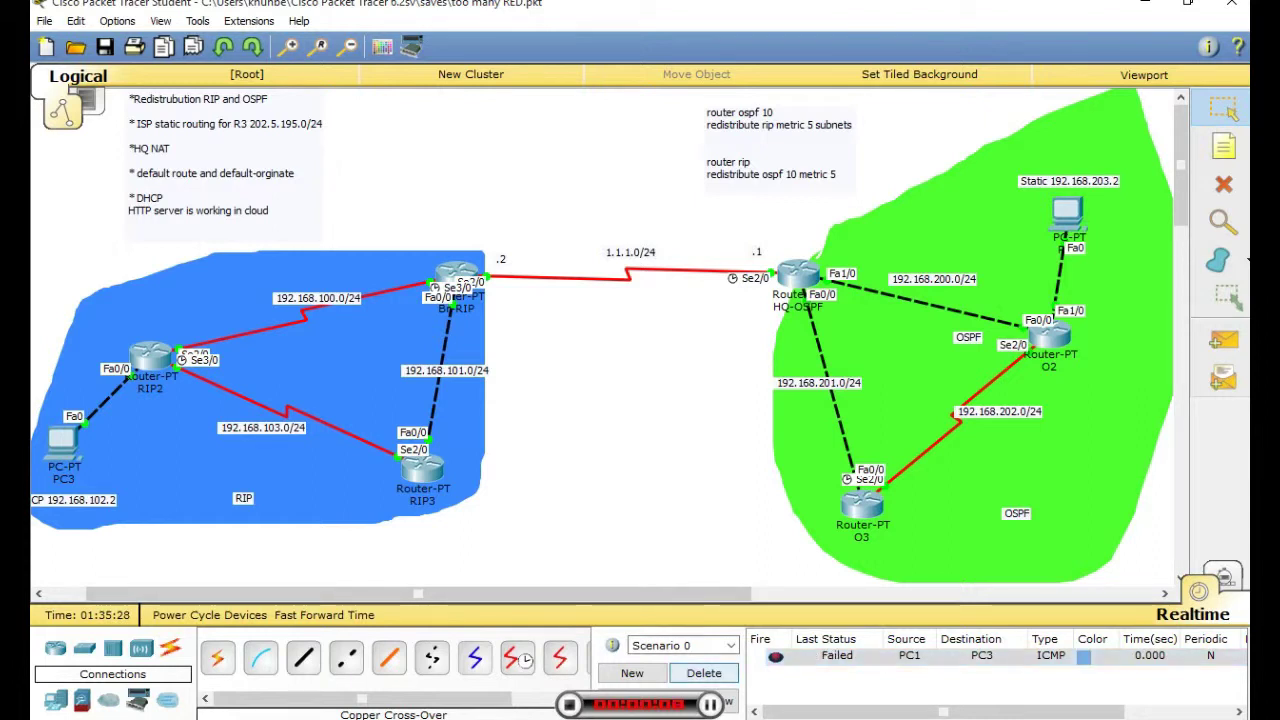
left_click(704, 673)
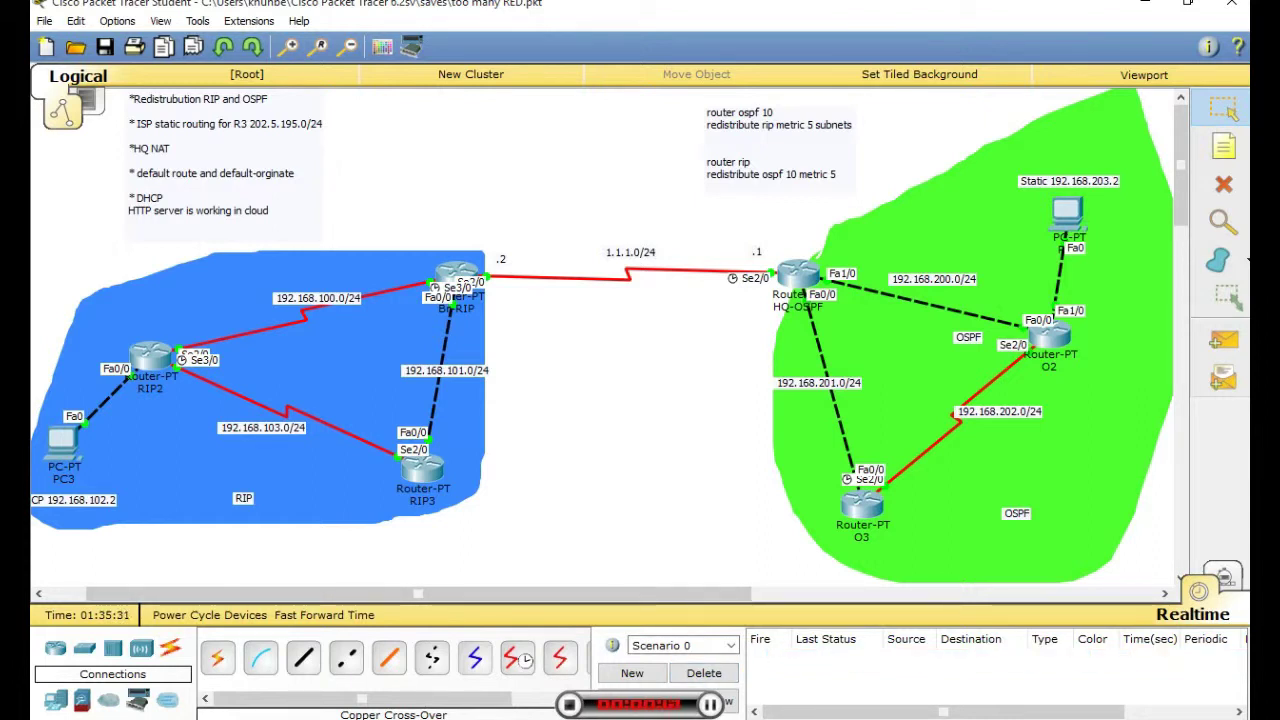
- Display router HQ-OSPF's IP routing table with show ip route, examine the connected and OSPF routes, and close its window
left_click(798, 273)
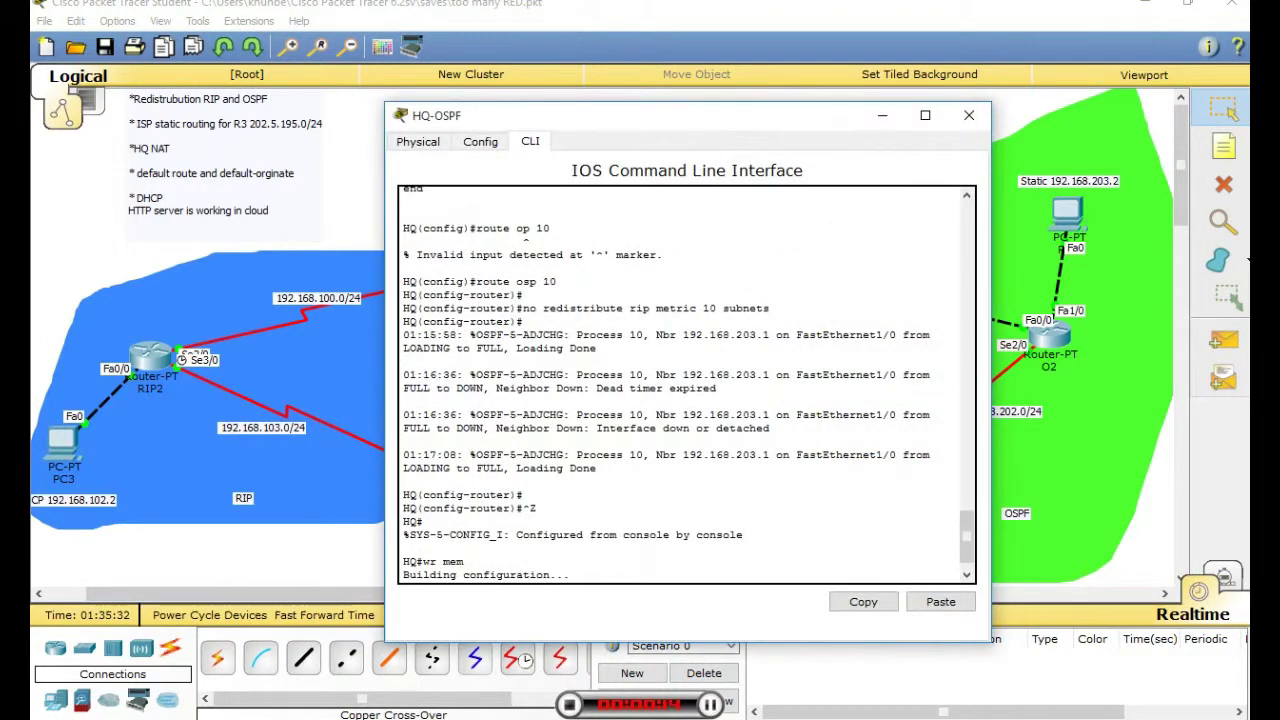
key("Return")
key("Return")
key("Return")
key("Return")
type("sh ")
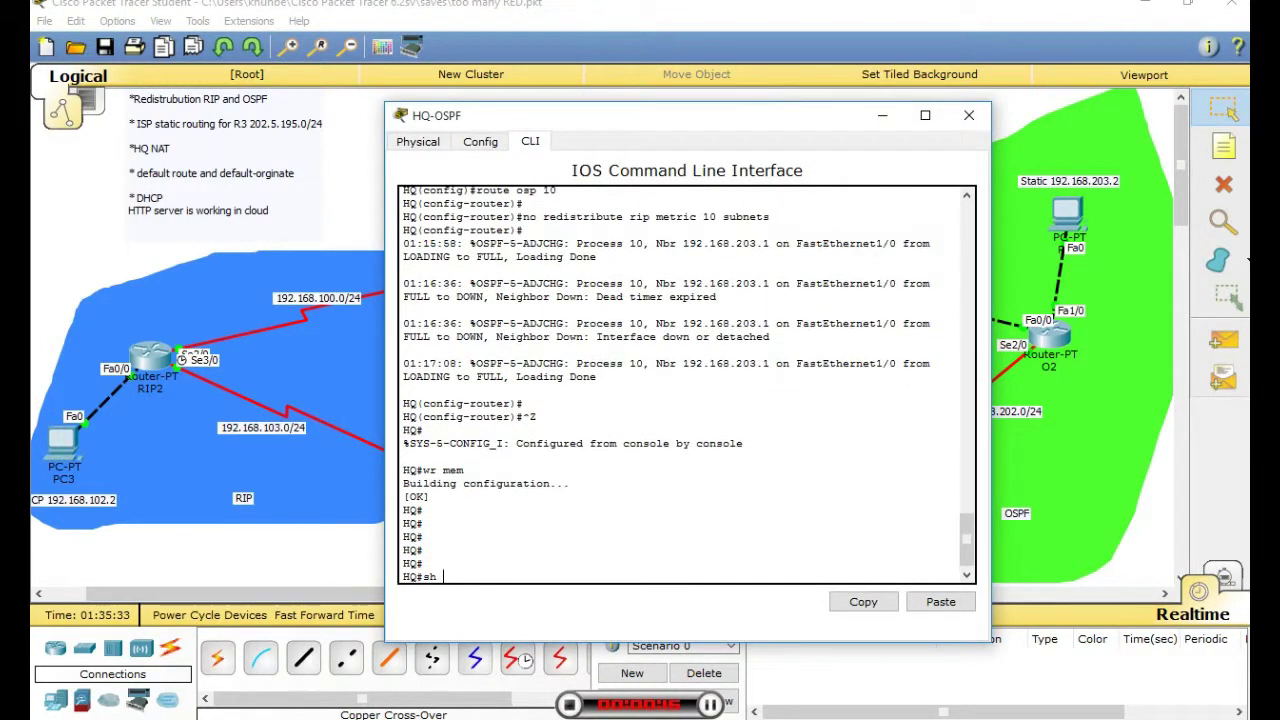
type("ip rou")
key("Tab")
key("Return")
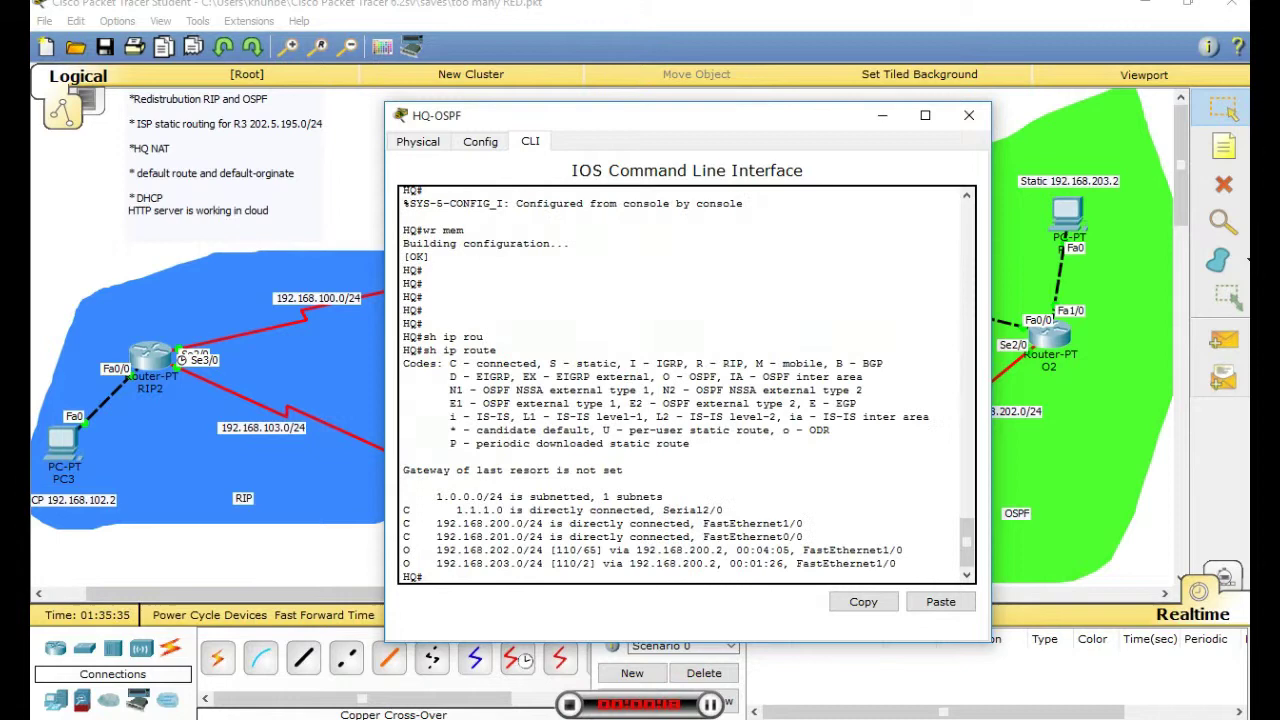
left_click_drag(416, 510, 897, 563)
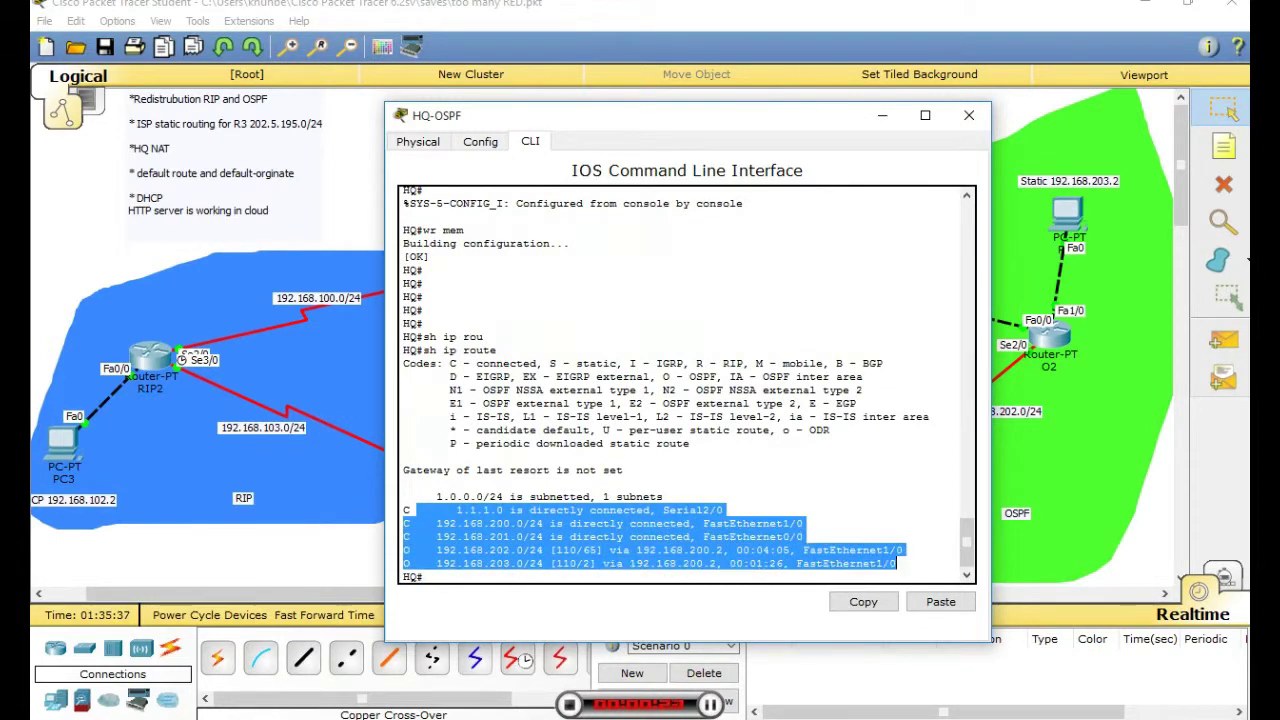
left_click(969, 115)
- Exit configuration mode on router Br-RIP, examine its connected and RIP routes with show ip route, and close its window
left_click(457, 275)
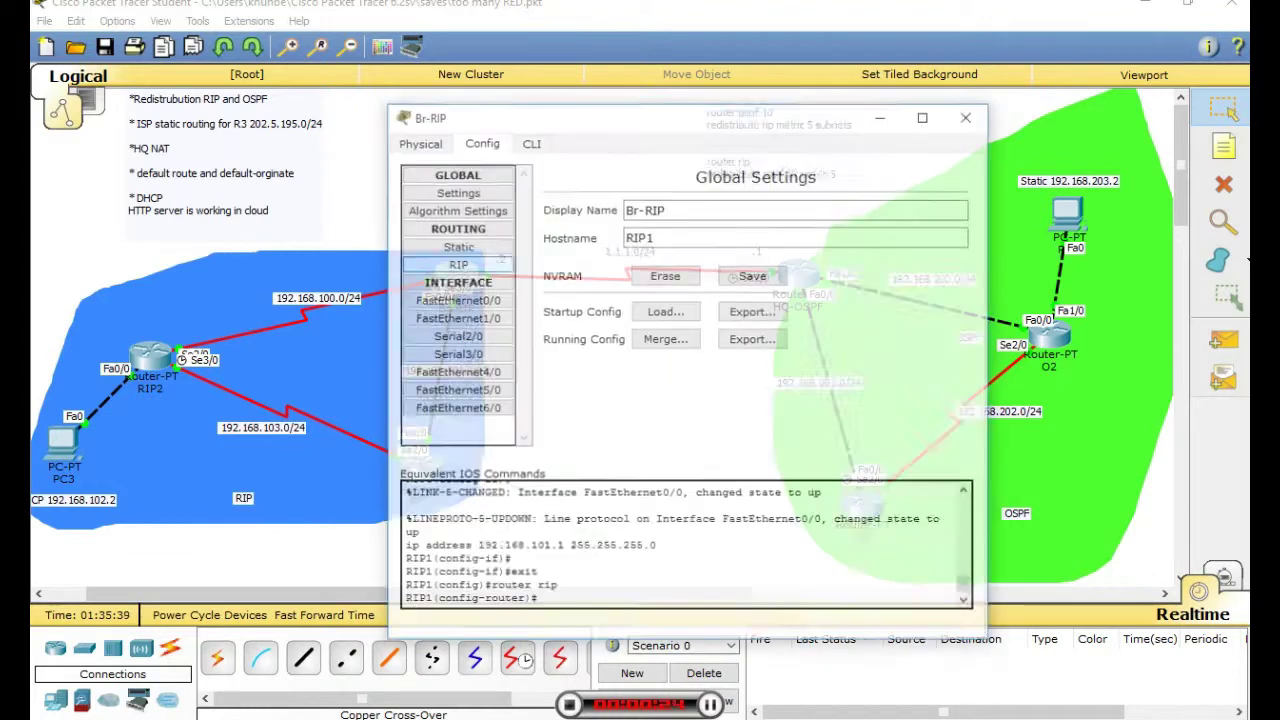
left_click(530, 141)
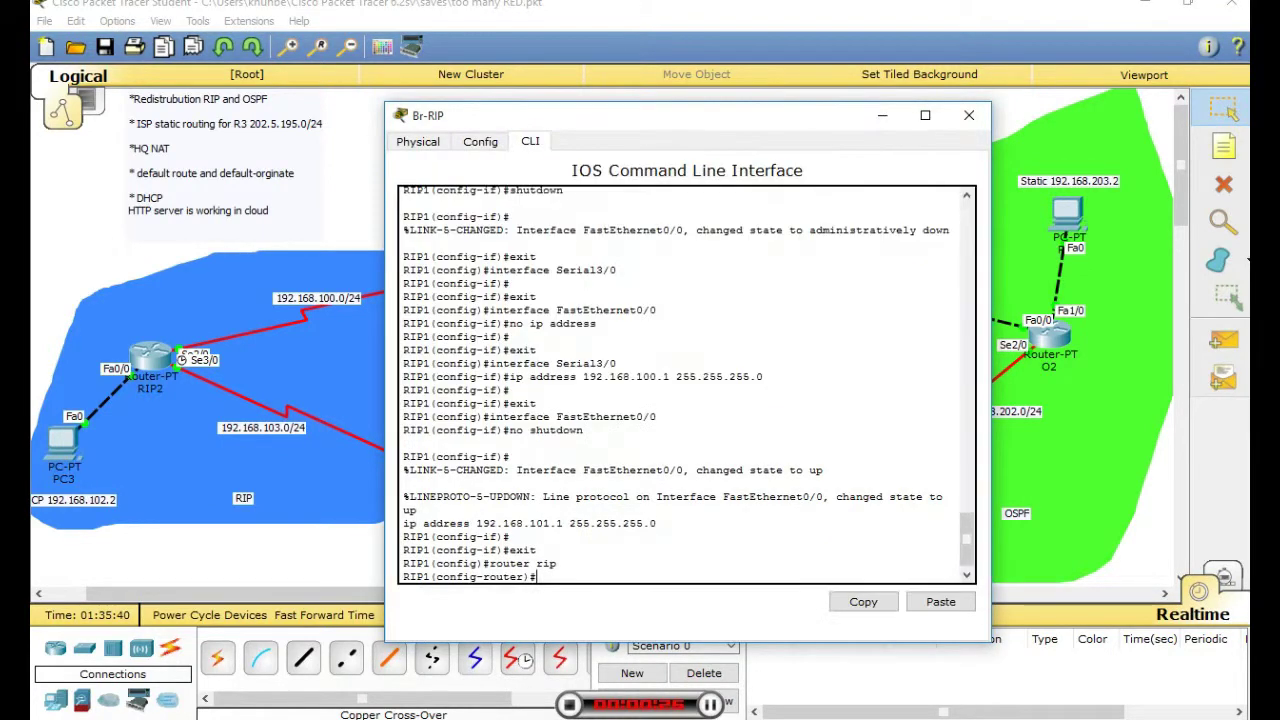
key("Return")
key("Return")
type("end")
key("Return")
type("sh ")
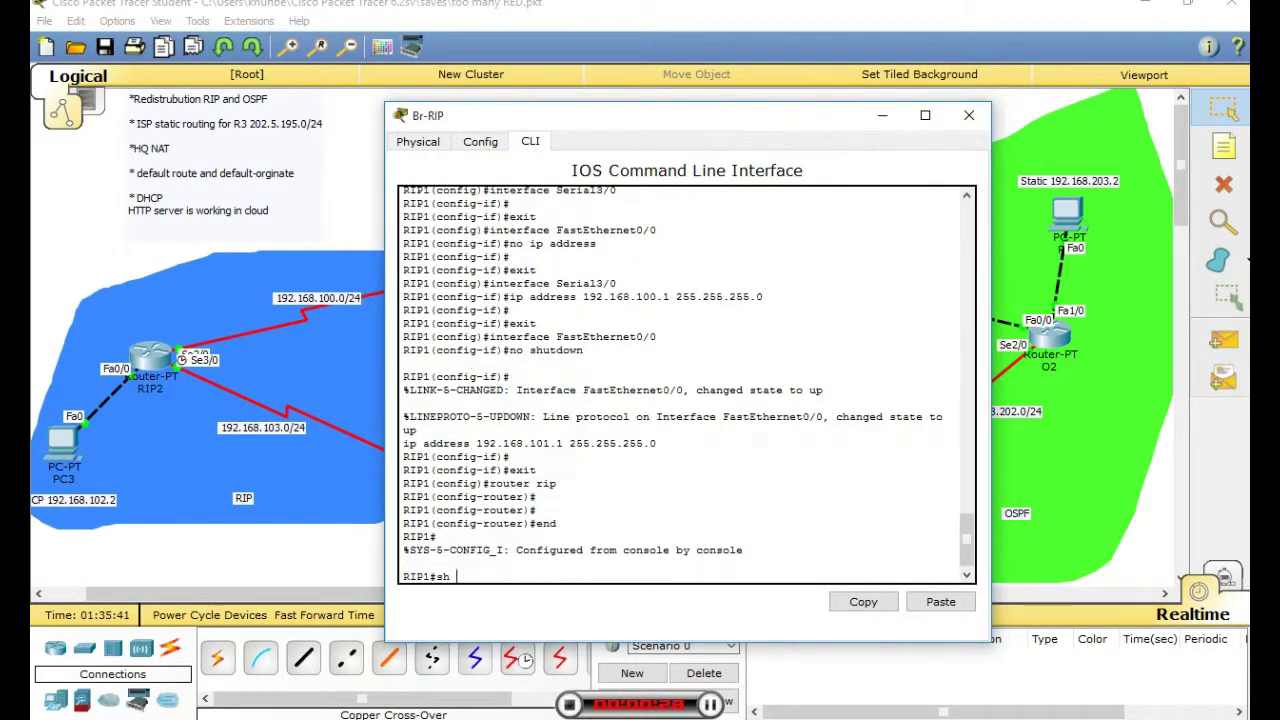
type("ip ro")
key("Tab")
key("Return")
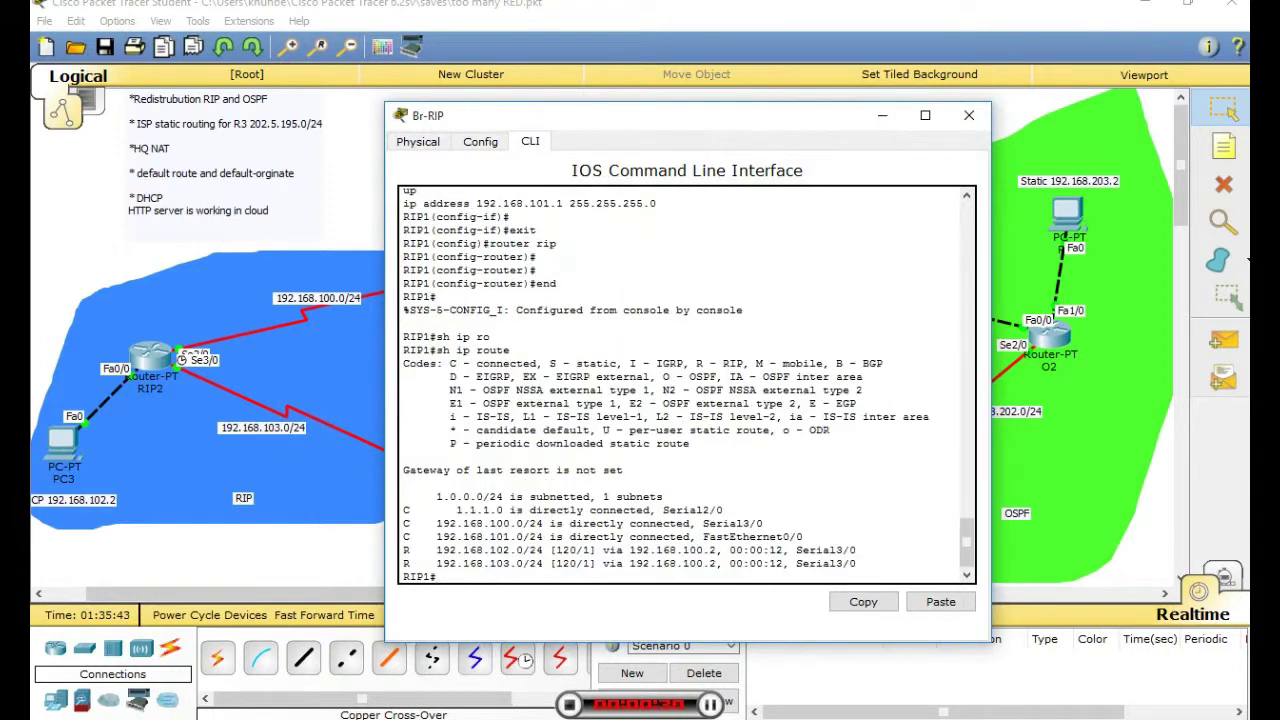
left_click_drag(411, 510, 856, 563)
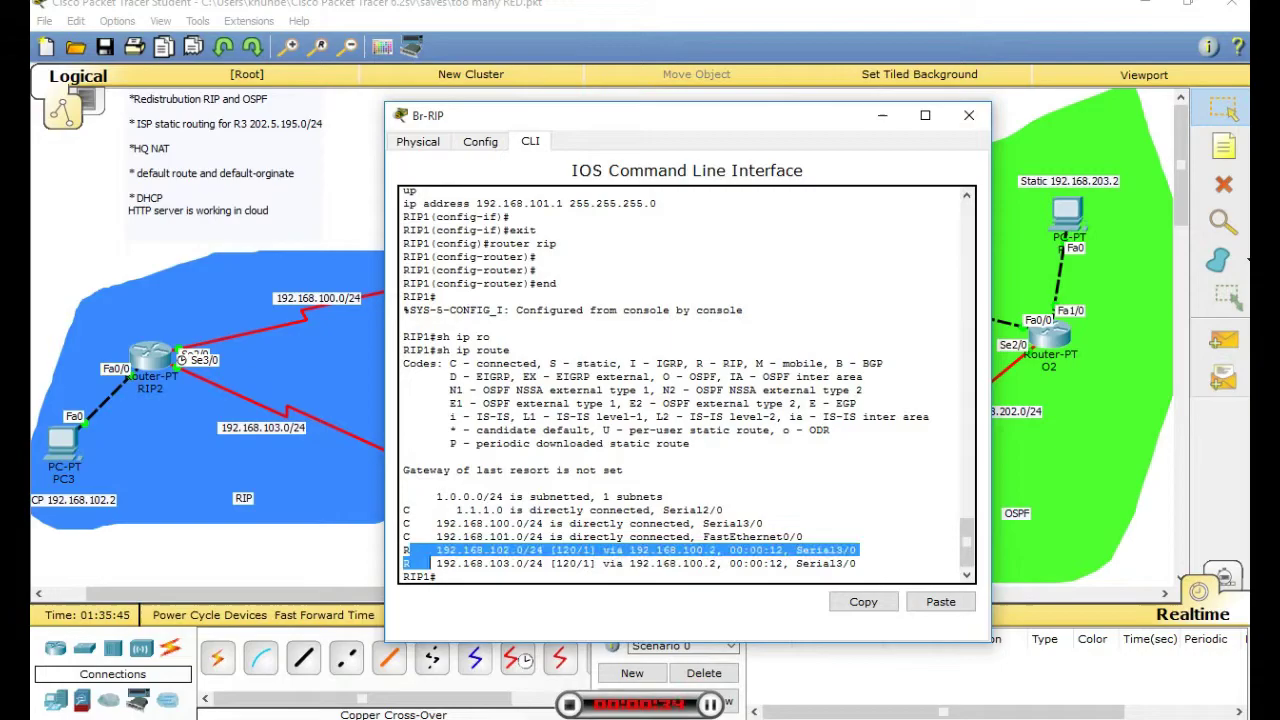
left_click(969, 115)
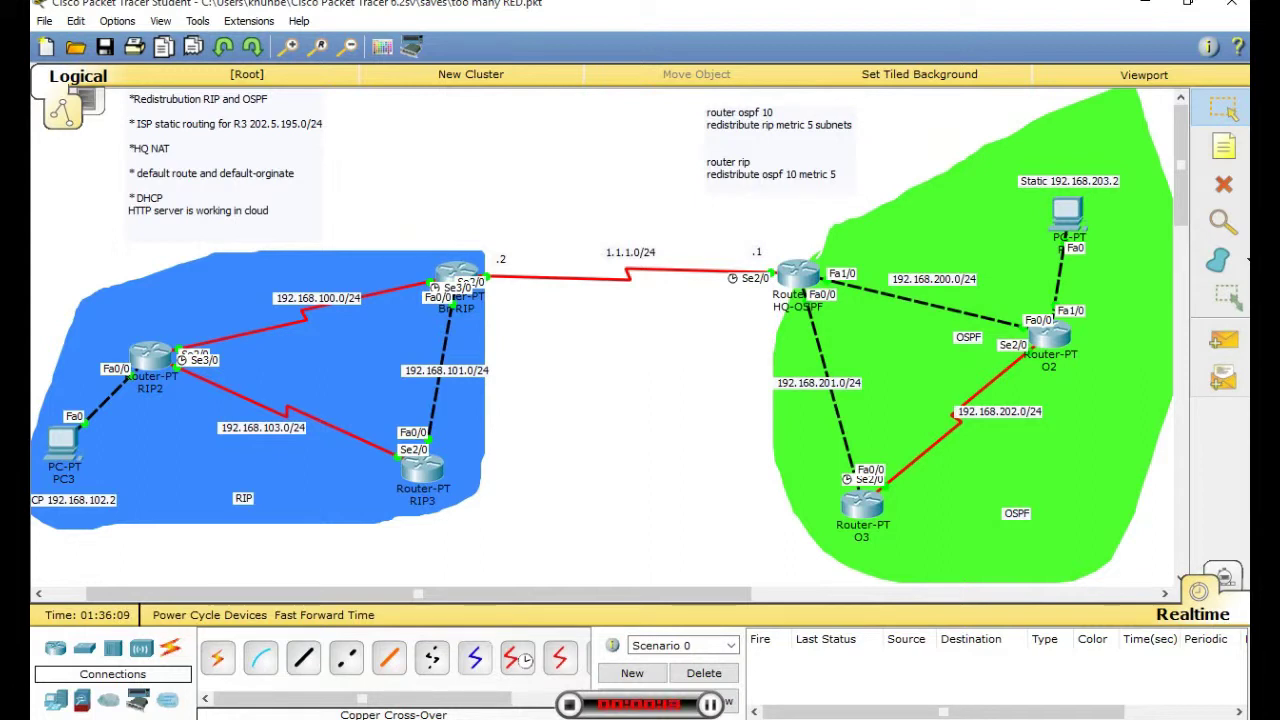
- Enter RIP router configuration mode on router HQ-OSPF from global configuration
left_click(798, 274)
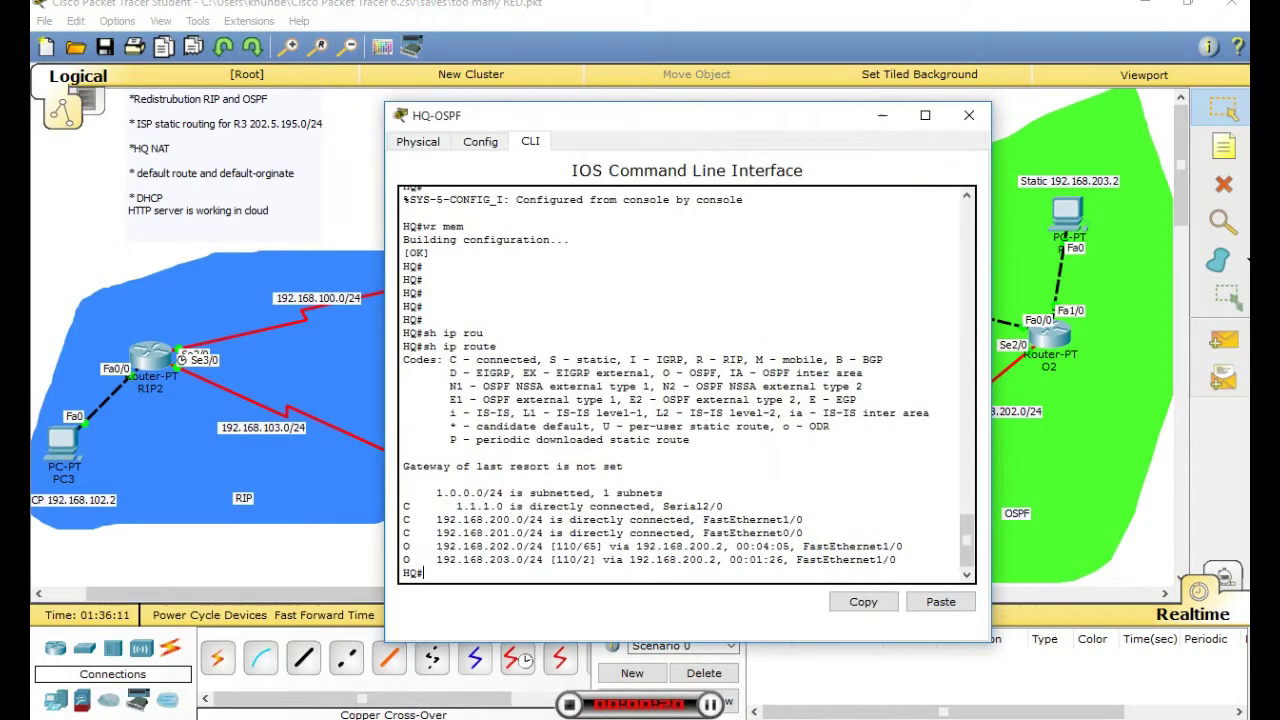
left_click_drag(780, 116, 1100, 100)
key("Return")
type("conf t")
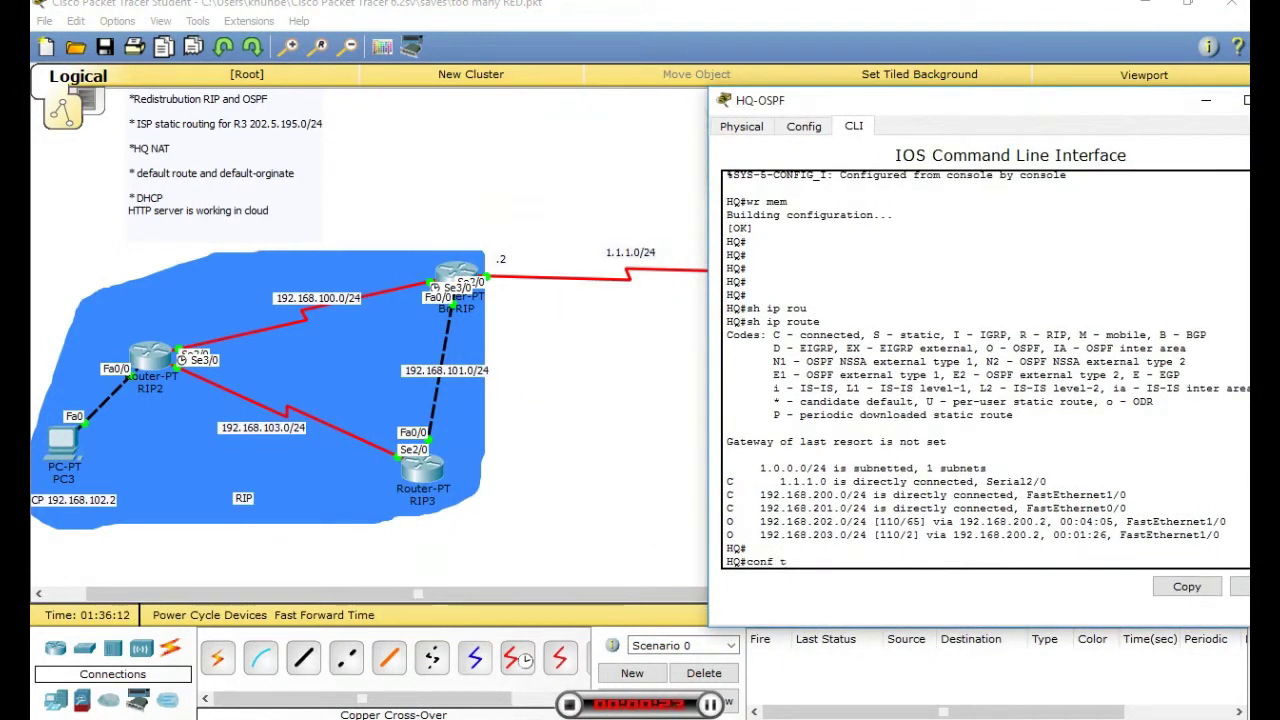
key("Return")
type("rou")
key("Tab")
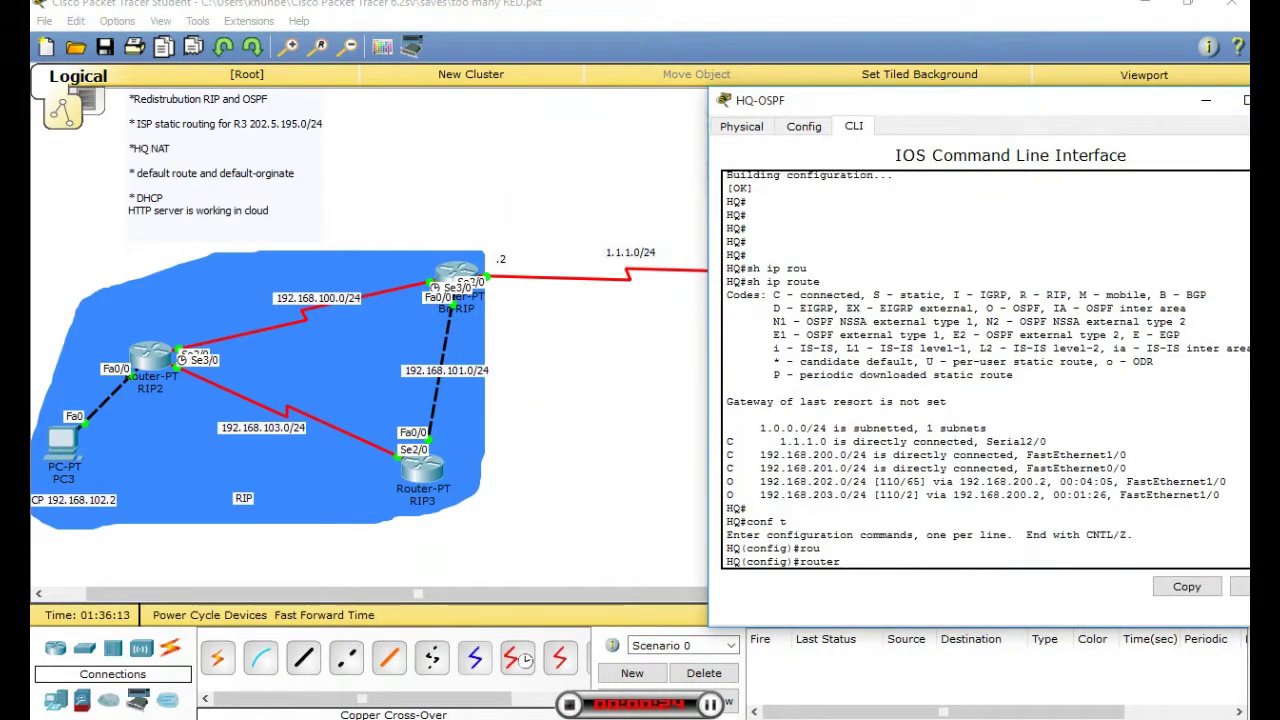
type("ri")
key("Tab")
key("Return")
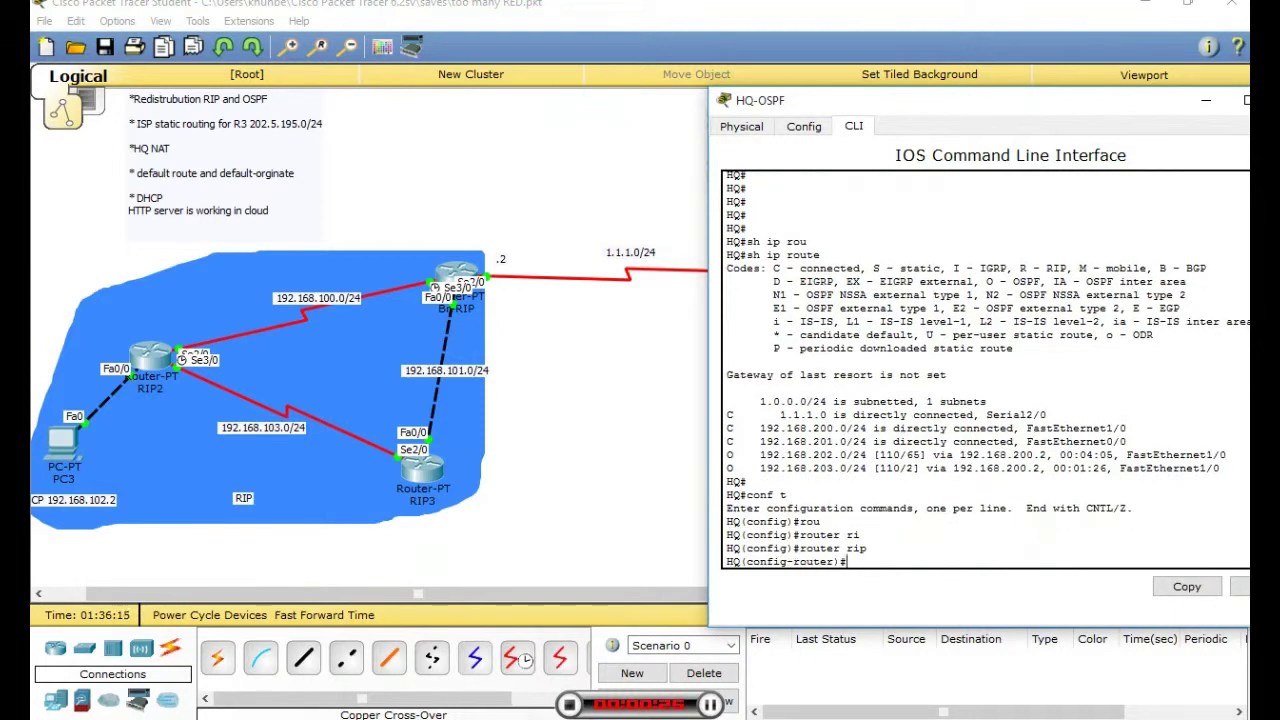
- Add network 1.1.1.0 to HQ-OSPF's RIP configuration, moving the router window off the OSPF area of the topology
type("net")
key("Tab")
left_click_drag(900, 100, 248, 86)
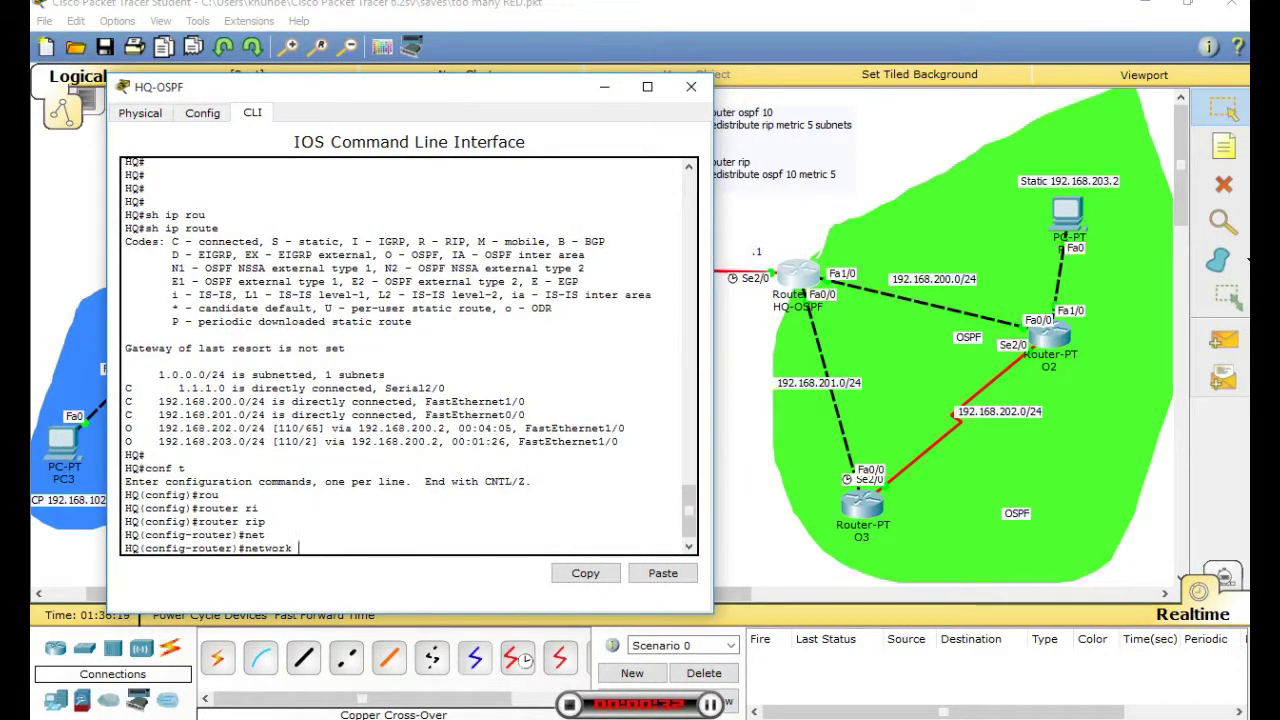
type("1.1.1.0")
key("Return")
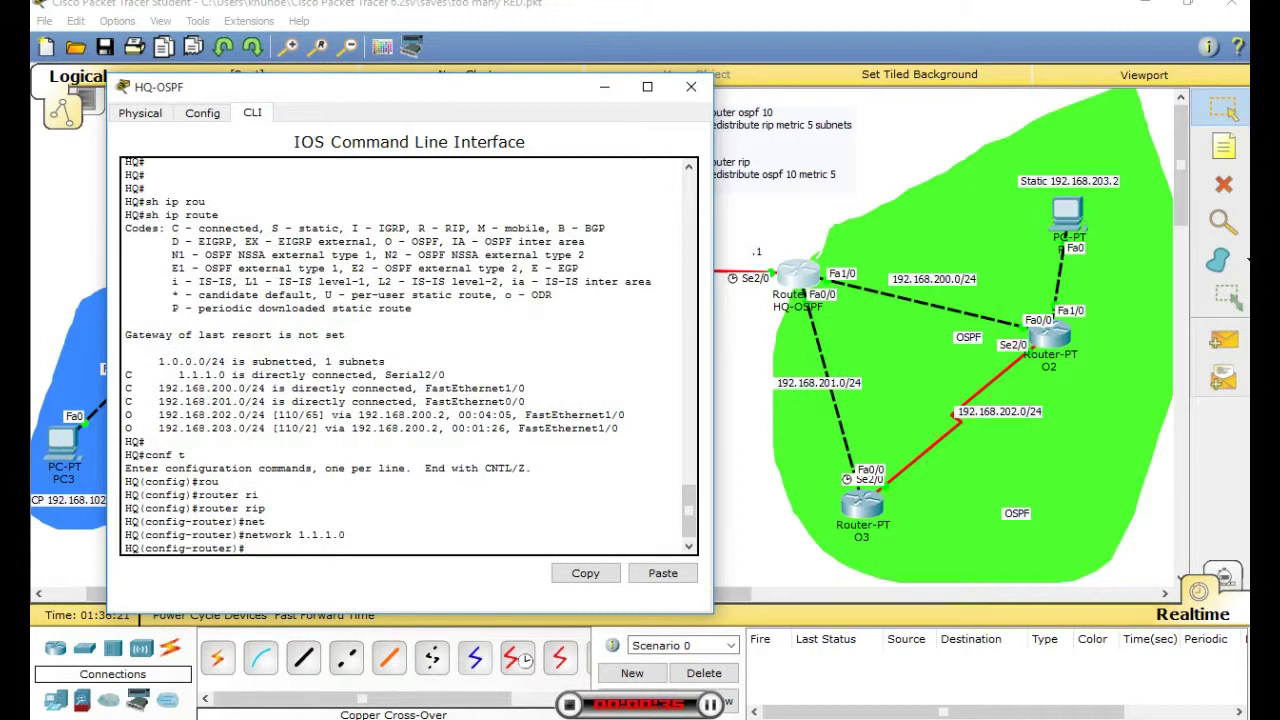
- Add network 192.168.200.0 to router HQ-OSPF's RIP configuration
type("net")
key("Tab")
type("192")
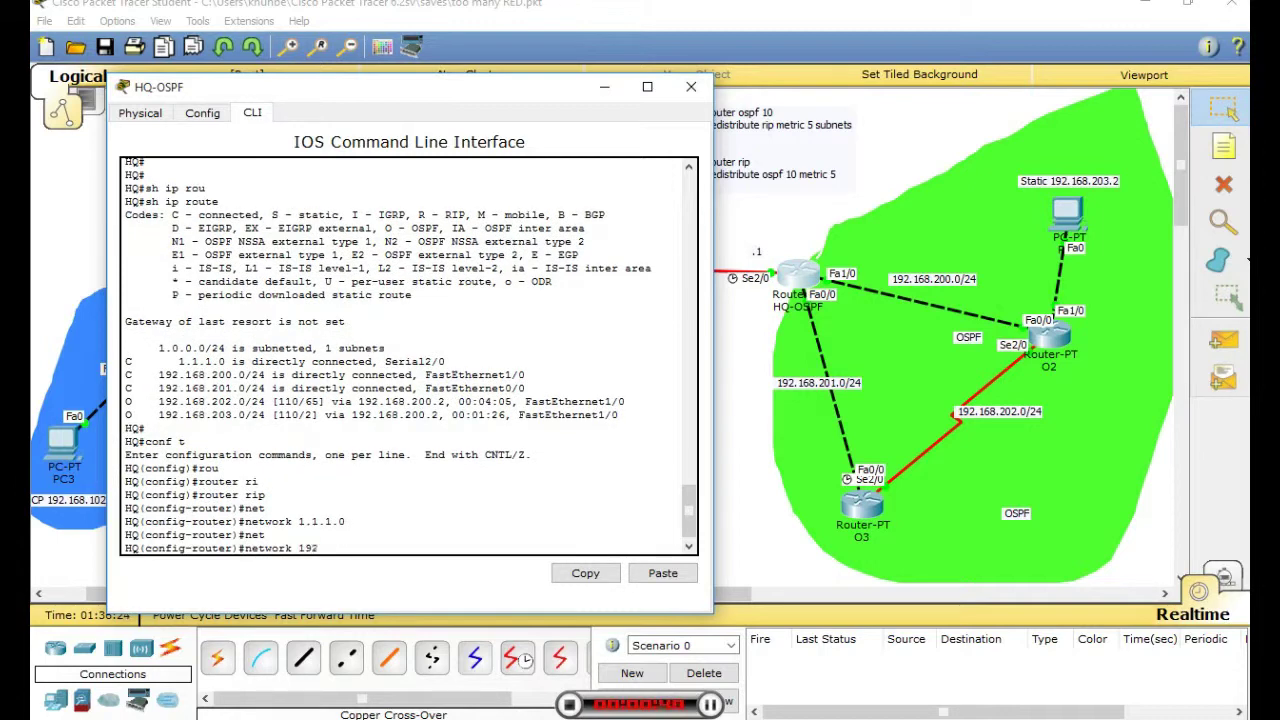
type(".168.200.0")
key("Return")
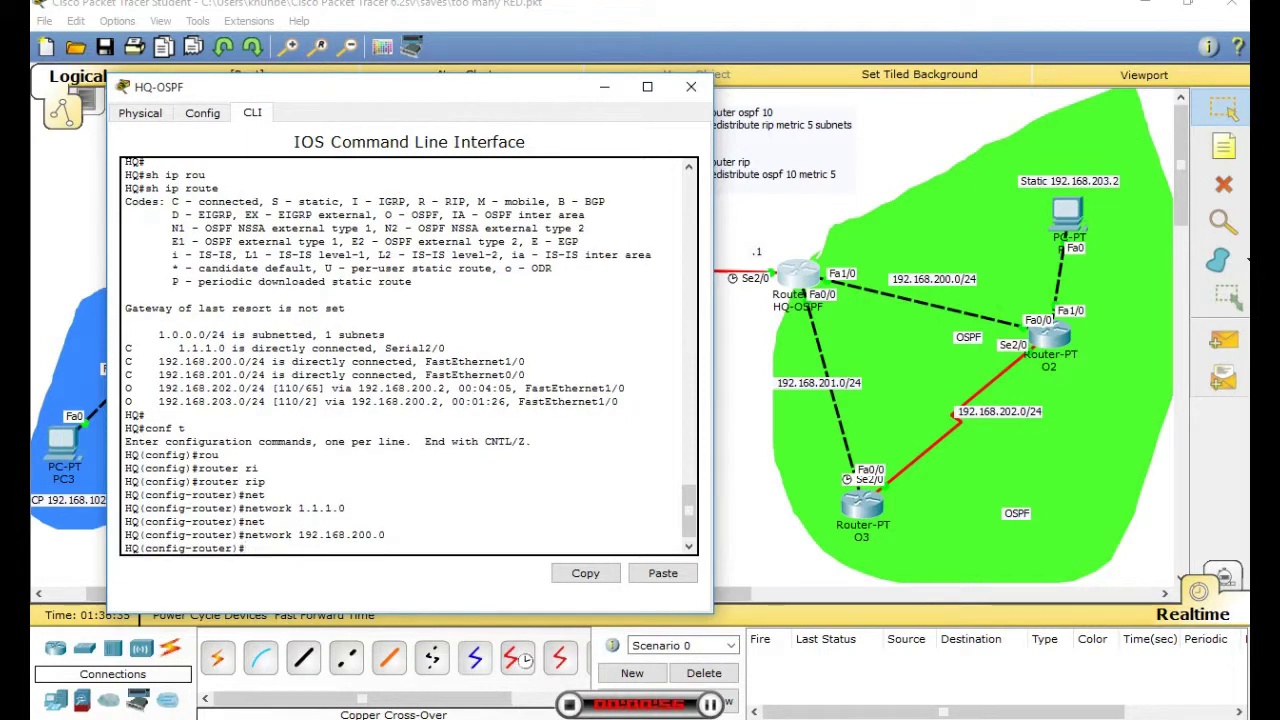
- Add network 192.168.201.0 to the RIP configuration by editing the previous network command
key("Up")
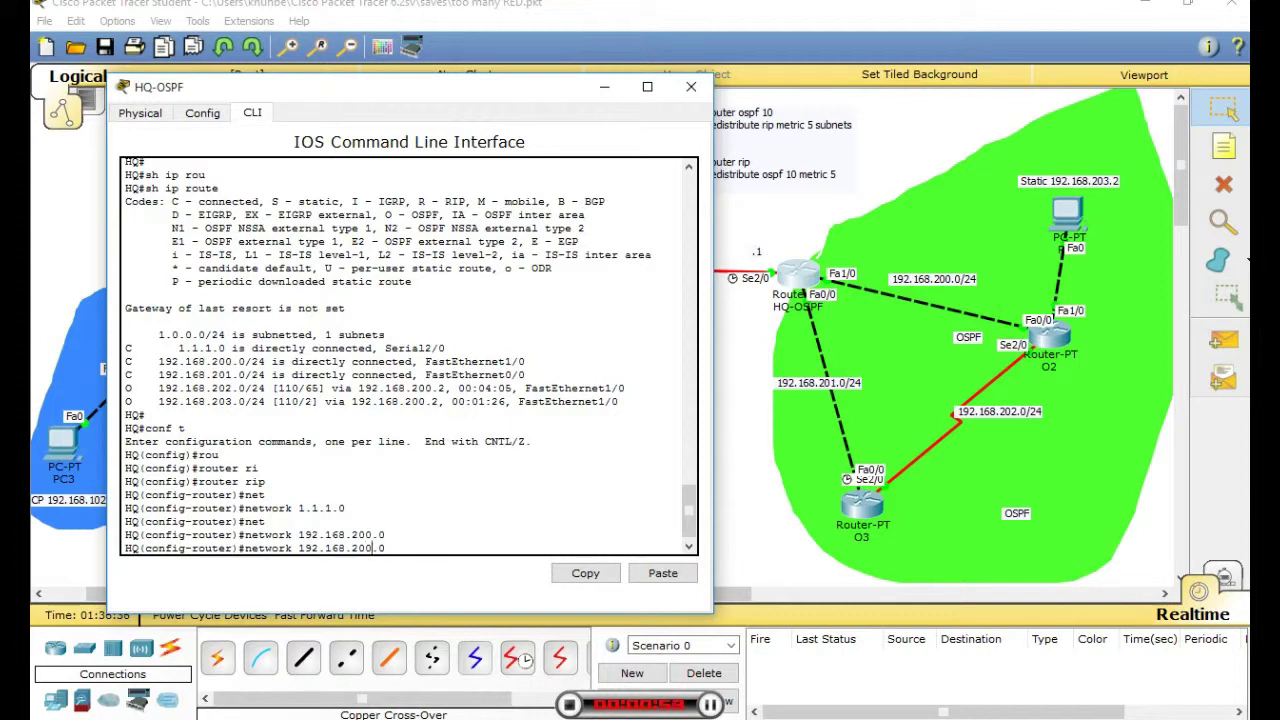
key("BackSpace")
type("1")
key("Return")
- Reuse the last network command to add 192.168.202.0 to HQ-OSPF's RIP configuration
key("Up")
key("Left")
key("Left")
key("BackSpace")
type("2")
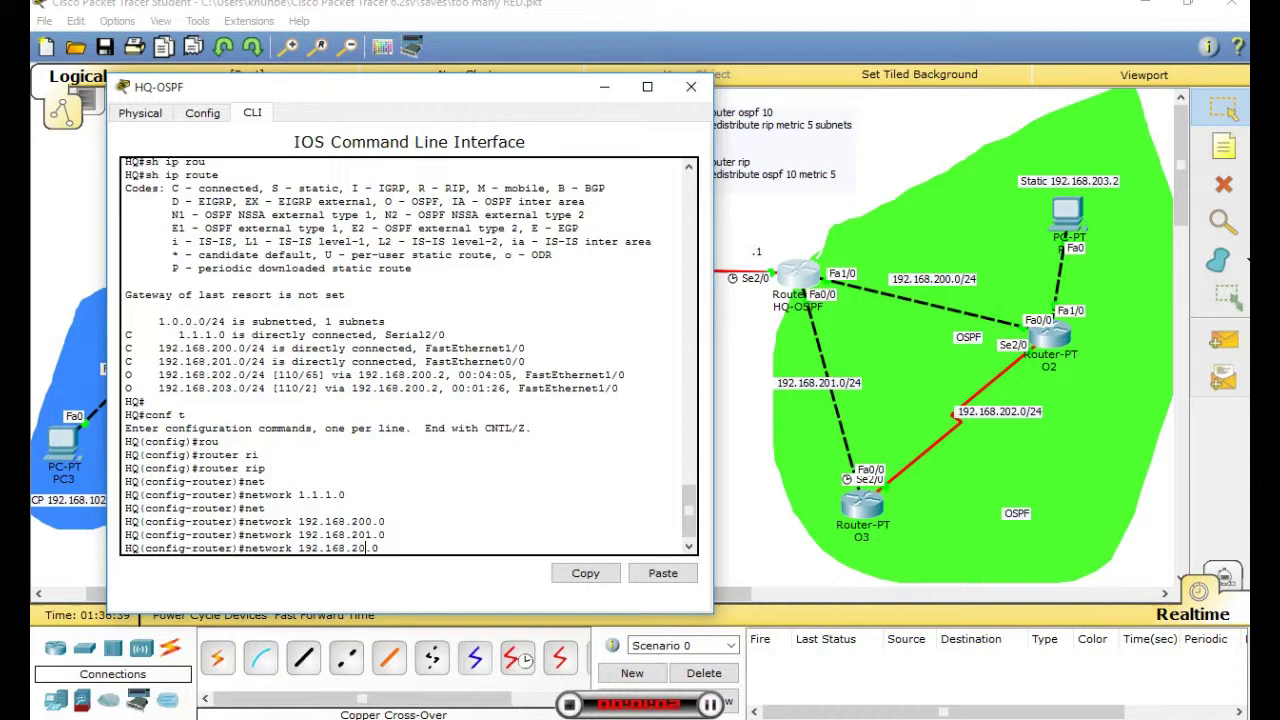
key("Return")
- Add network 192.168.203.0 to HQ-OSPF's RIP configuration, again adapting the previous command
key("Up")
key("Left")
key("Left")
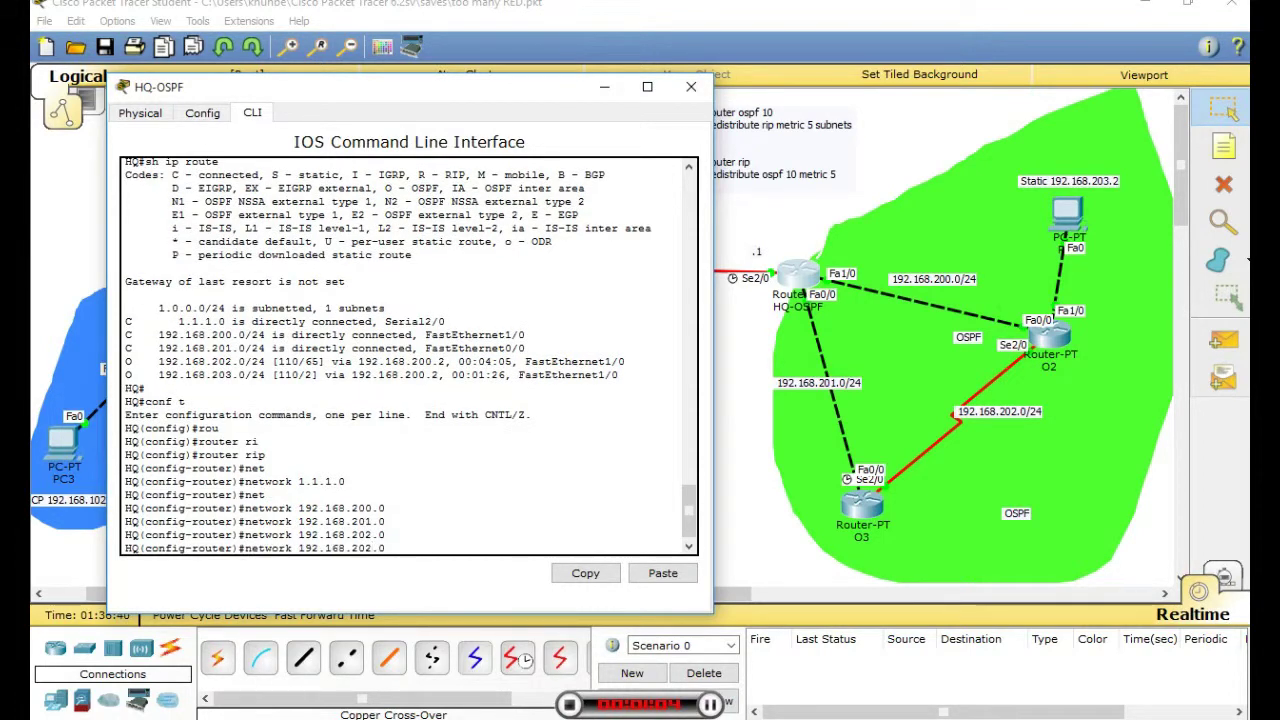
key("BackSpace")
type("3")
key("Return")
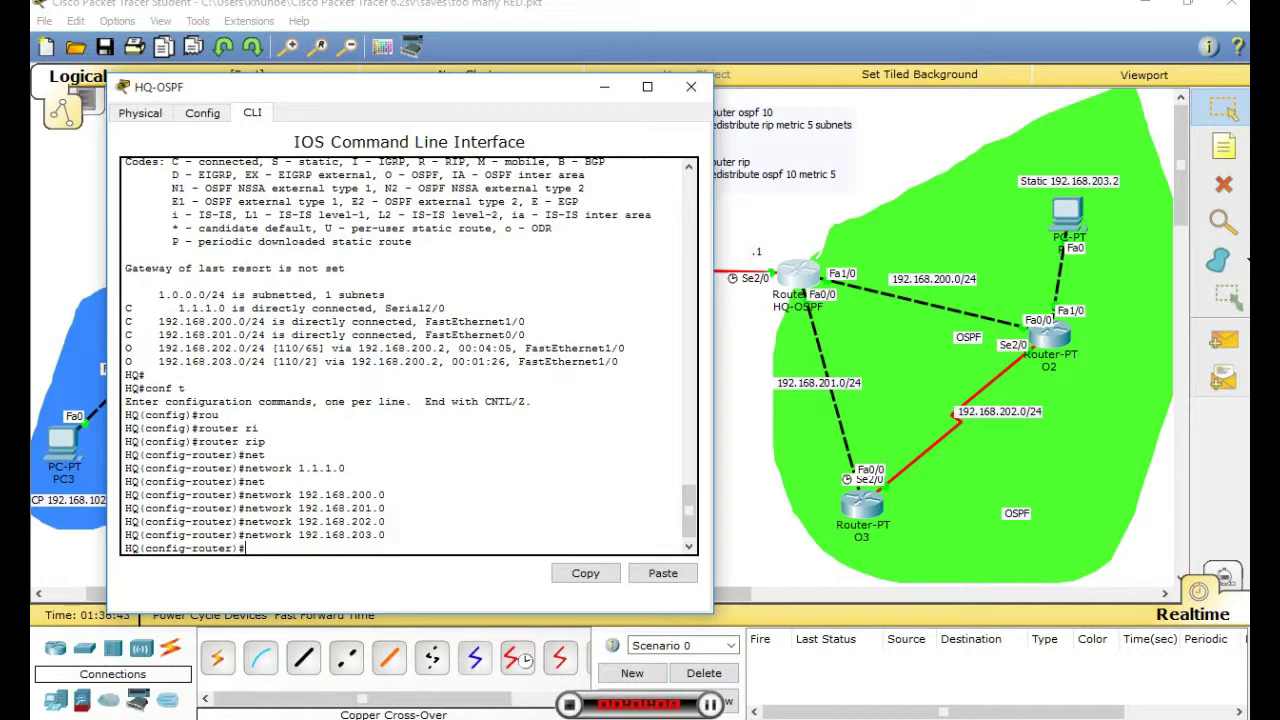
- Set RIP to version 2 with no auto-summary and exit to global configuration mode
type("ver")
key("Tab")
type("2")
key("Return")
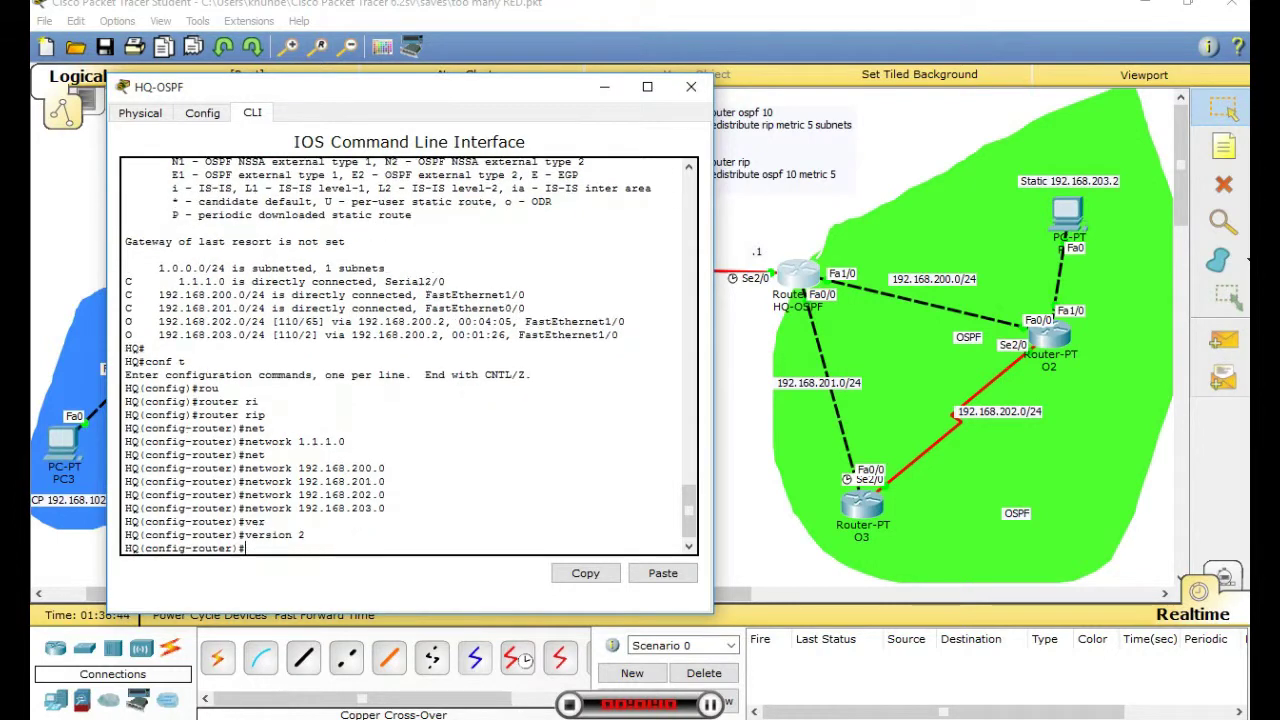
type("no au")
key("Tab")
key("Return")
type("e")
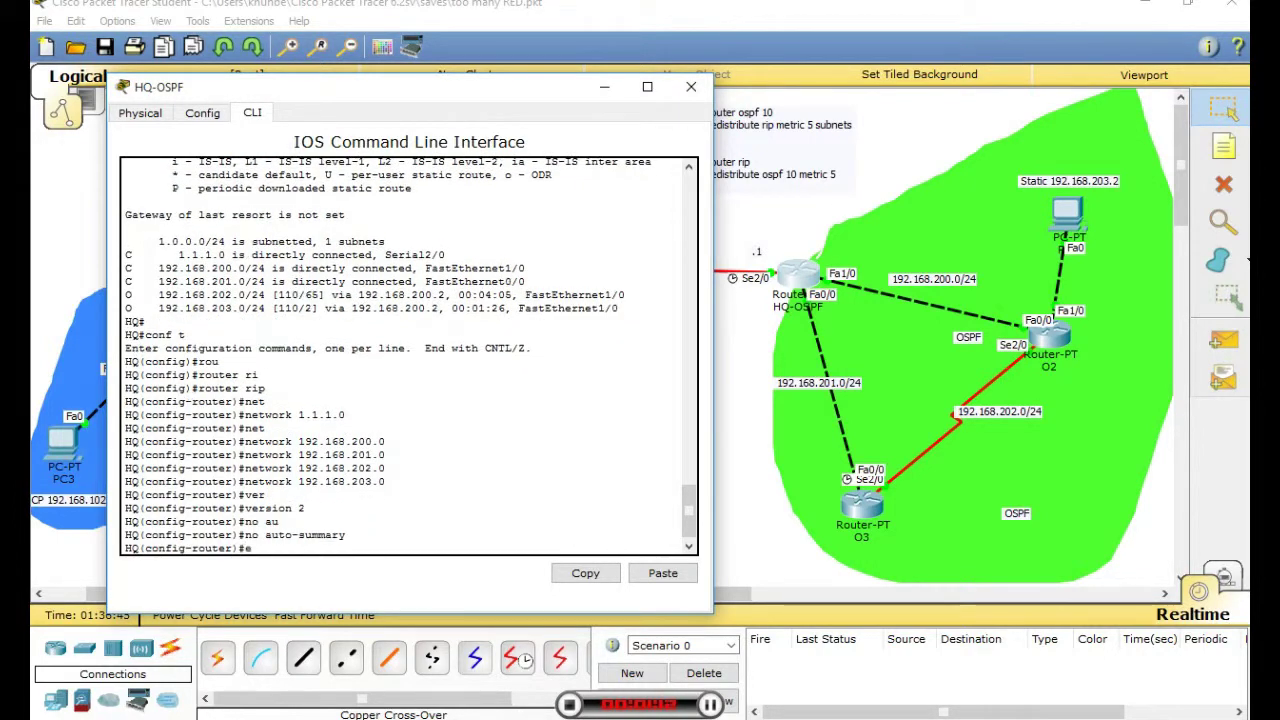
type("xit")
key("Return")
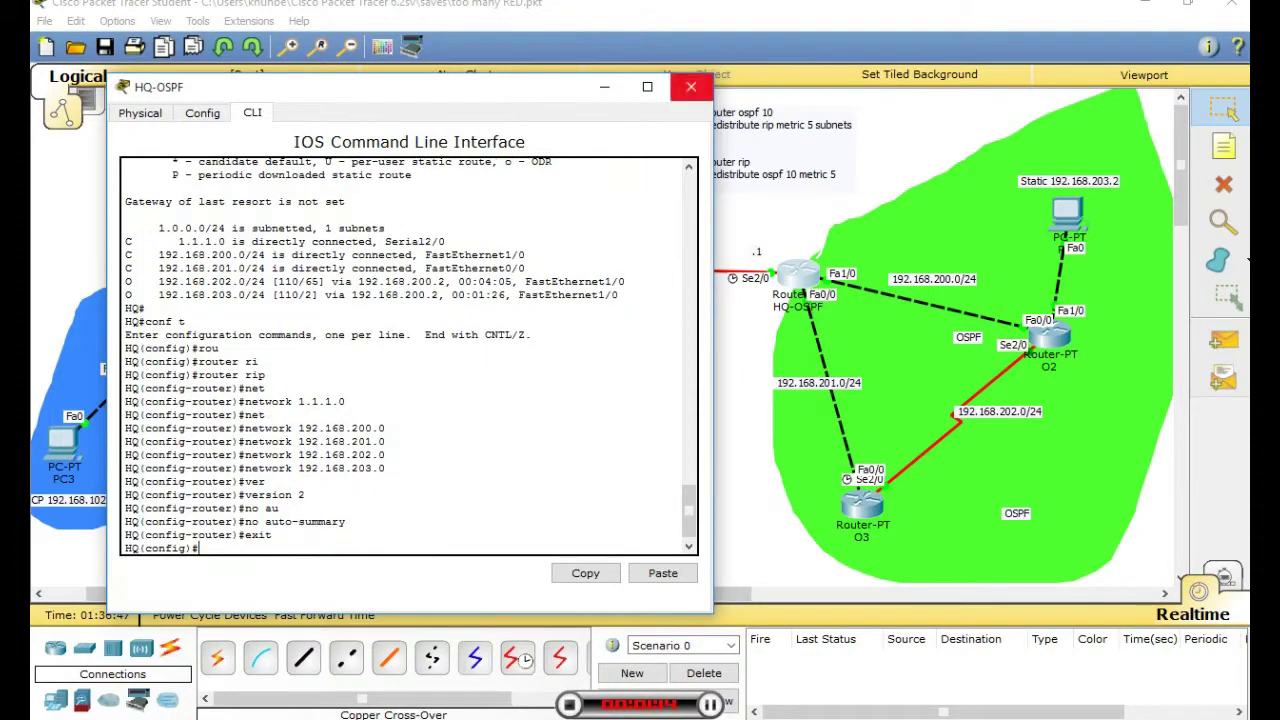
- Close and reopen router HQ-OSPF's command line window, reposition it, and end configuration mode to return to privileged EXEC
left_click(691, 87)
left_click(798, 273)
left_click_drag(688, 115, 665, 106)
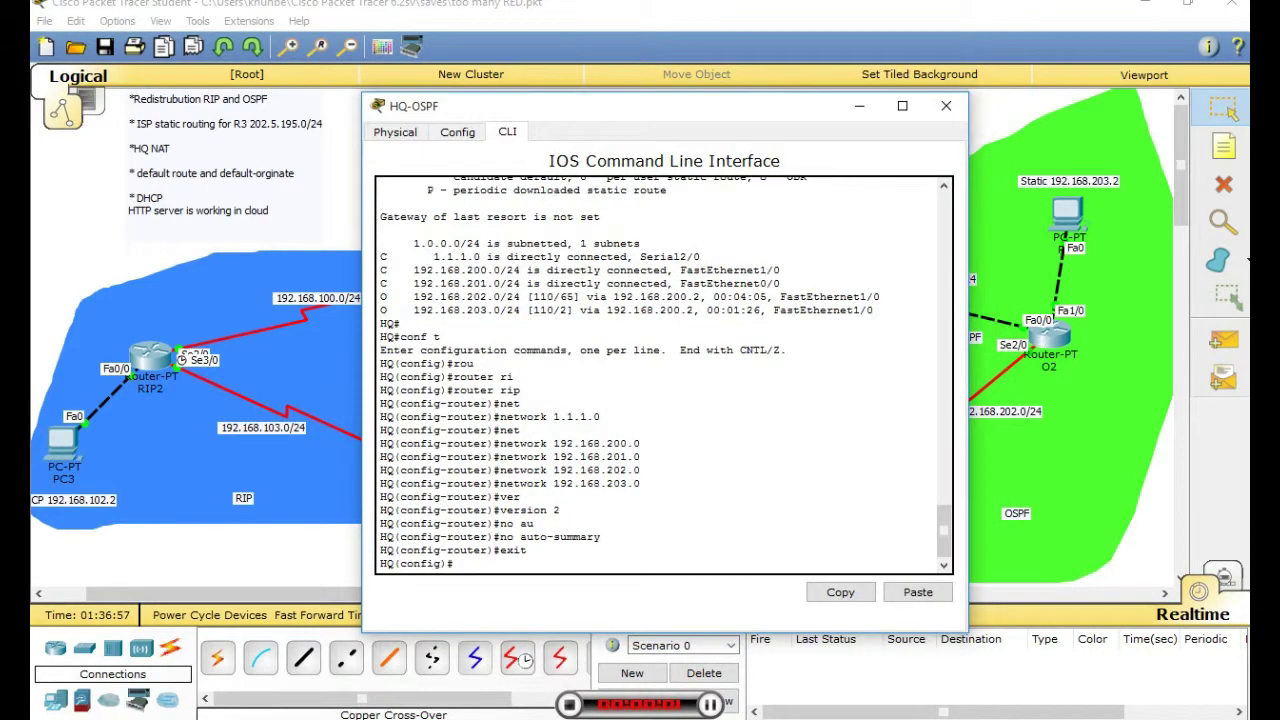
key("Return")
type("end")
key("Return")
key("Return")
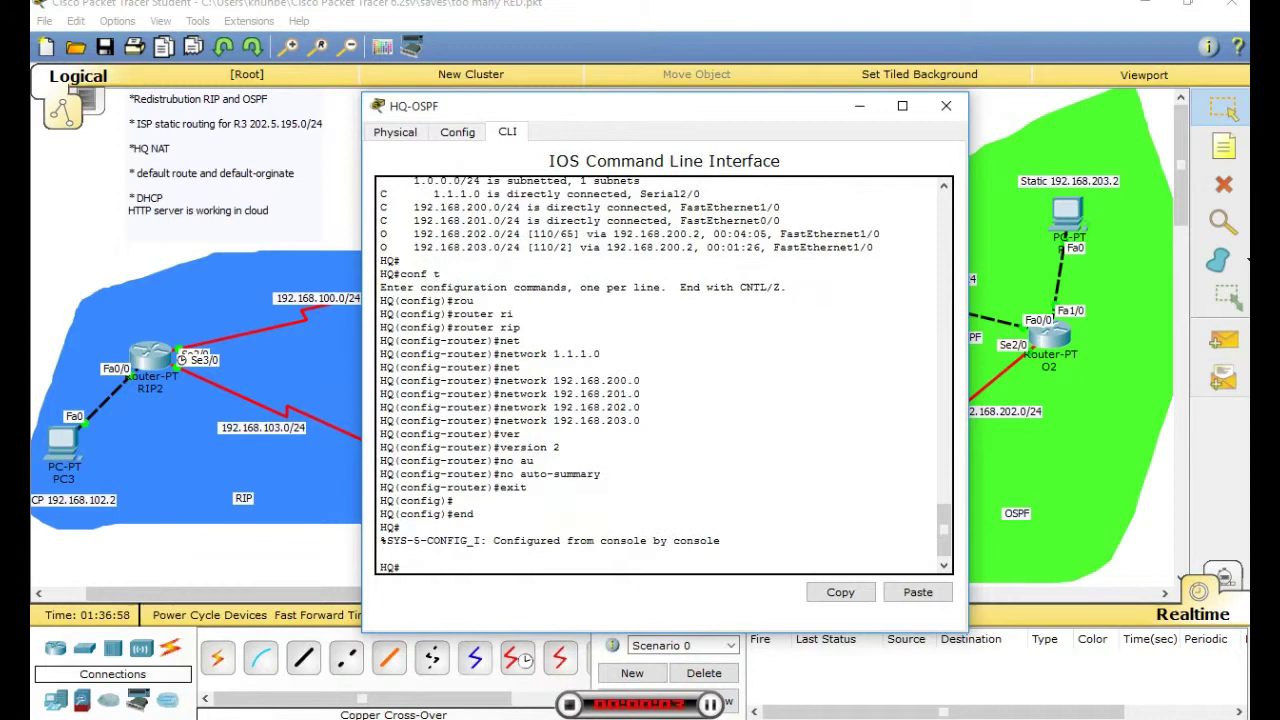
- Display HQ-OSPF's running configuration with show run and examine the router ospf 10 and router rip sections through to the end
type("h")
type("h r")
type("run")
key("Return")
key("space")
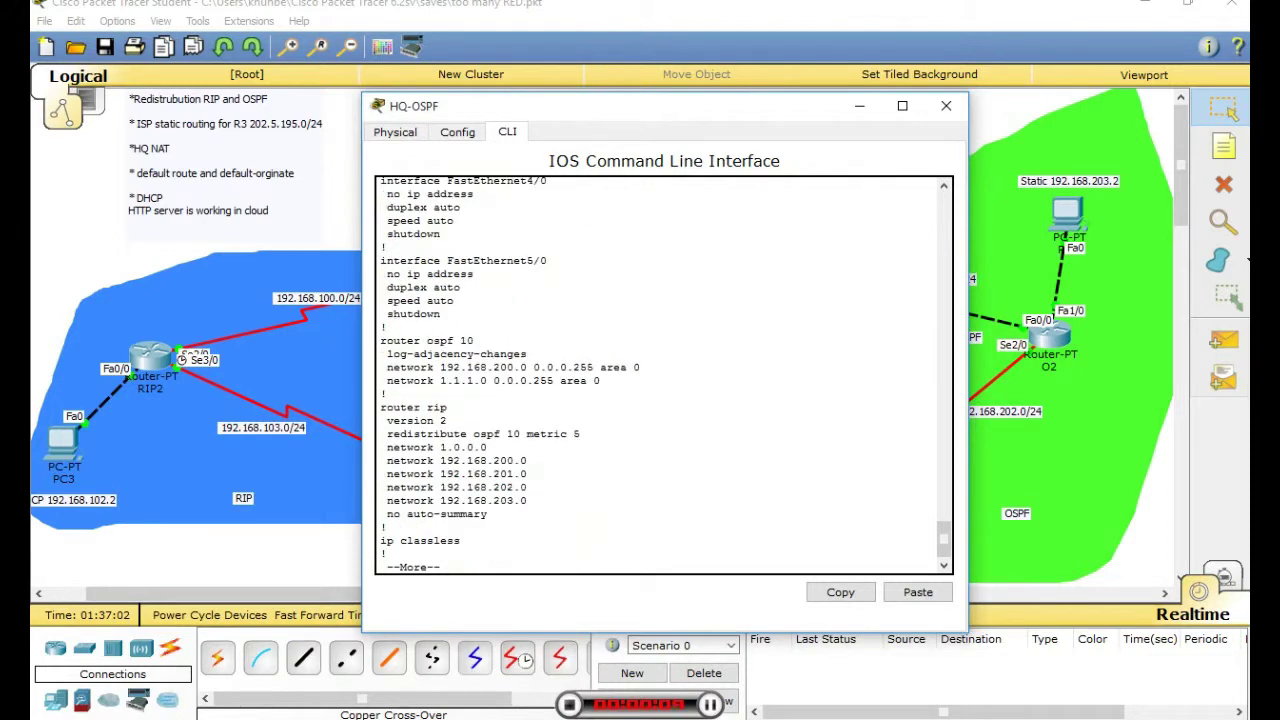
left_click_drag(381, 341, 474, 341)
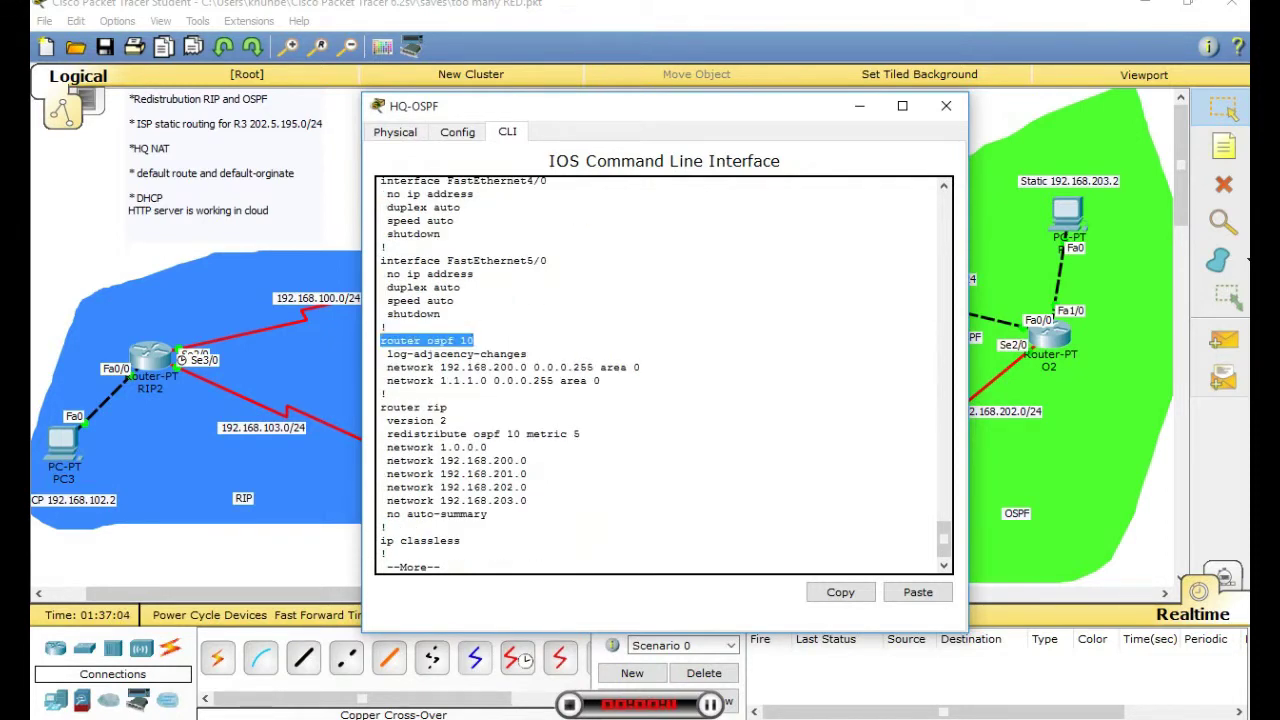
left_click_drag(386, 407, 487, 514)
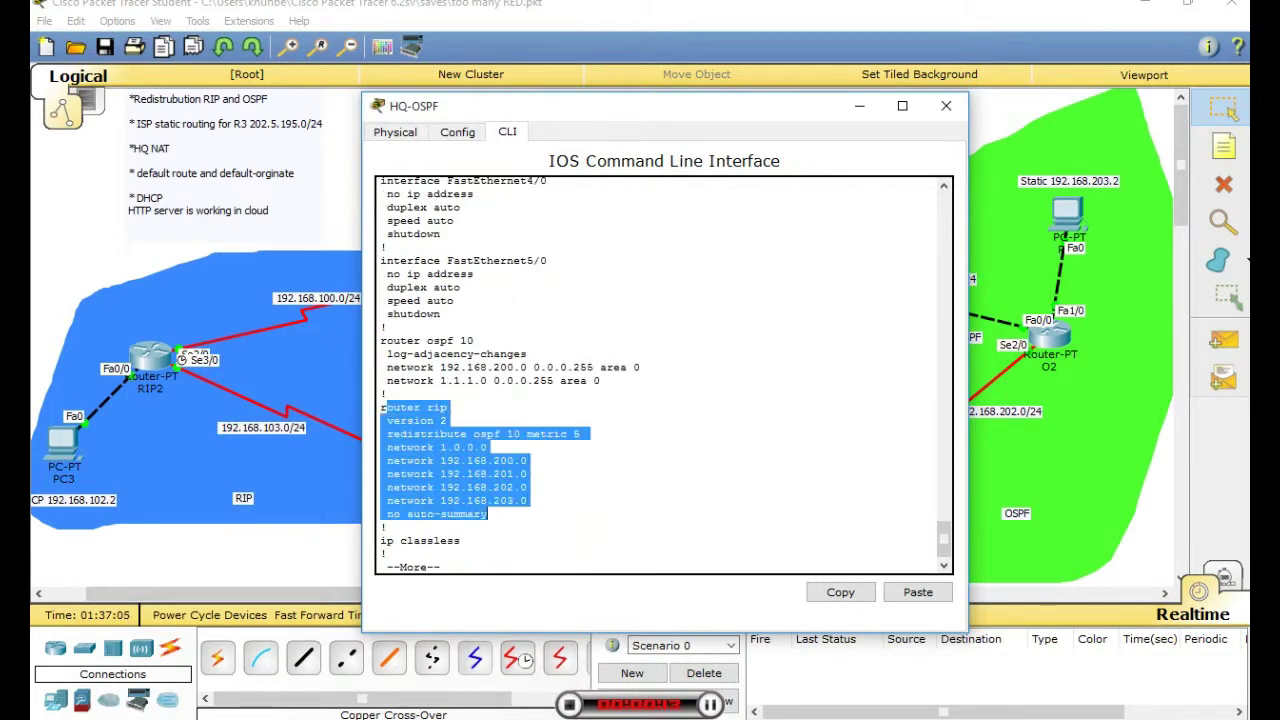
key("space")
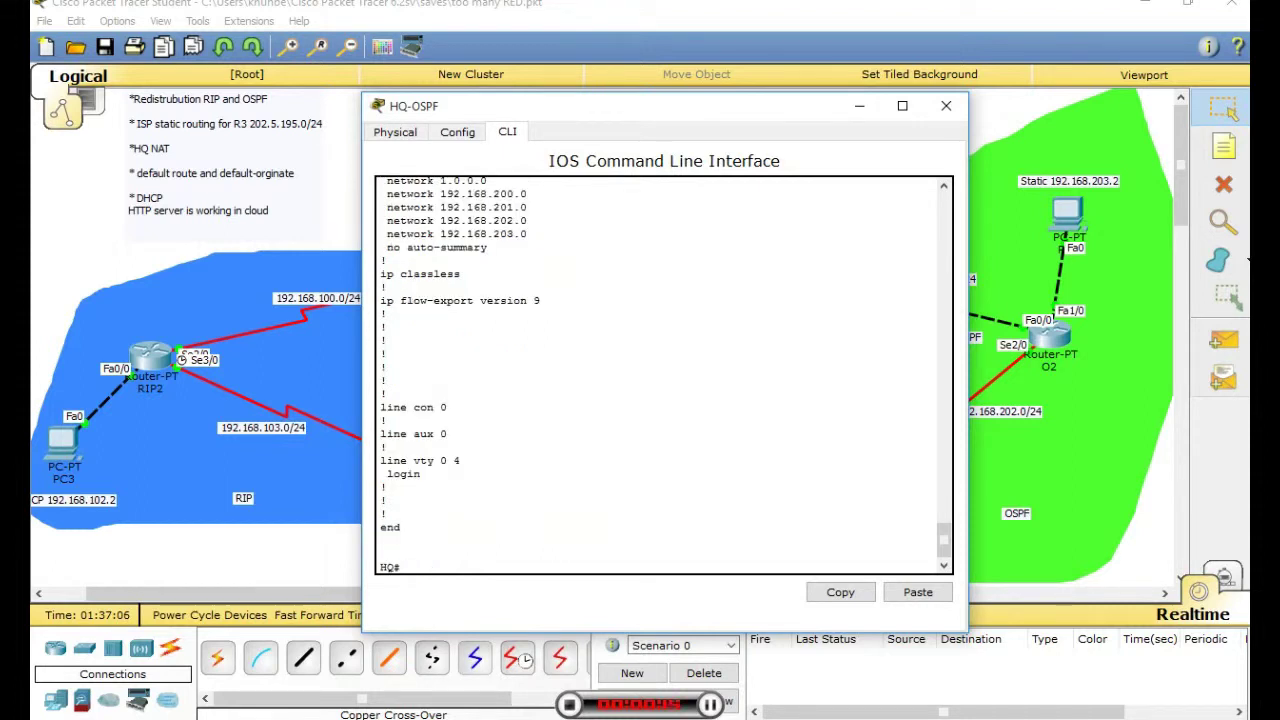
- Enter router configuration mode for OSPF process 10 on HQ-OSPF from global configuration, checking the command's options
type("conf  t")
key("Return")
key("Return")
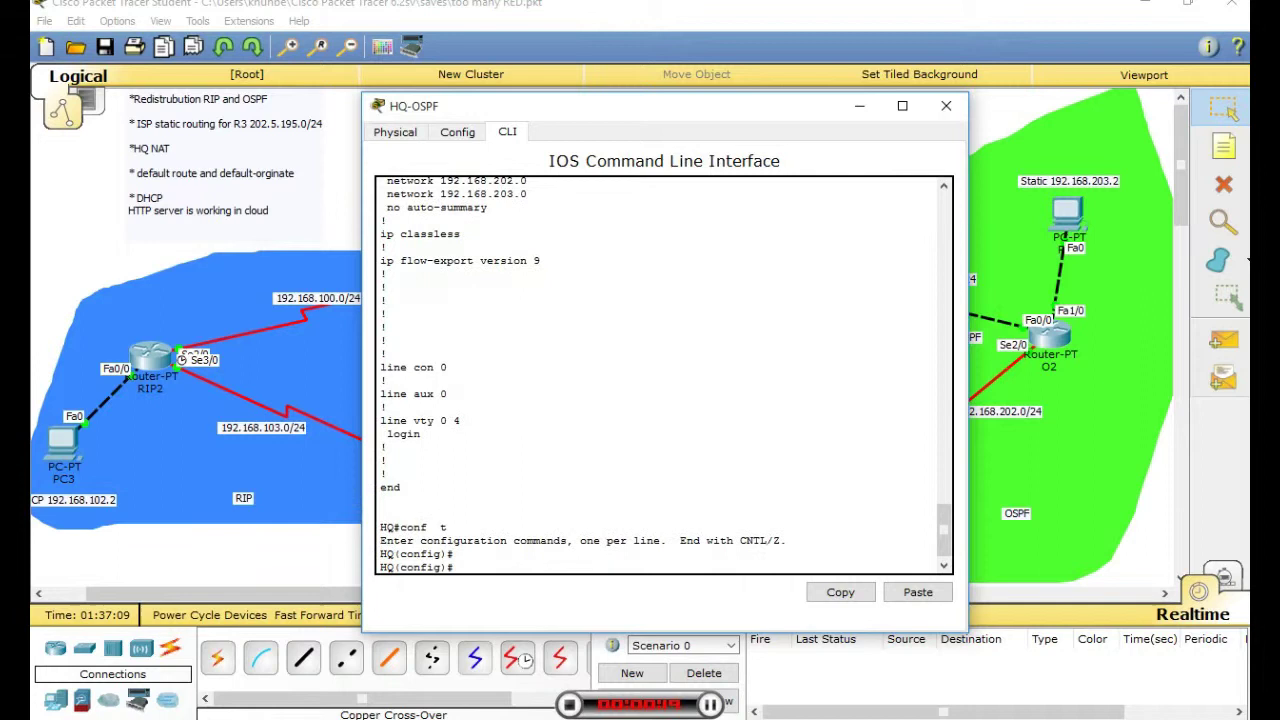
type("rou")
key("Tab")
left_click_drag(600, 105, 412, 108)
type("os")
key("Tab")
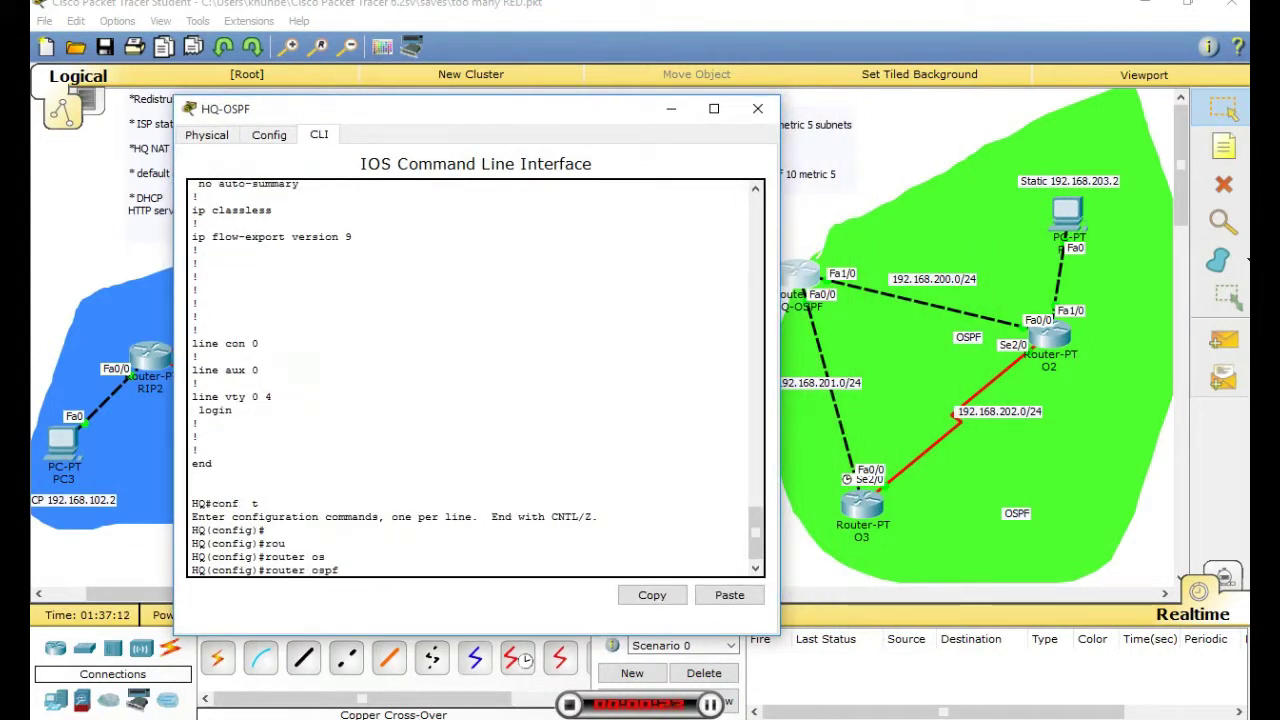
type("10 ?")
key("Return")
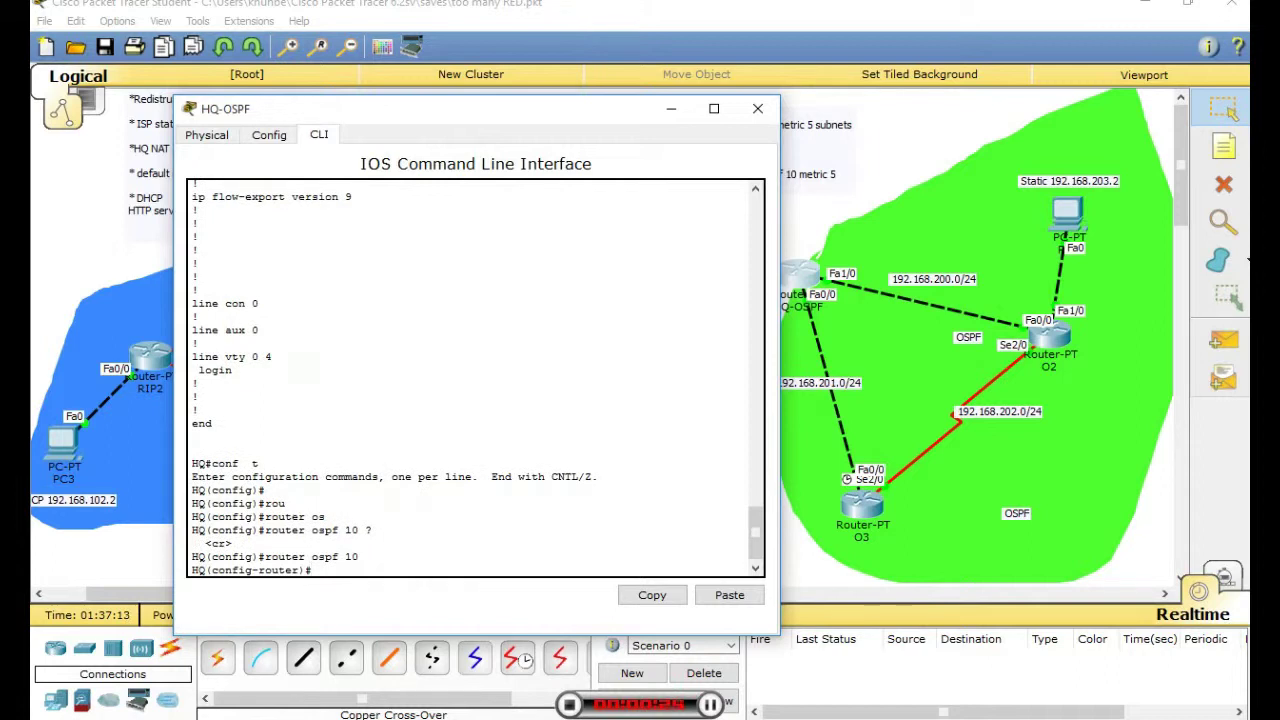
- Move the router window off the redistribution notes and start a redistribute rip metric command, listing its options and accepted metric range
left_click_drag(600, 108, 494, 75)
type("re")
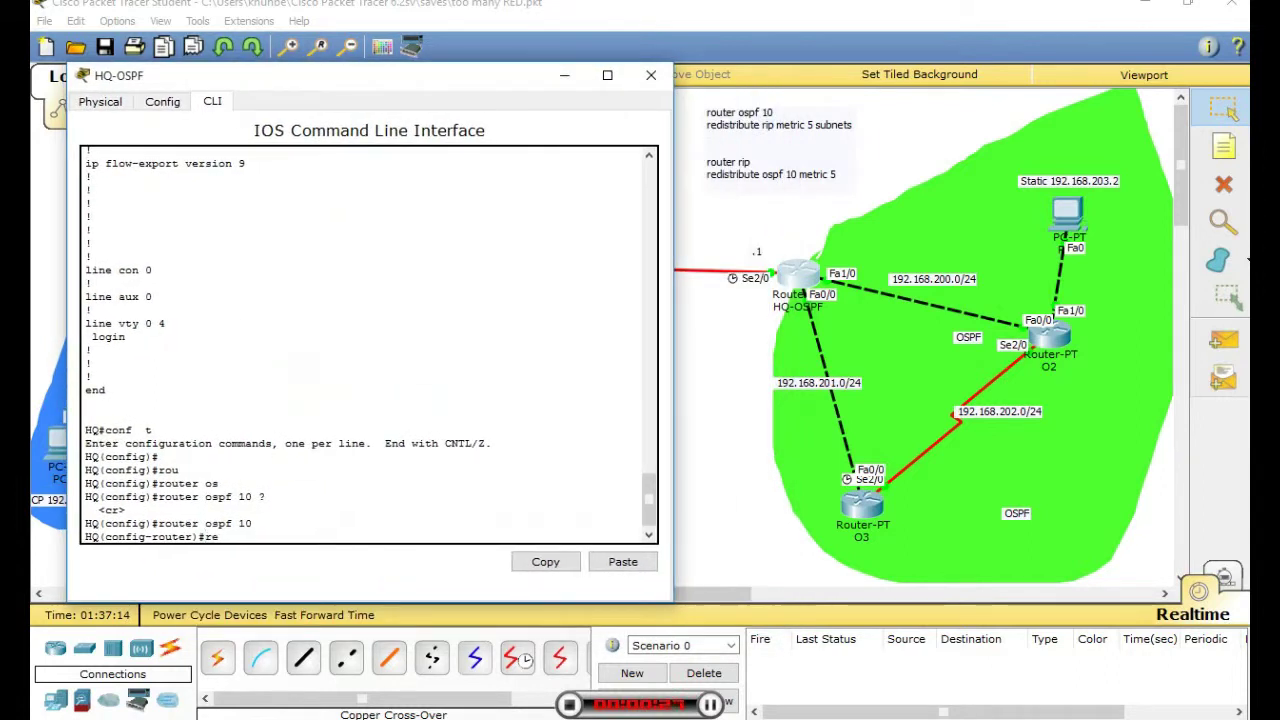
key("Tab")
type("r")
key("Tab")
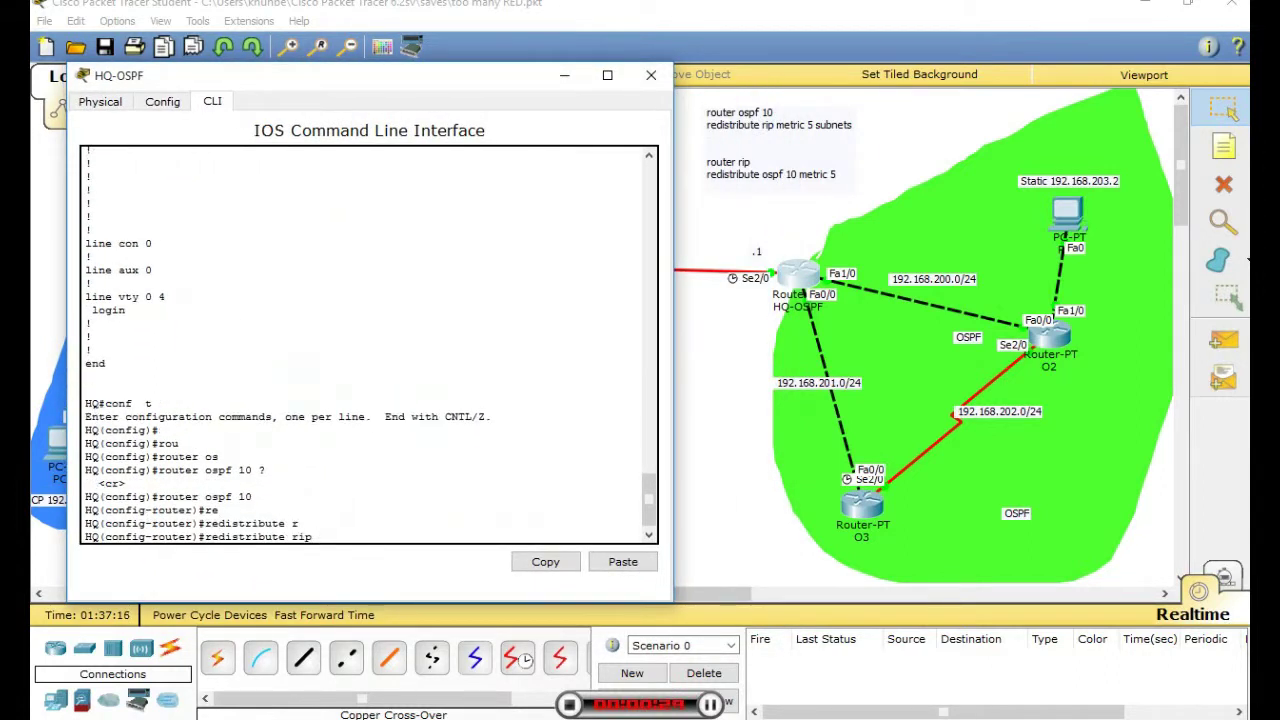
type("?")
type("met")
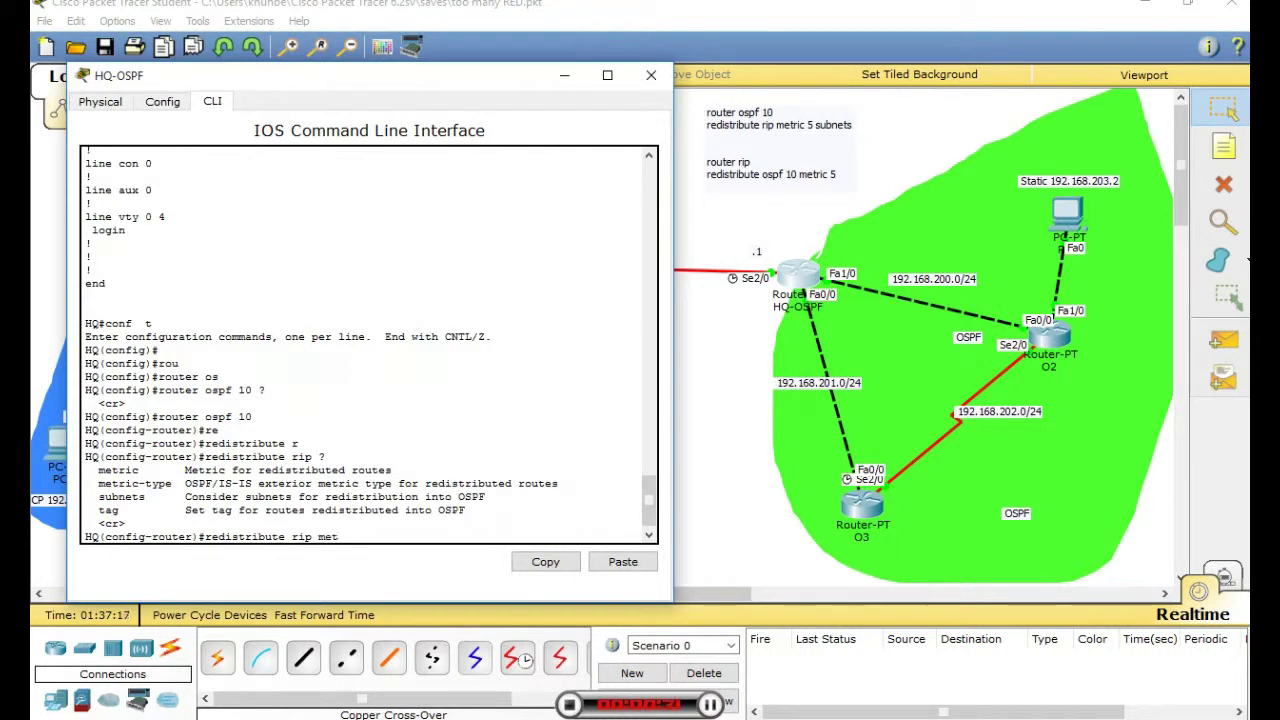
key("Tab")
type("ric ?")
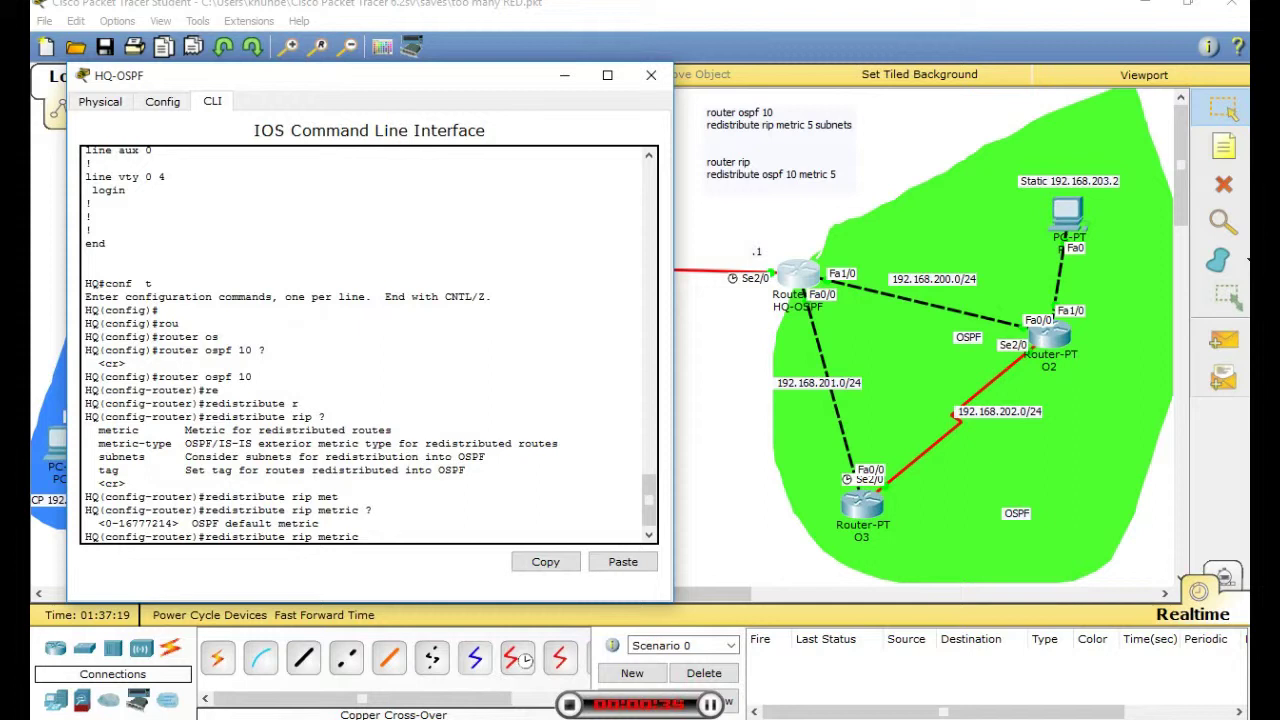
- Redistribute RIP into OSPF 10 with metric 100 and the subnets option, and exit to global configuration mode
type("5")
key("BackSpace")
type("100 ")
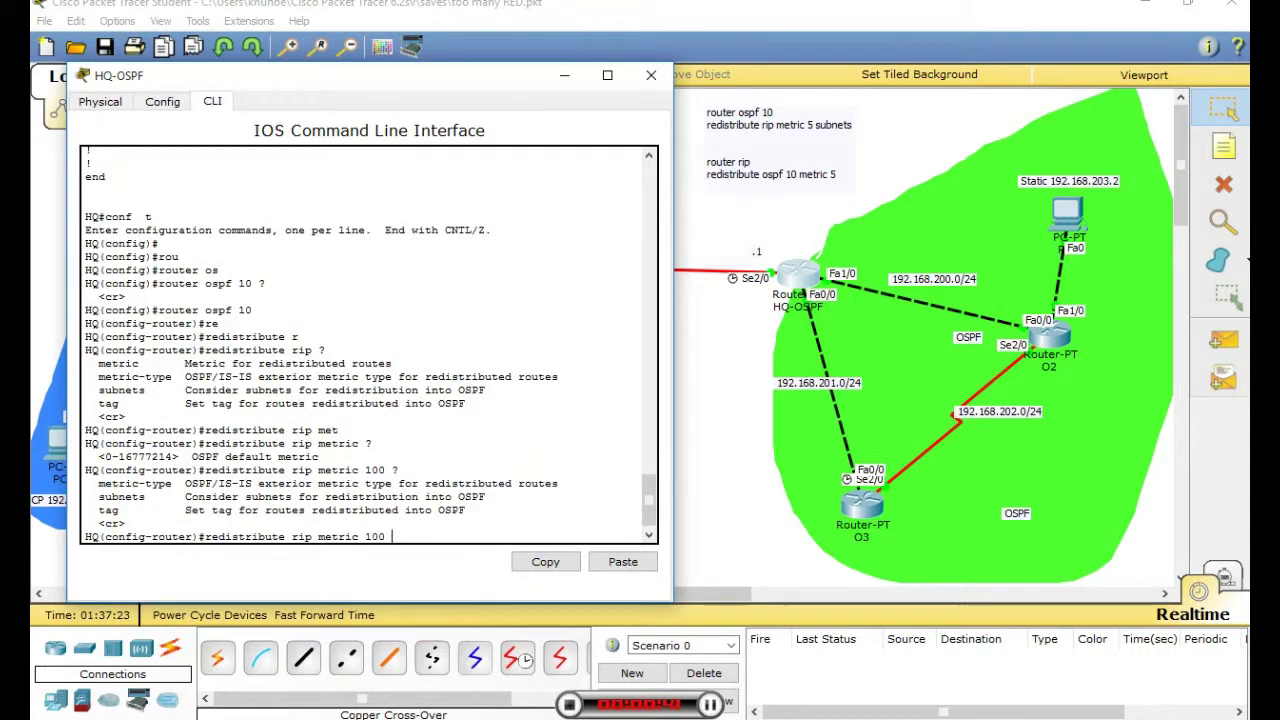
type("? sub")
key("Tab")
type("\\")
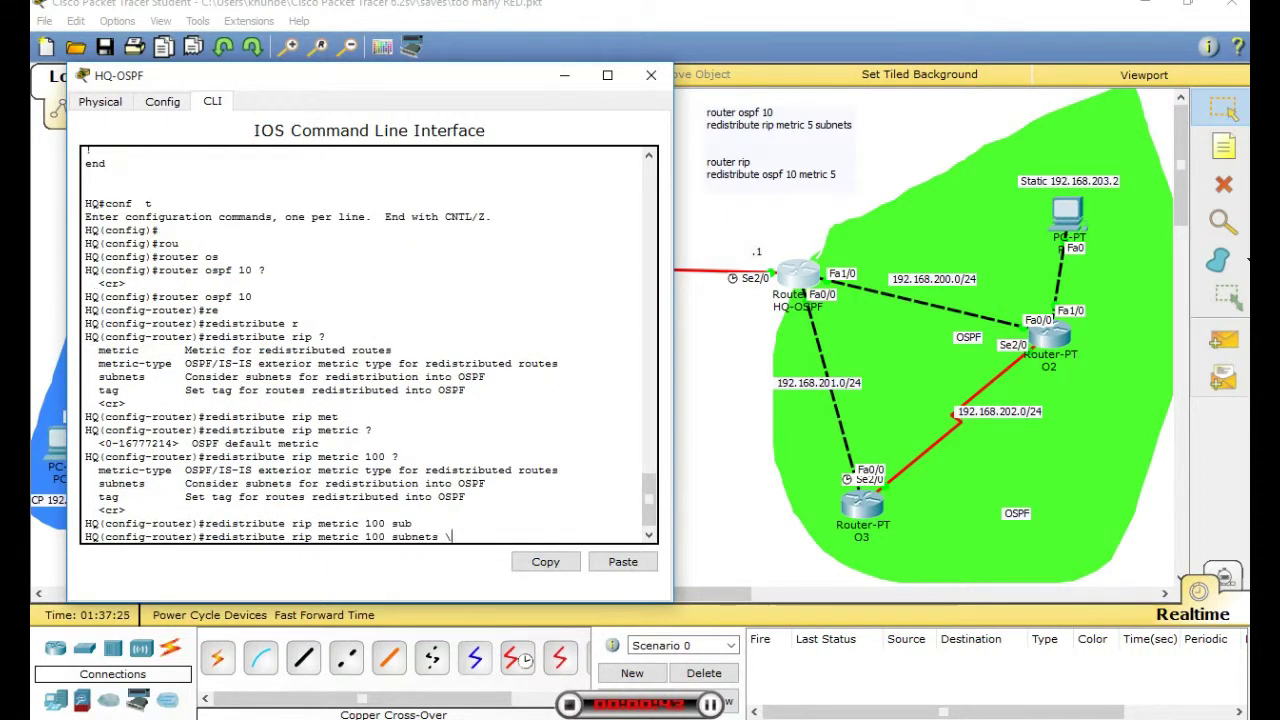
key("Return")
key("Up")
key("Return")
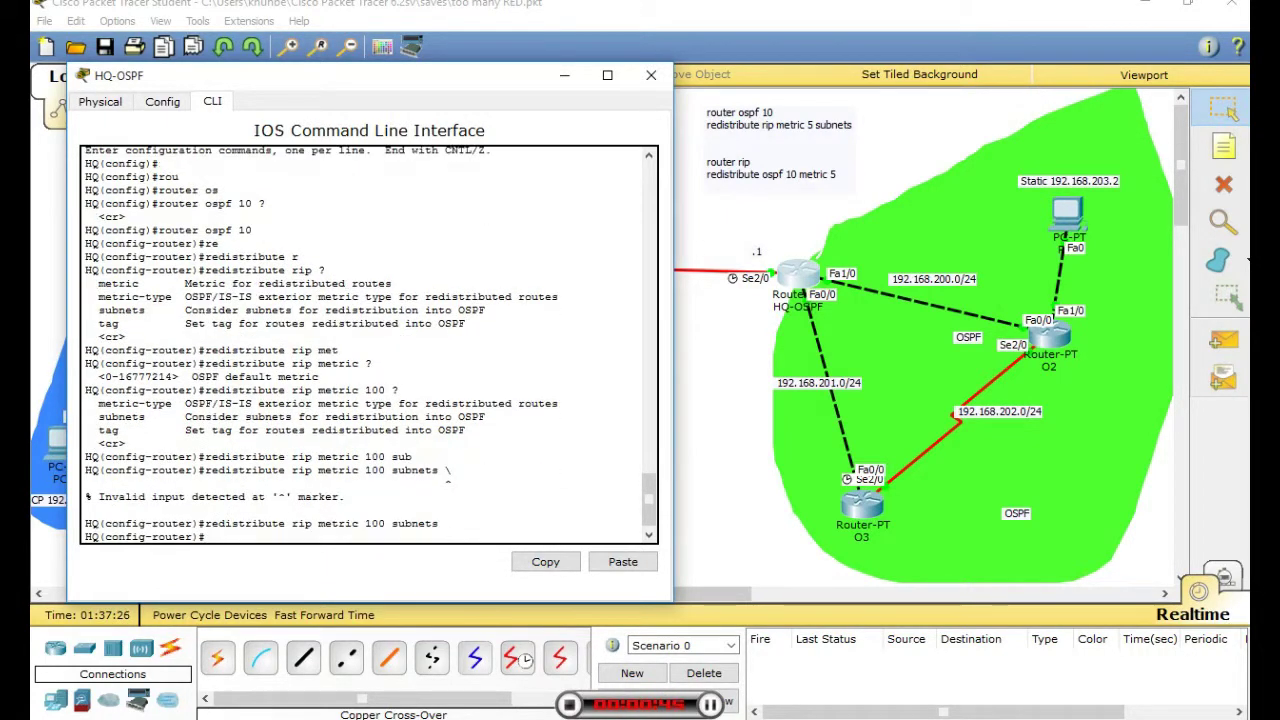
type("exit")
key("Return")
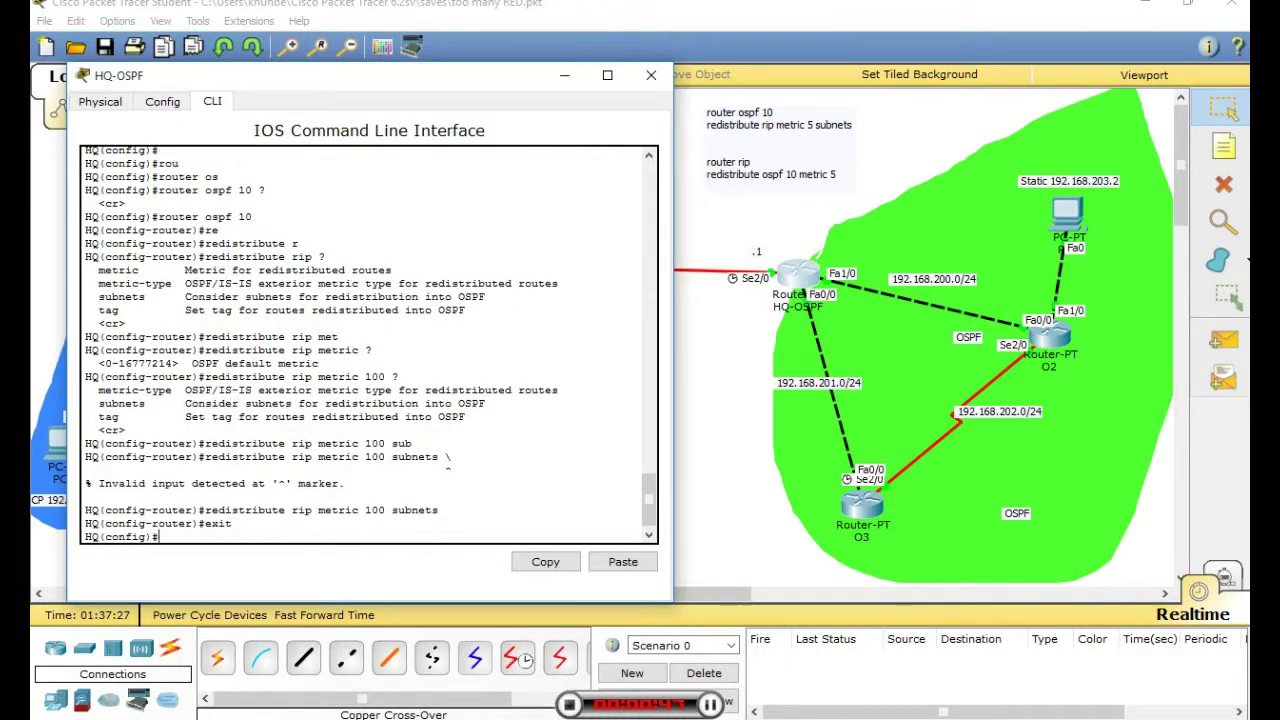
- Enter RIP router configuration mode on HQ-OSPF with router rip
type("router os")
key("Tab")
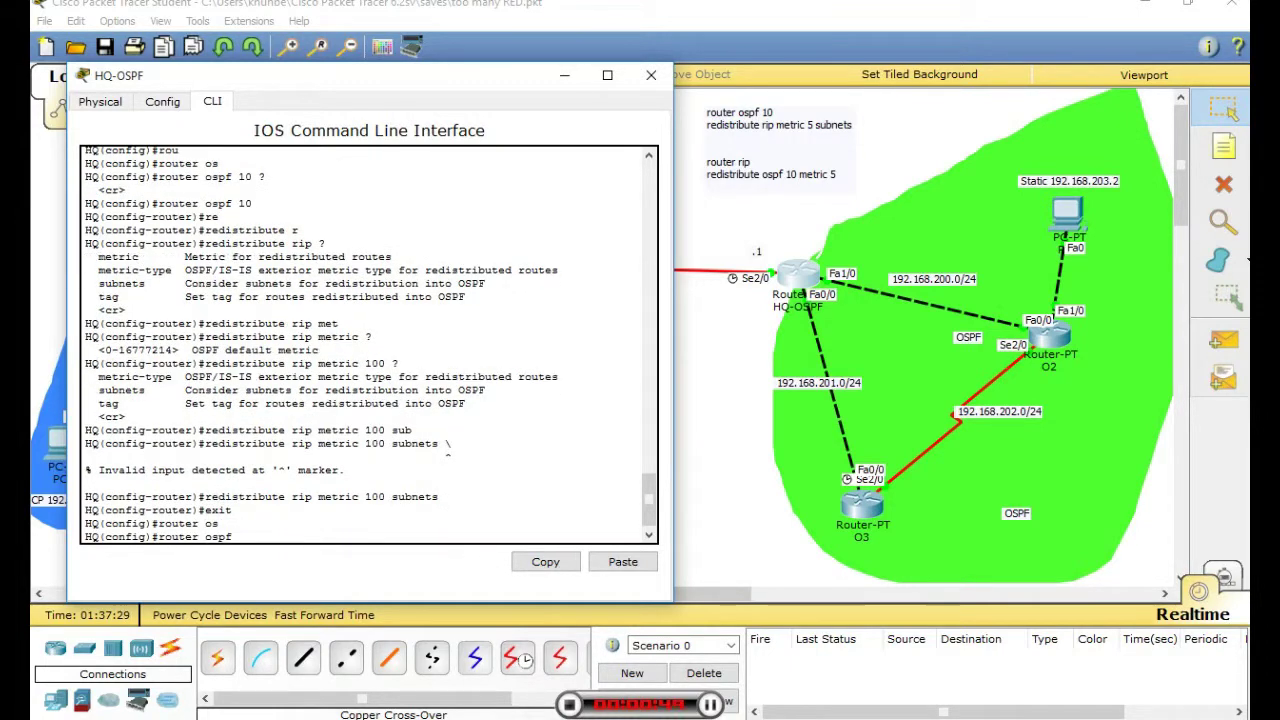
type("1")
type(" r")
key("Tab")
key("Return")
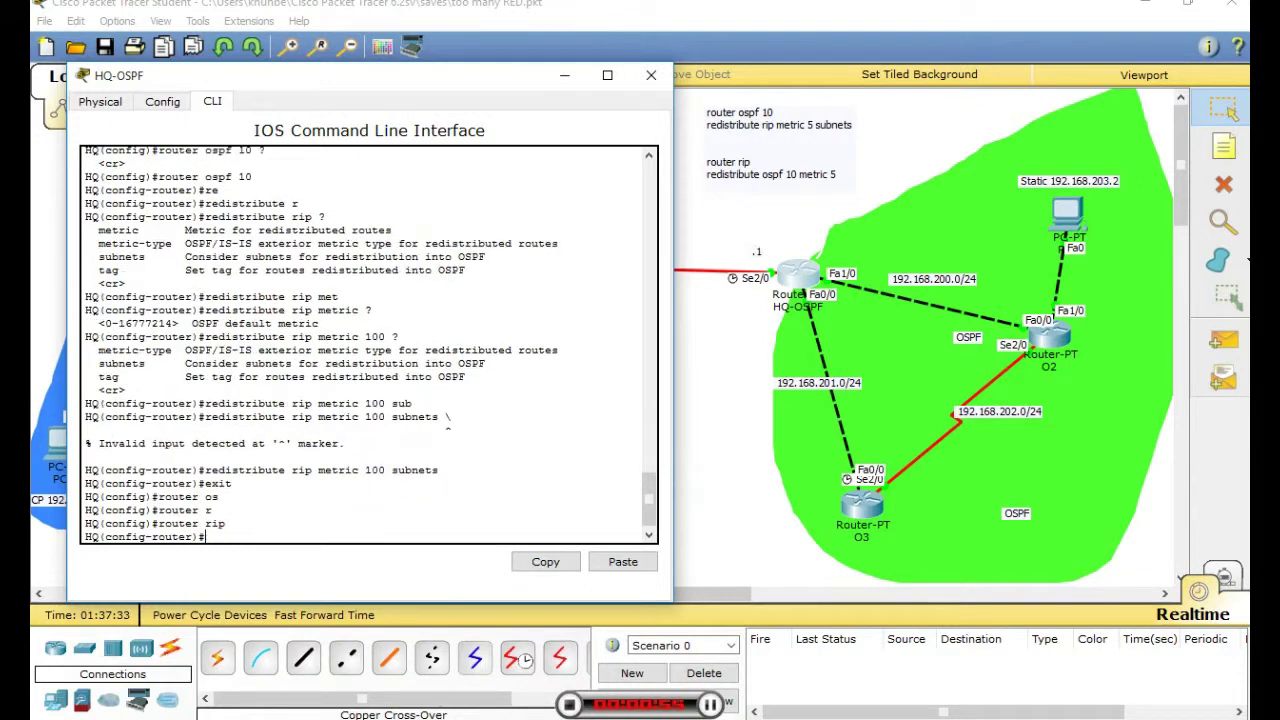
- Redistribute OSPF 10 into RIP with metric 5, checking the redistribute and metric options
type("re")
key("Tab")
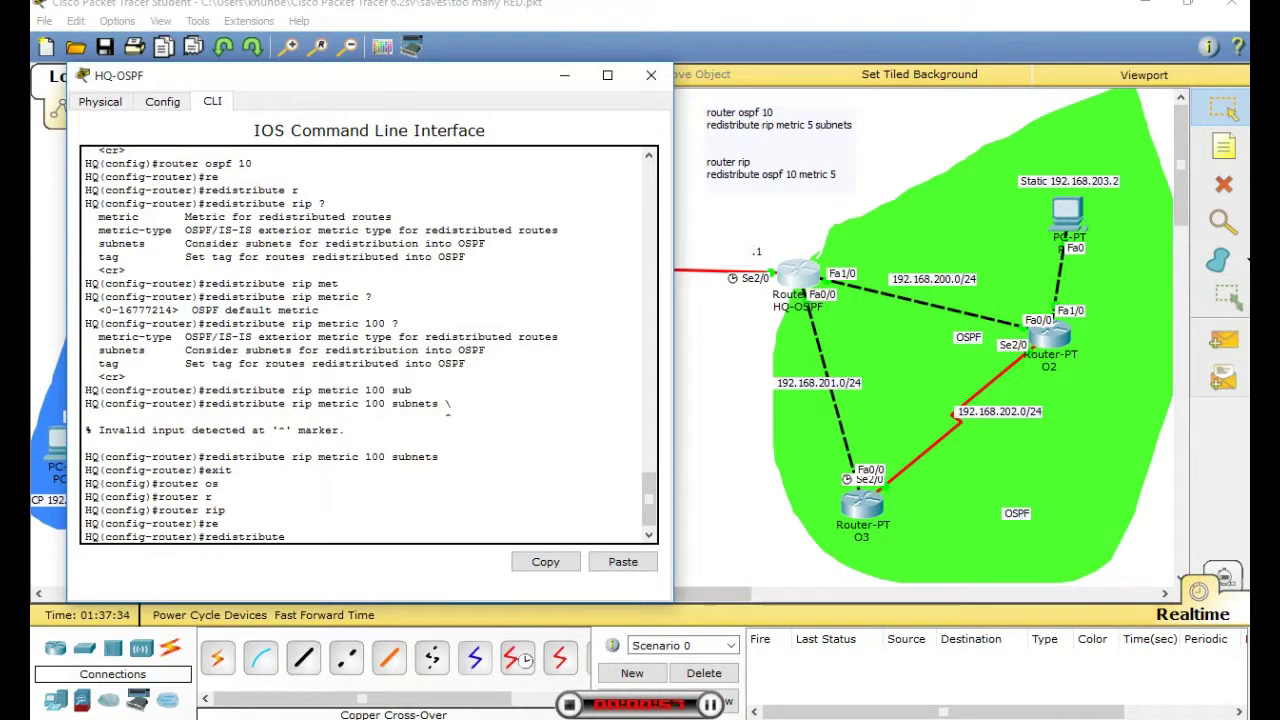
type("o")
key("Tab")
type("10 ")
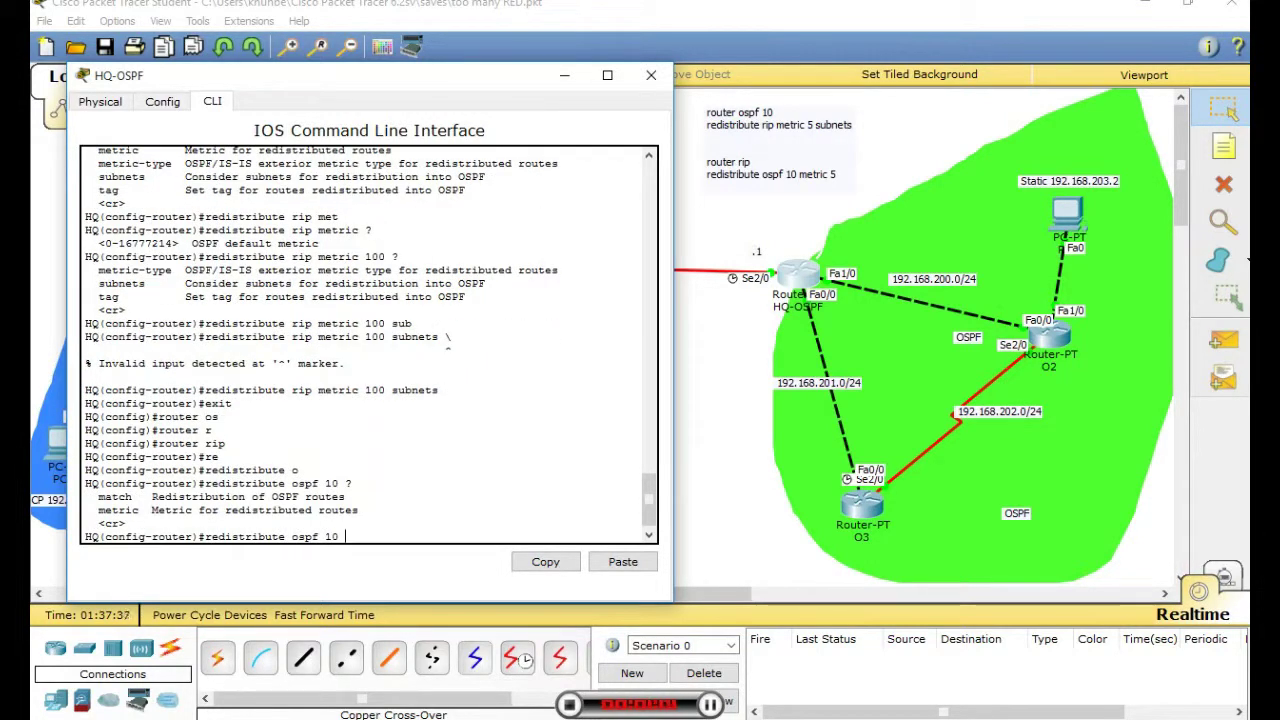
type("?me")
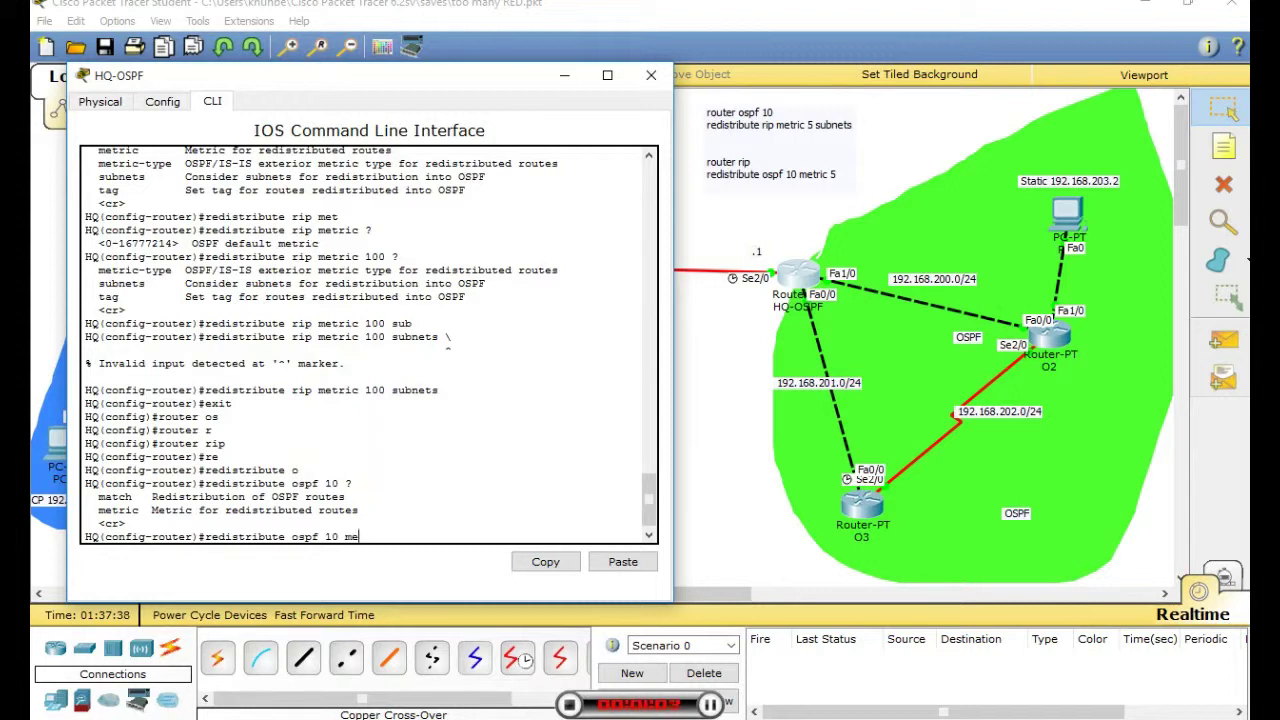
type("t")
key("Tab")
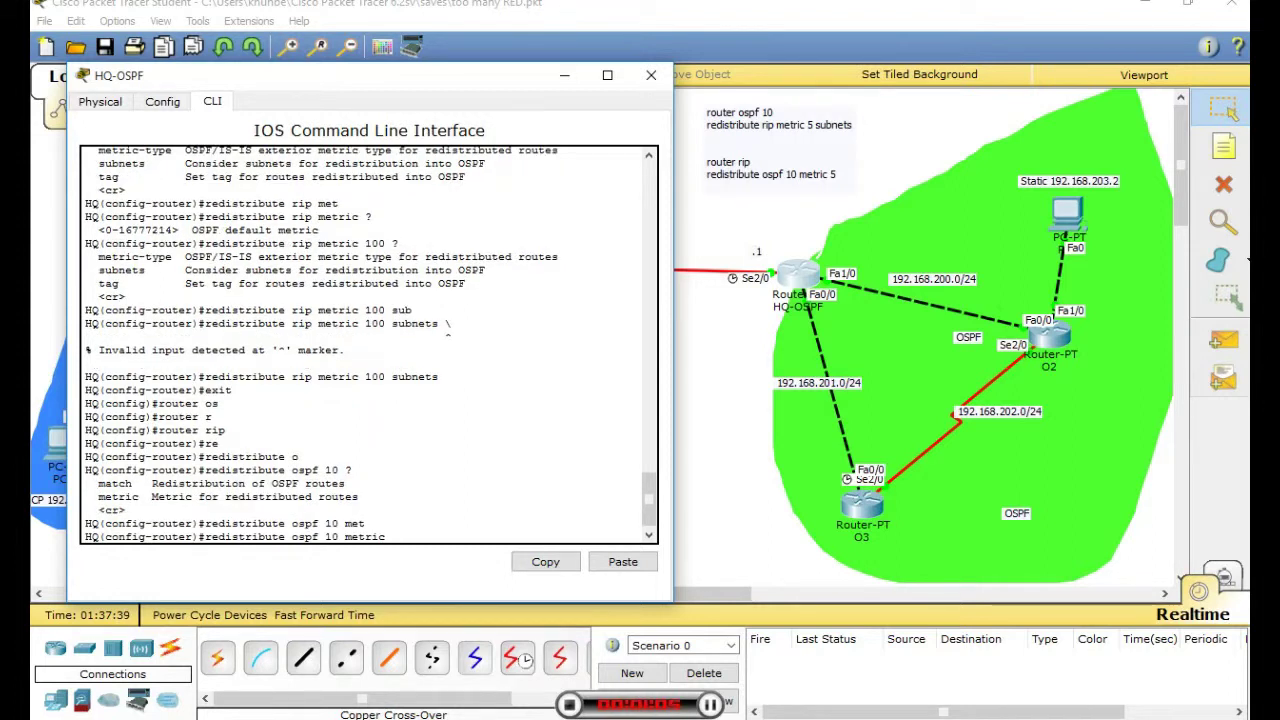
type("?")
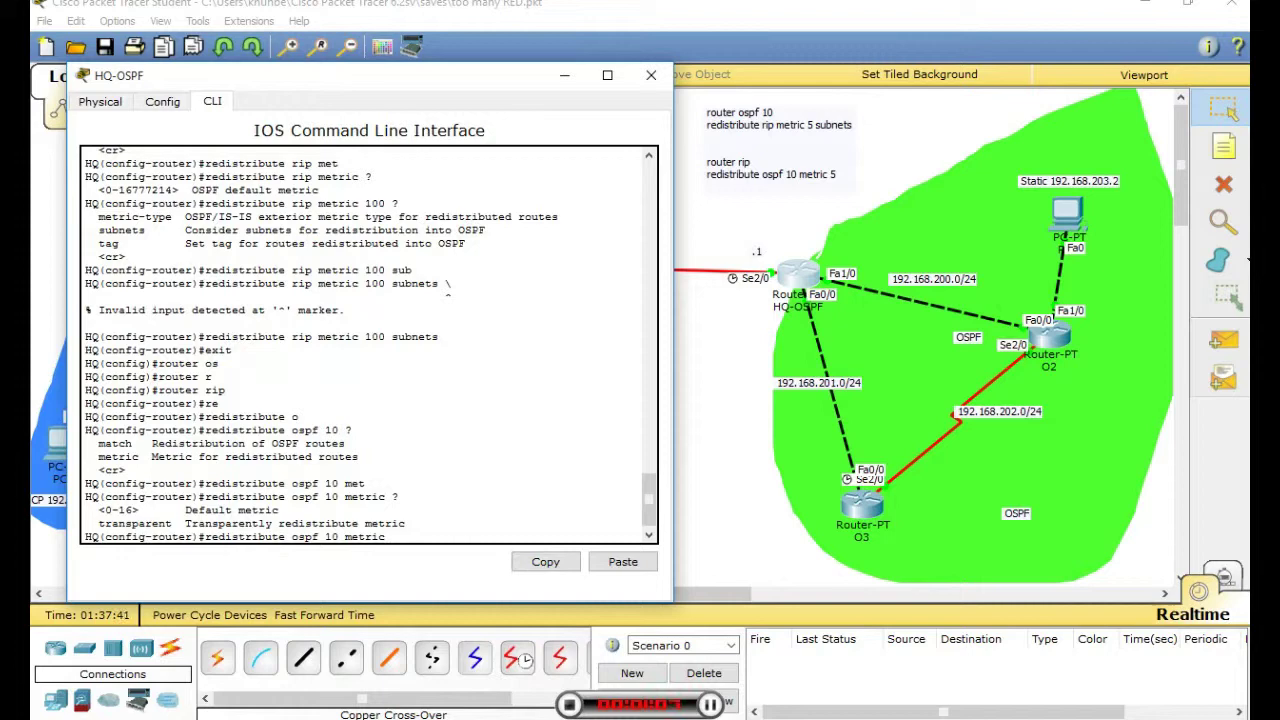
type("5")
key("Return")
- End configuration mode on HQ-OSPF and return to the privileged EXEC prompt
type("end")
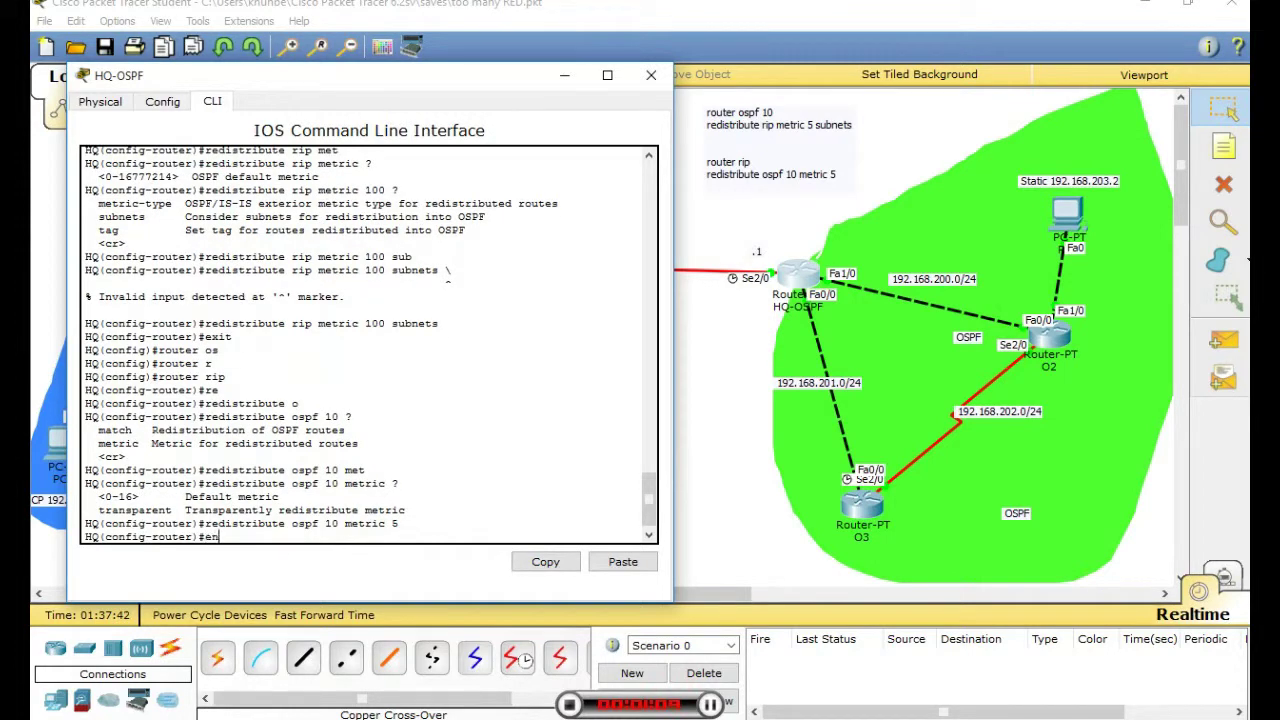
key("Return")
key("Return")
key("Return")
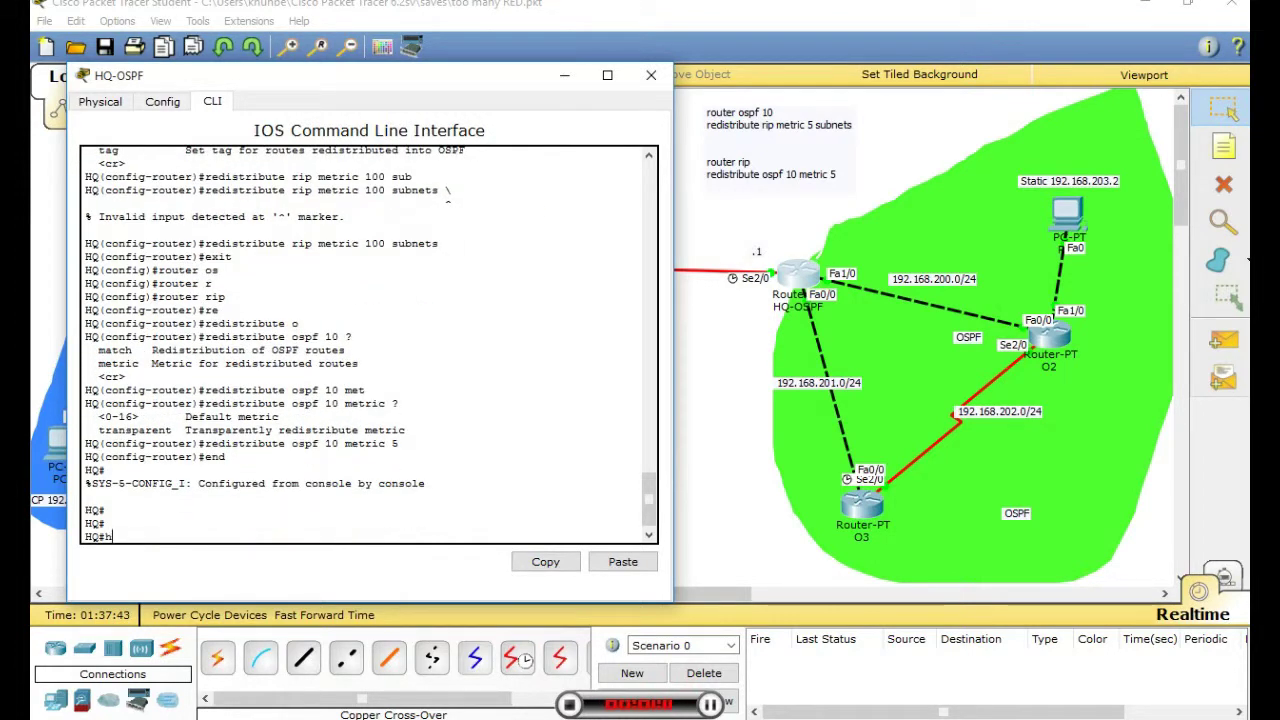
- Display the IP routing table on HQ-OSPF with sh ip ro, correcting the mistyped command
type("h ip roo")
key("Tab")
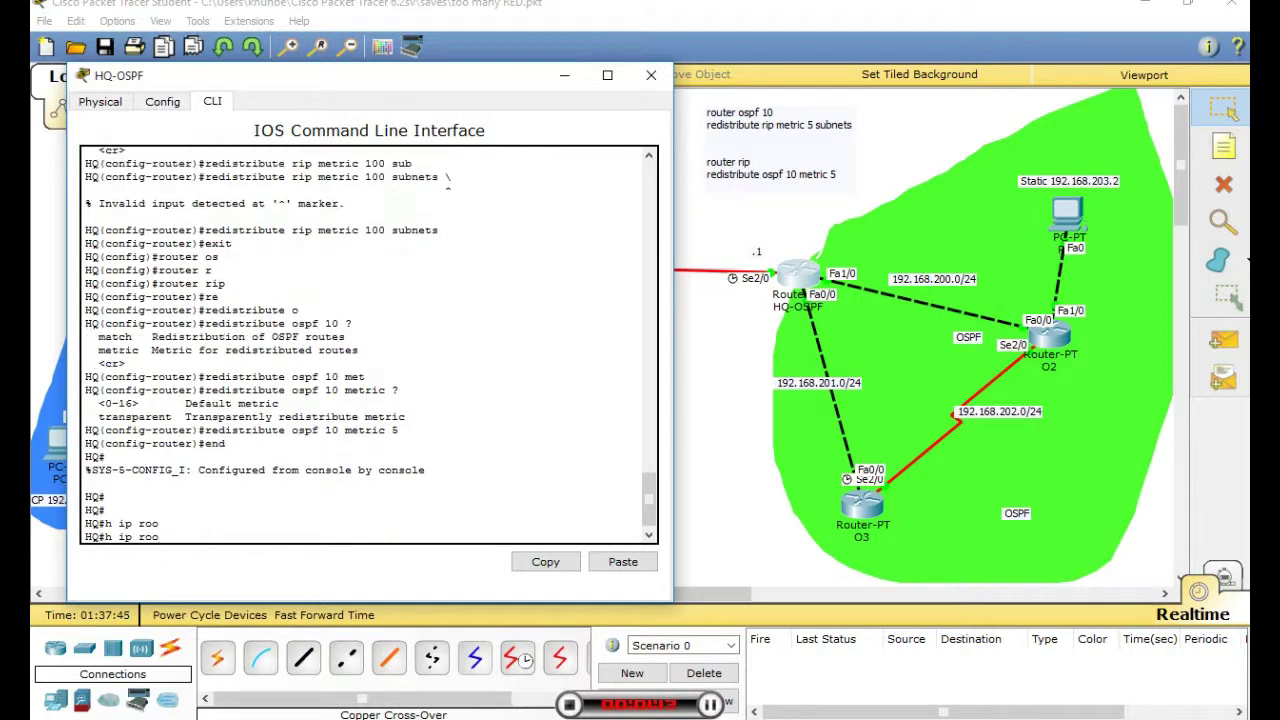
key("Return")
key("Up")
key("BackSpace")
key("Return")
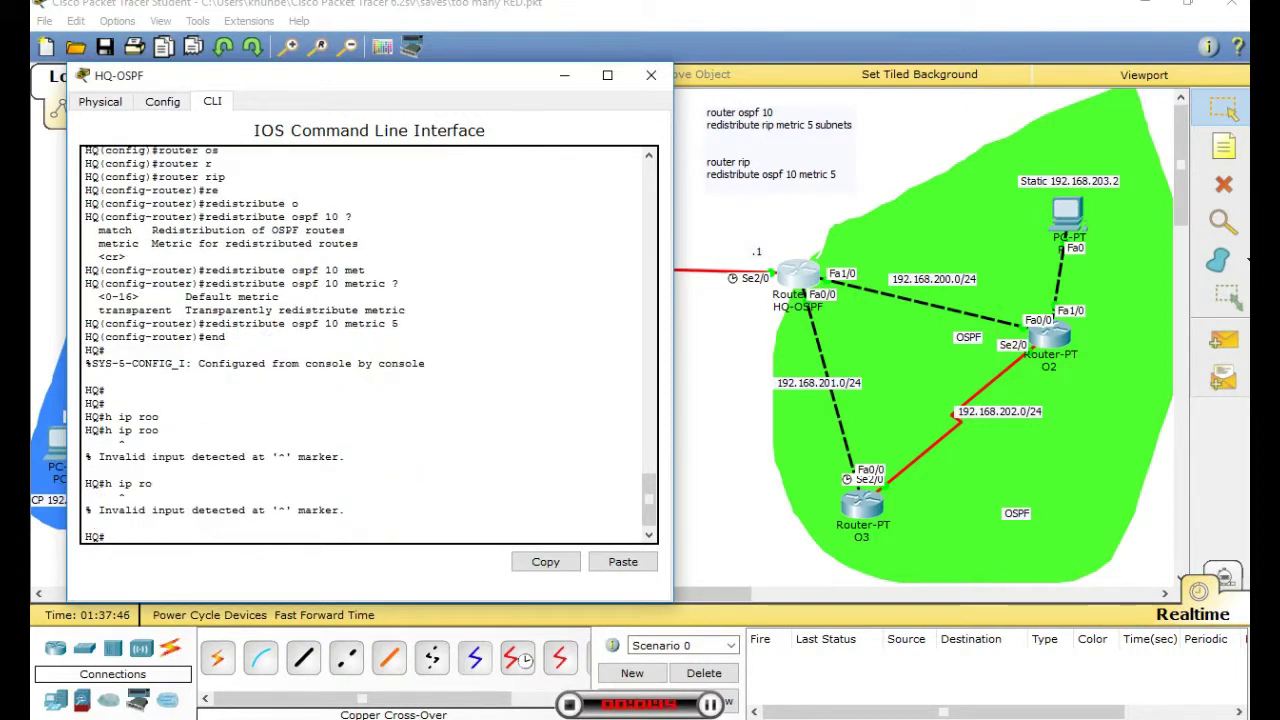
key("Up")
key("Left")
key("Left")
key("Left")
type("s")
key("Return")
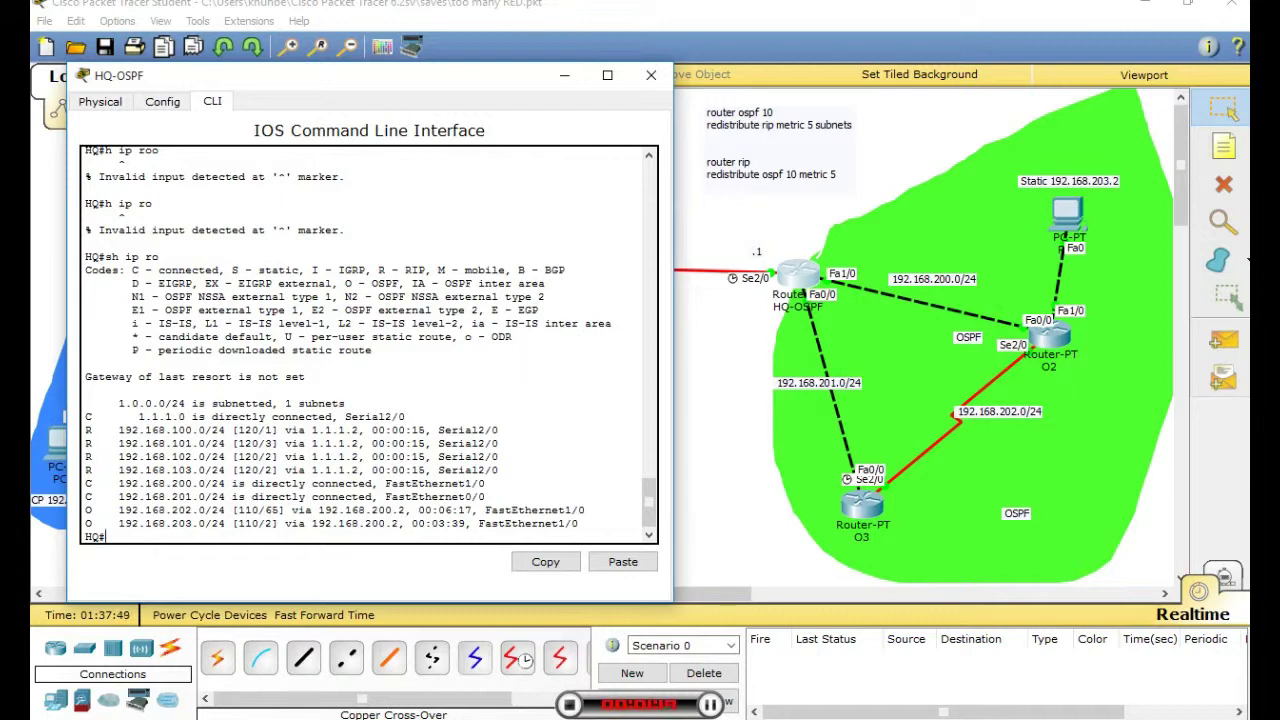
key("Return")
key("Return")
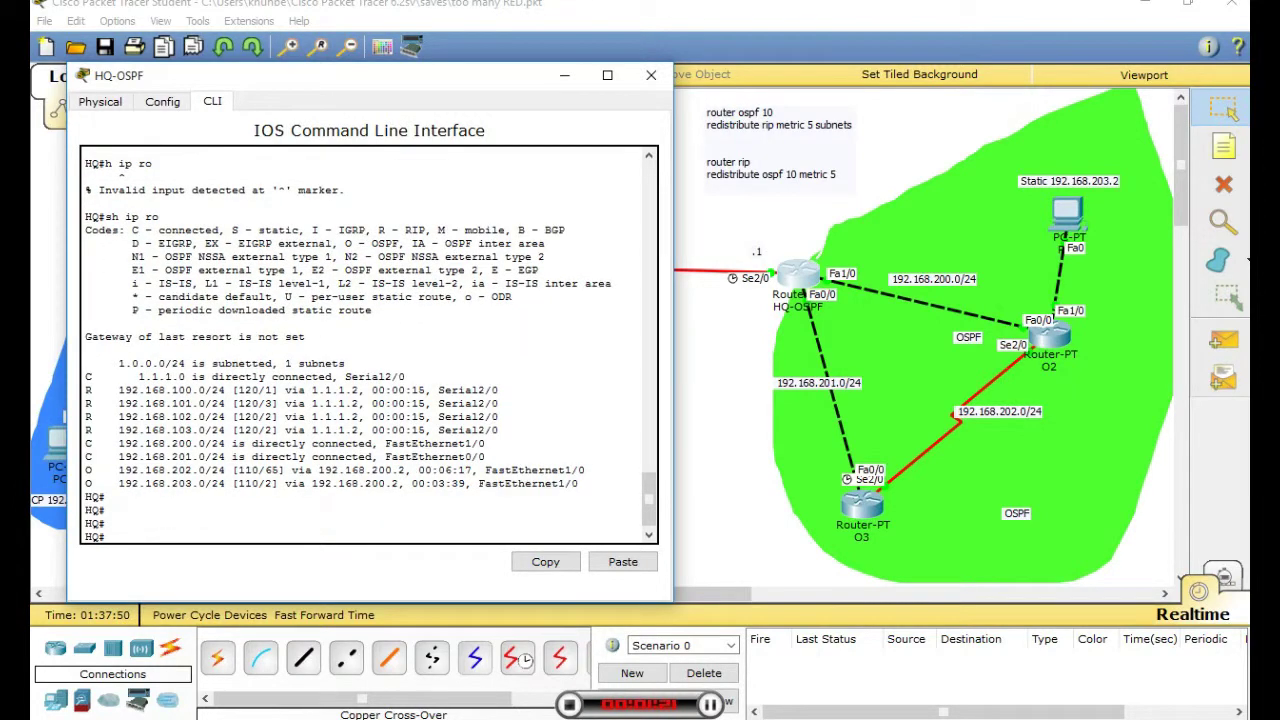
- Repeat sh ip ro on HQ-OSPF several times to recheck its routing table
key("Up")
key("Return")
key("Return")
key("Return")
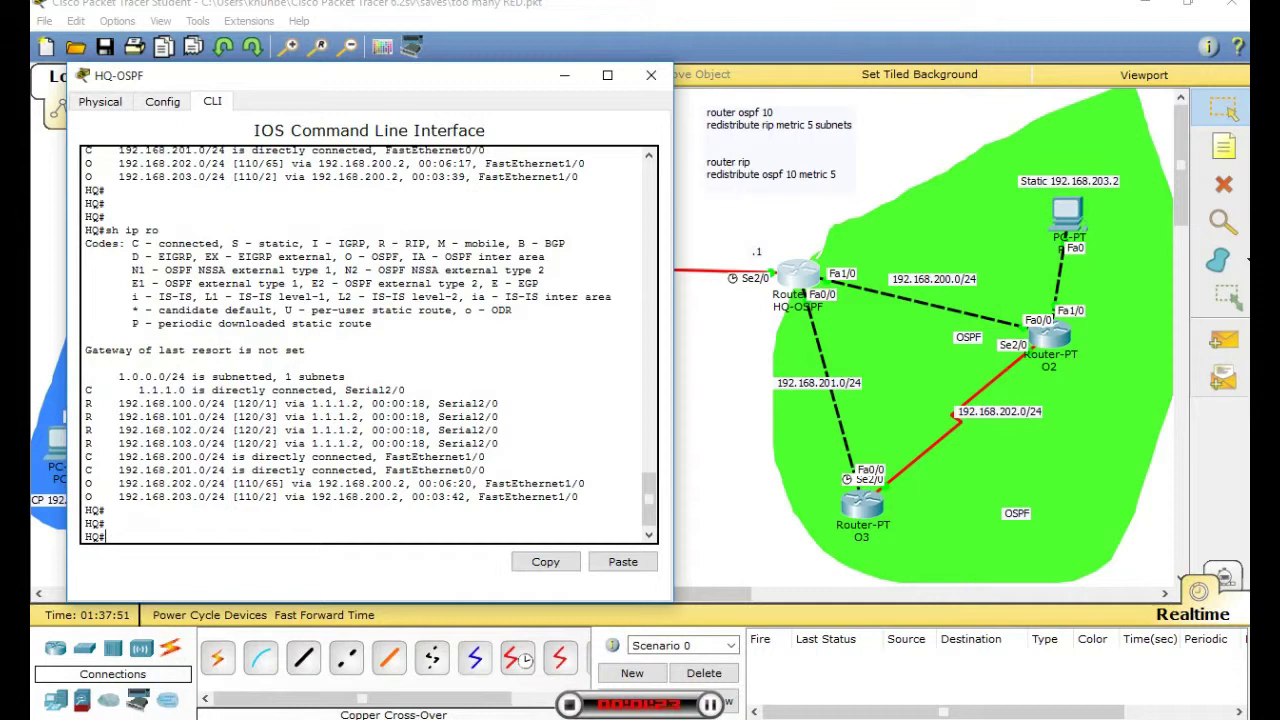
key("Return")
key("Return")
key("Up")
key("Return")
key("Return")
key("Return")
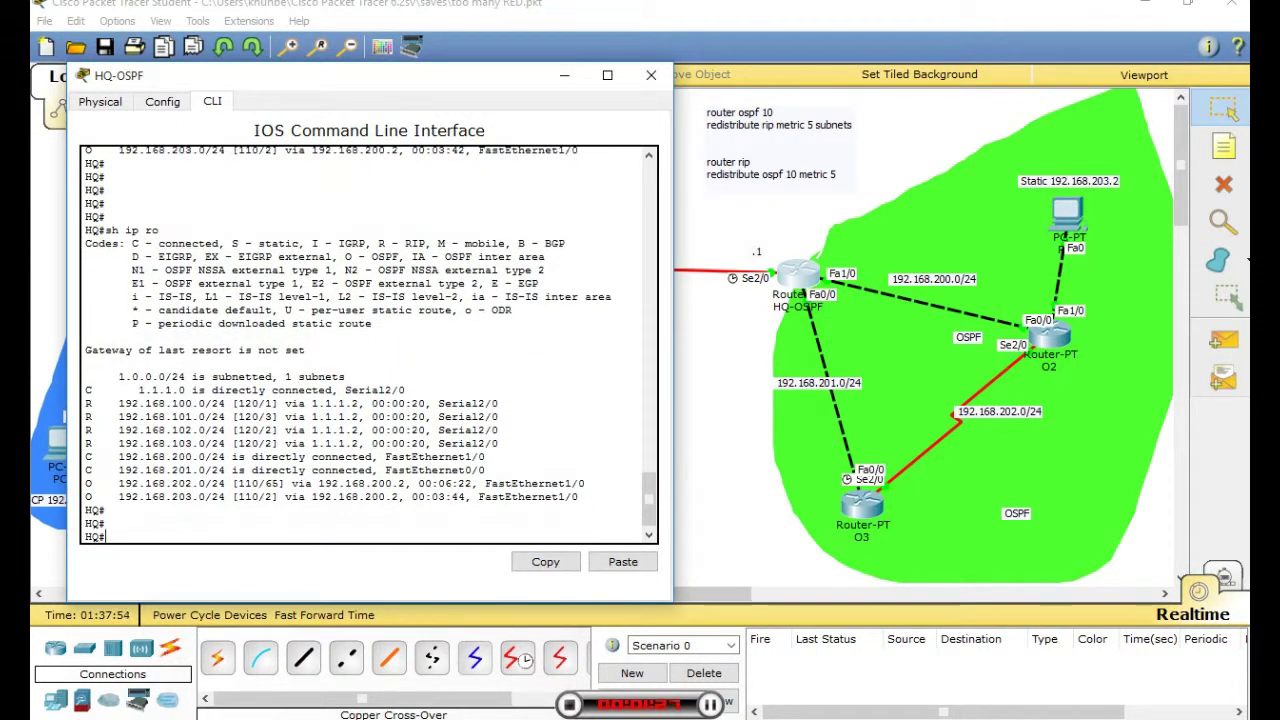
key("Up")
key("Return")
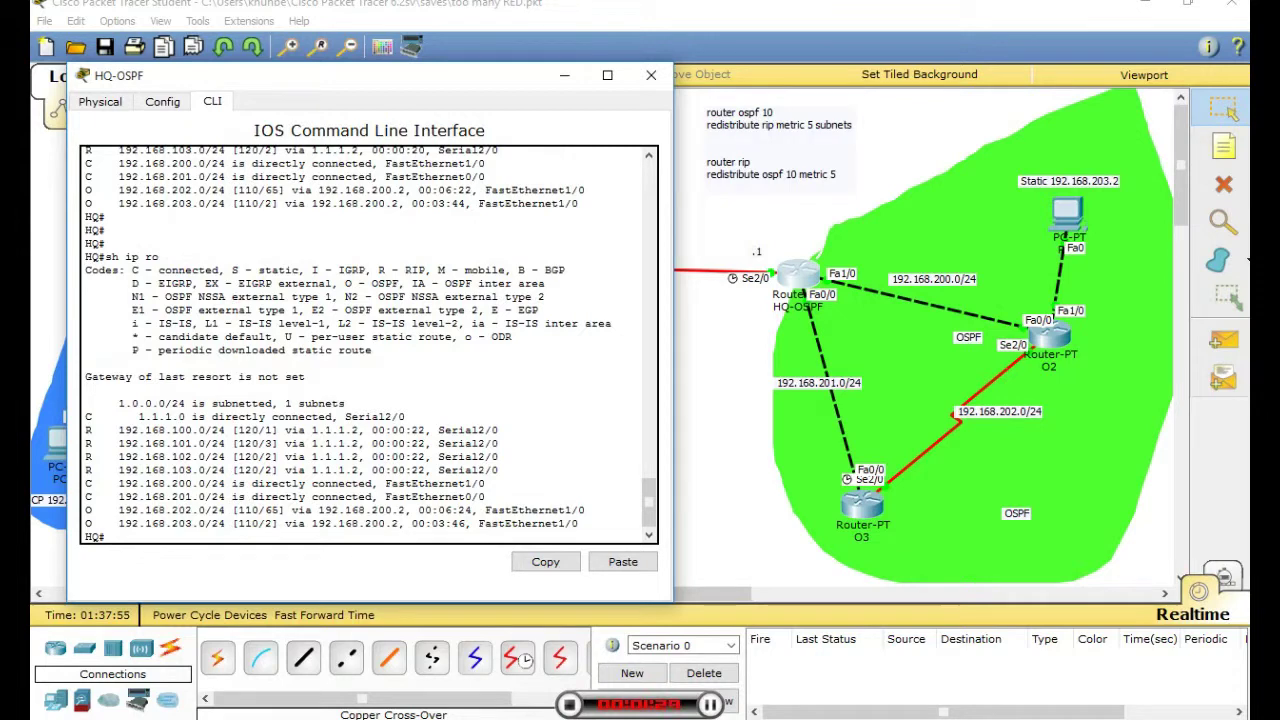
- Examine the RIP routes to 192.168.100.0/24 and 192.168.101.0/24 in HQ-OSPF's routing table and close the router window
left_click_drag(320, 76, 582, 81)
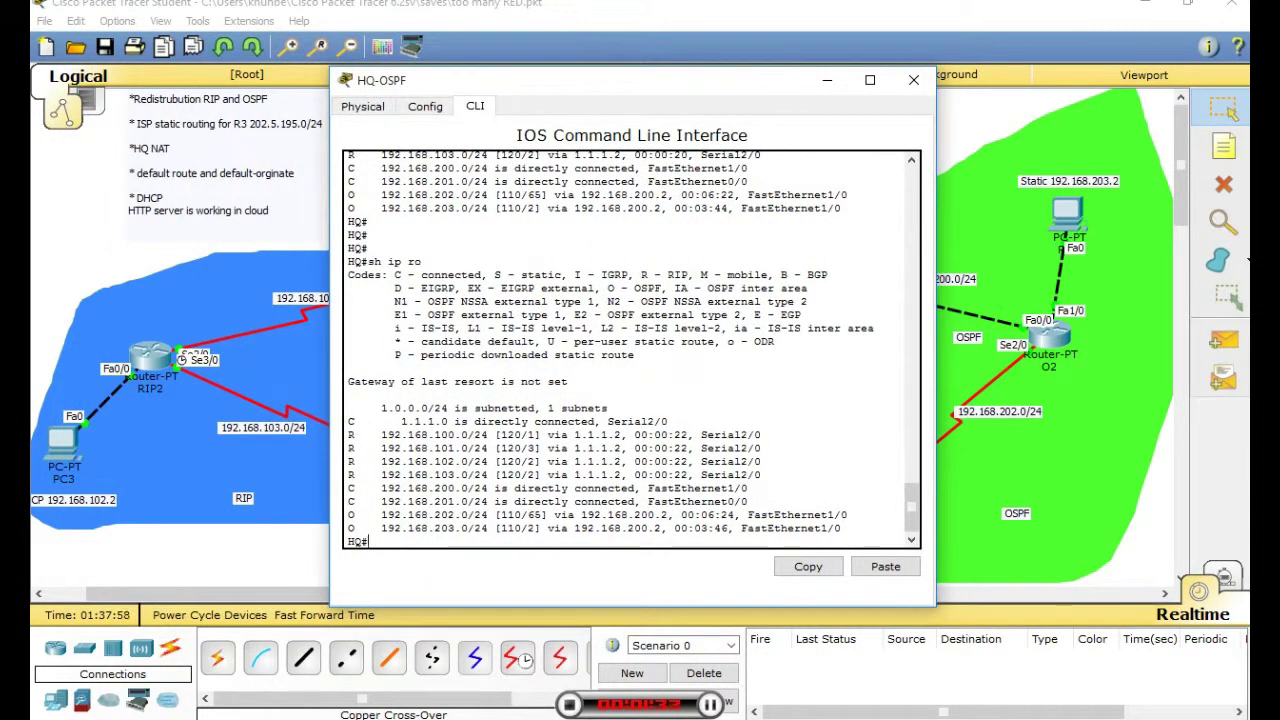
left_click_drag(350, 434, 762, 448)
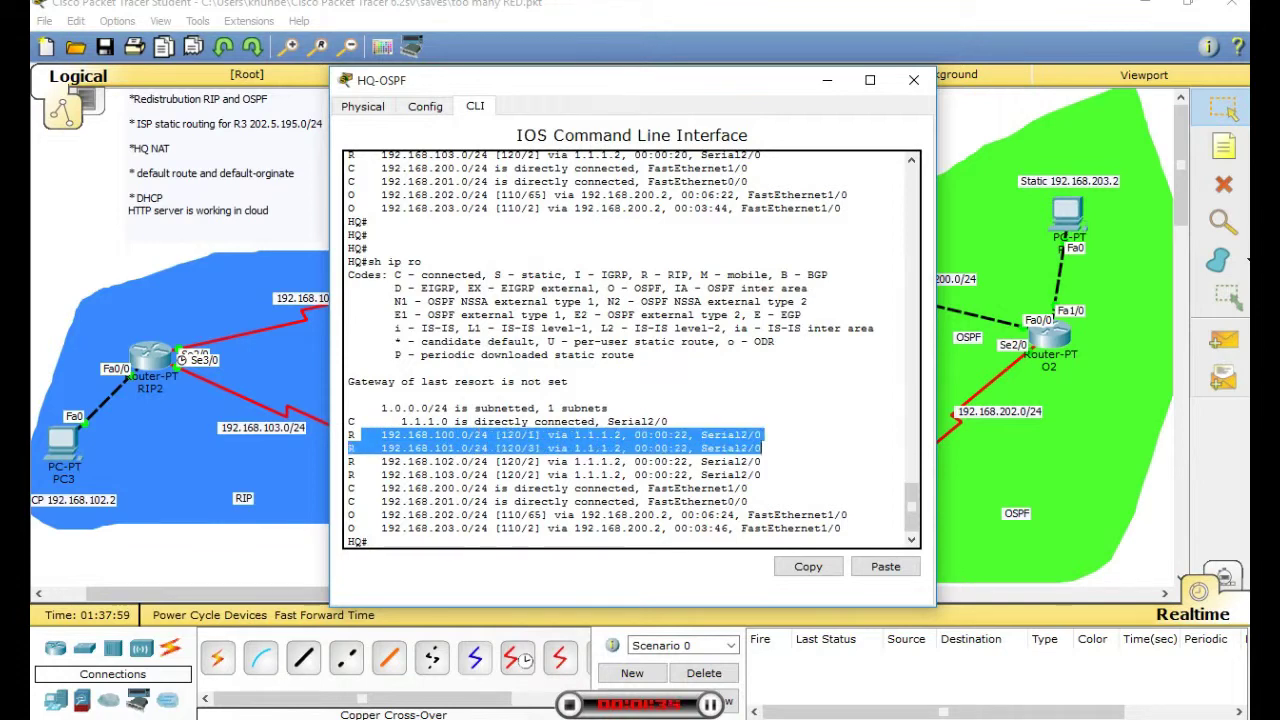
left_click(913, 79)
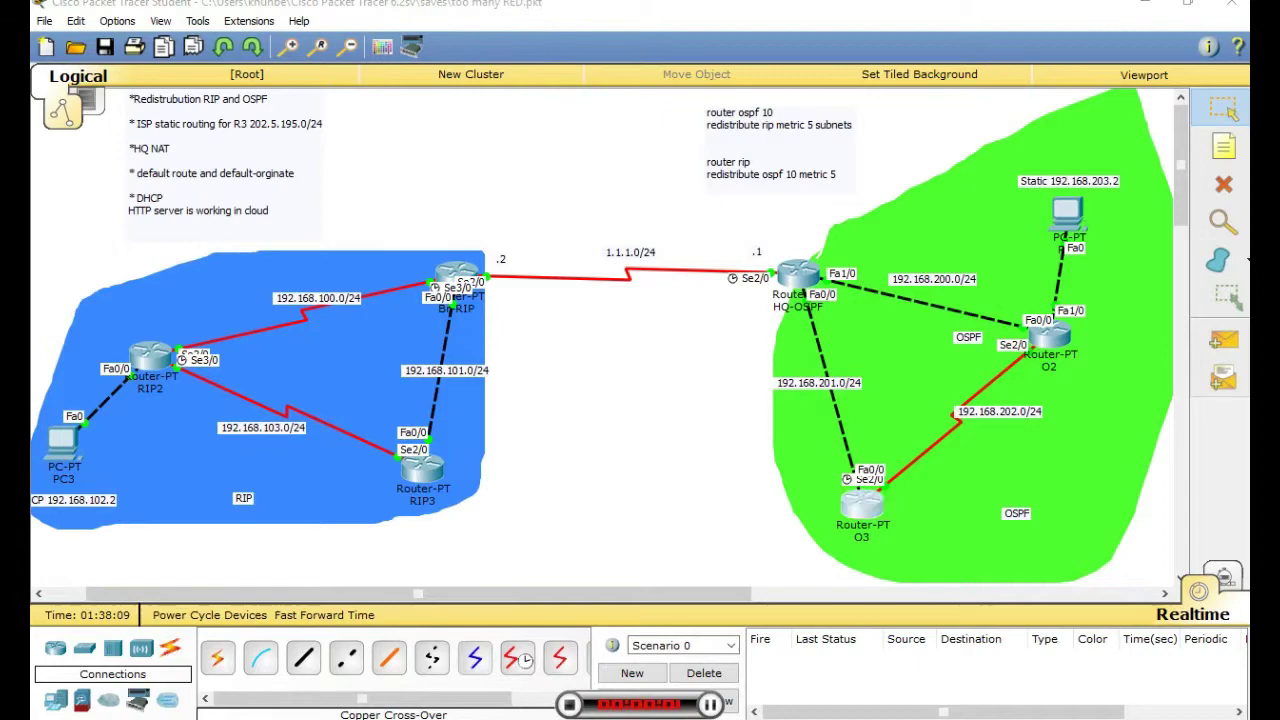
- Open router O3 and display its IP routing table with sh ip route
left_click(862, 504)
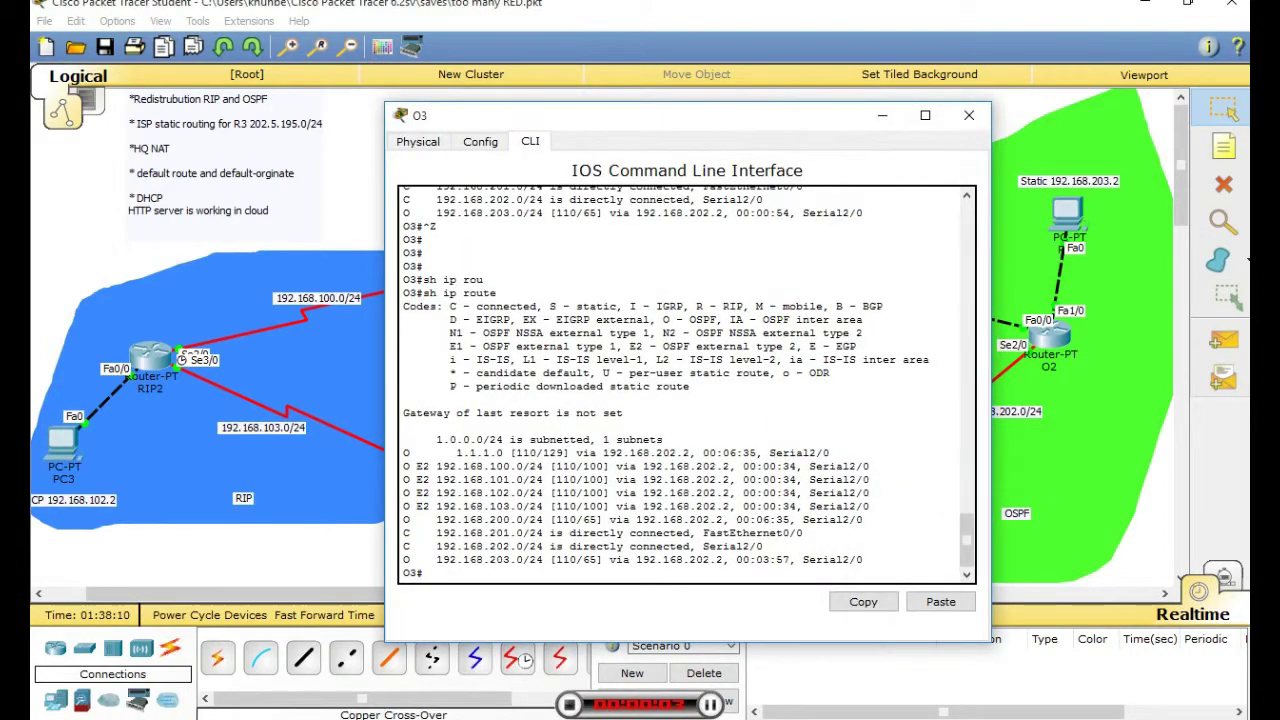
left_click(969, 115)
left_click(862, 504)
type("sh")
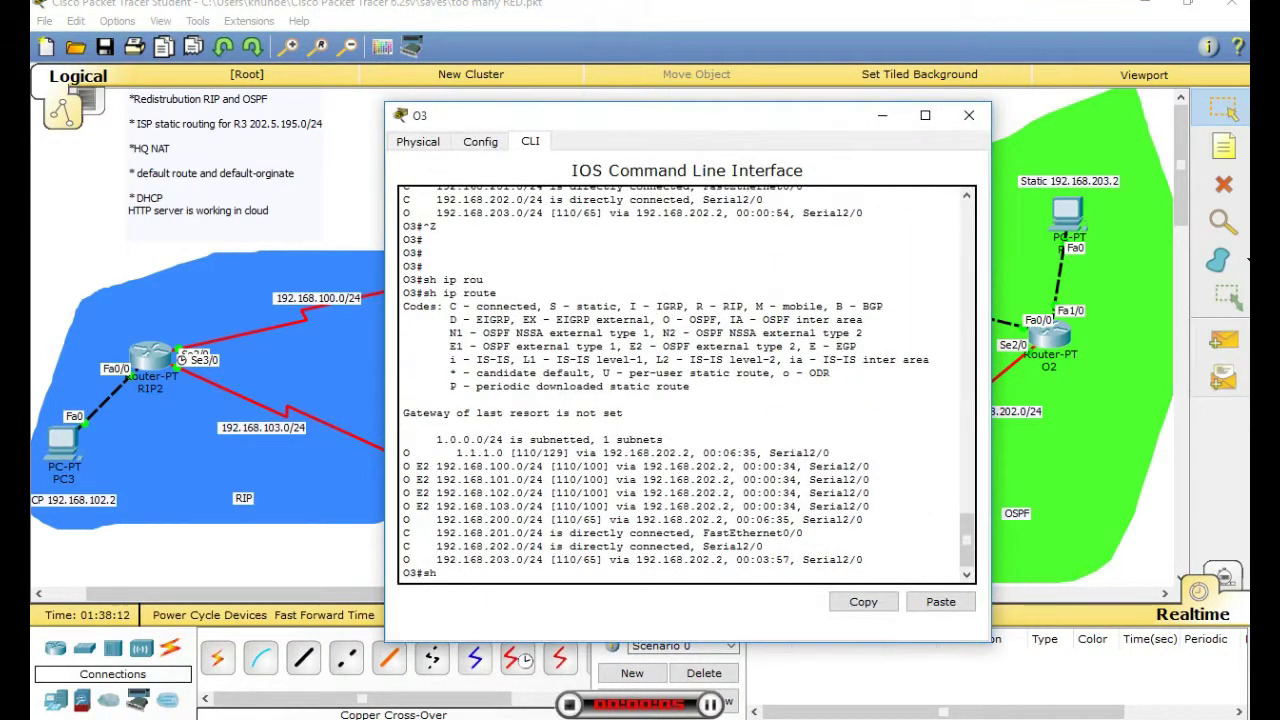
type("u")
key("Tab")
key("BackSpace")
key("BackSpace")
key("BackSpace")
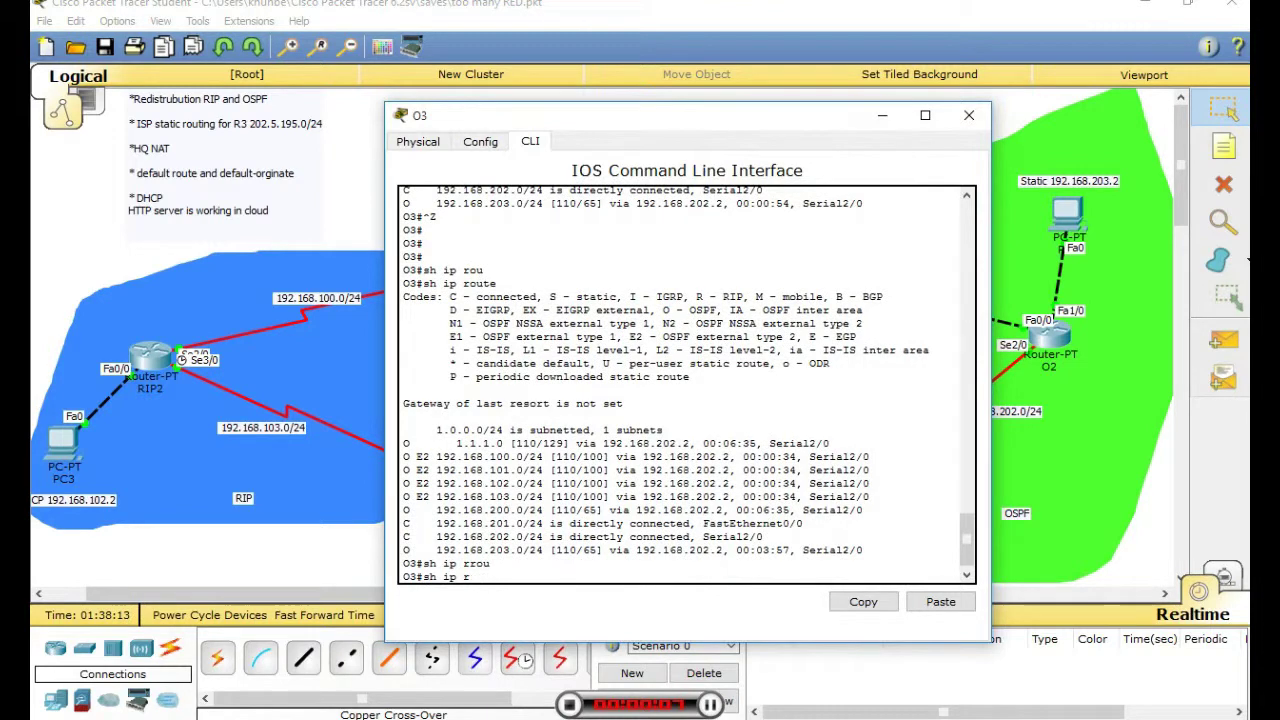
type("ou")
key("Tab")
key("Return")
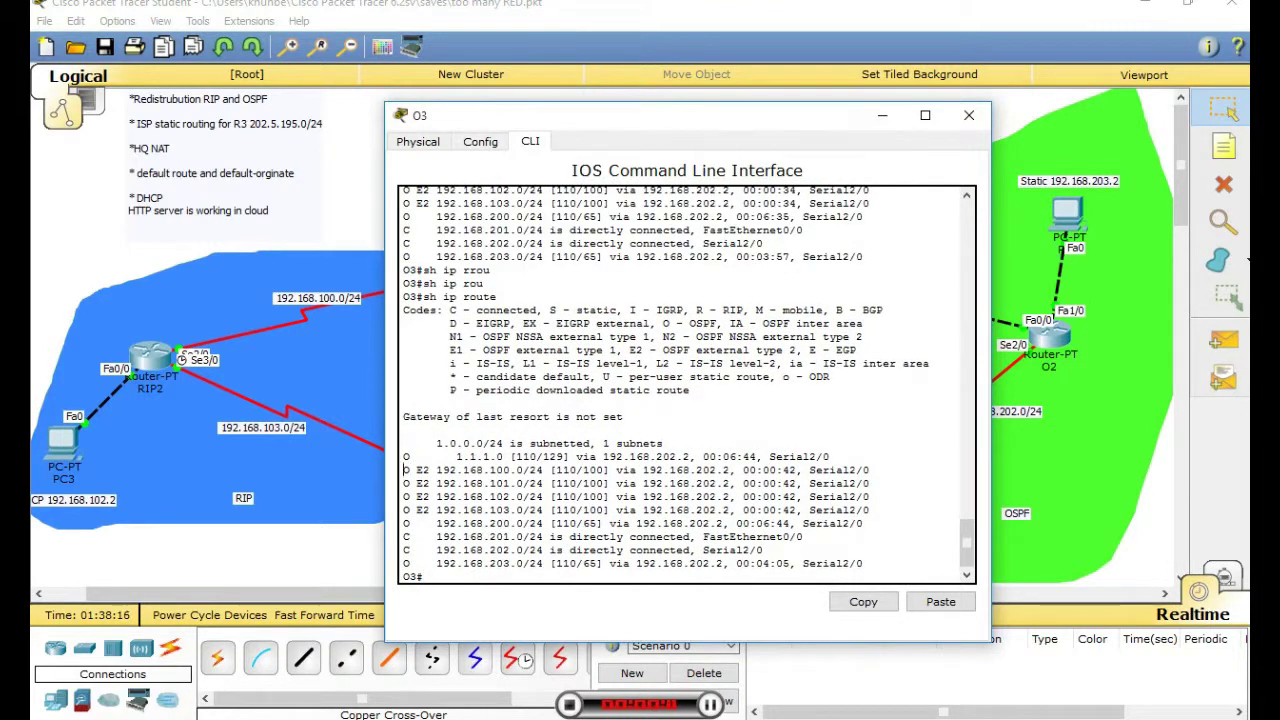
- Examine the O E2 entry for 192.168.100.0/24 and the E2 code legend on O3, and close the router window
double_click(405, 469)
left_click_drag(416, 470, 430, 470)
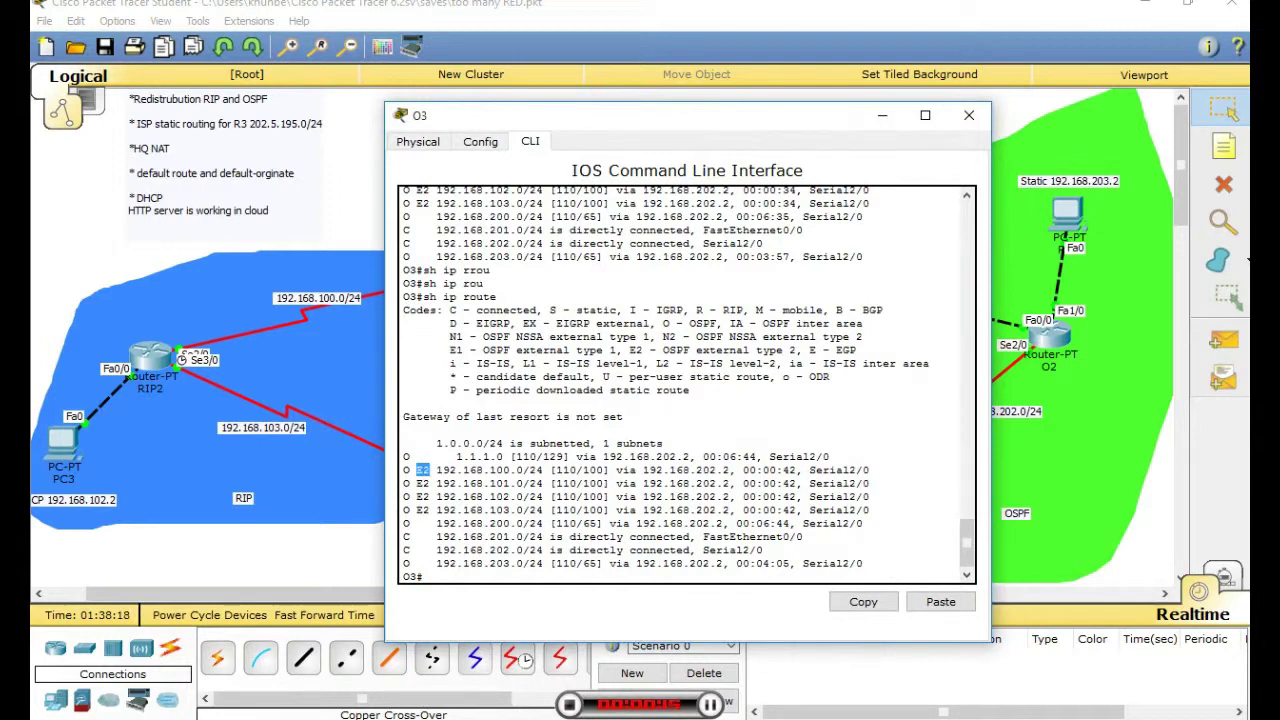
left_click_drag(656, 350, 772, 350)
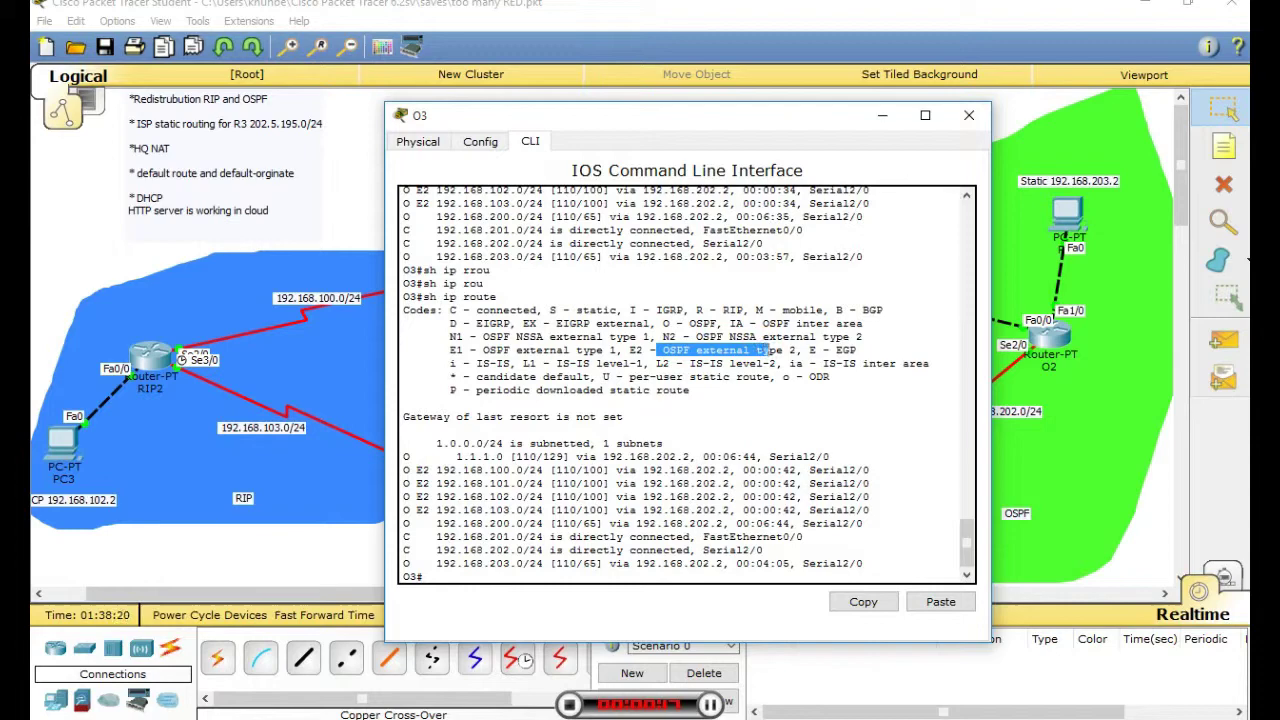
key("Return")
key("Return")
key("Return")
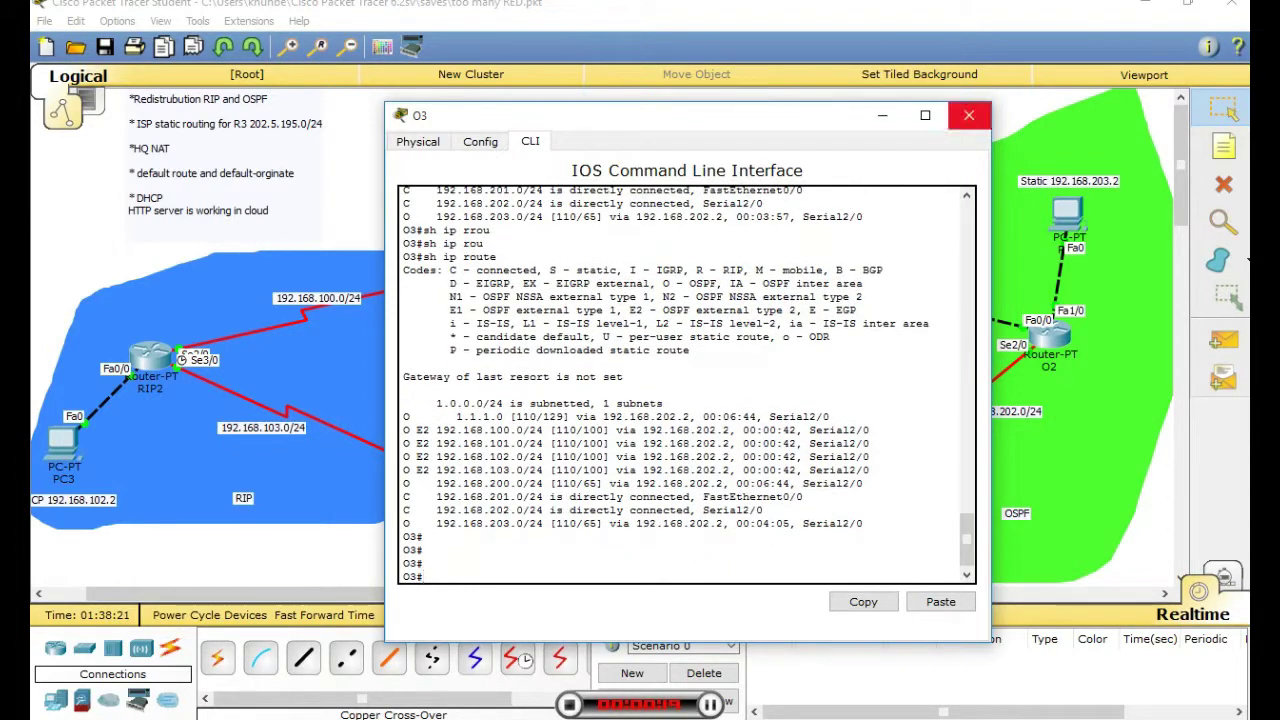
left_click(968, 115)
- Display the IP routing table on router O2 with sh ip route and close its window
left_click(1049, 337)
type("sh ")
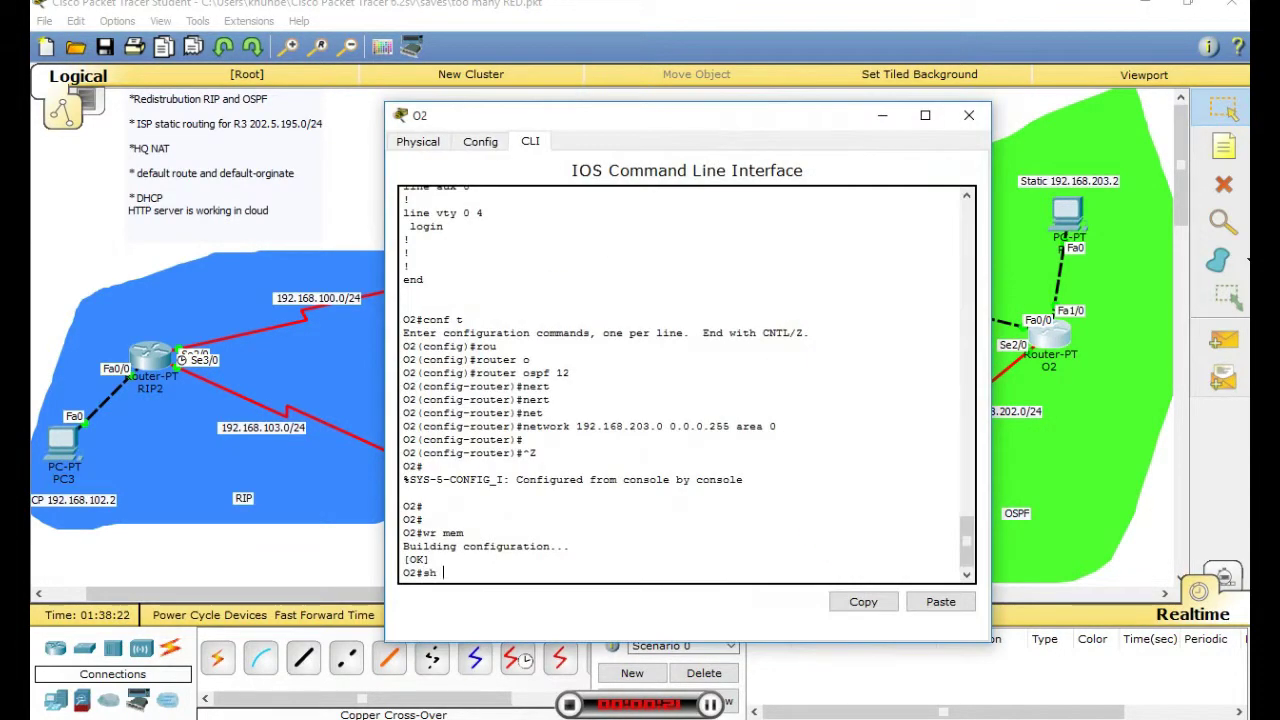
type("ip ro")
key("Tab")
key("Return")
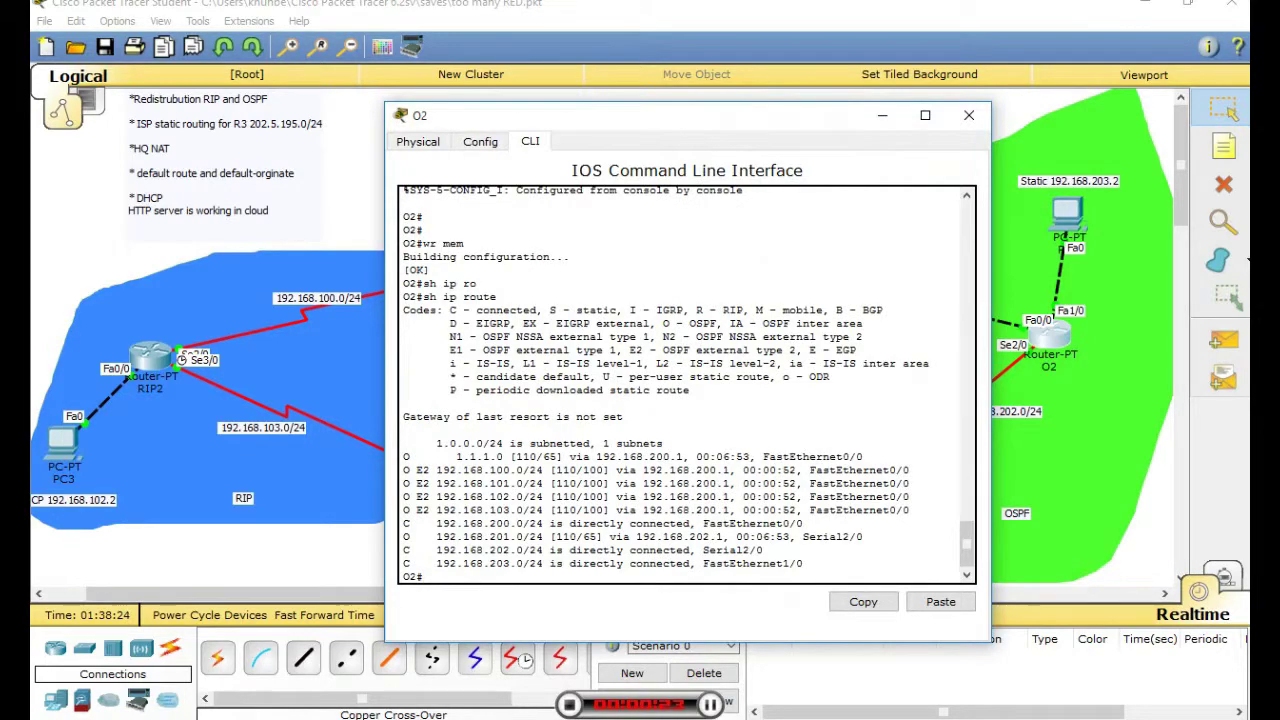
left_click(968, 115)
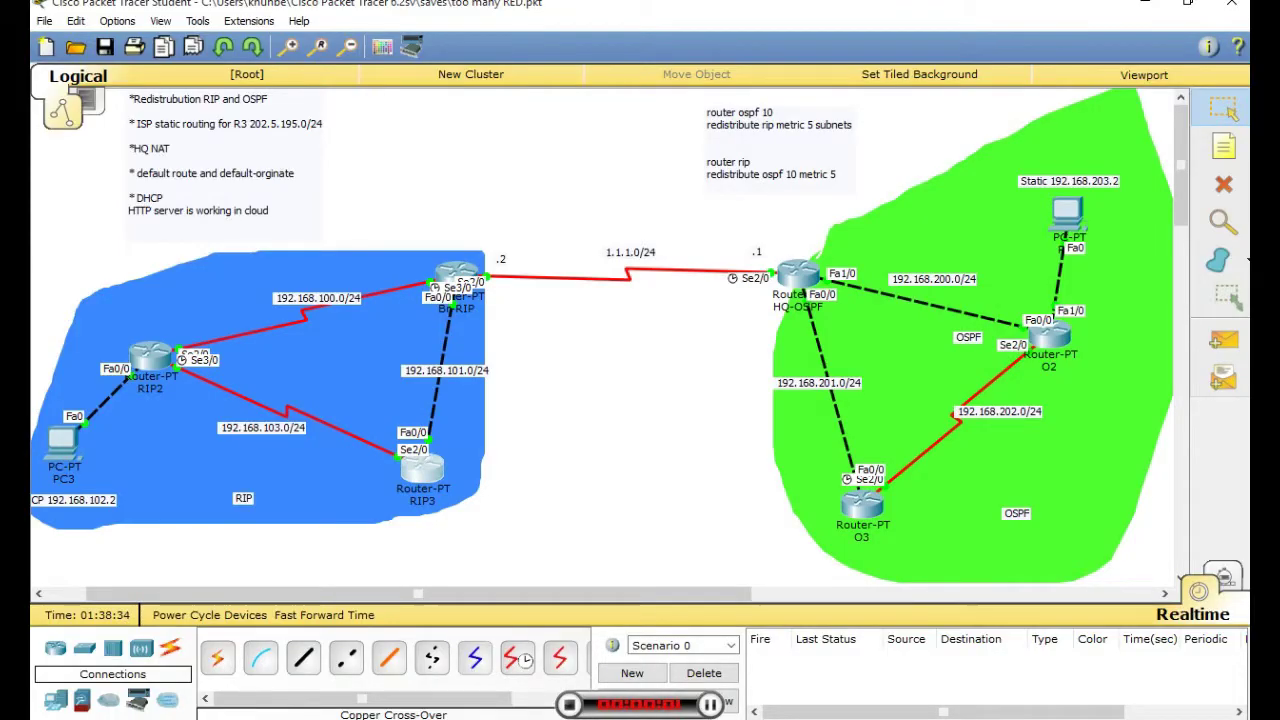
- Open the command line of router RIP2 and end its configuration mode to return to privileged EXEC
left_click(243, 392)
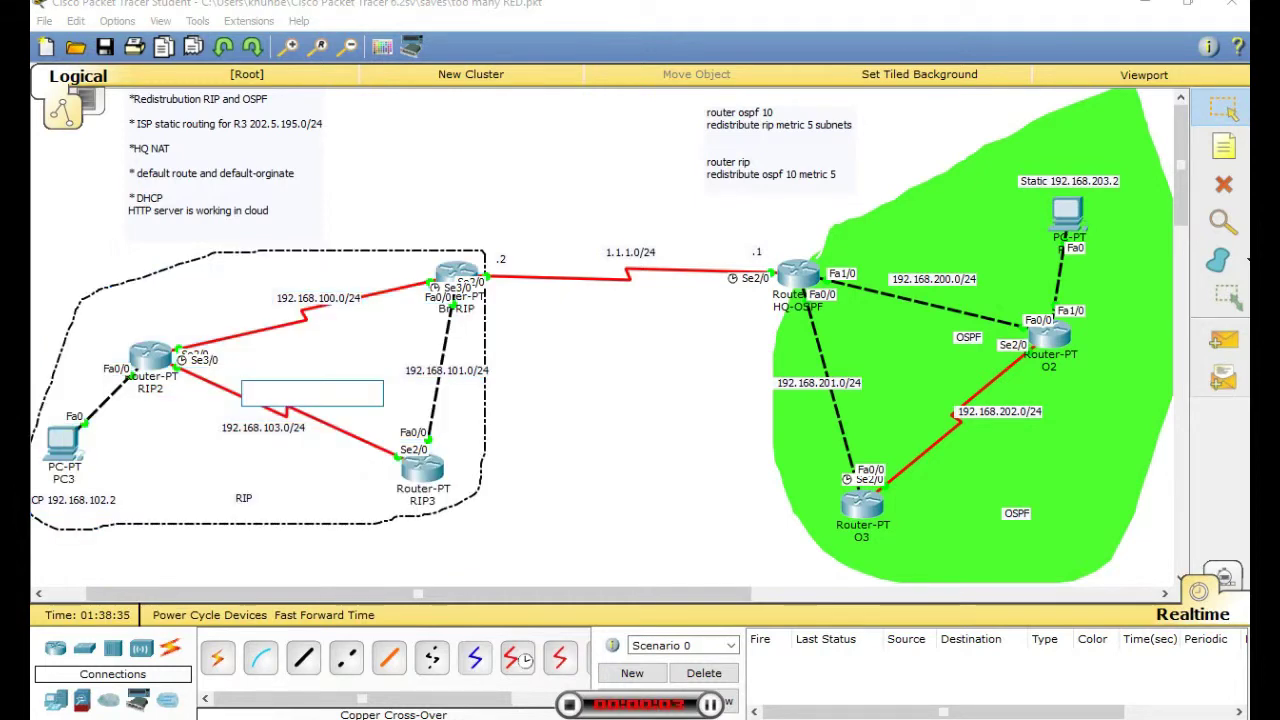
left_click(151, 356)
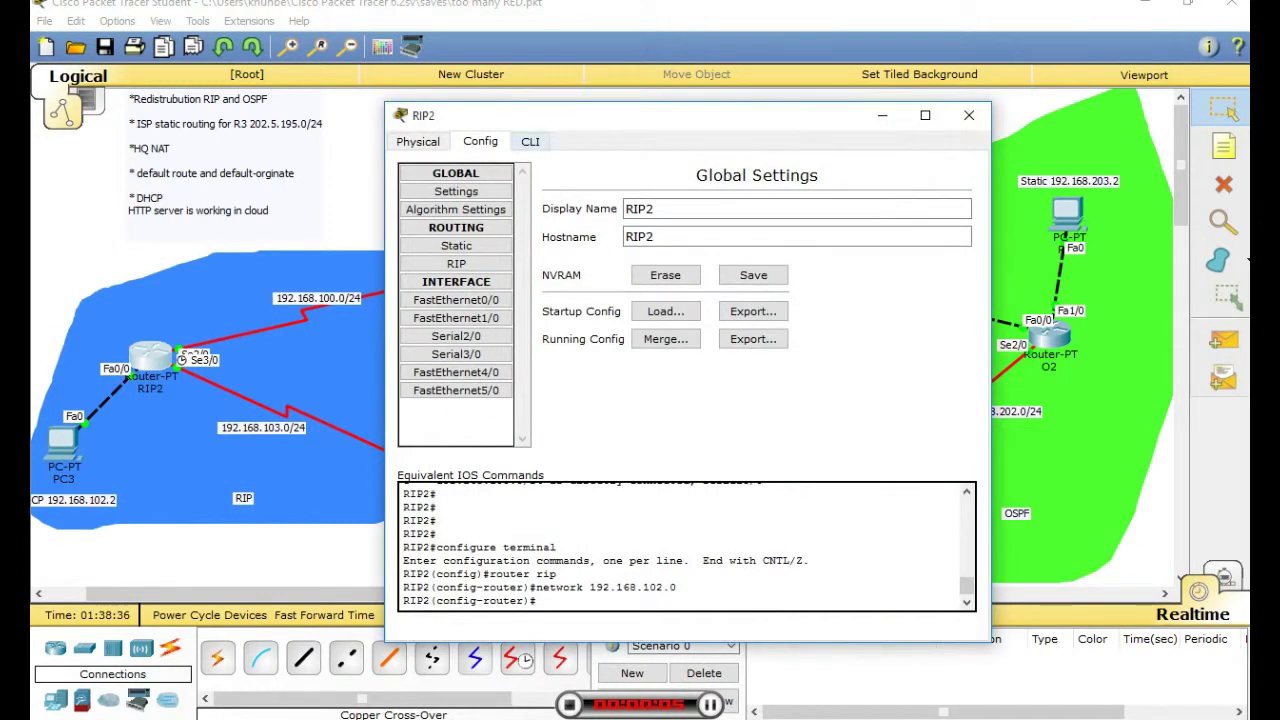
left_click(530, 141)
key("Return")
type("end")
key("Return")
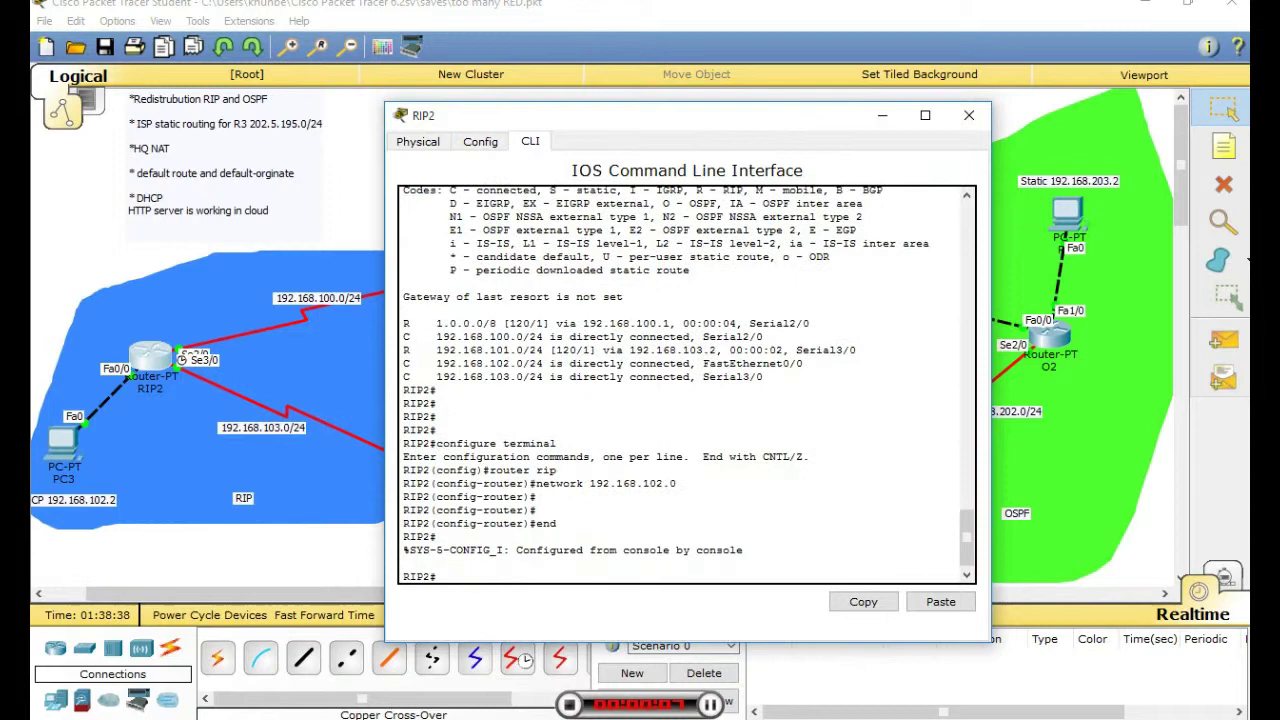
- Display the IP routing table on RIP2 with sh ip route
type("sh ip rou")
key("Tab")
key("Return")
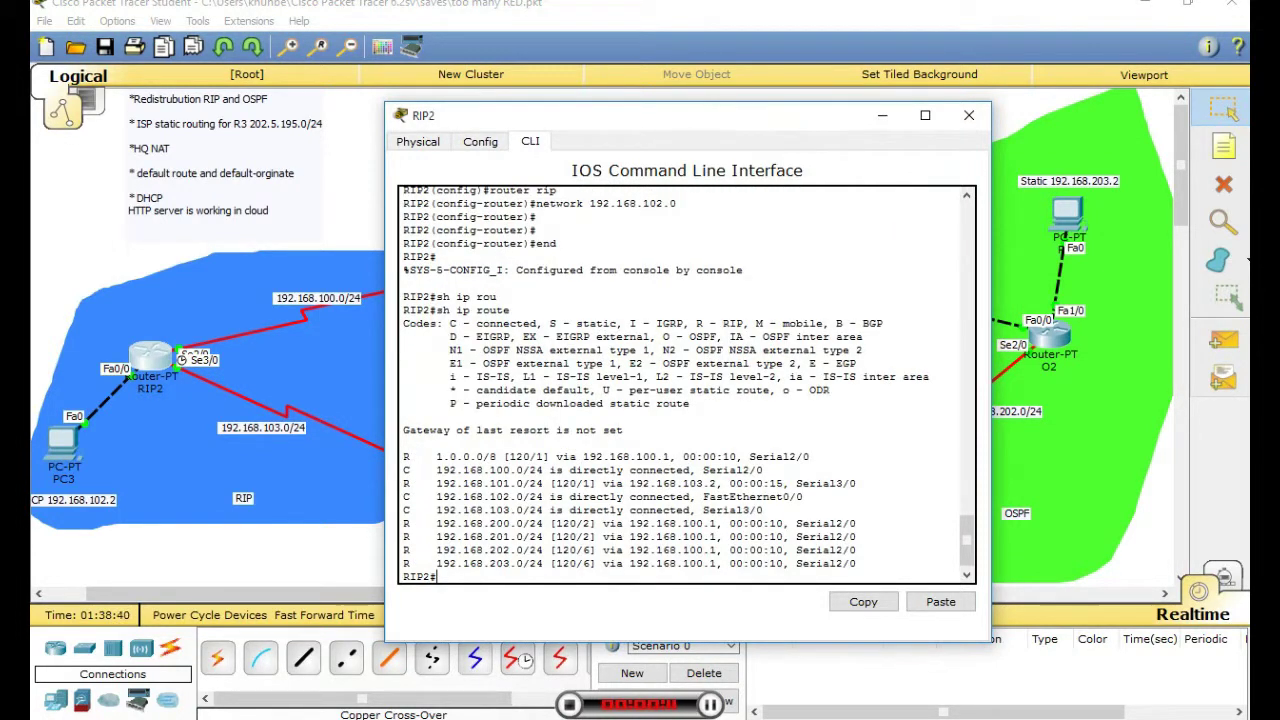
- Examine RIP2's RIP routes to 192.168.101.0/24 and 192.168.200.0/24 through 192.168.203.0/24, and close the router window
left_click_drag(404, 484, 504, 484)
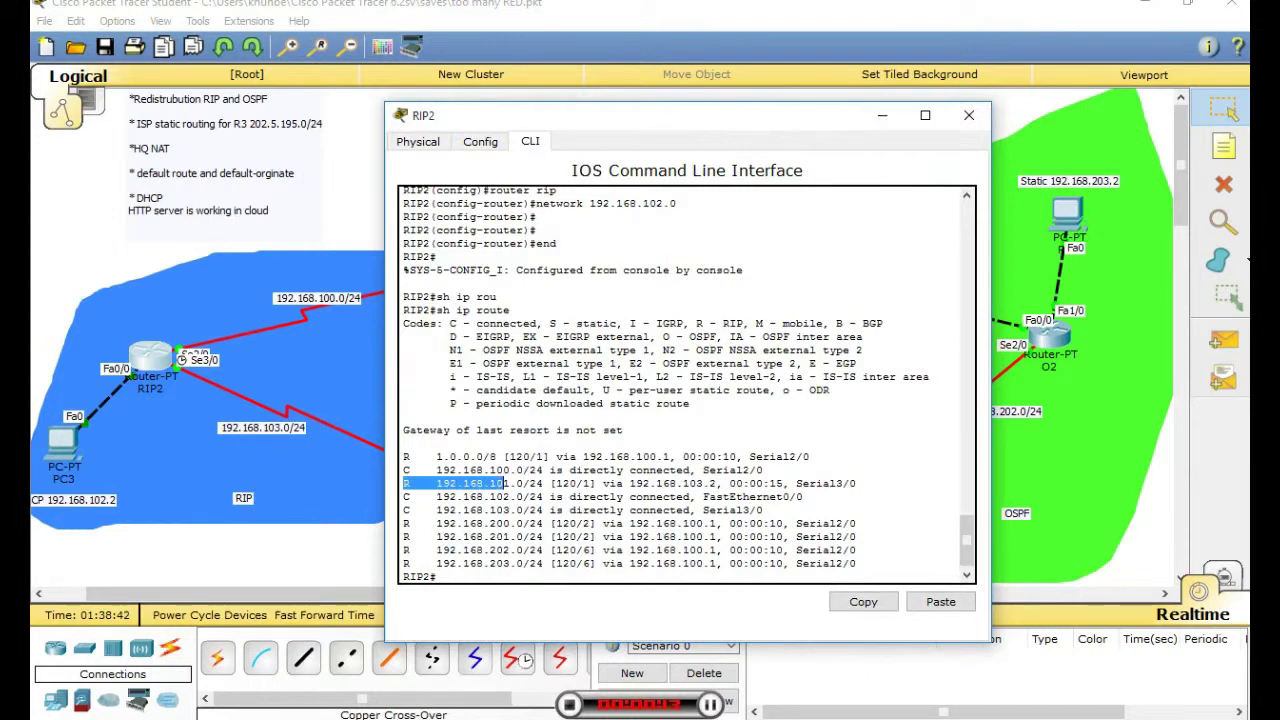
left_click(404, 524)
left_click_drag(405, 523, 437, 577)
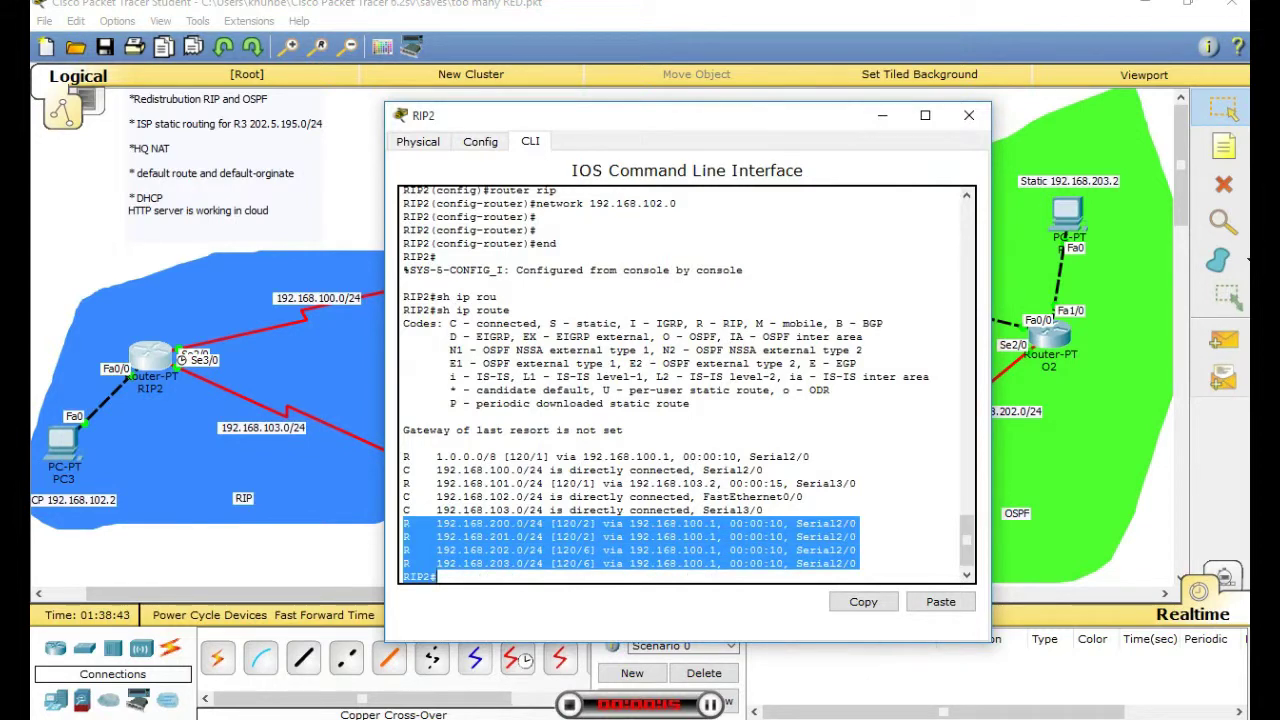
key("Return")
key("Return")
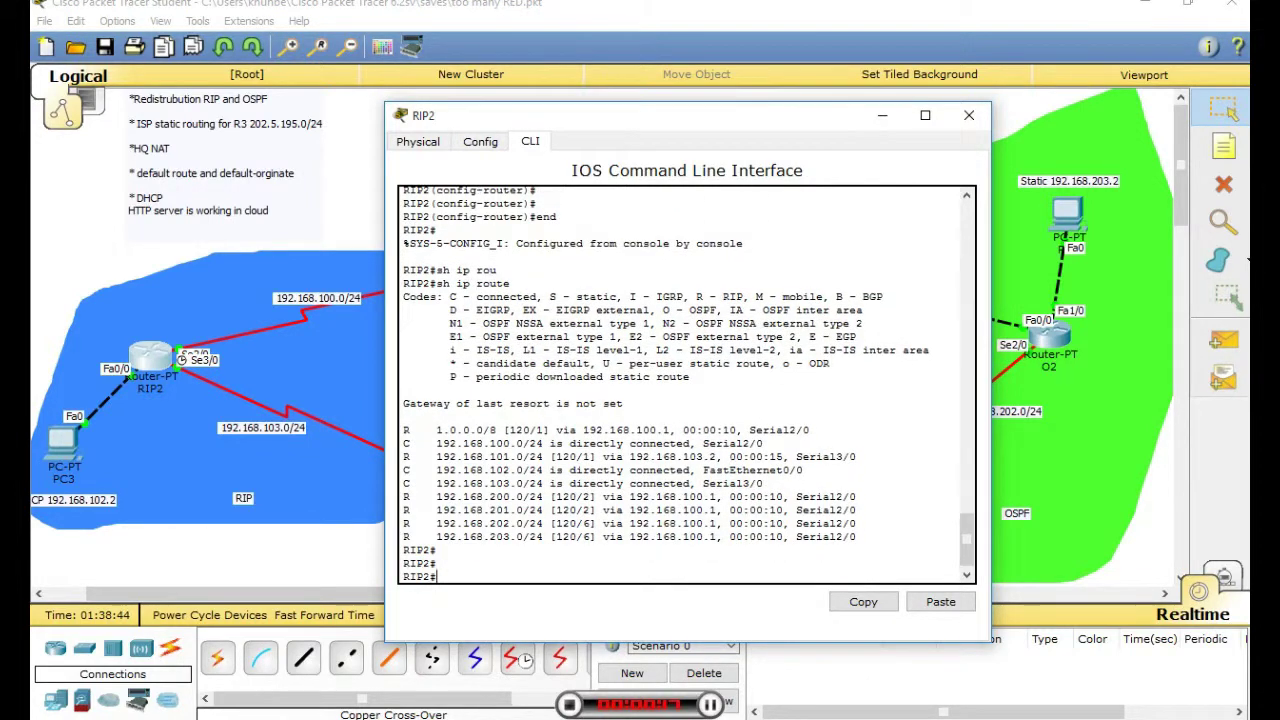
left_click(969, 115)
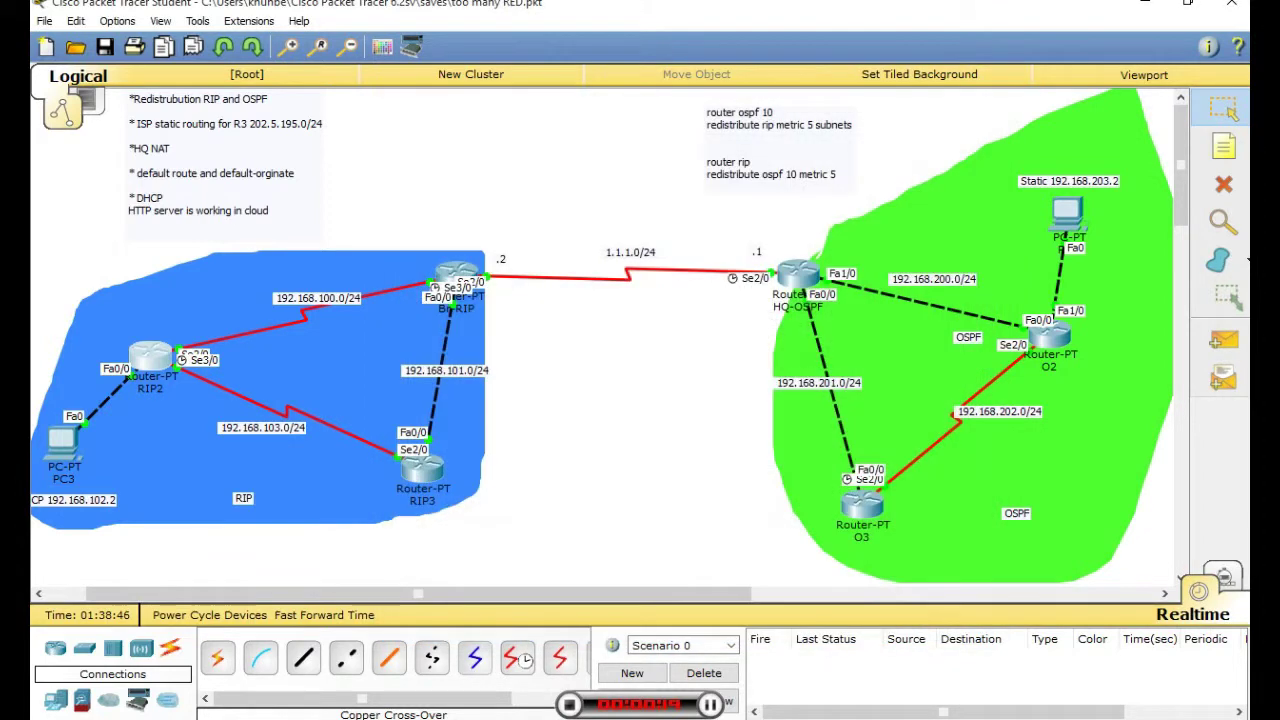
- Send a simple PDU from PC1 in the OSPF area to PC3 in the RIP area
left_click(1224, 340)
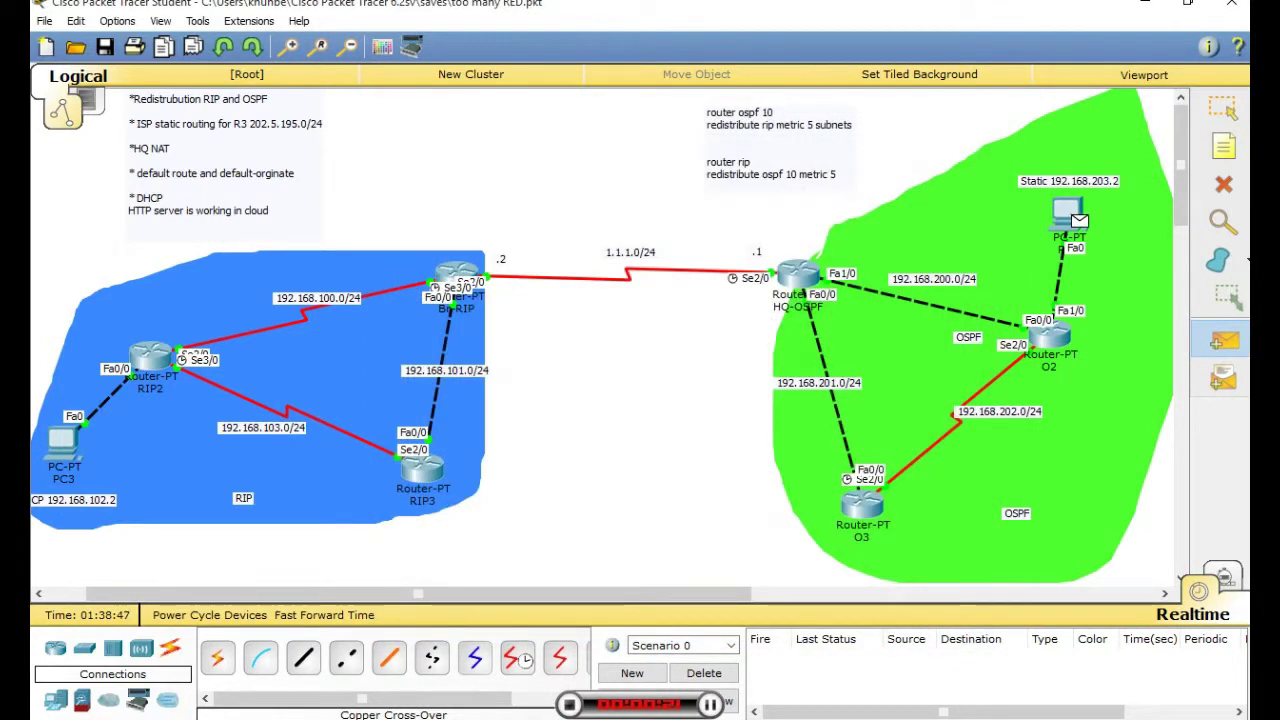
left_click(1068, 212)
left_click(62, 440)
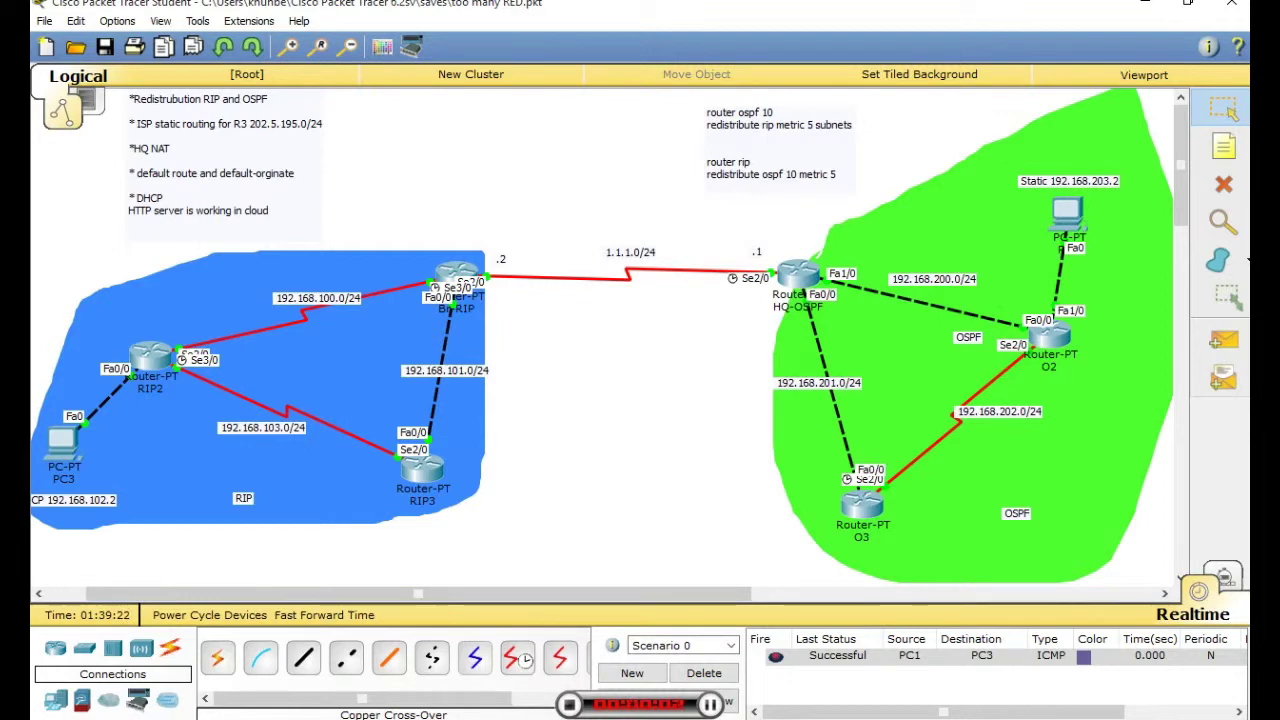
- Show the running configuration on HQ-OSPF, examine the metric in the redistribute ospf 10 line, and close the router window
left_click(797, 273)
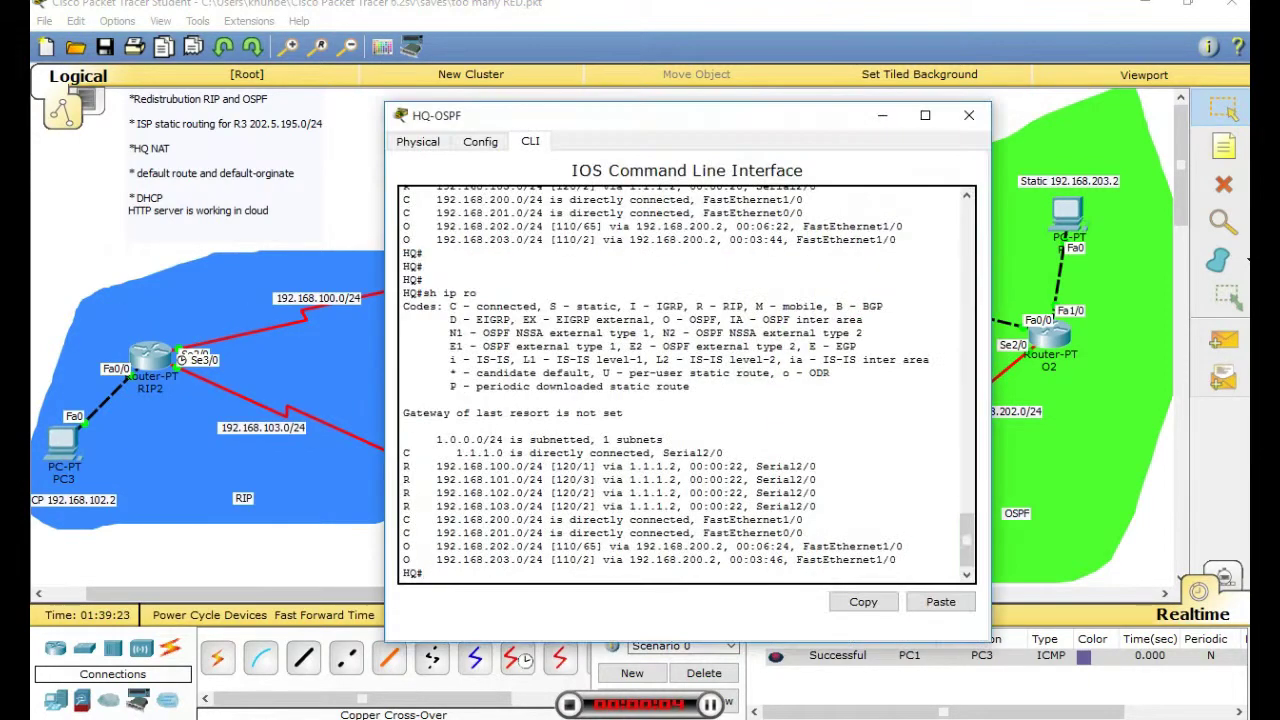
type("sh run")
key("Return")
key("space")
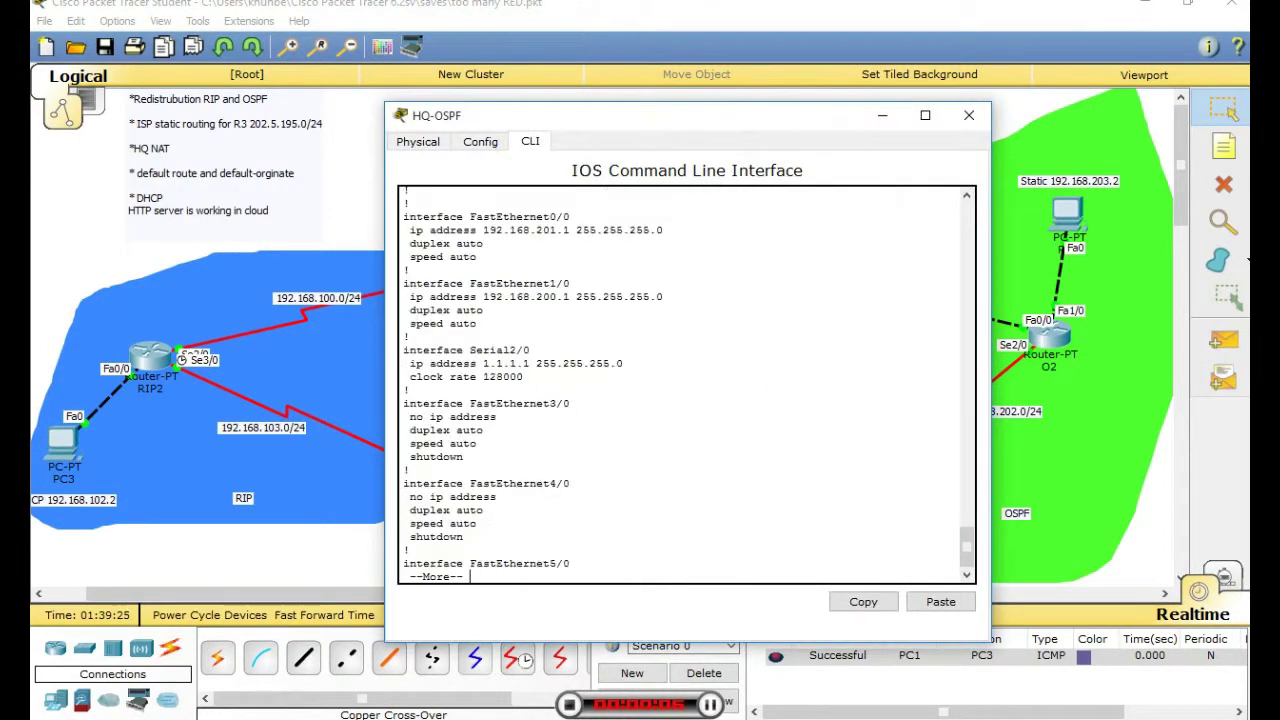
key("space")
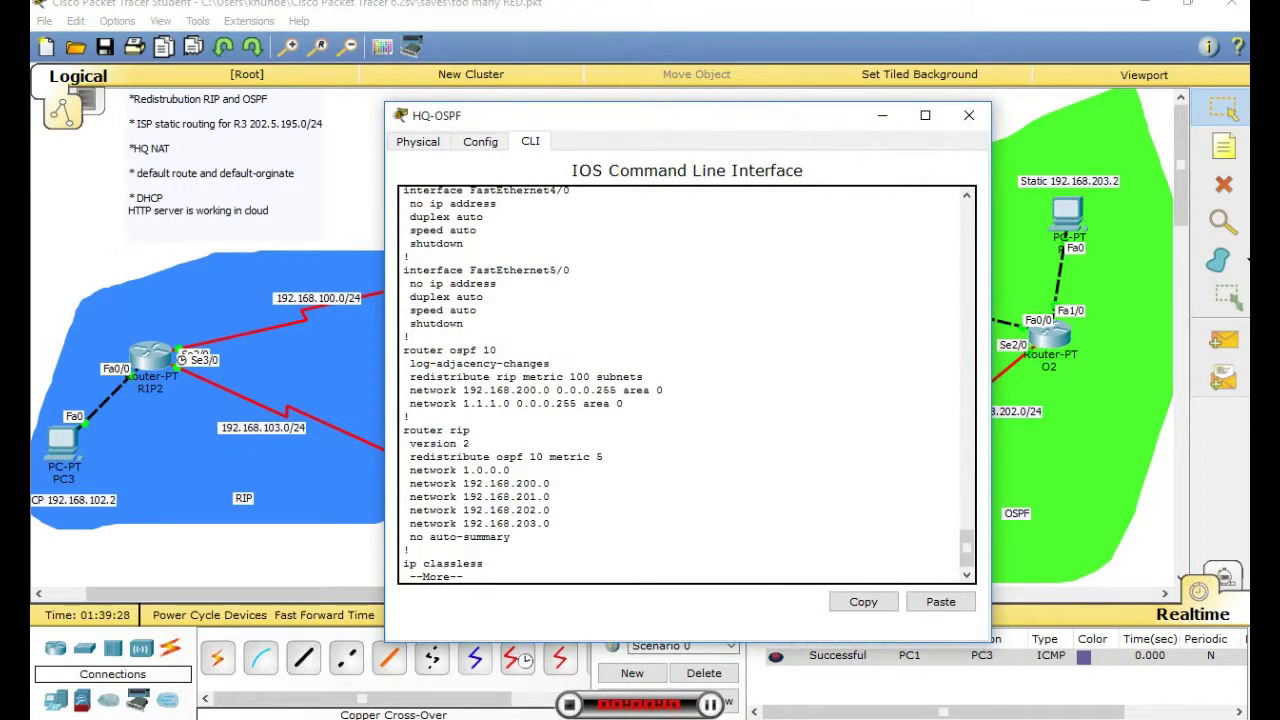
left_click_drag(549, 457, 604, 457)
left_click(969, 116)
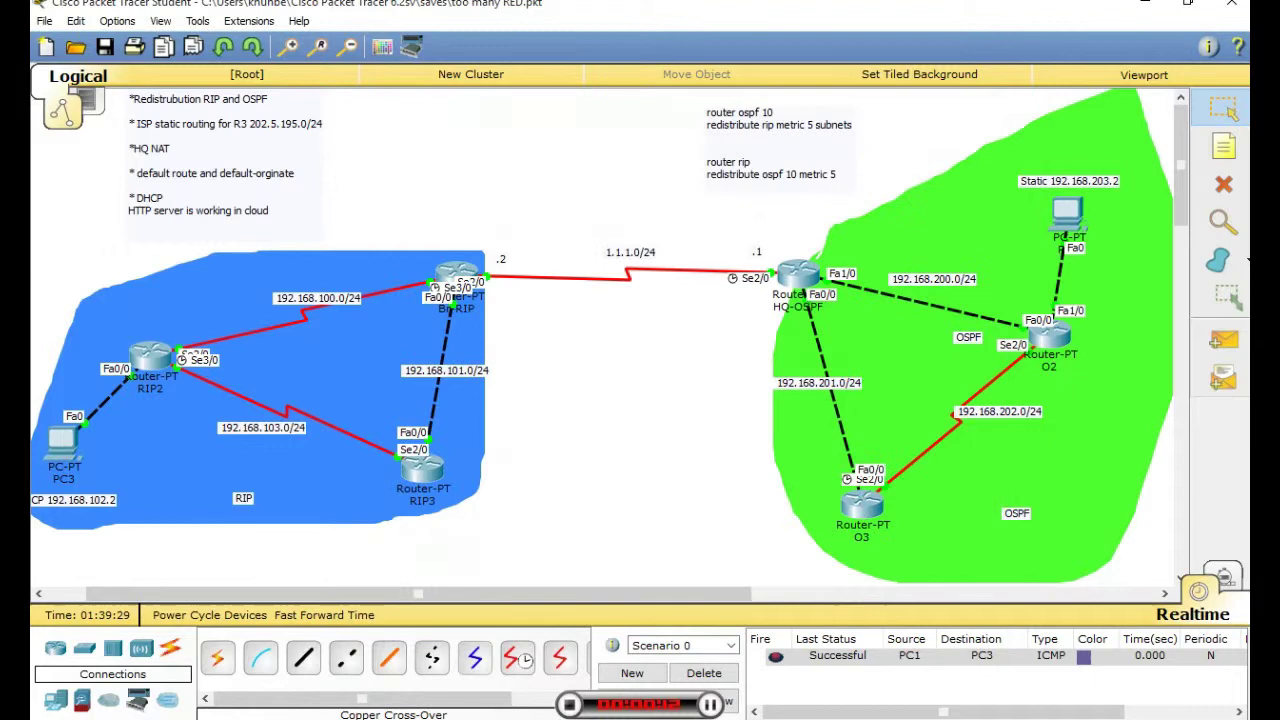
- Display RIP2's IP routing table with sh ip route, examine the metrics of the 192.168.202.0/24 and 192.168.203.0/24 routes, and close the router window
left_click(250, 391)
left_click(150, 357)
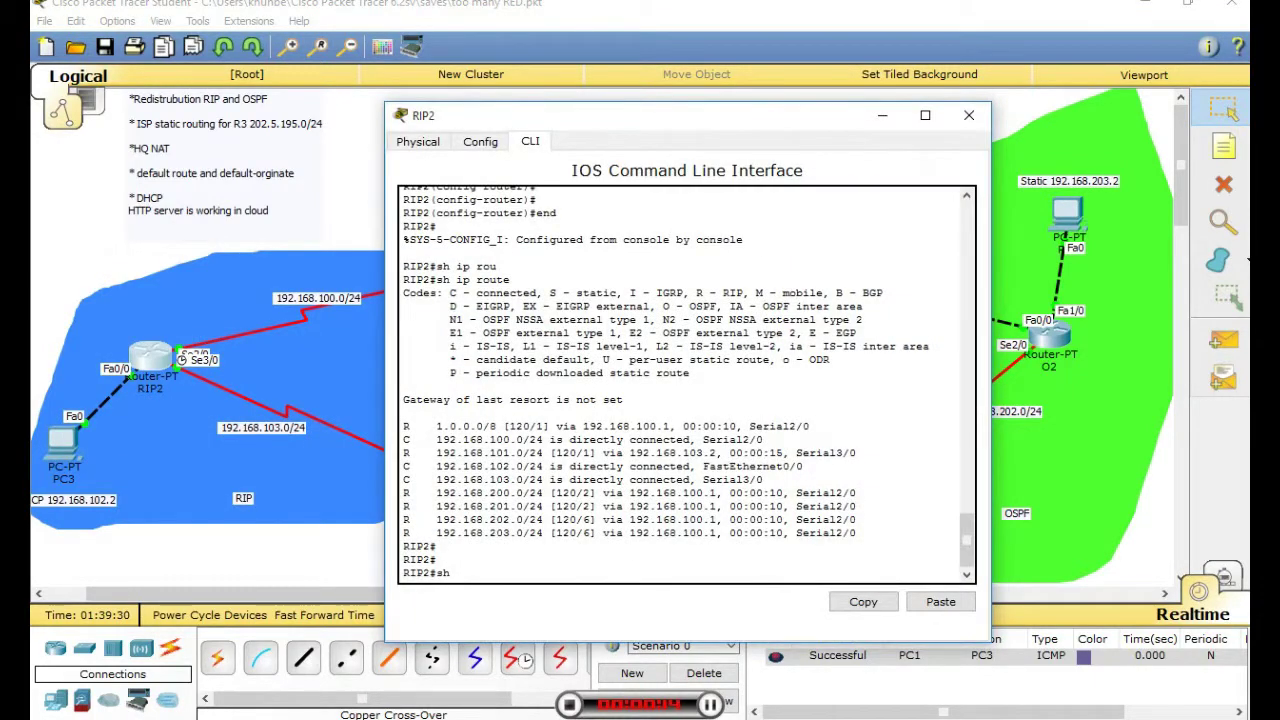
type("sh ip route")
key("Return")
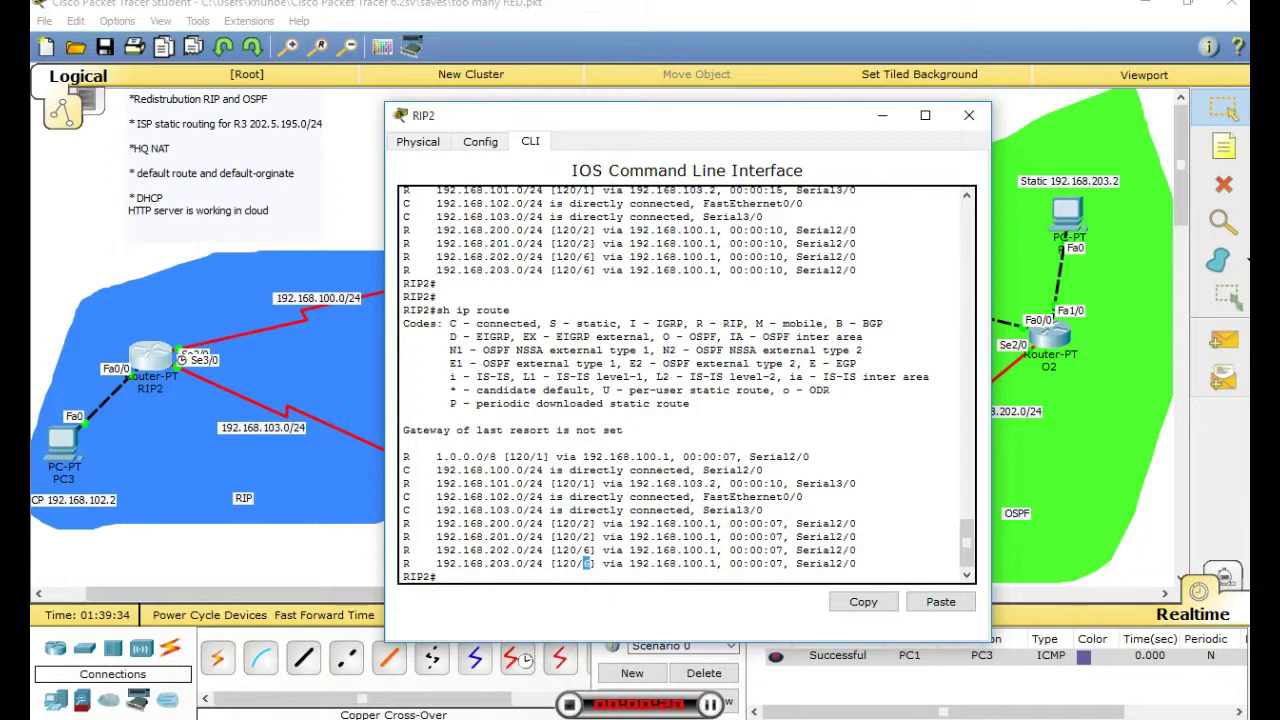
left_click_drag(583, 551, 603, 564)
left_click(969, 115)
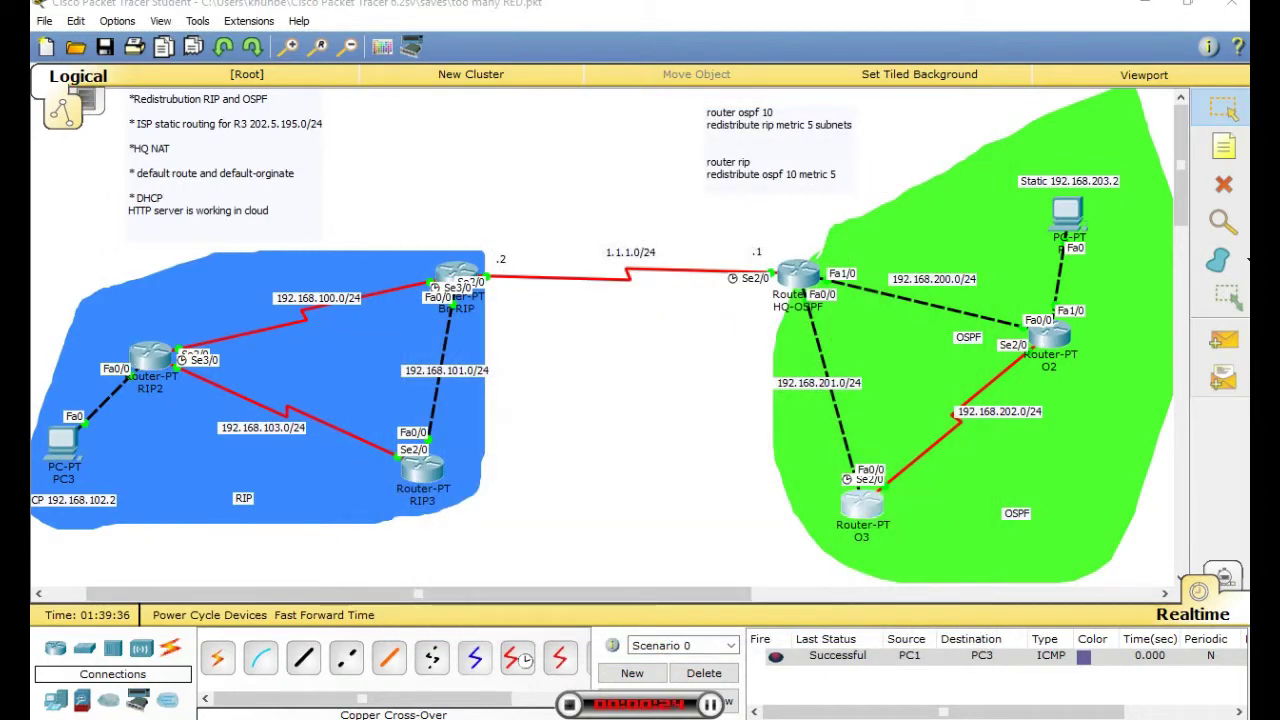
- Display O3's IP routing table with sh ip route, examine the metrics of the O E2 routes, and close the router window
left_click(862, 505)
key("Up")
key("Return")
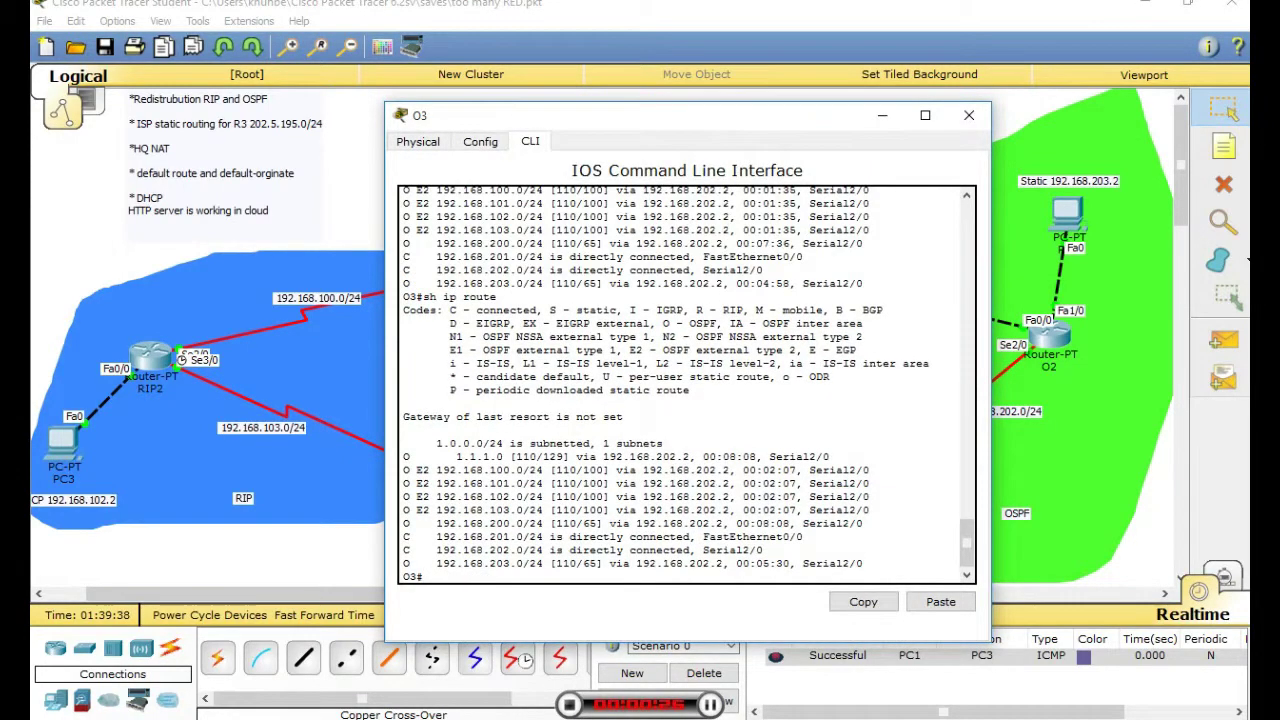
left_click_drag(582, 496, 605, 469)
left_click(969, 115)
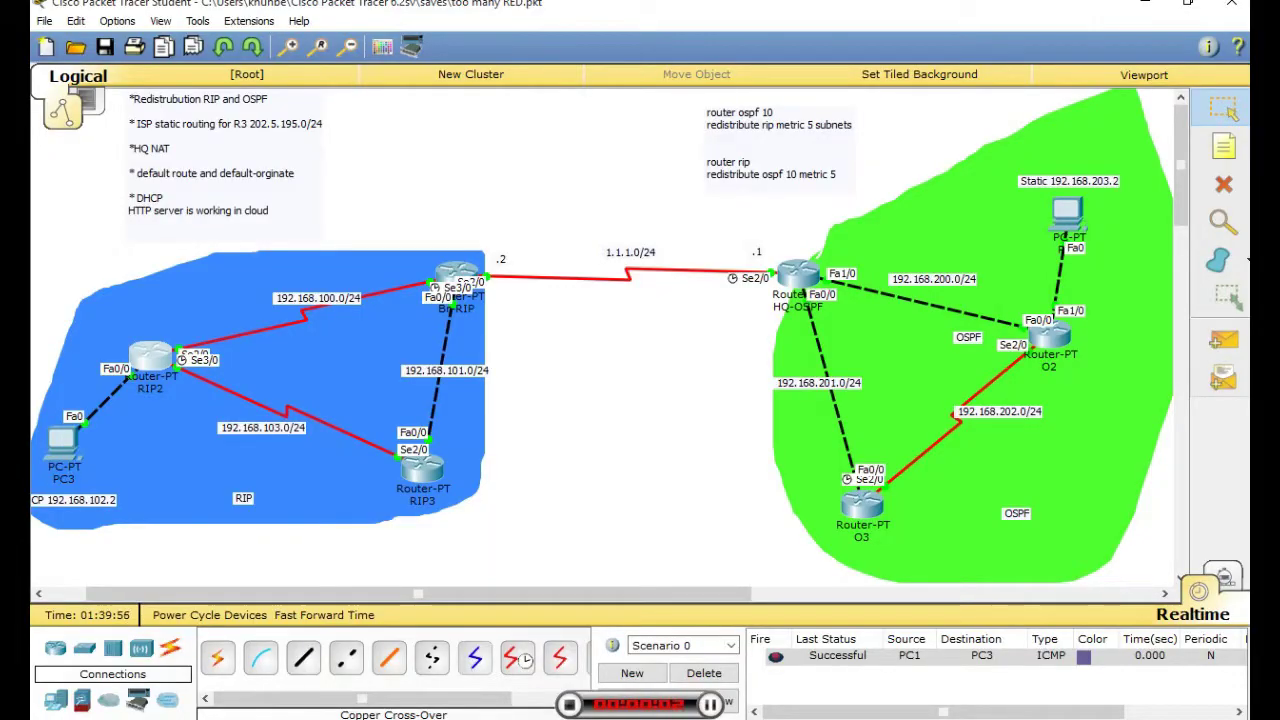
- Examine the gateway of last resort line in RIP2's displayed routing table and close the router window
left_click(150, 357)
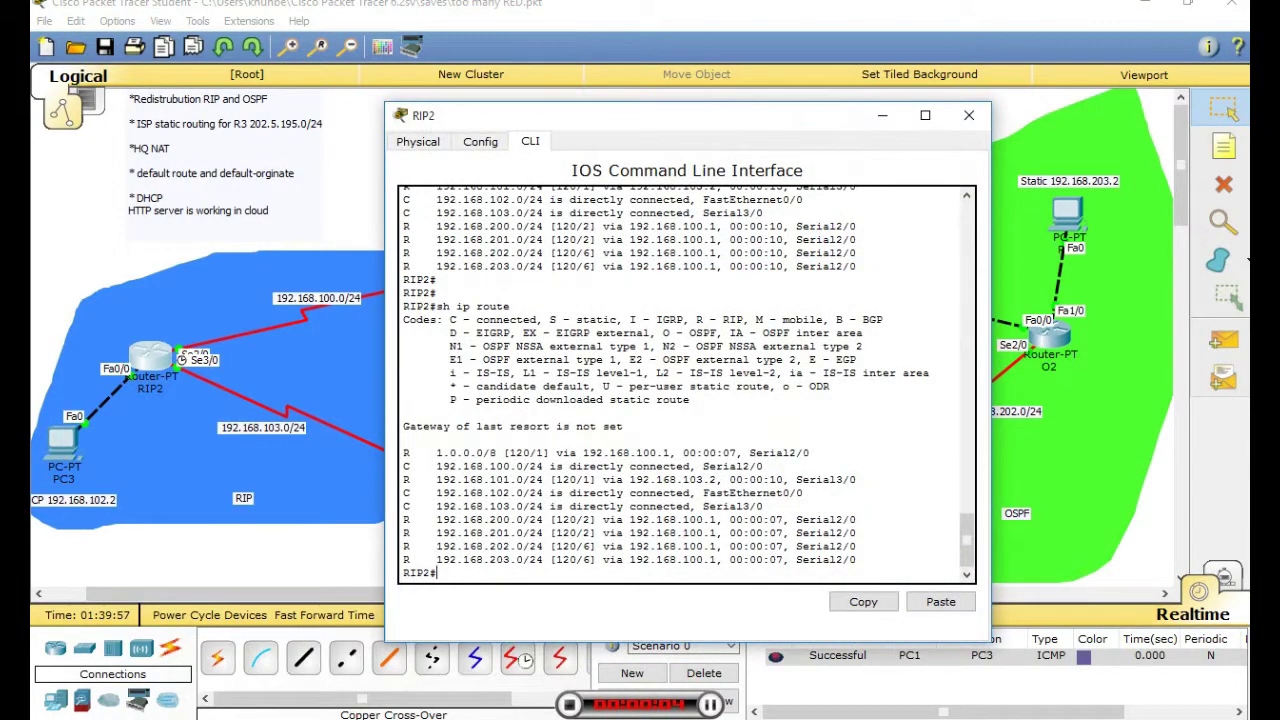
mouse_move(409, 426)
left_mouse_down()
mouse_move(623, 427)
mouse_move(403, 426)
left_mouse_up()
left_click(623, 428)
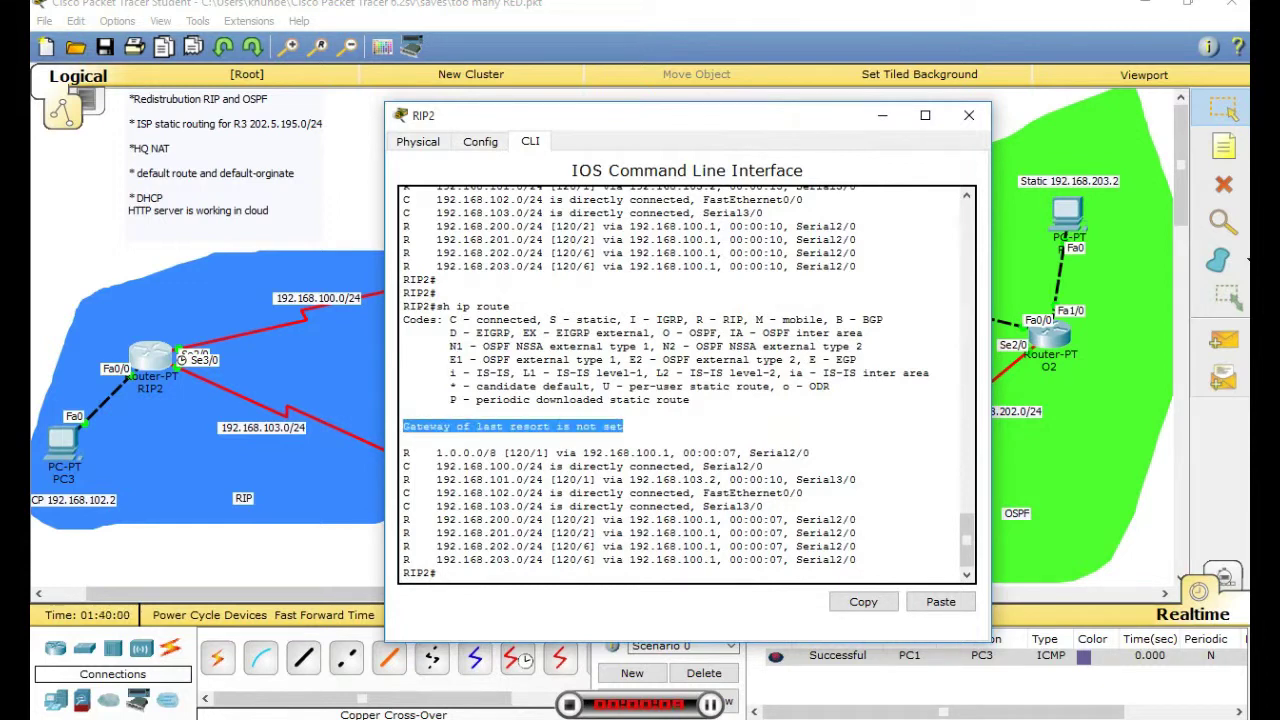
left_click(620, 426)
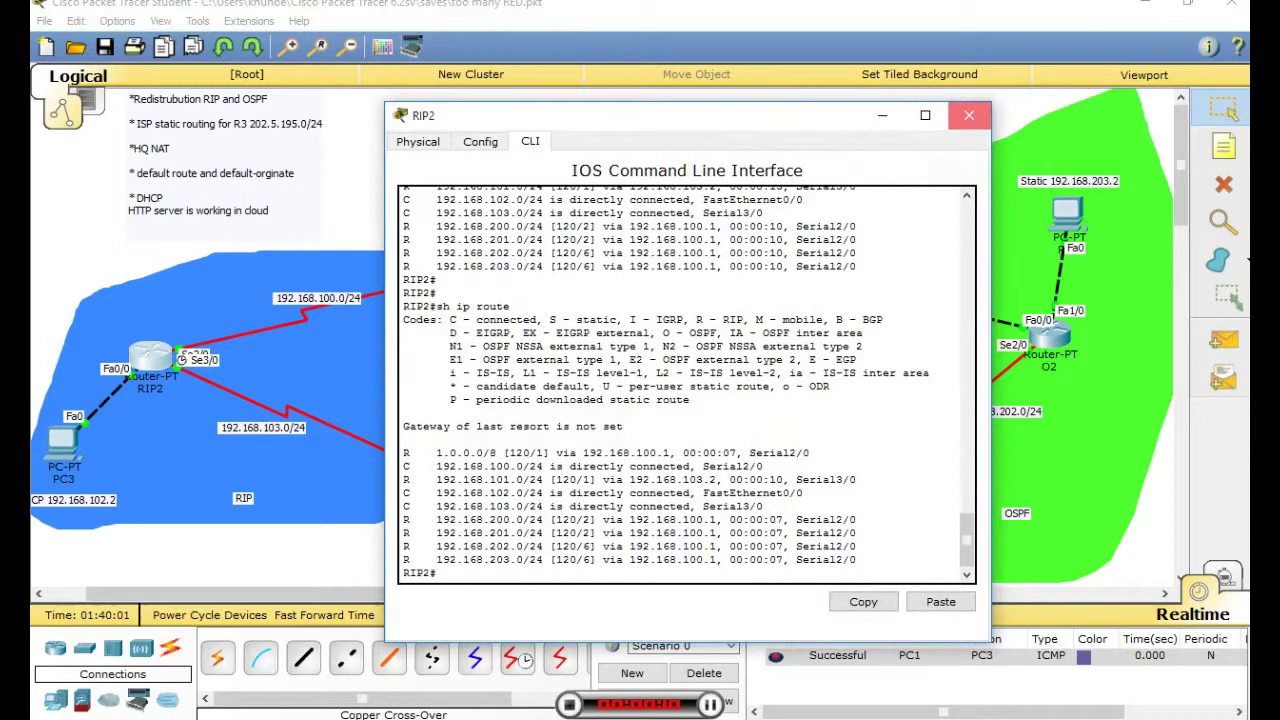
left_click(968, 115)
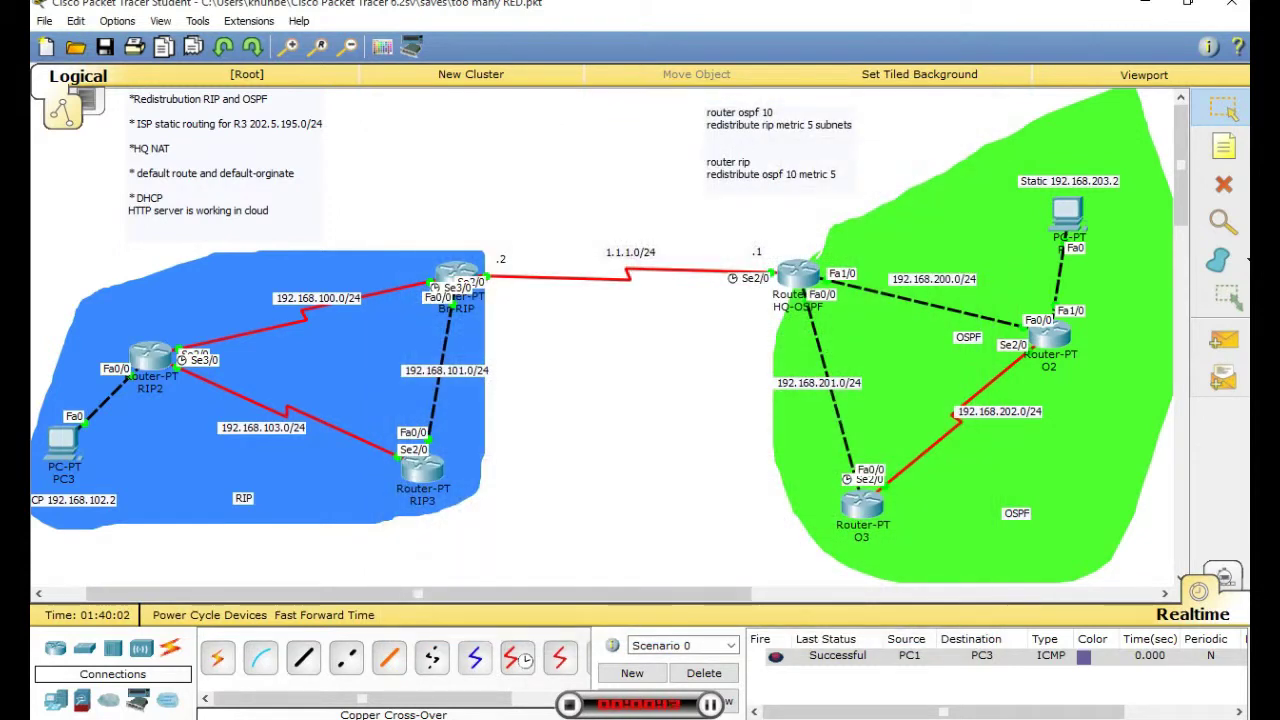
- Check the default route item in the topology notes, open the HQ-OSPF command line, and quit its running-configuration listing
left_click(212, 155)
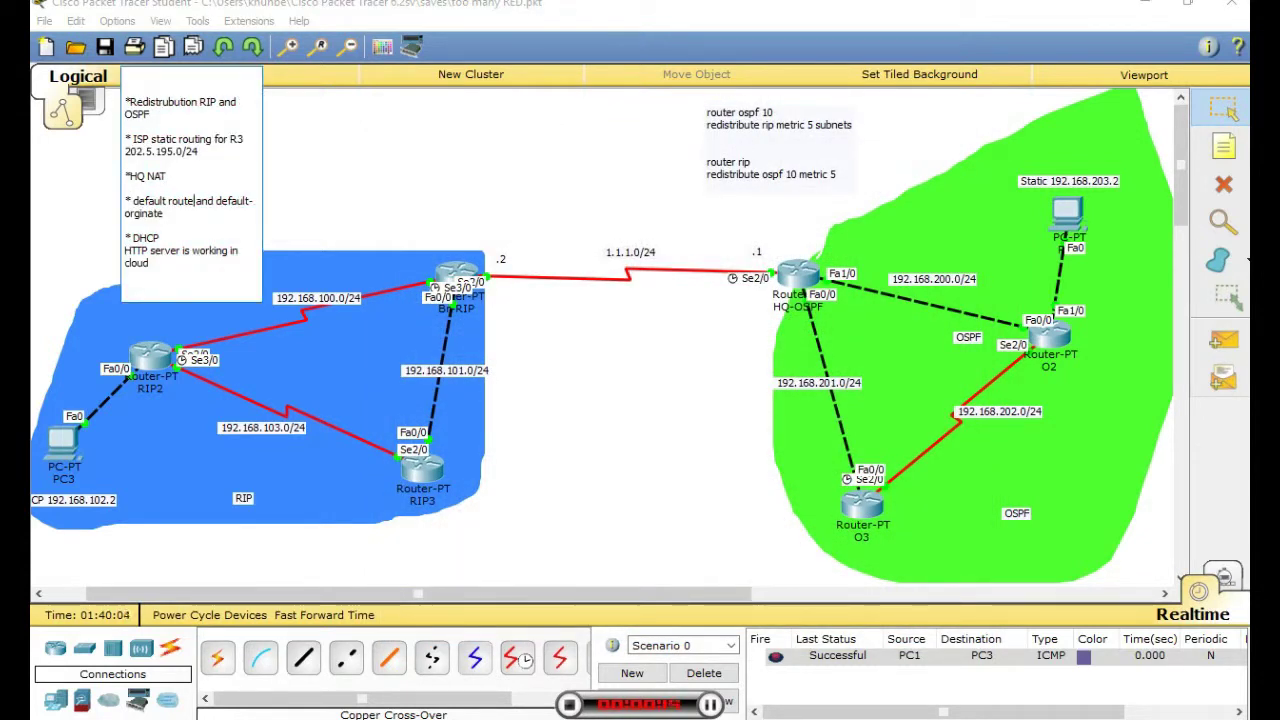
left_click(798, 274)
left_click_drag(605, 457, 549, 457)
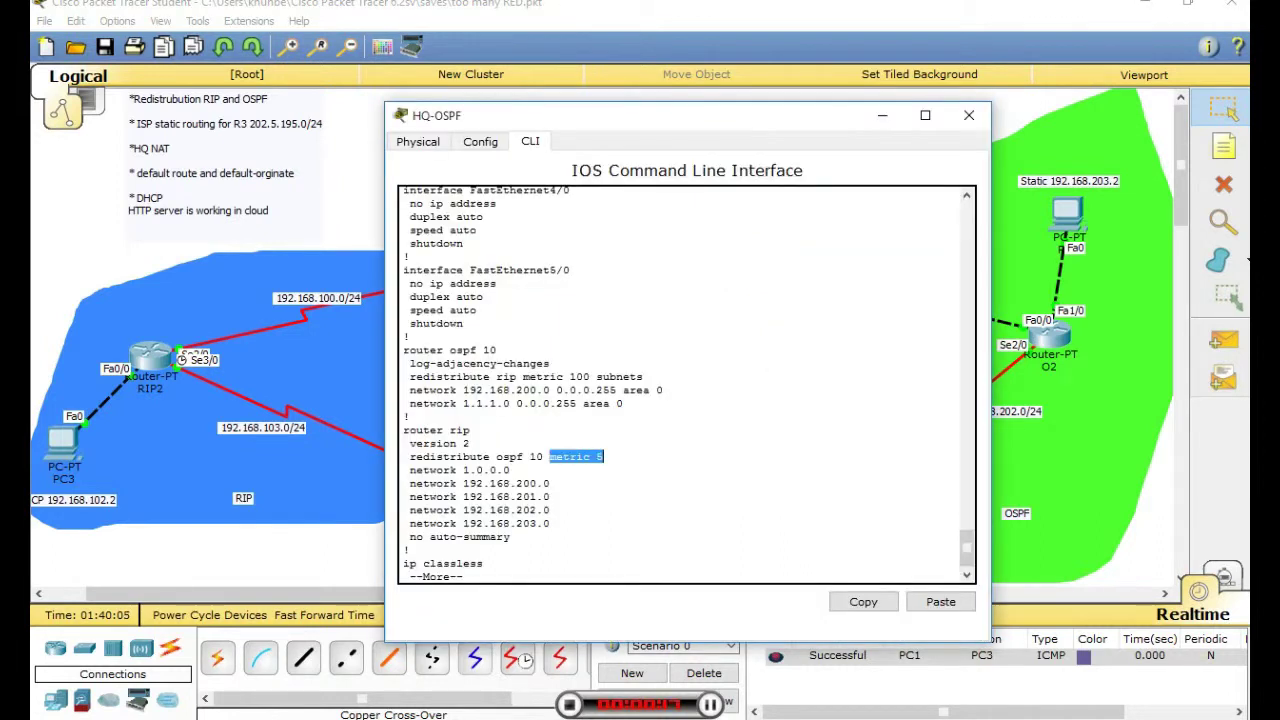
key("Return")
key("q")
key("Return")
key("Return")
key("Return")
- Enter global configuration on HQ-OSPF and open RIP router configuration with router rip
type("conf t")
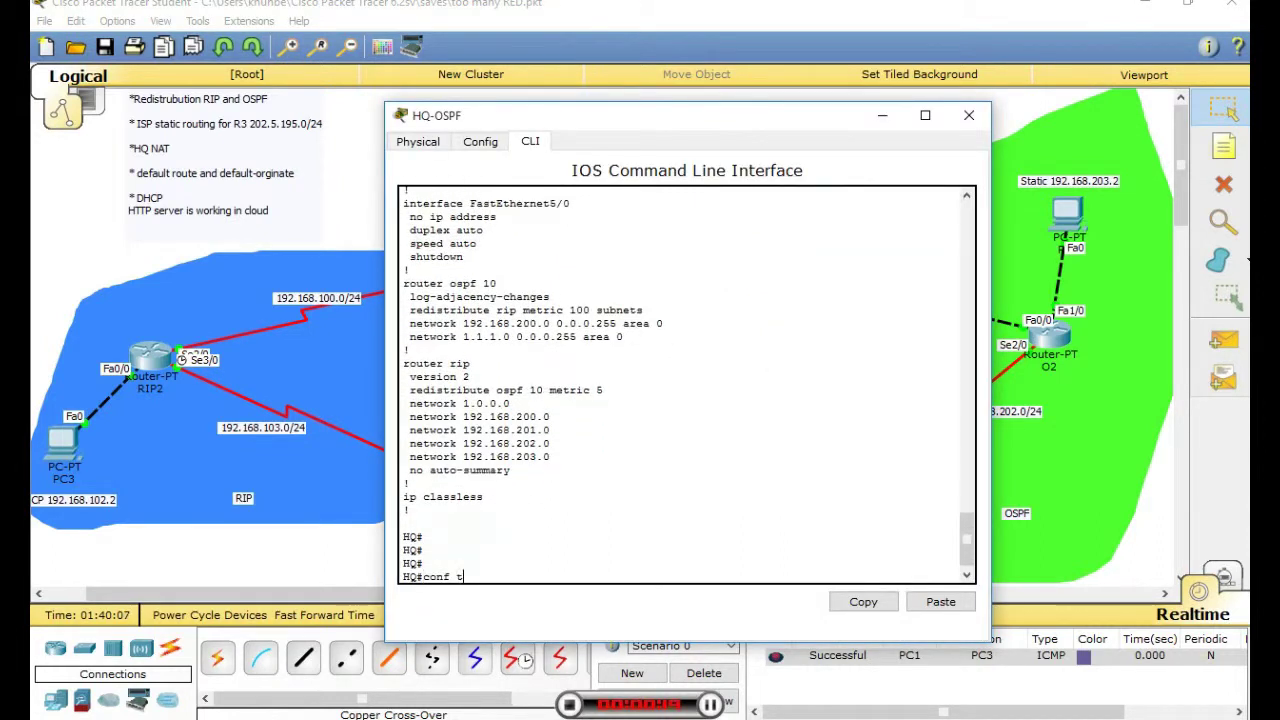
key("Return")
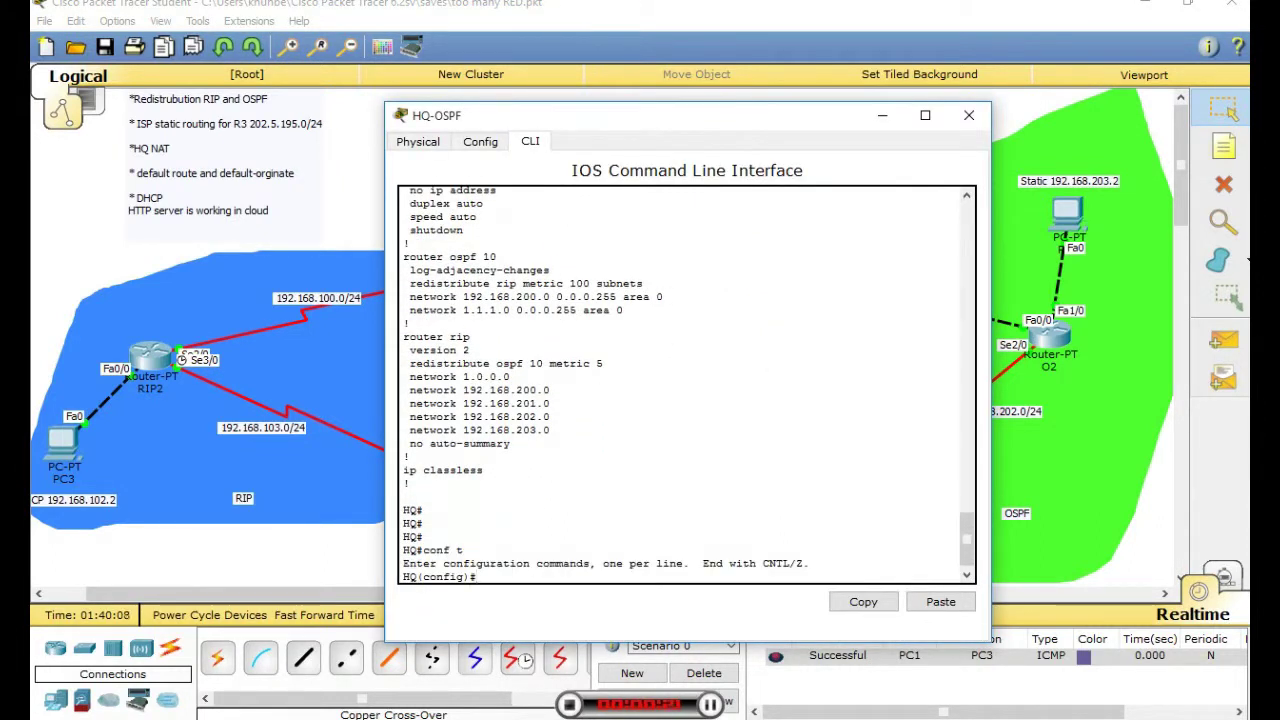
type("route")
key("Tab")
type("r r")
key("Tab")
key("Return")
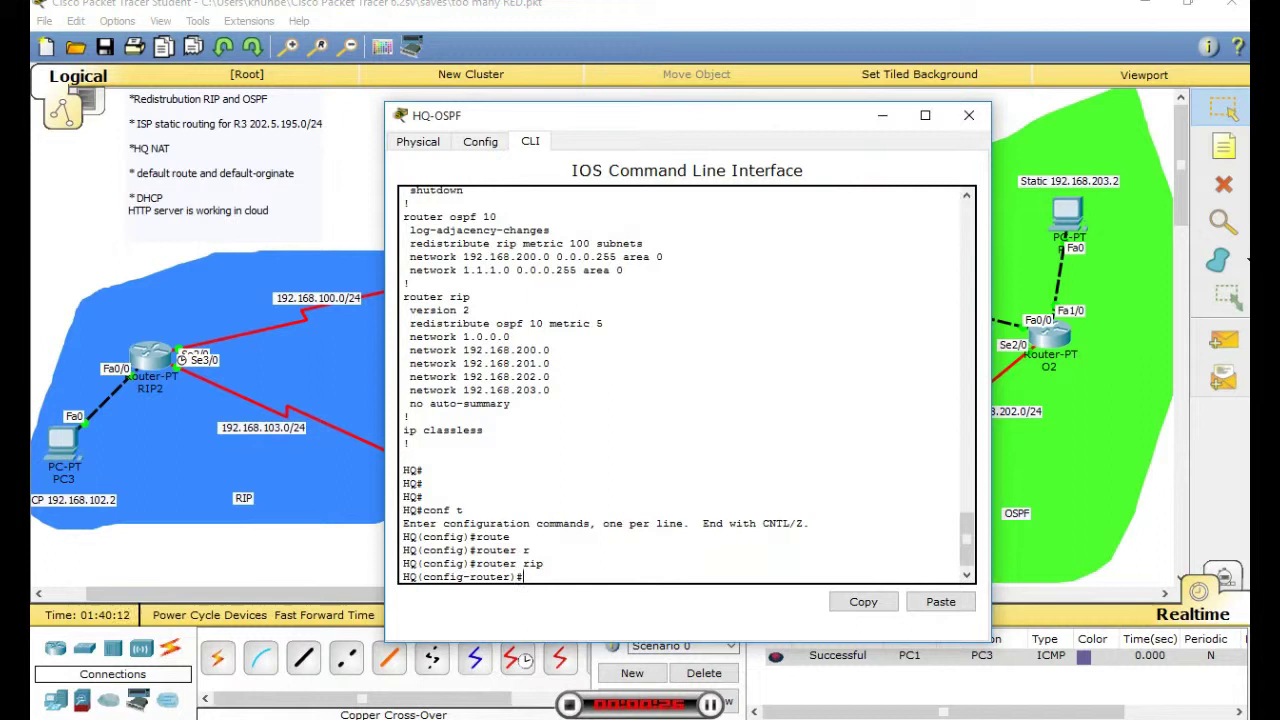
- Distribute a default route through RIP with default-information originate, end configuration mode, and close the HQ-OSPF window
type("de")
key("Tab")
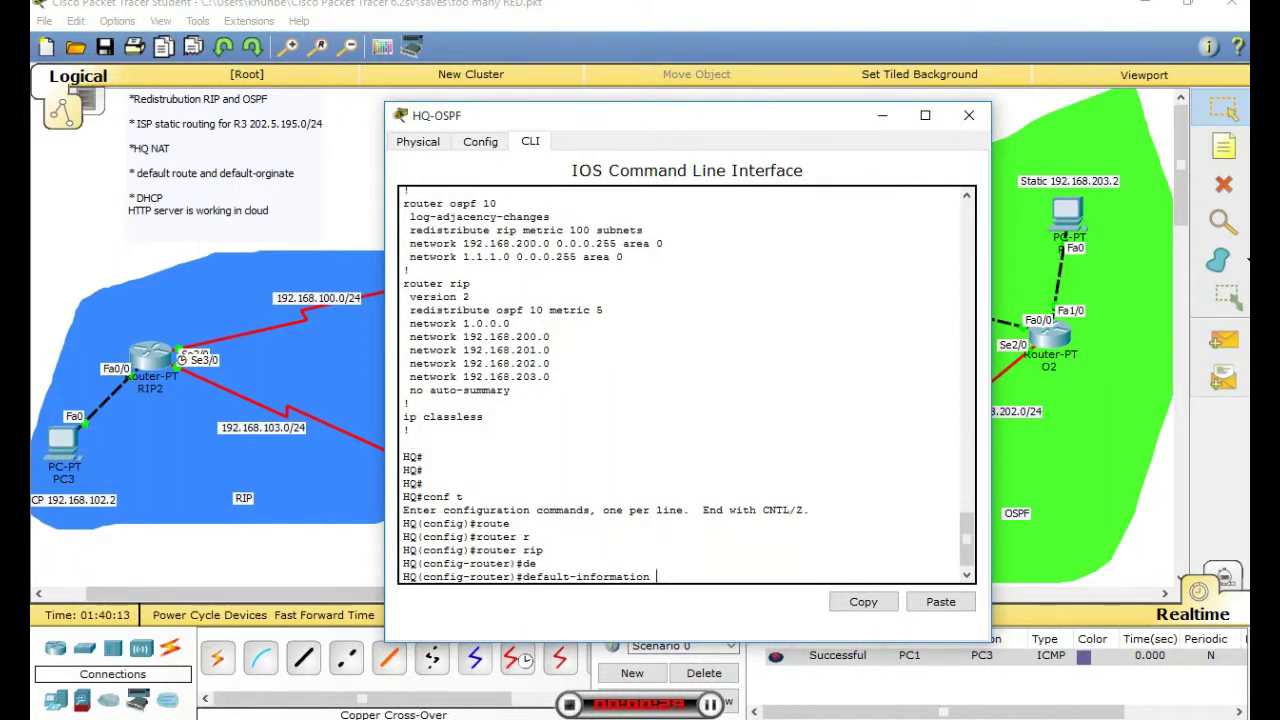
type("?")
type("o")
key("Tab")
key("Return")
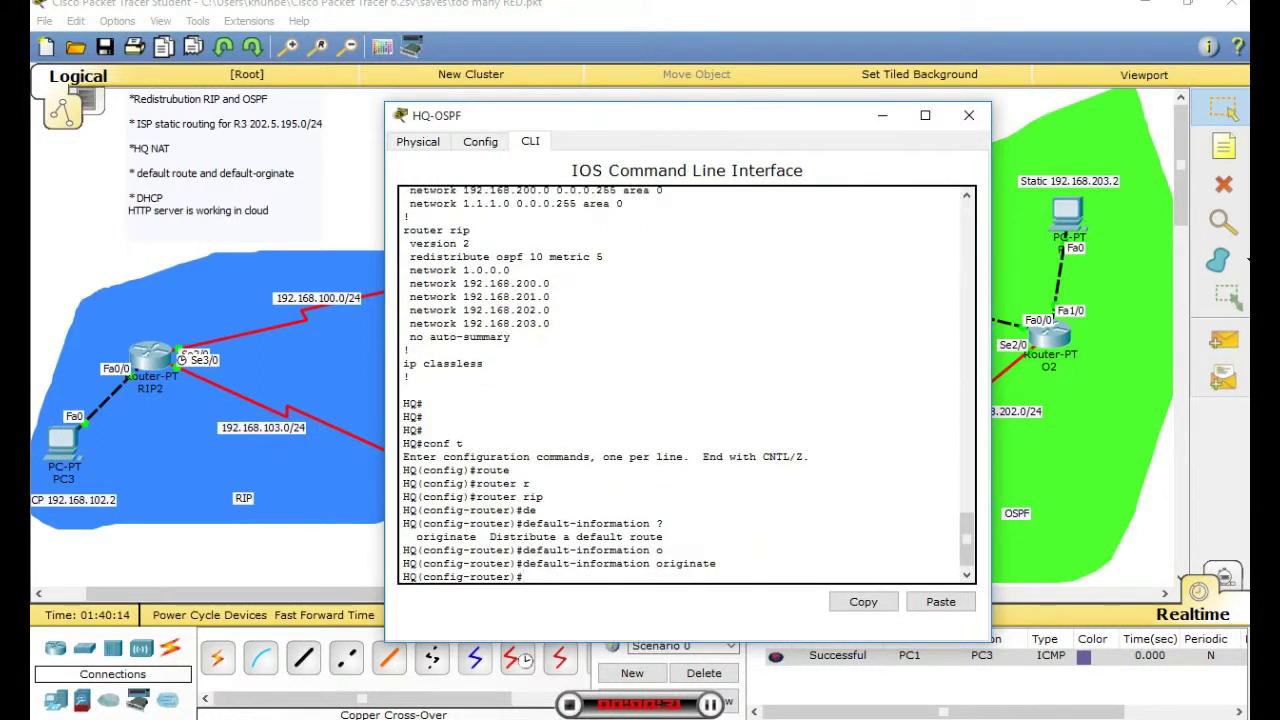
type("end")
key("Return")
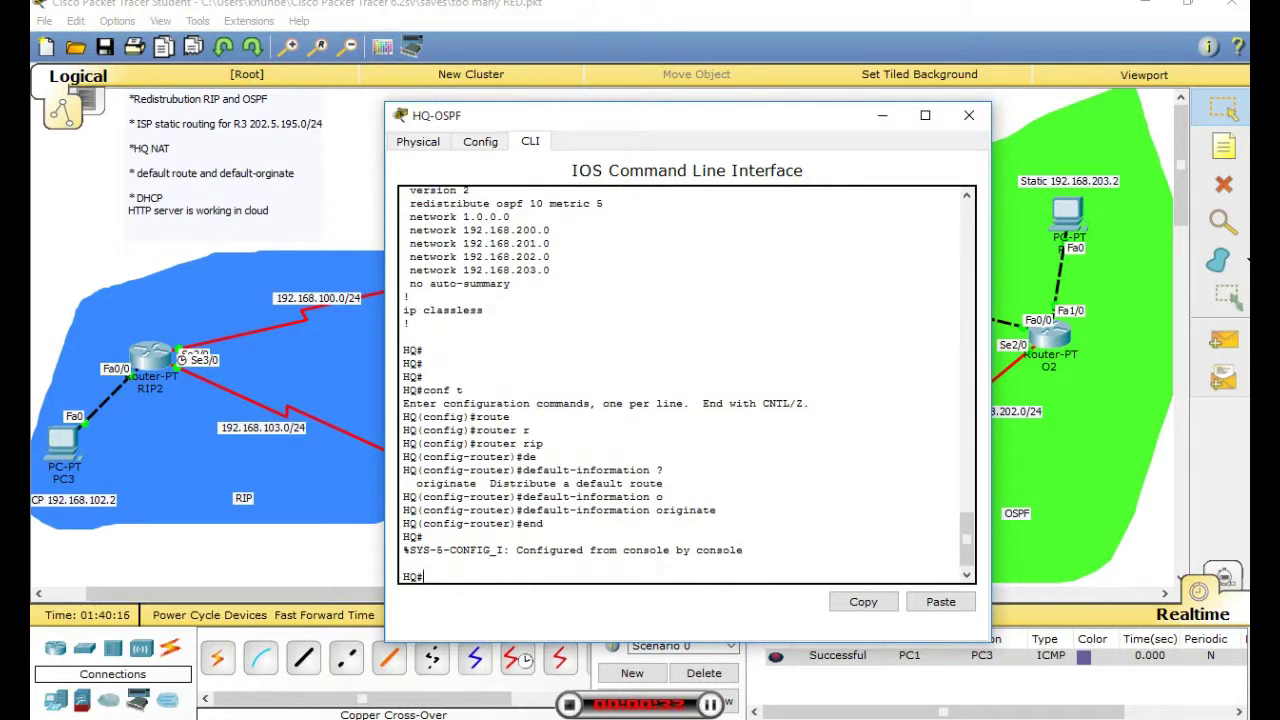
left_click(969, 115)
- Display RIP2's routing table with sh ip route, examine the R* 0.0.0.0/0 default route's metric and next hop, and close the window
left_click(150, 357)
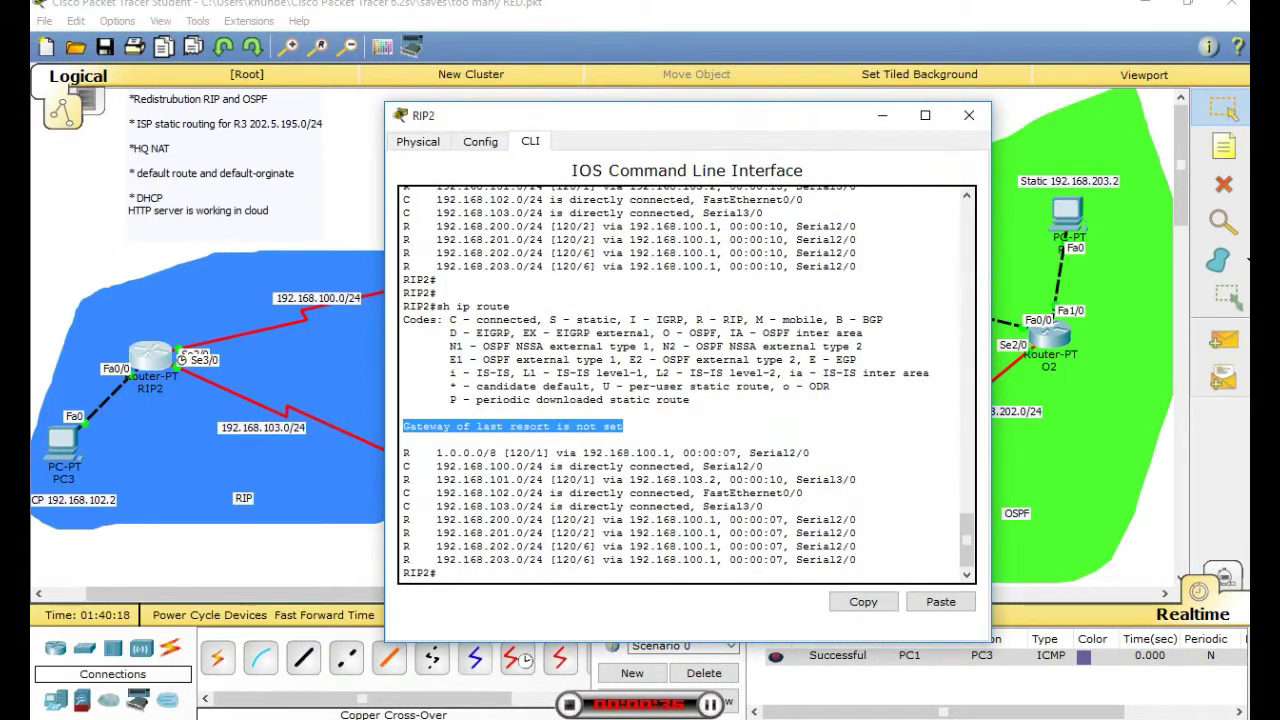
type("sh ip route")
key("Return")
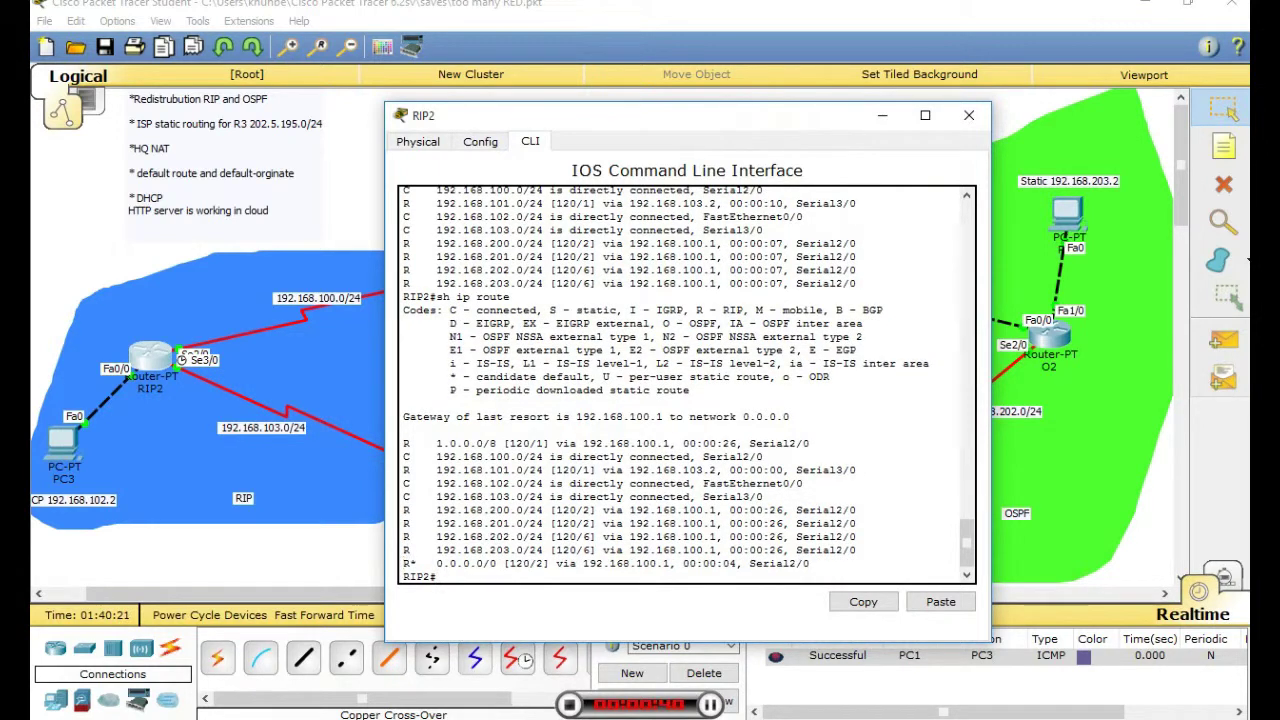
left_click_drag(403, 564, 477, 564)
left_click(483, 564)
left_click_drag(437, 563, 496, 564)
double_click(561, 561)
left_click_drag(583, 563, 670, 564)
left_click(969, 115)
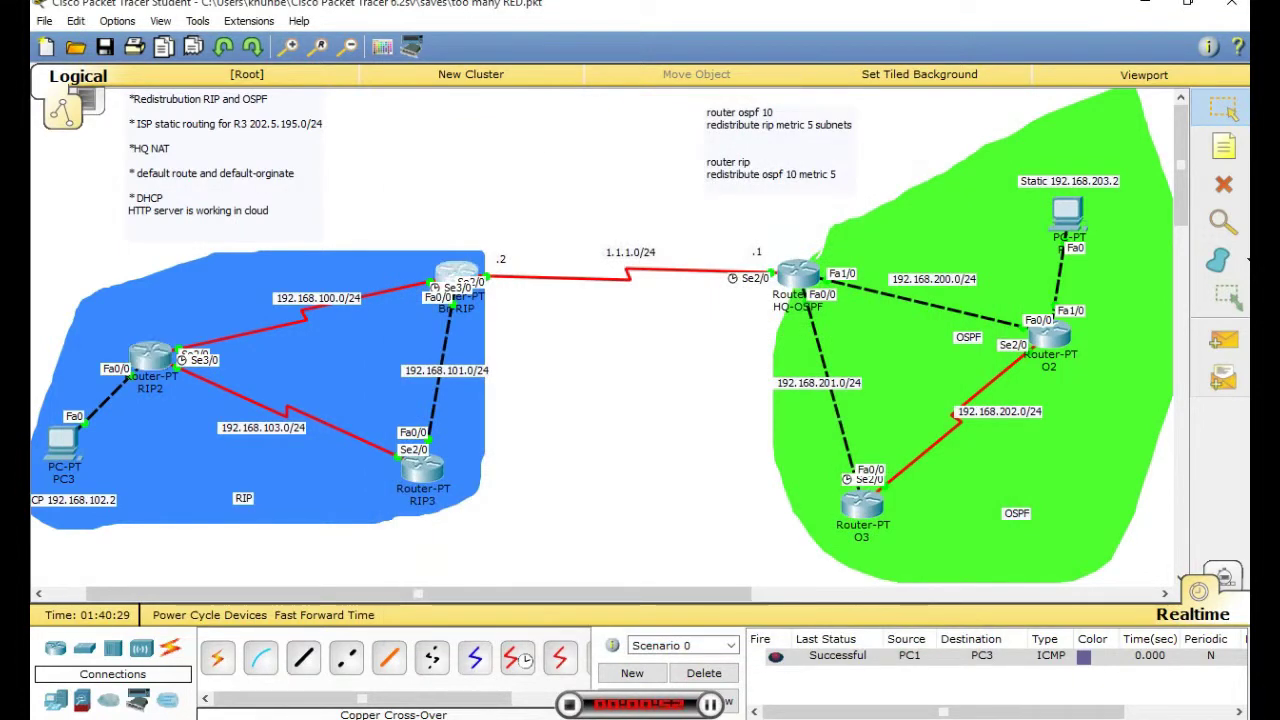
- Display the Br-RIP router's IP routing table with sh ip route and examine its 192.168.203.0/24 and default route entries
left_click(457, 274)
key("Up")
key("Return")
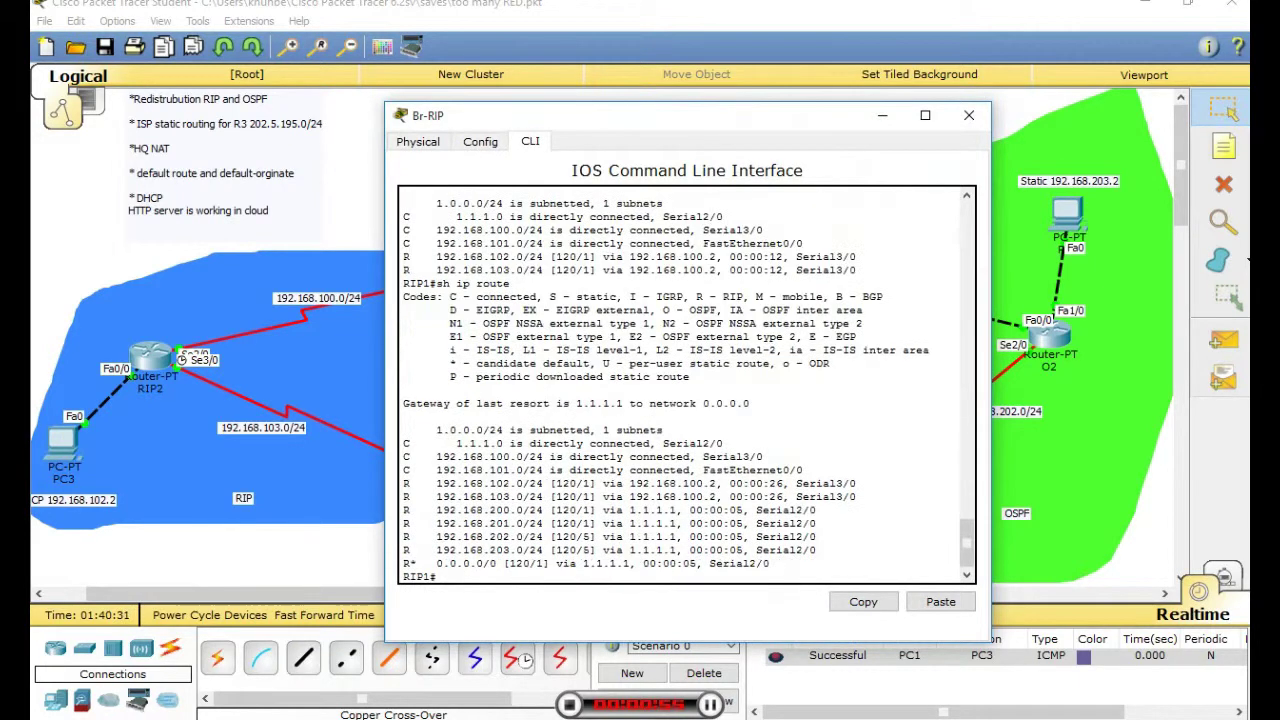
left_click_drag(818, 550, 490, 550)
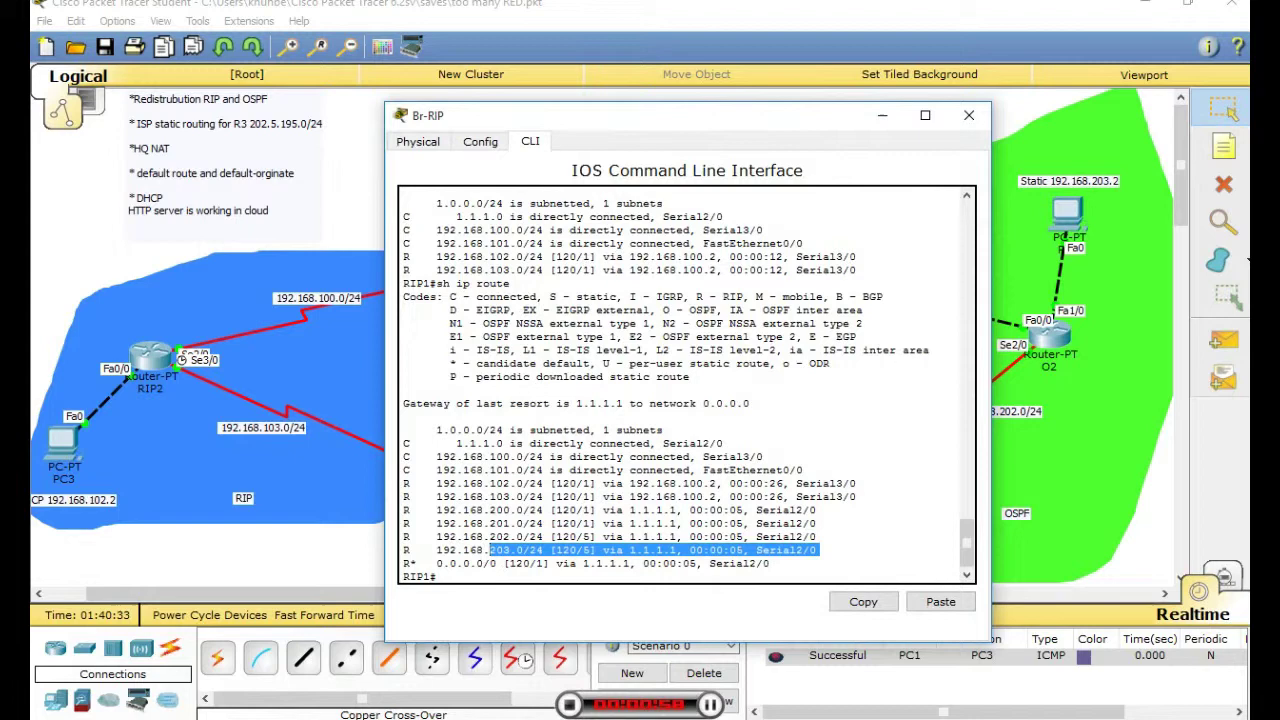
left_click_drag(563, 564, 597, 564)
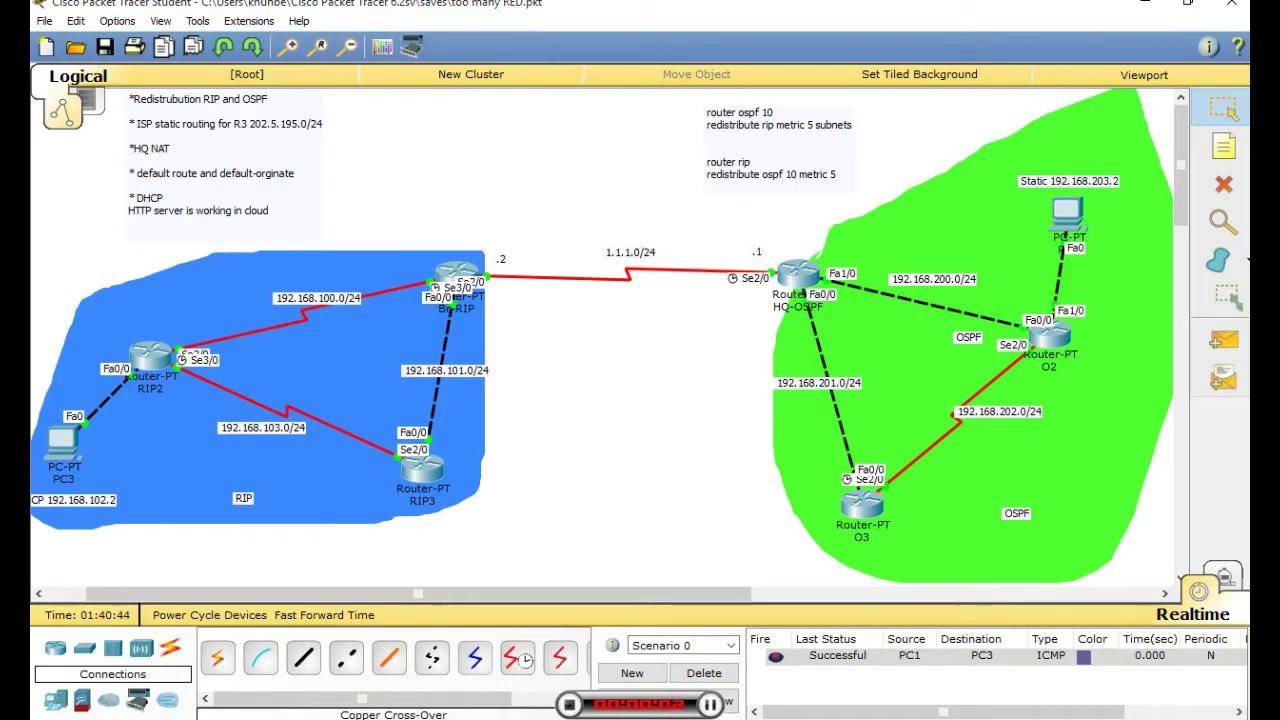
- Inspect O3's routing table for the gateway of last resort and close the router window
left_click(862, 503)
key("Return")
key("Return")
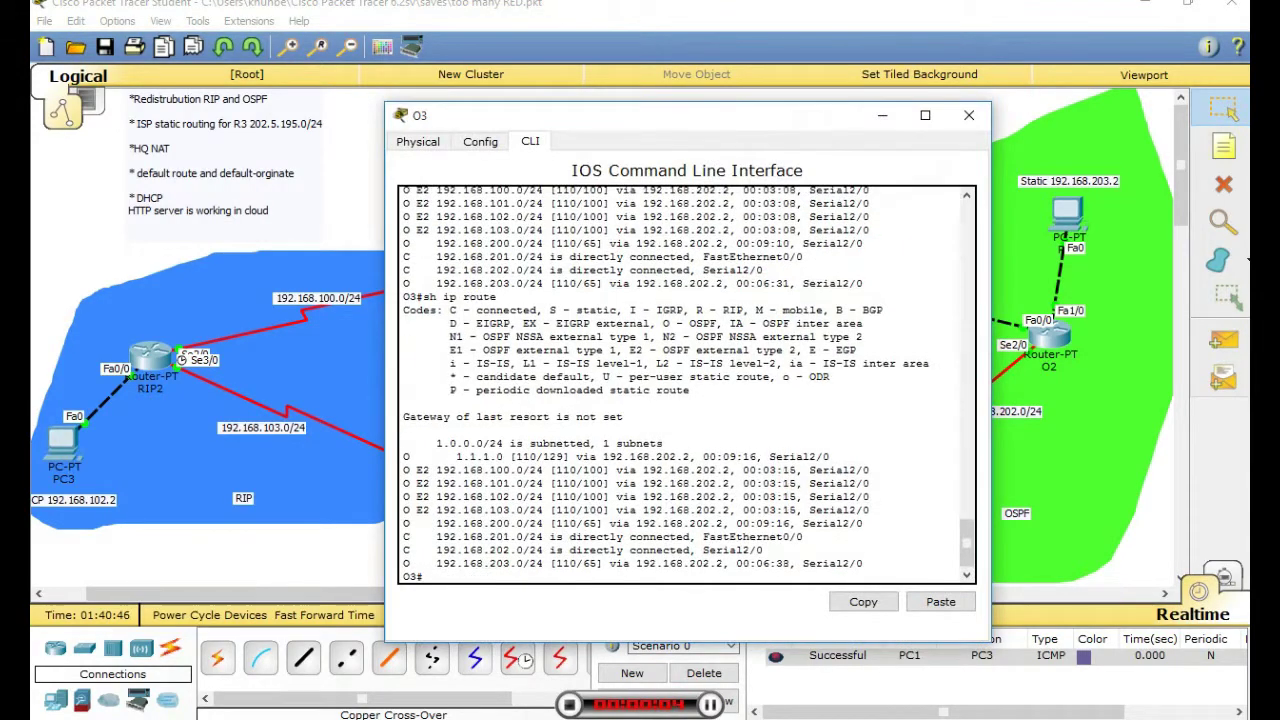
left_click_drag(403, 390, 622, 390)
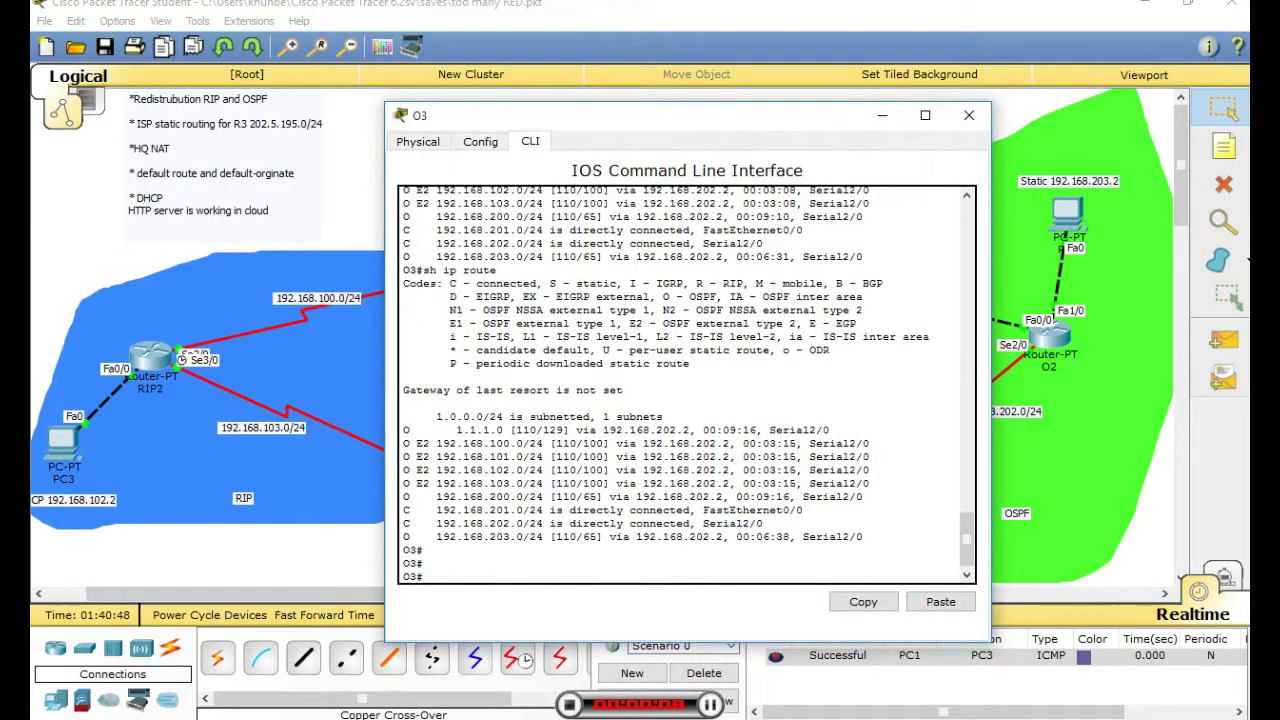
left_click(969, 115)
- Enter global configuration on HQ-OSPF and open the OSPF process with router ospf 10
left_click(797, 278)
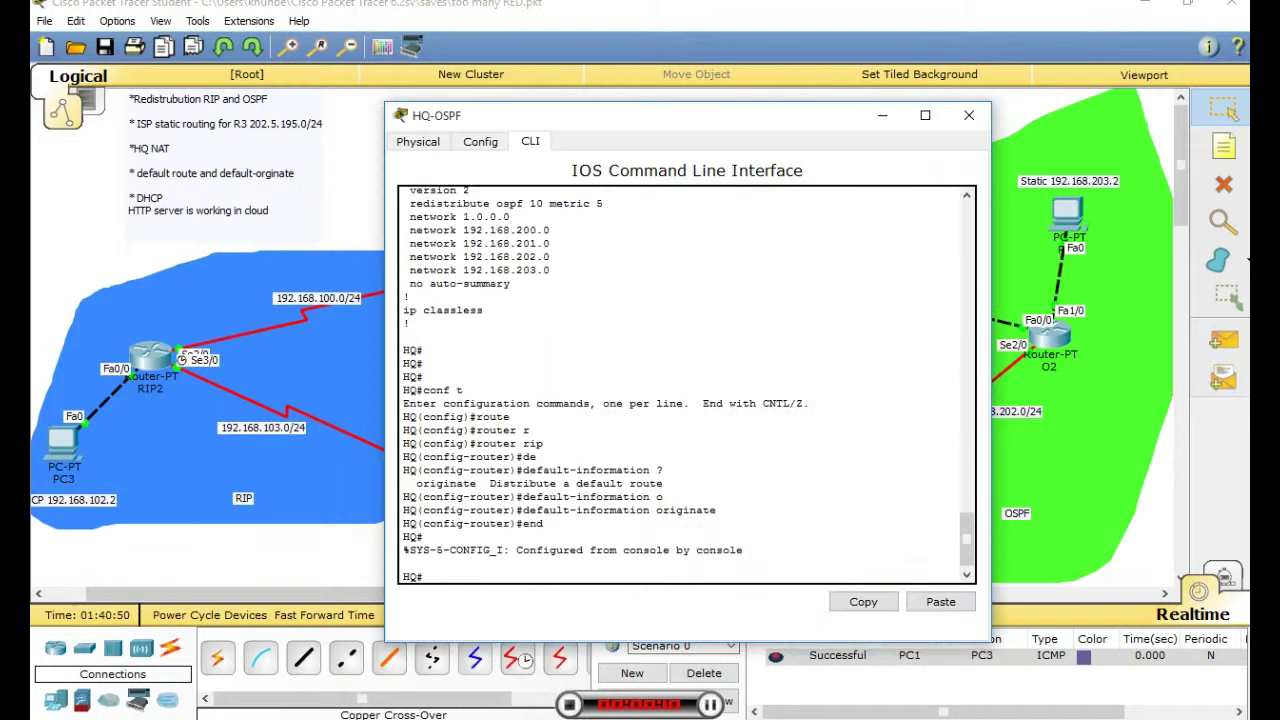
key("Return")
key("Return")
type("conf")
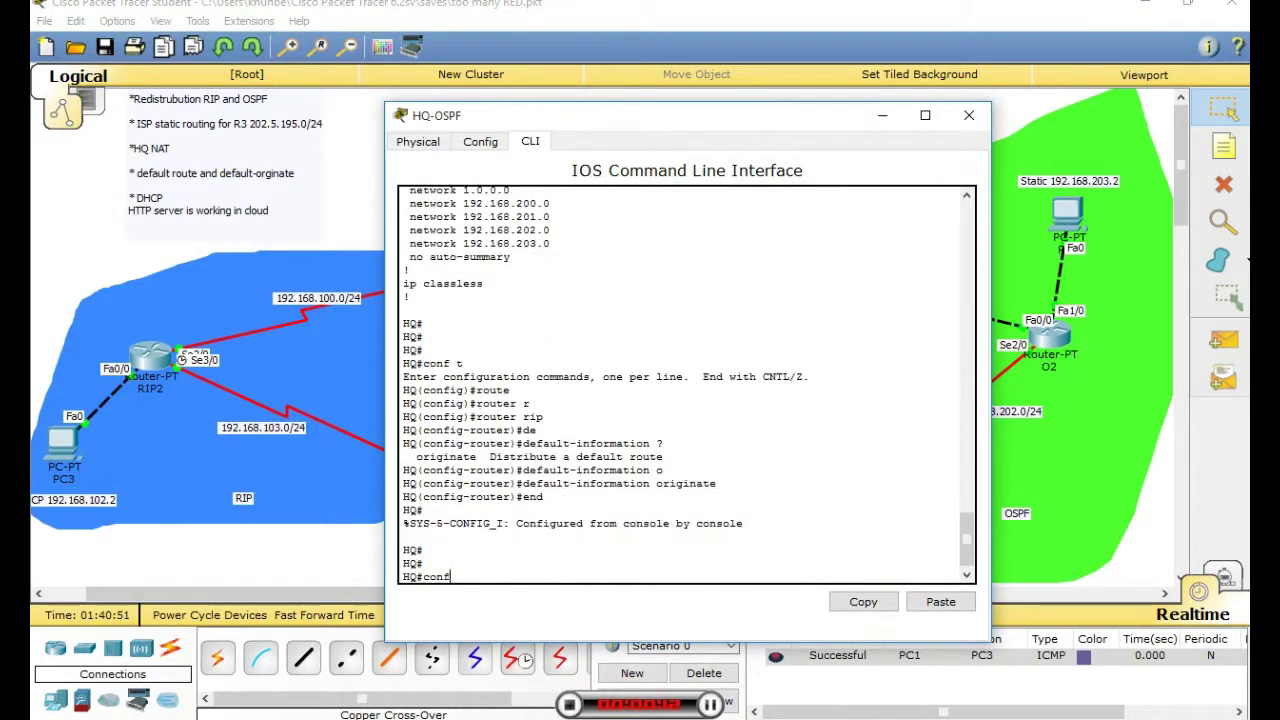
type(" t")
key("Return")
type("rou")
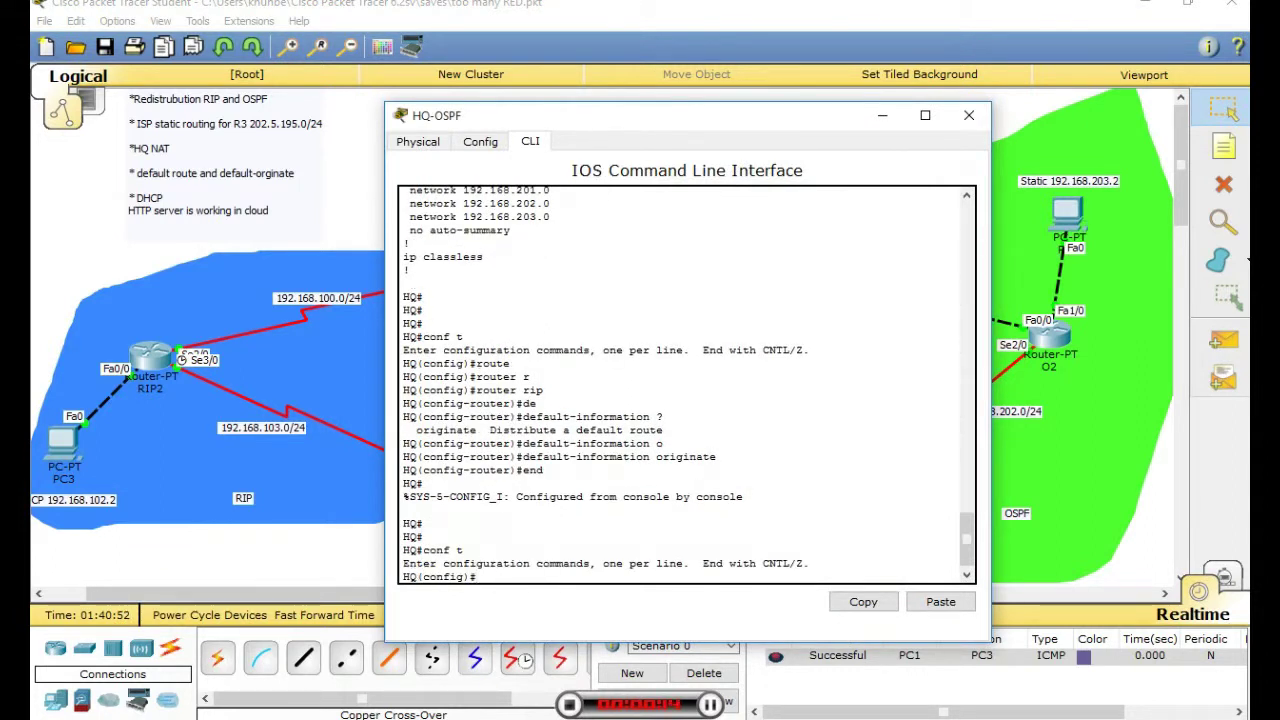
key("Tab")
type("o")
key("Tab")
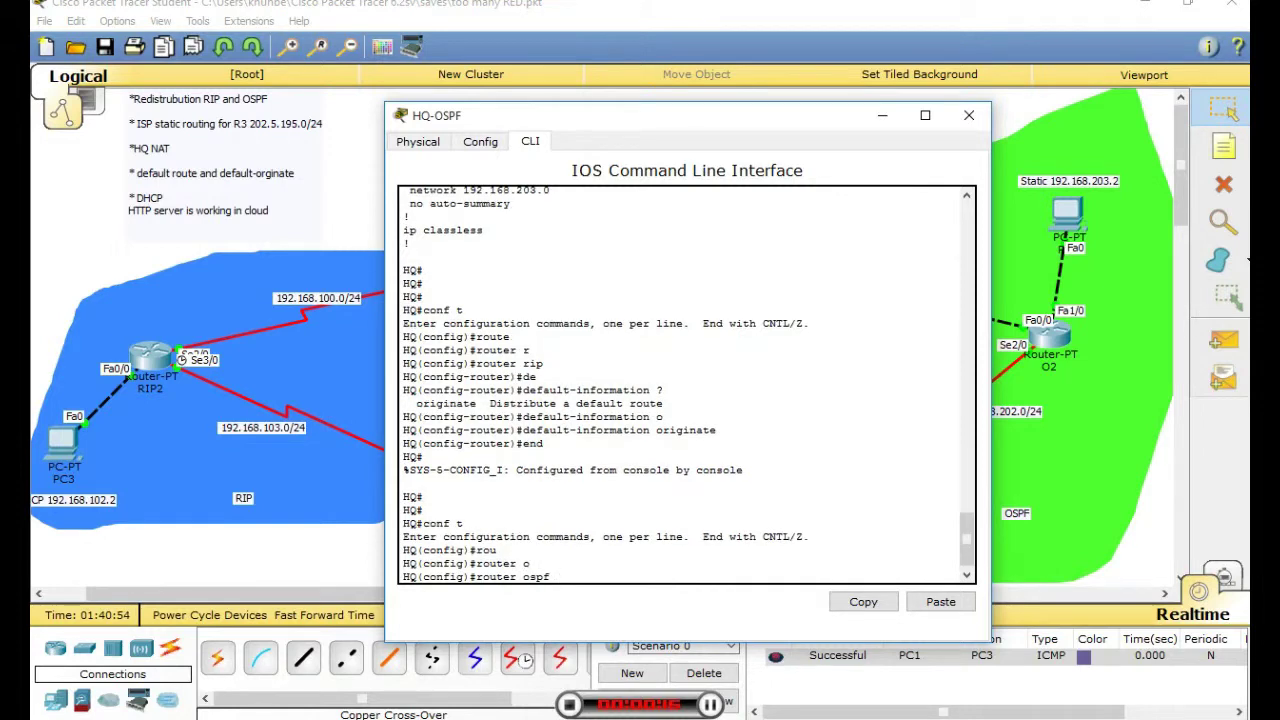
type("10")
key("Return")
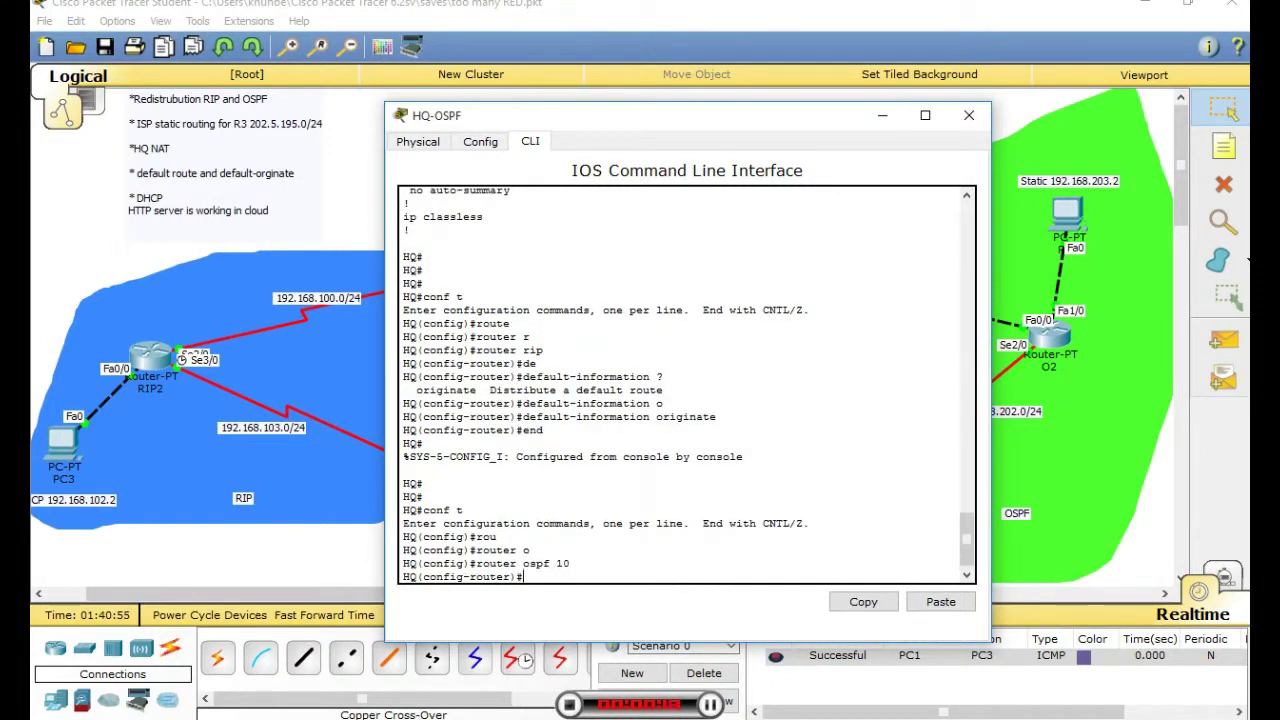
- Distribute a default route through OSPF 10 with default-information originate, end configuration mode, and close the HQ-OSPF window
type("de")
key("Tab")
type("o")
key("Tab")
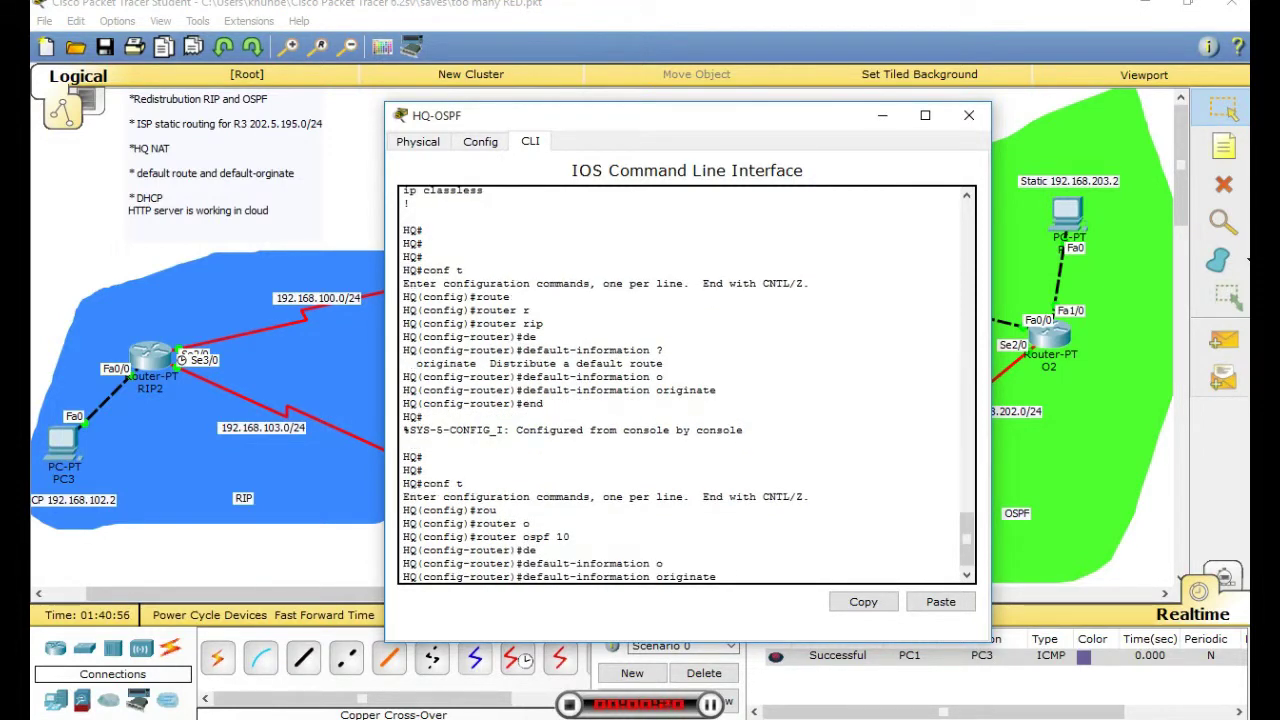
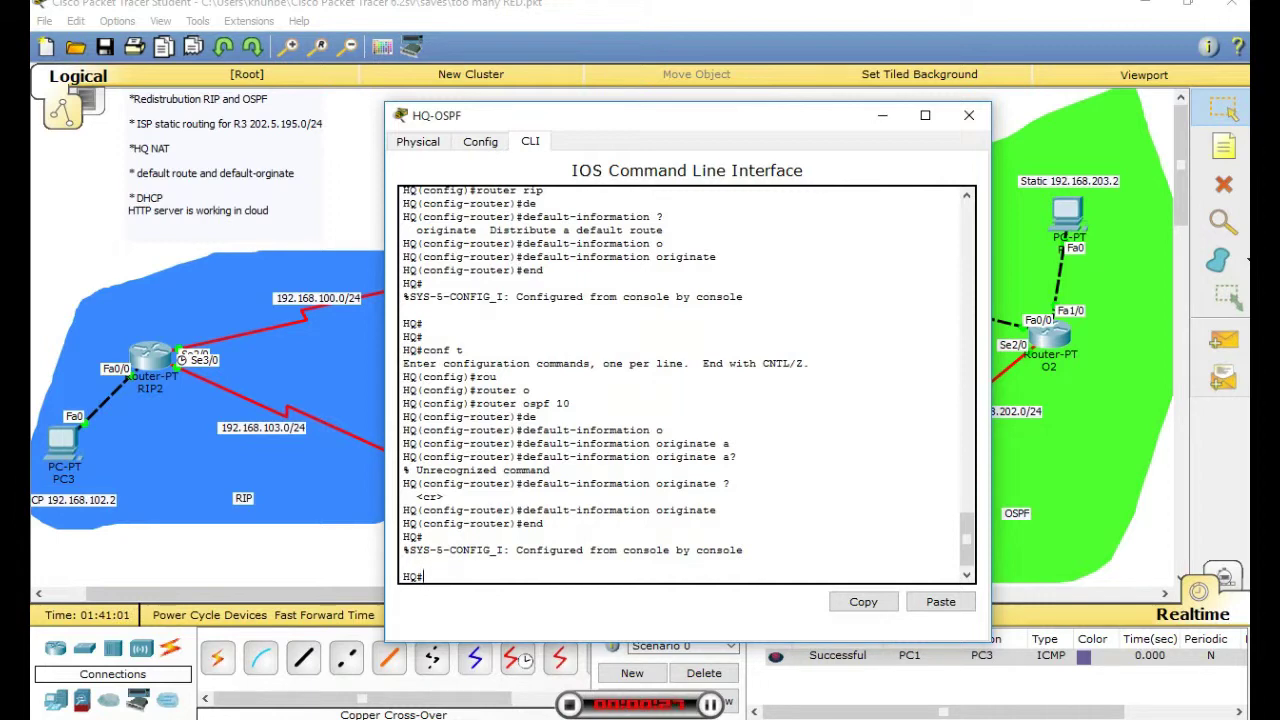
left_click(969, 116)
- Display O3's IP routing table repeatedly with sh ip route to check for an OSPF default route
left_click(862, 500)
key("Up")
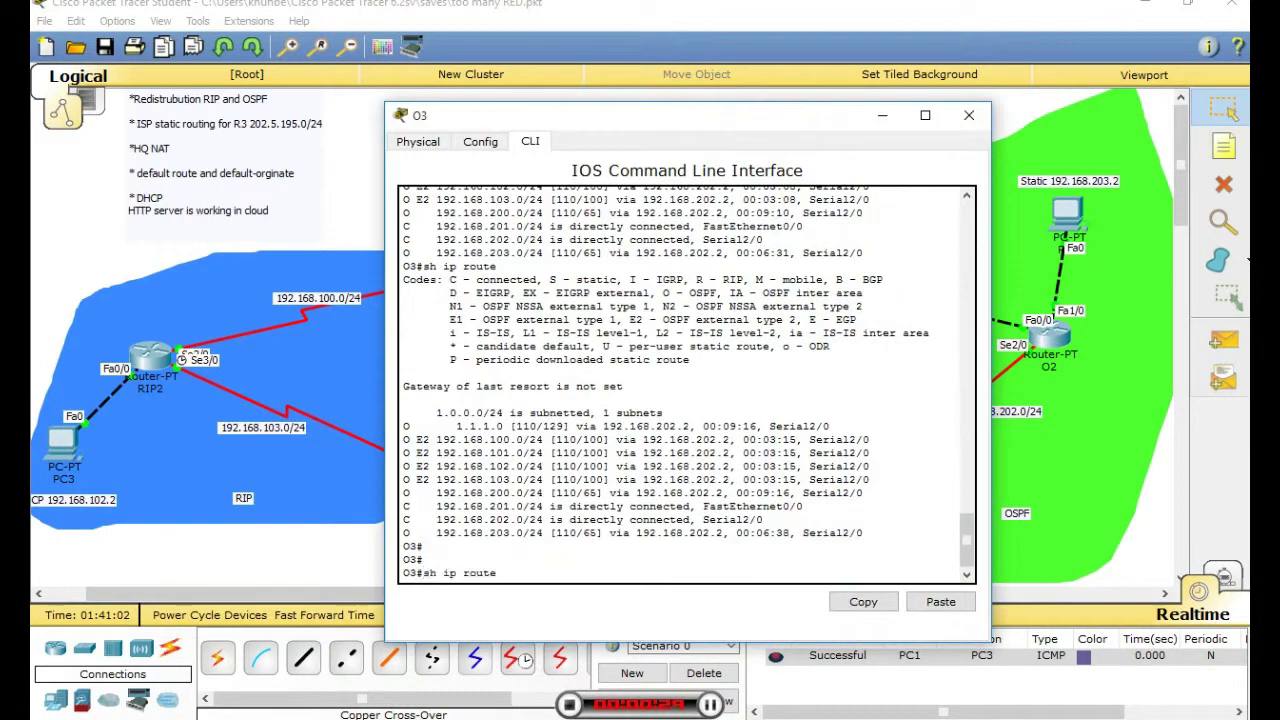
key("Return")
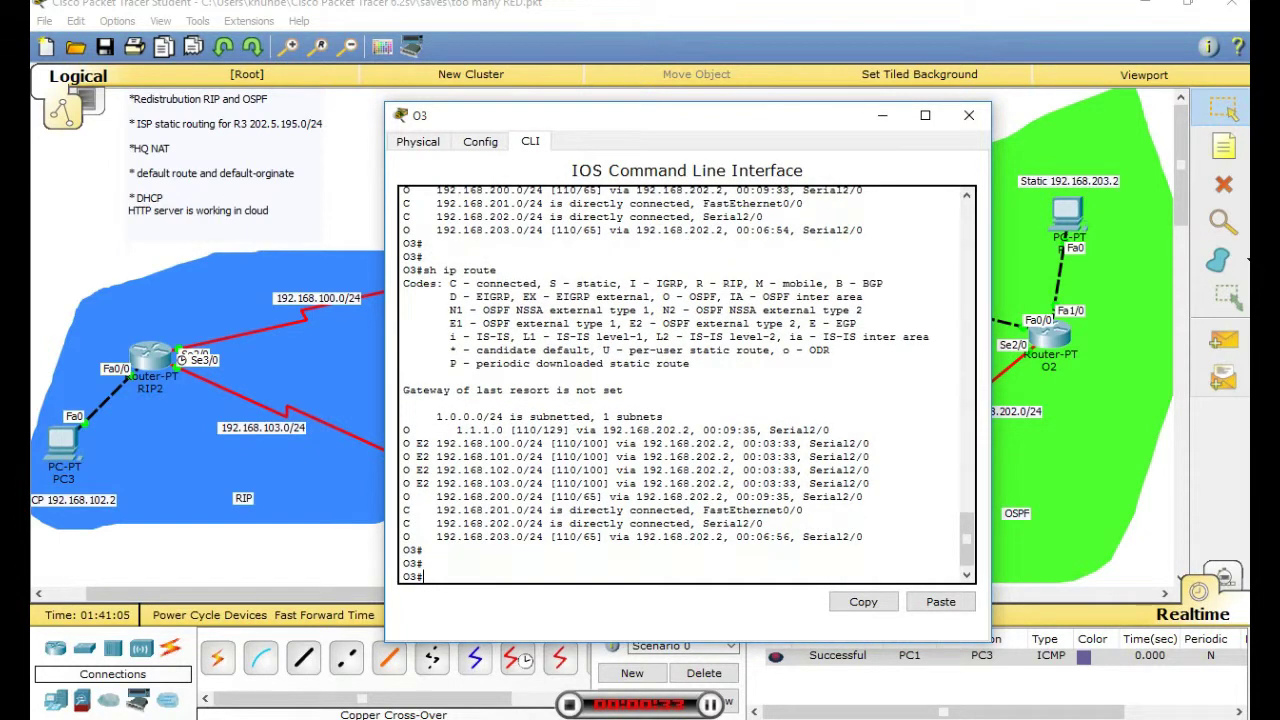
key("Return")
key("Return")
key("Return")
key("Return")
key("Return")
key("Return")
key("Return")
key("Return")
key("Up")
key("Return")
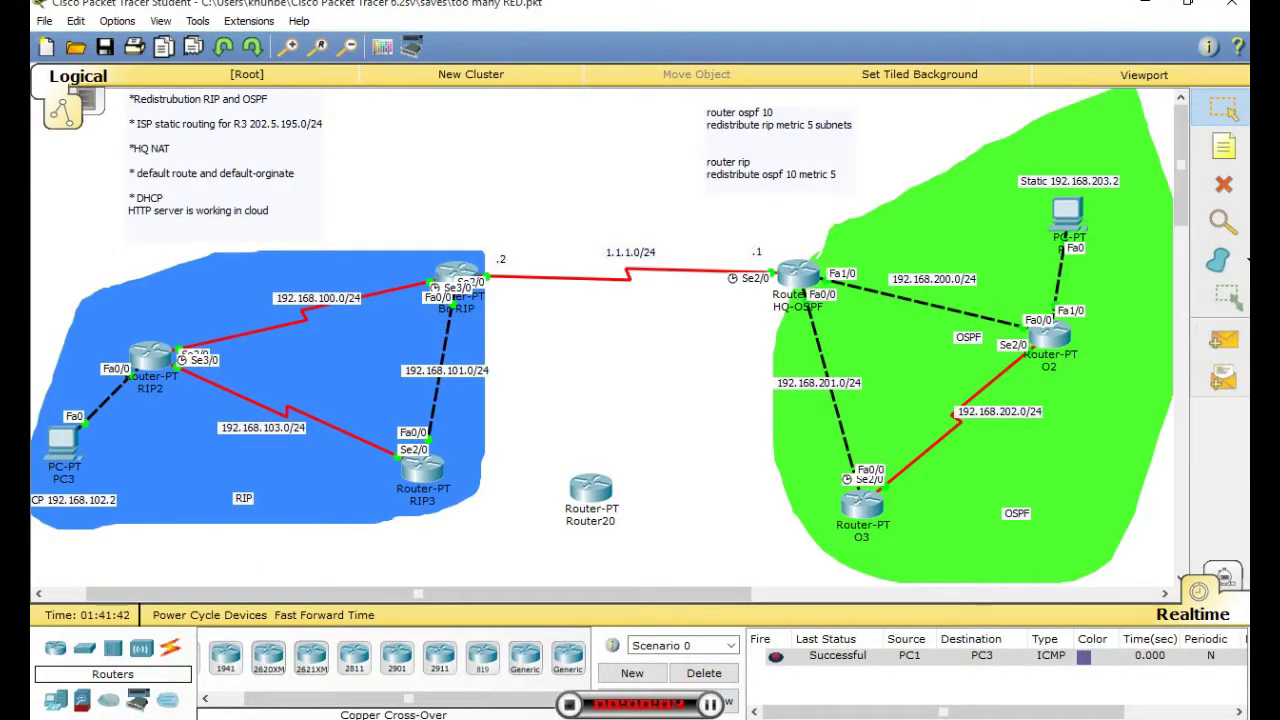
- Connect Router20's FastEthernet0/0 to HQ-OSPF's FastEthernet3/0 with a copper cross-over cable
left_click(170, 647)
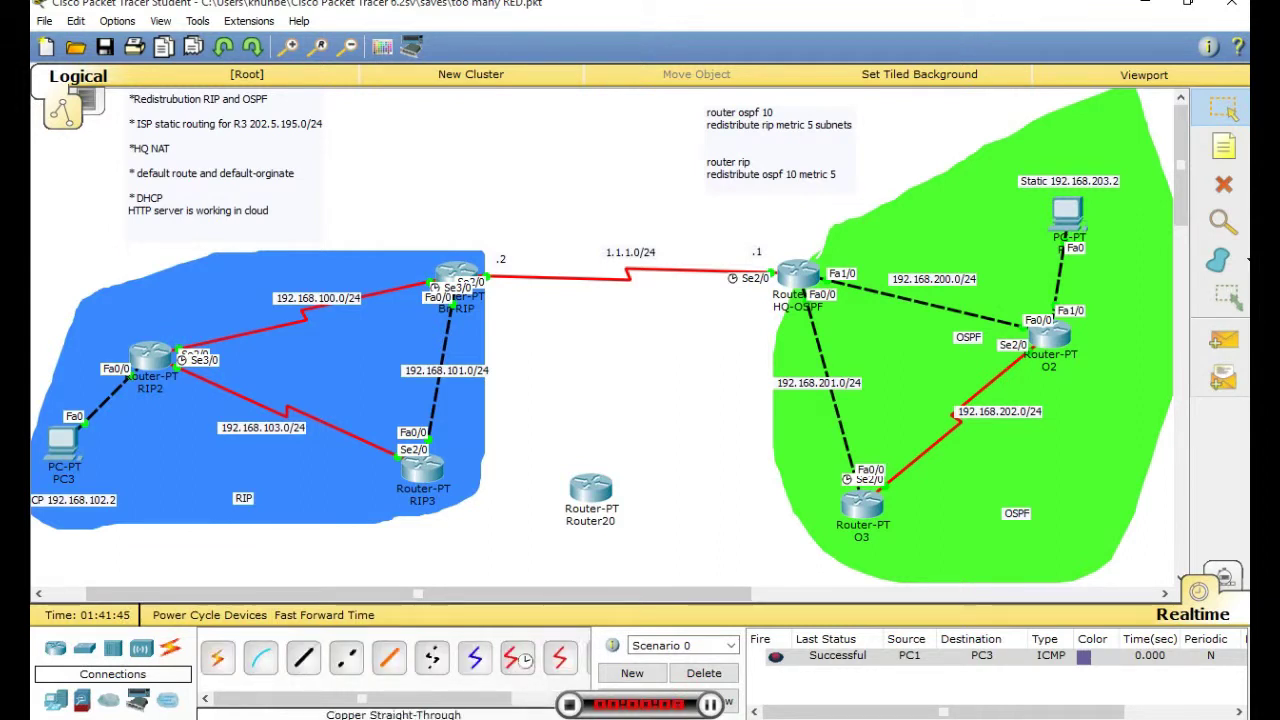
left_click(346, 657)
left_click(592, 490)
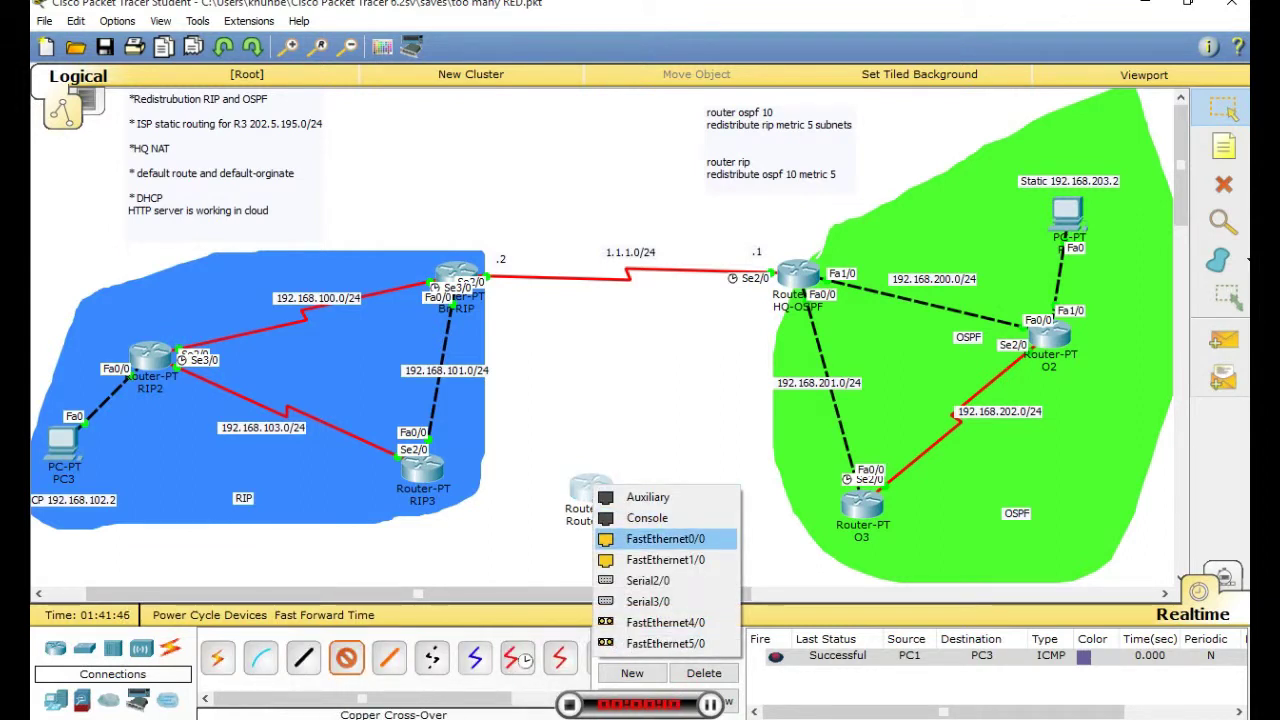
left_click(665, 539)
left_click(783, 293)
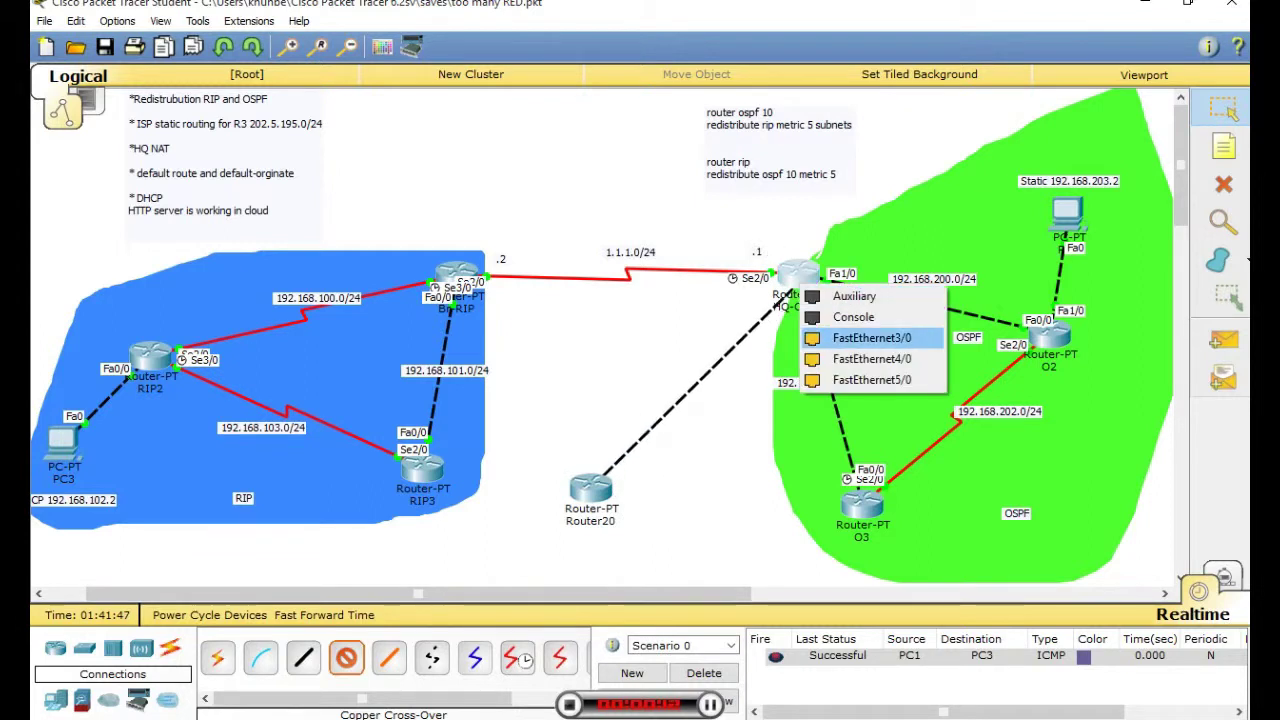
left_click(871, 338)
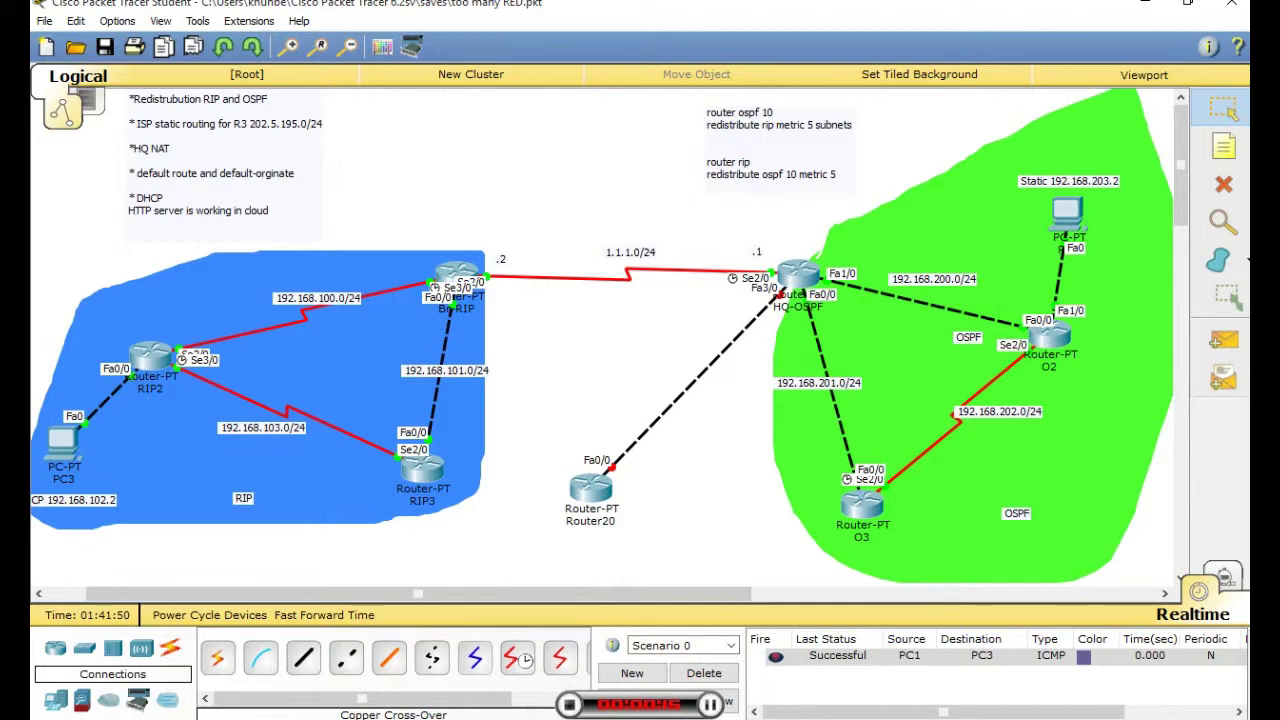
- Inspect the FastEthernet3/0 interface settings on HQ-OSPF and close the router window
left_click(798, 274)
left_click(480, 142)
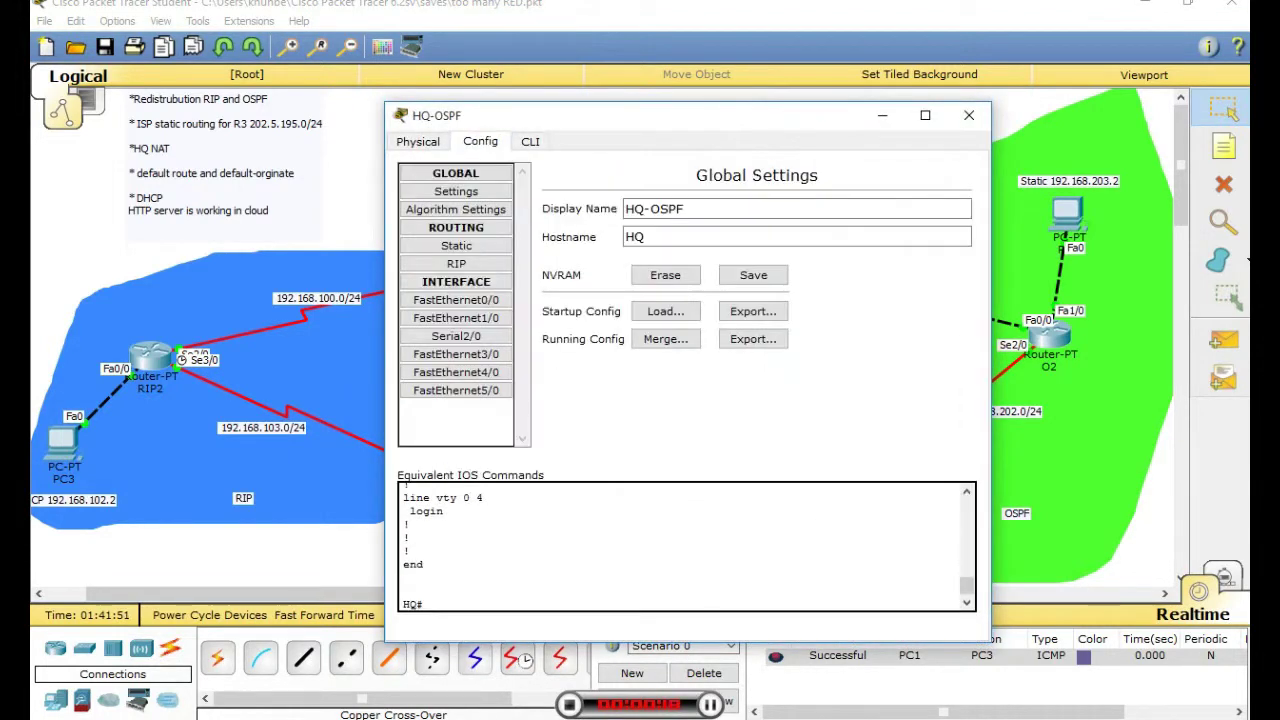
left_click(456, 354)
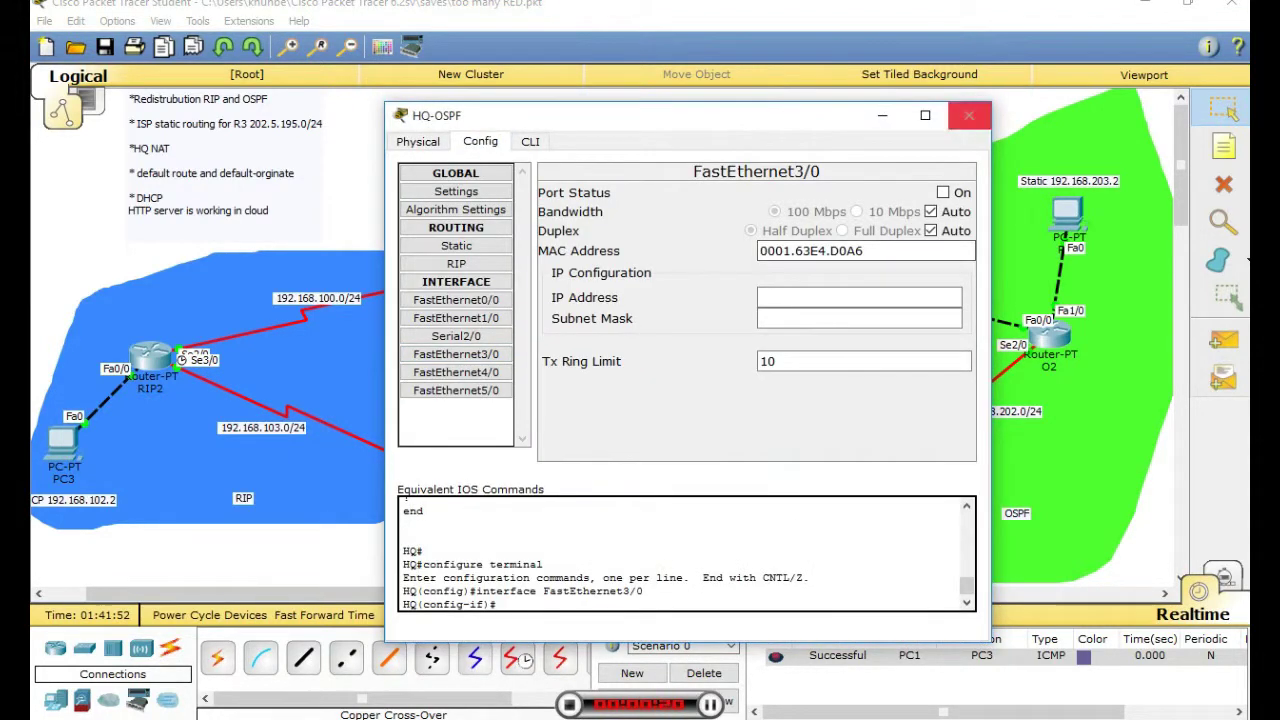
left_click(530, 142)
left_click(967, 119)
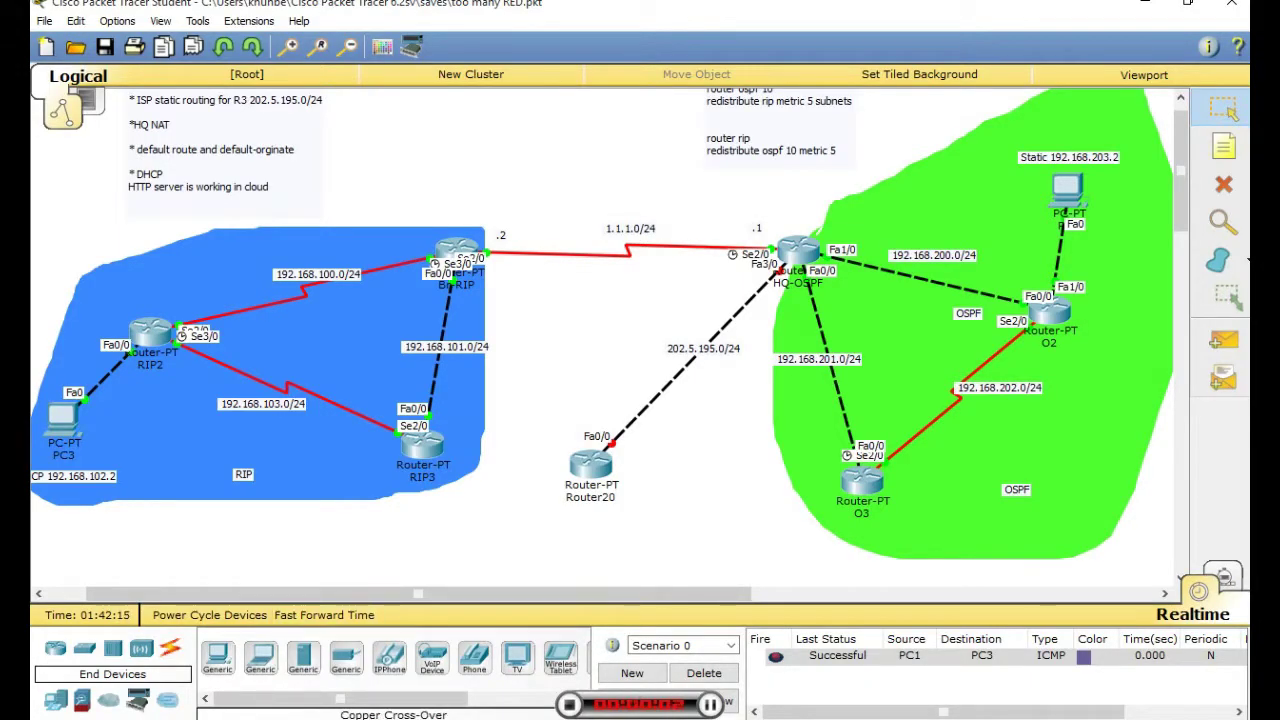
- Add a generic server beside Router20 and connect its FastEthernet port to Router20's FastEthernet1/0 with a copper cross-over cable
left_click(303, 657)
left_click(474, 519)
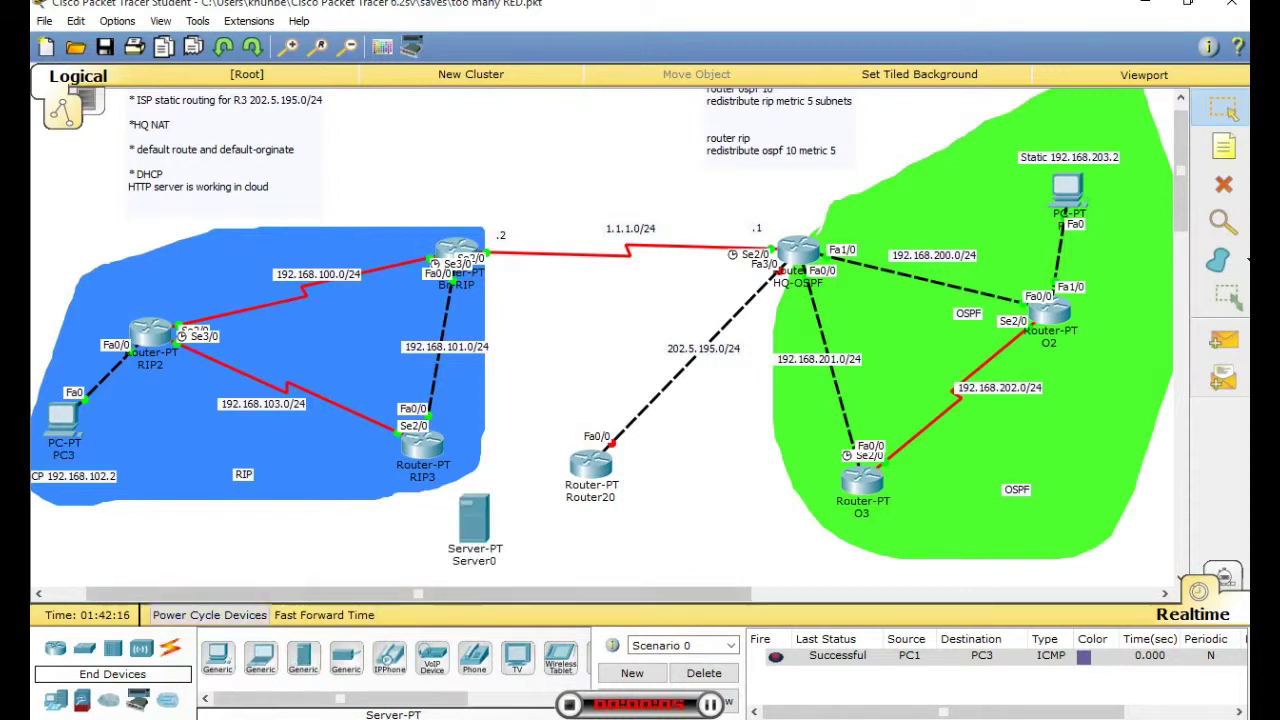
left_click(170, 648)
left_click(346, 657)
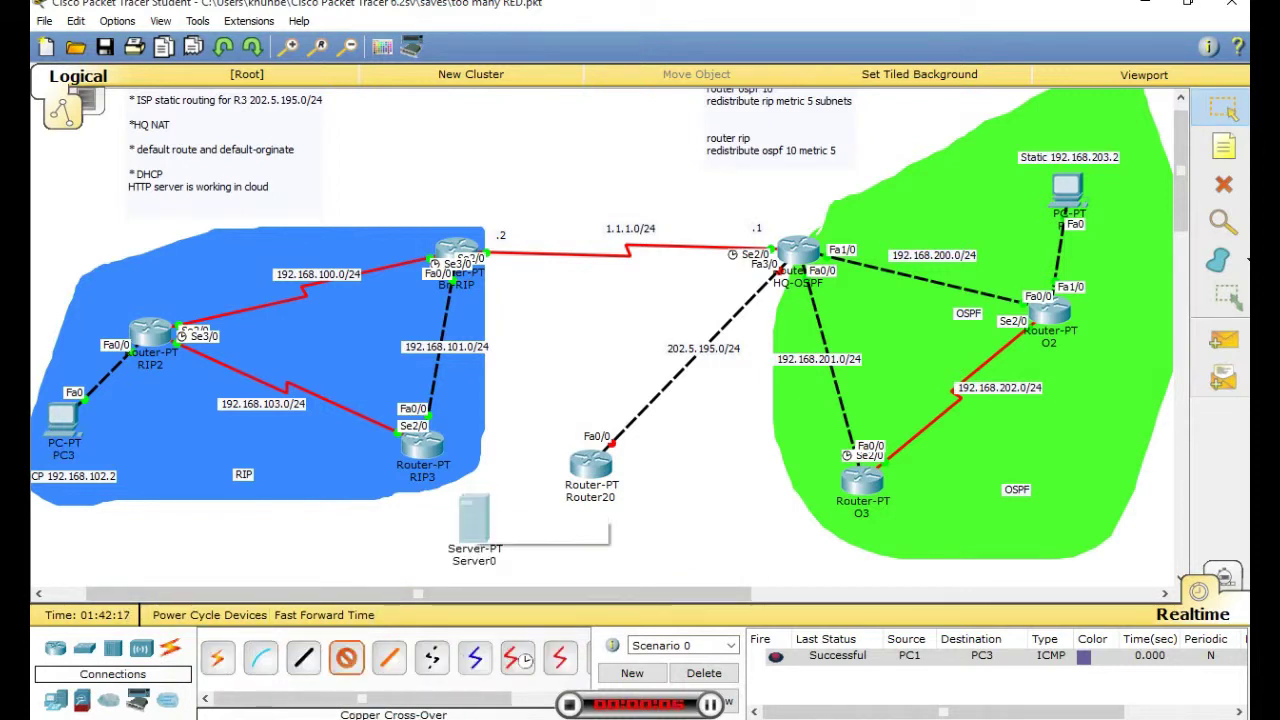
left_click(471, 517)
left_click(520, 531)
left_click(592, 463)
left_click(655, 516)
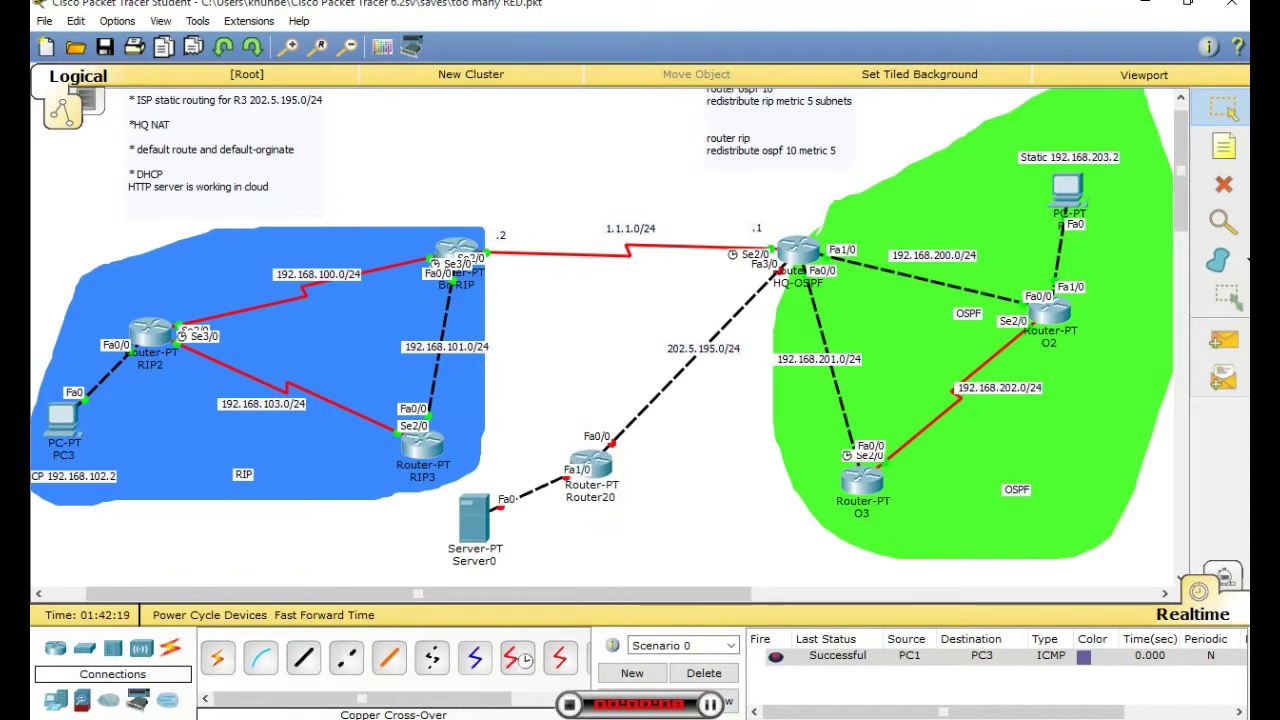
- Check the HTTP service settings on Server0 and close its window
left_click(474, 520)
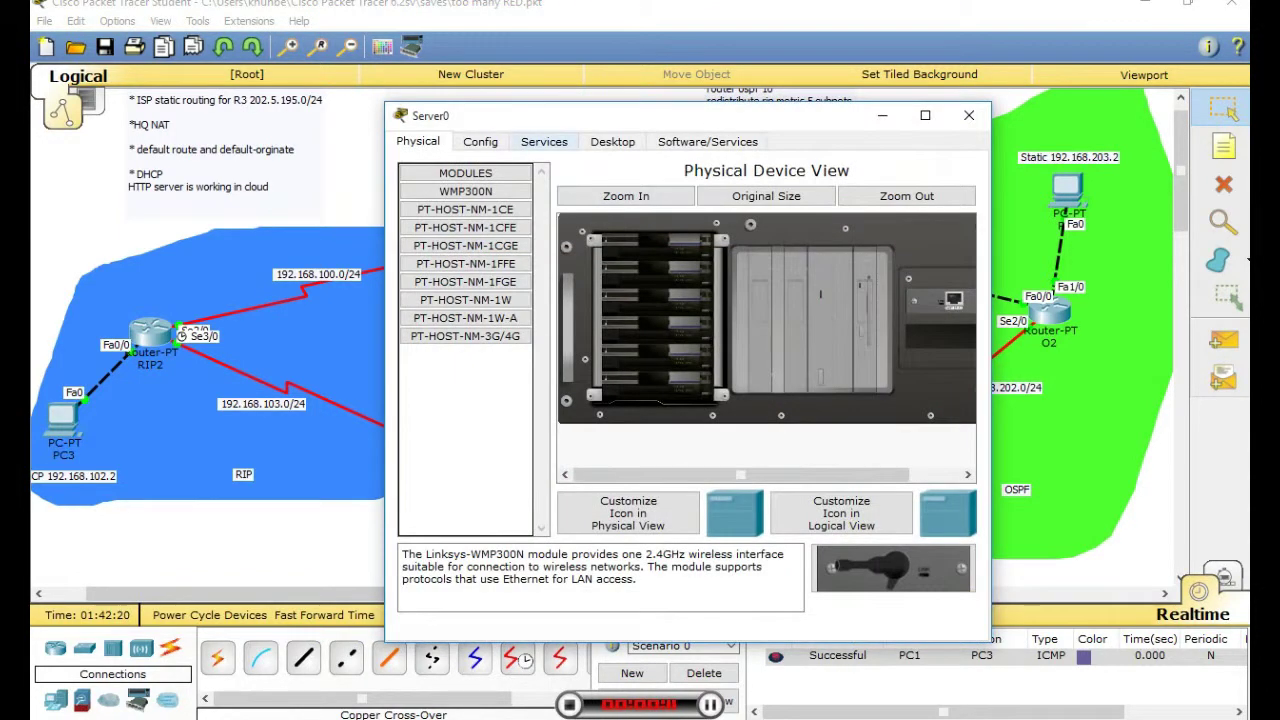
left_click(544, 141)
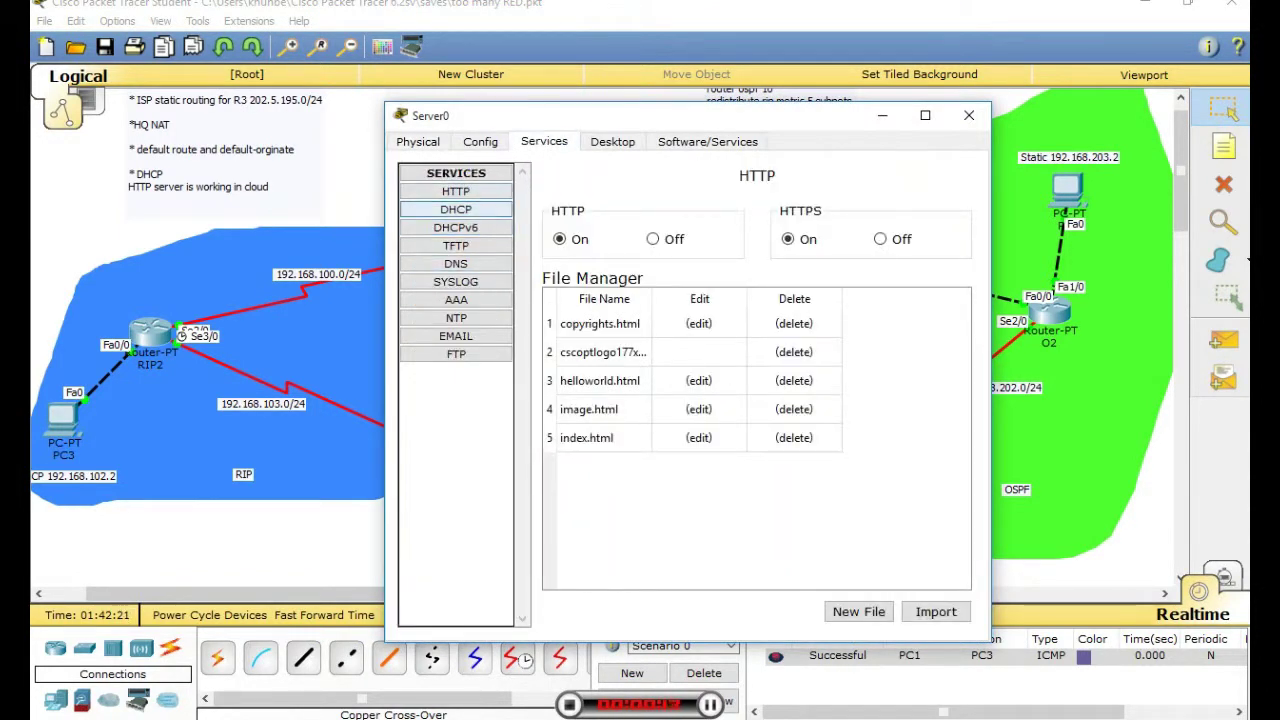
left_click(969, 115)
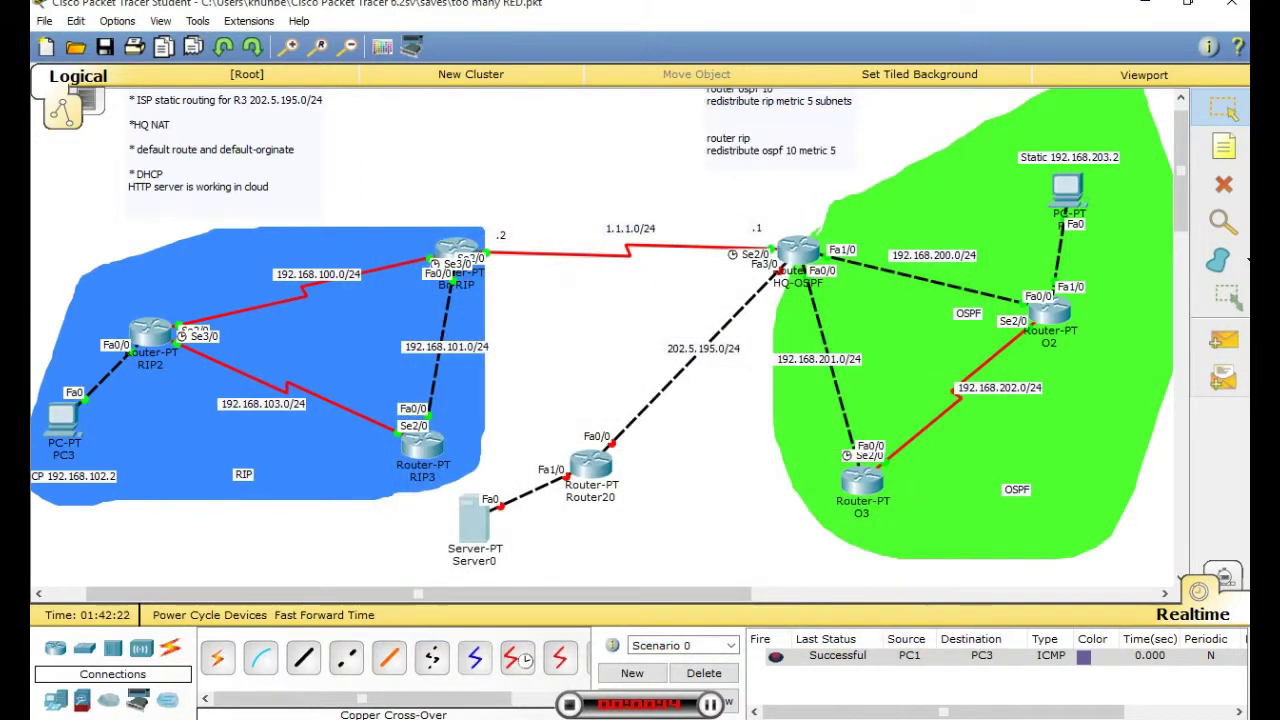
- Add a note reading 202.5.196.2/24 and place it directly beneath Server0
left_click(1224, 147)
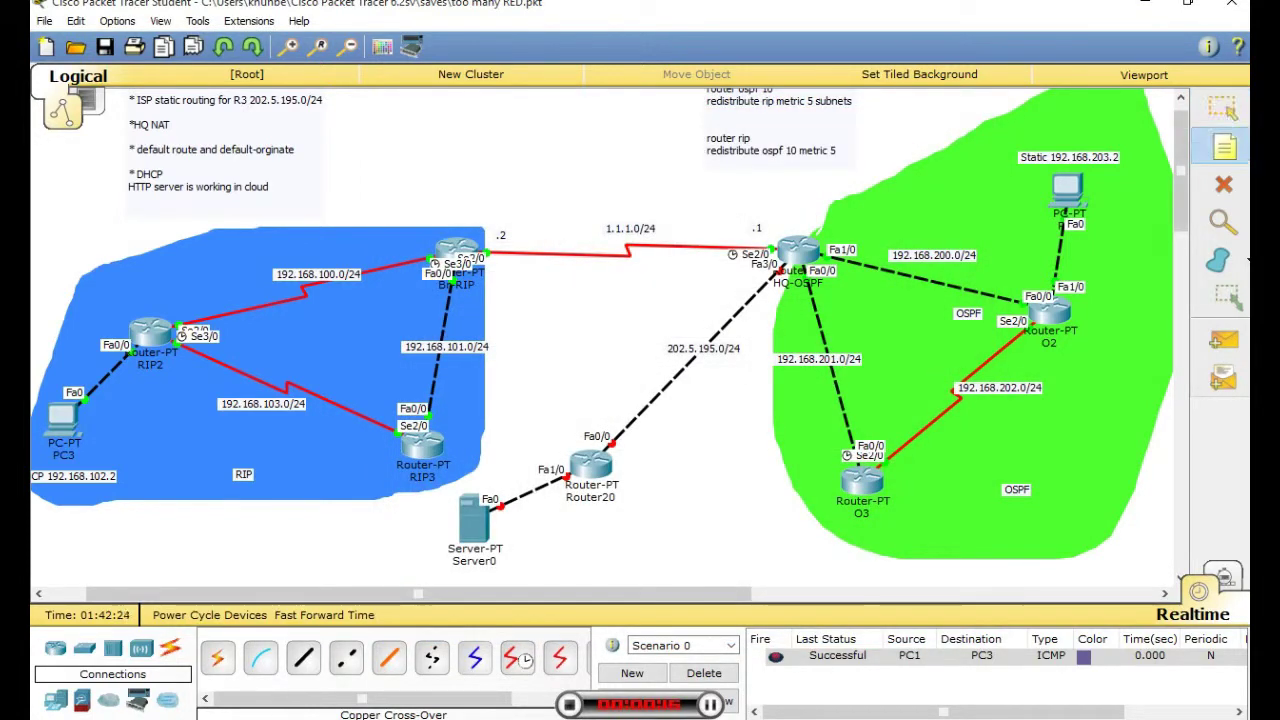
left_click(553, 532)
type("202")
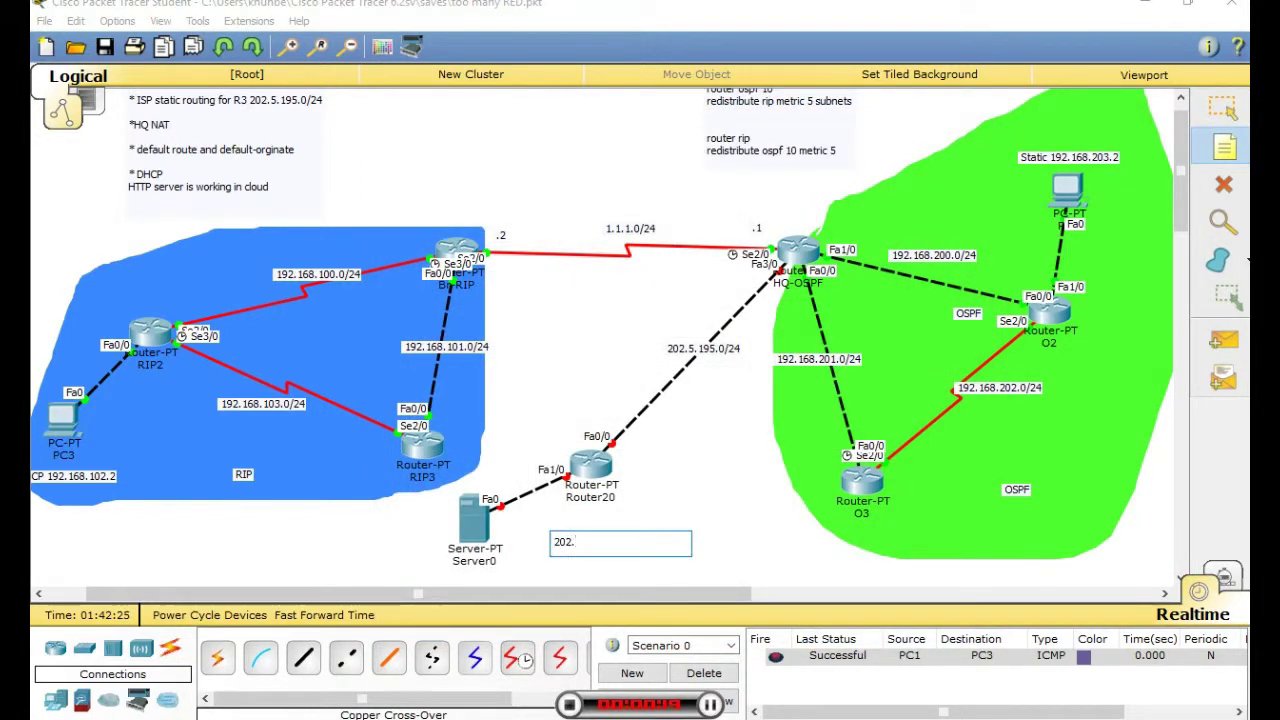
type(".5.196.2/24")
left_click(672, 491)
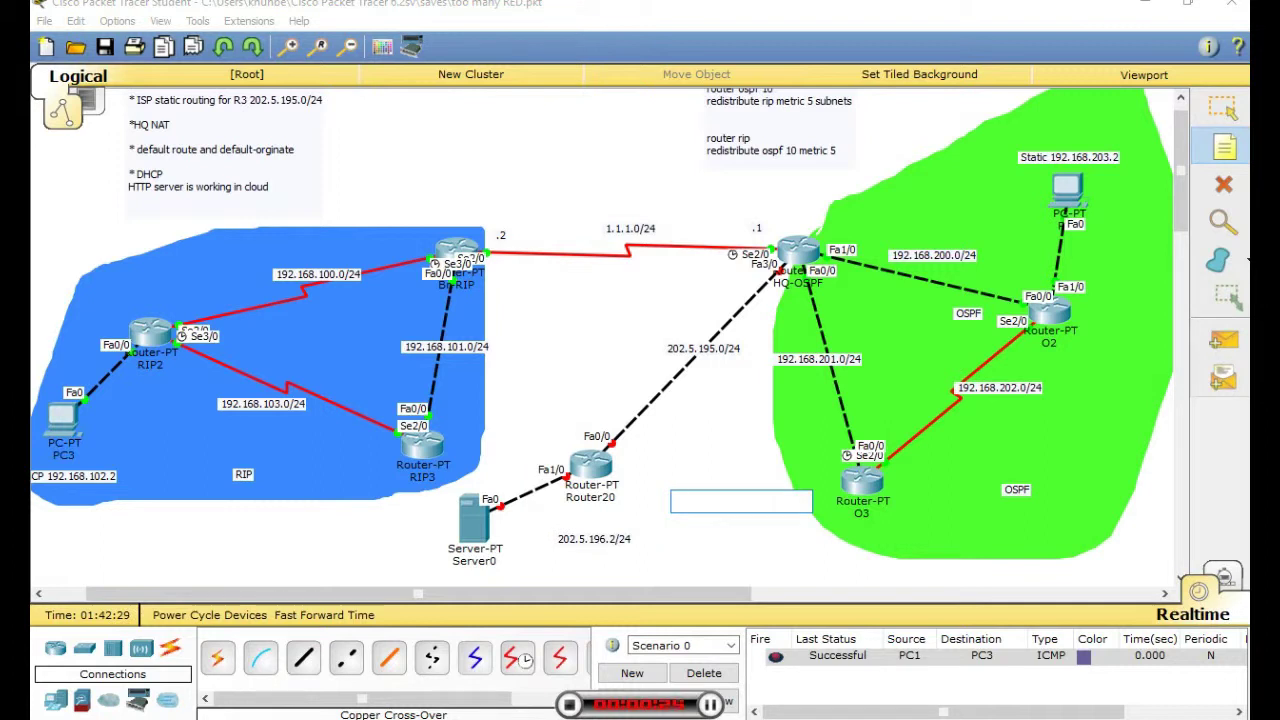
key("Escape")
key("Escape")
left_click_drag(594, 540, 479, 576)
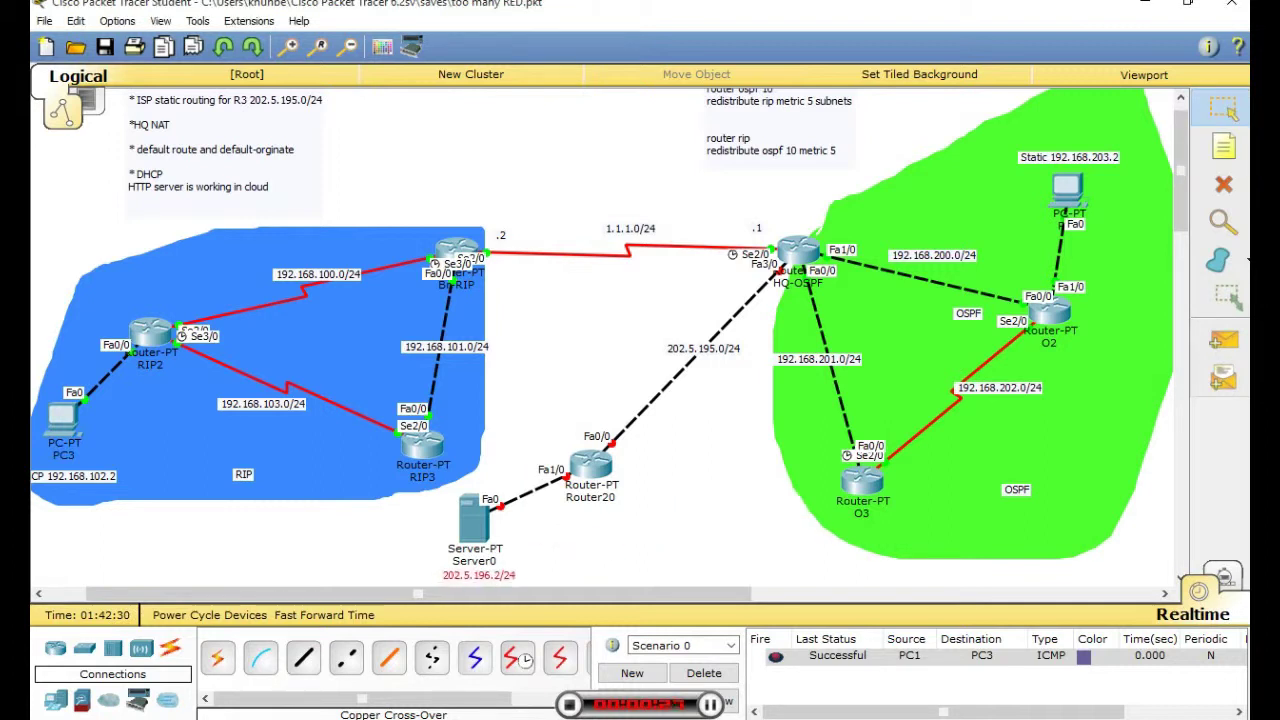
- Copy the address 202.5.196.2 from the note and assign it as Server0's static IP address
double_click(492, 577)
key("shift+Home")
key("ctrl+c")
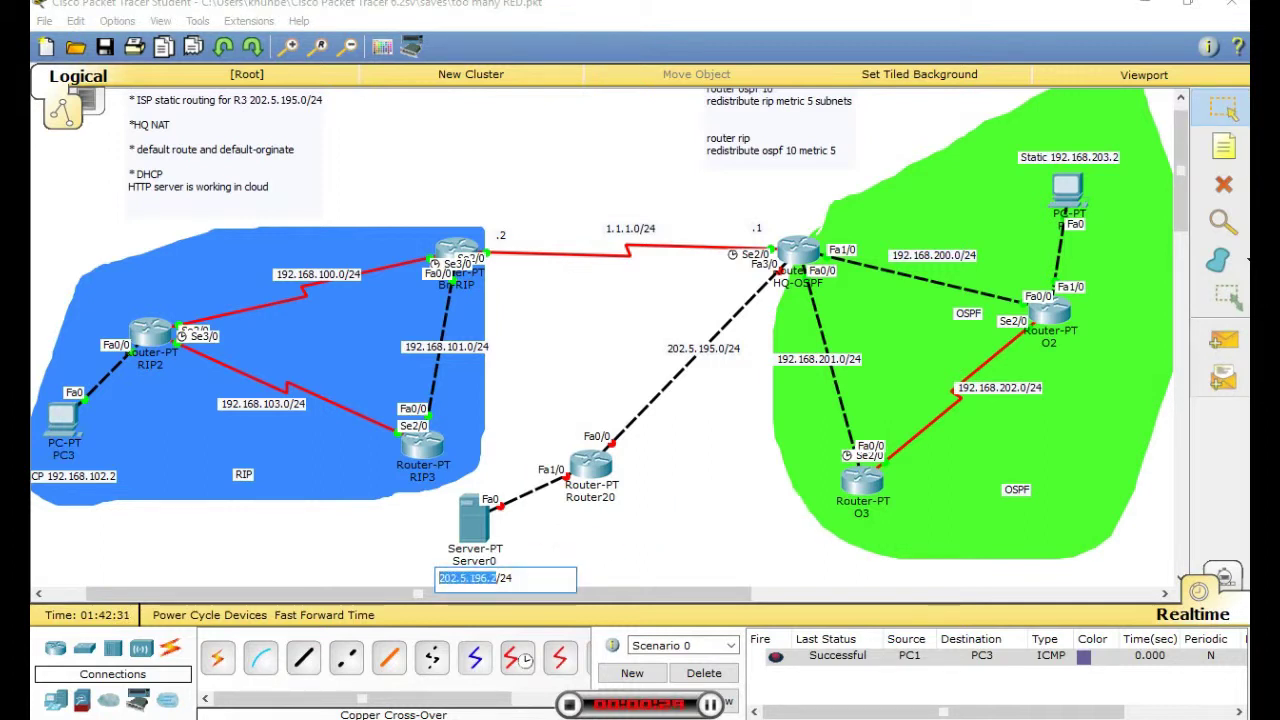
left_click(474, 518)
left_click(474, 518)
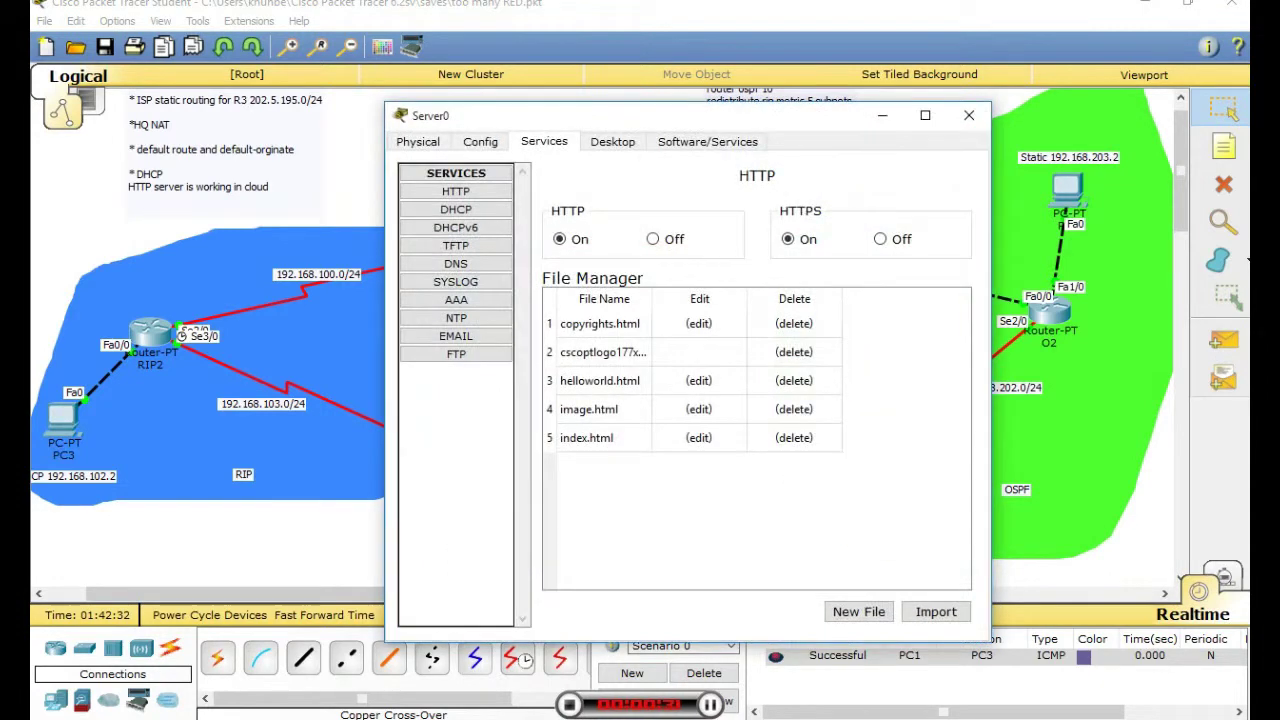
left_click(612, 142)
left_click(456, 209)
left_click(660, 294)
key("ctrl+v")
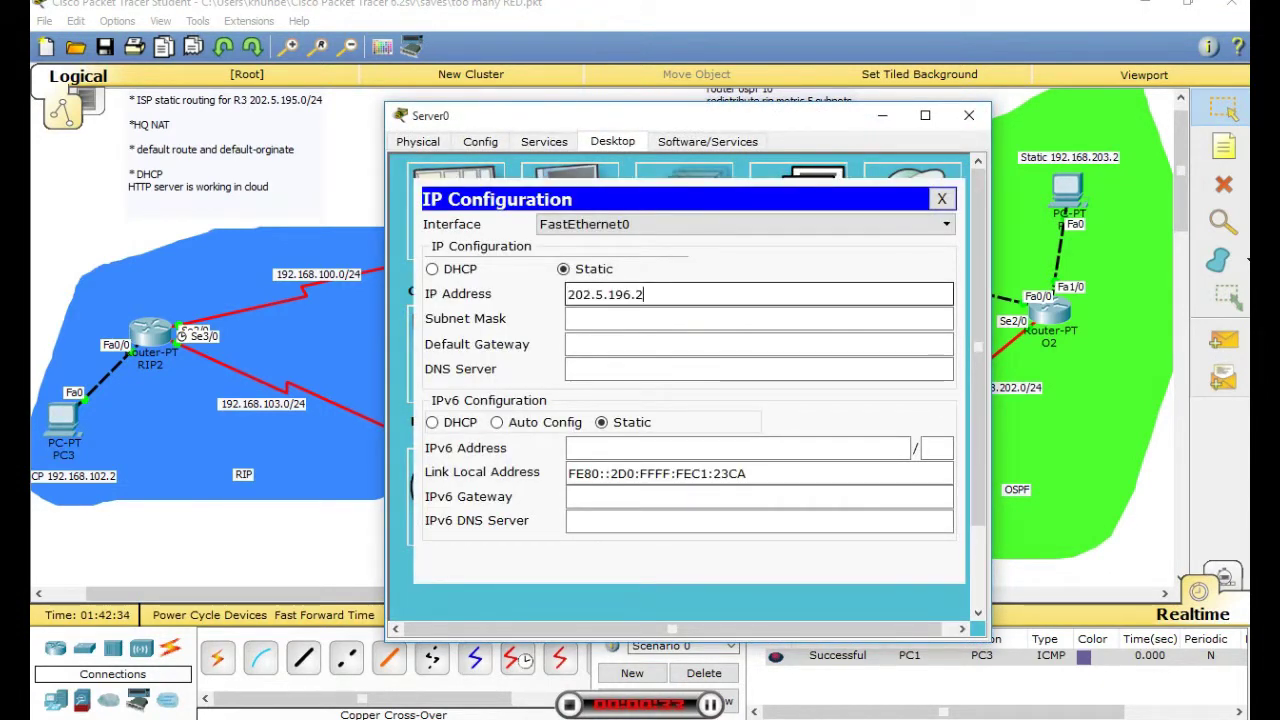
- Set Server0's subnet mask to 255.255.255.0 and default gateway to 202.5.196.1, copy the gateway address, and close the server window
key("Tab")
key("Tab")
key("ctrl+v")
key("BackSpace")
type("1")
key("Tab")
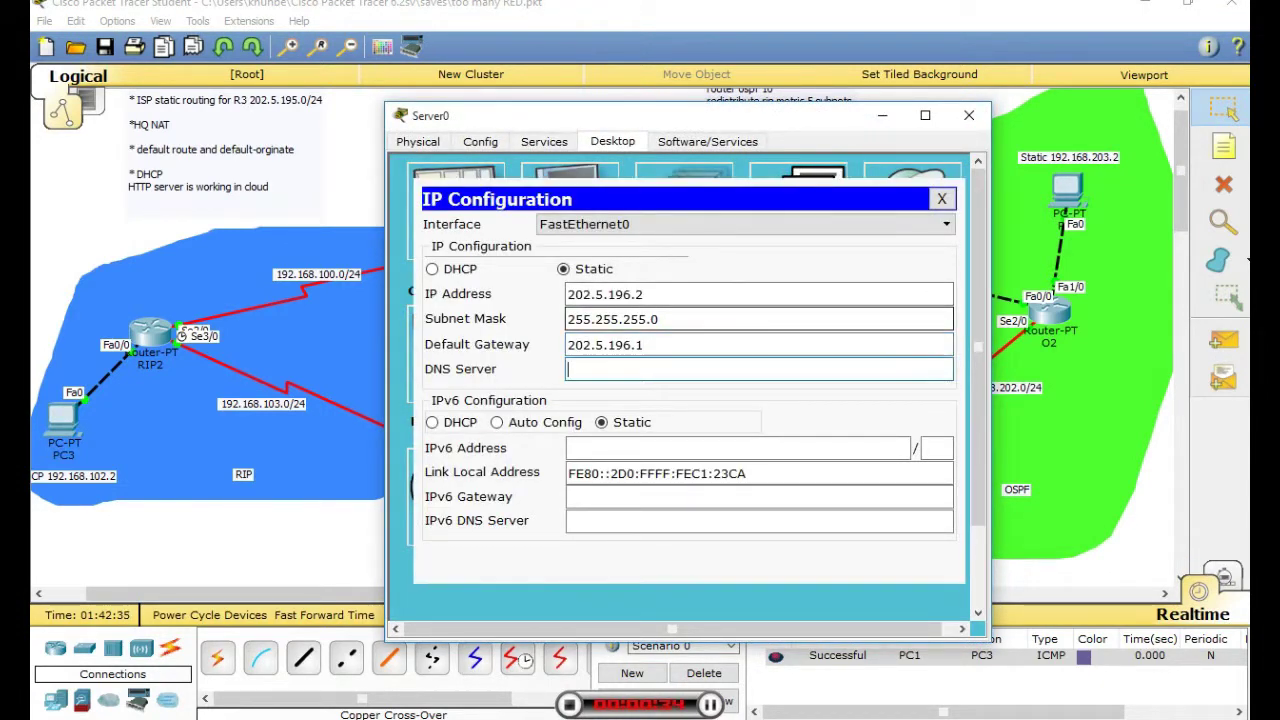
key("shift+Tab")
key("ctrl+c")
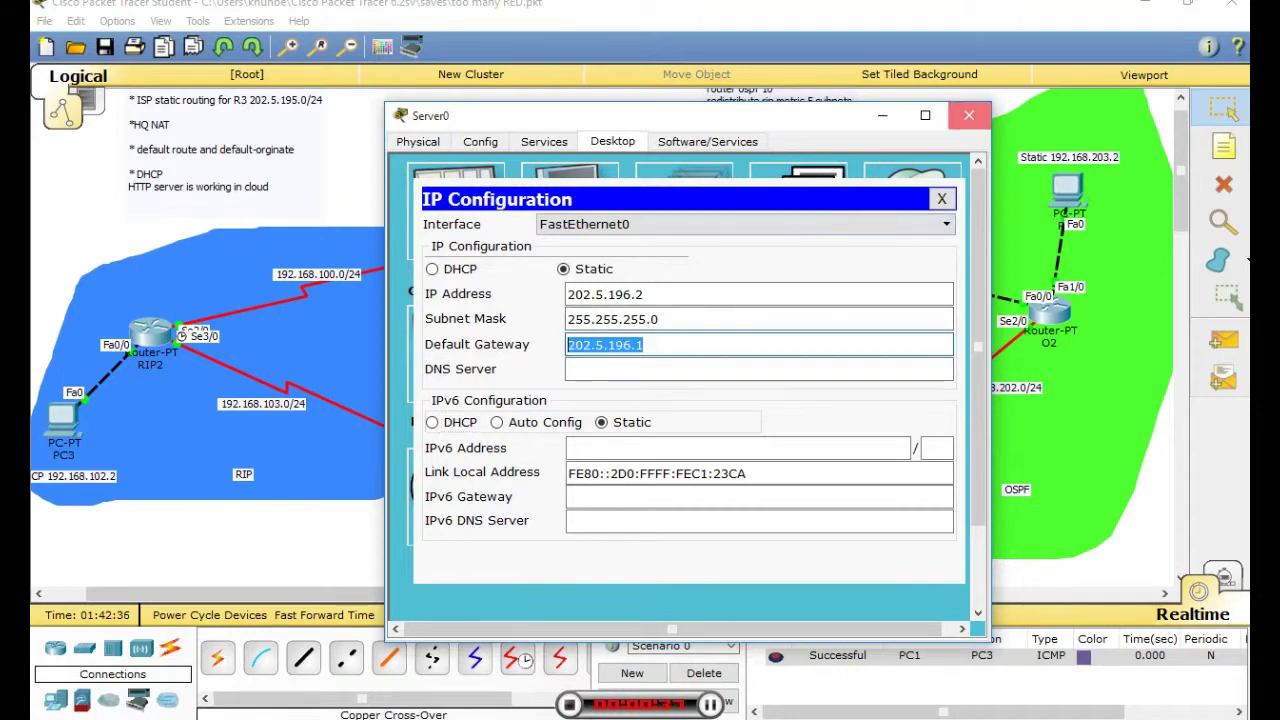
left_click(969, 115)
- Open Router20's command line and decline the initial configuration dialog
left_click(569, 466)
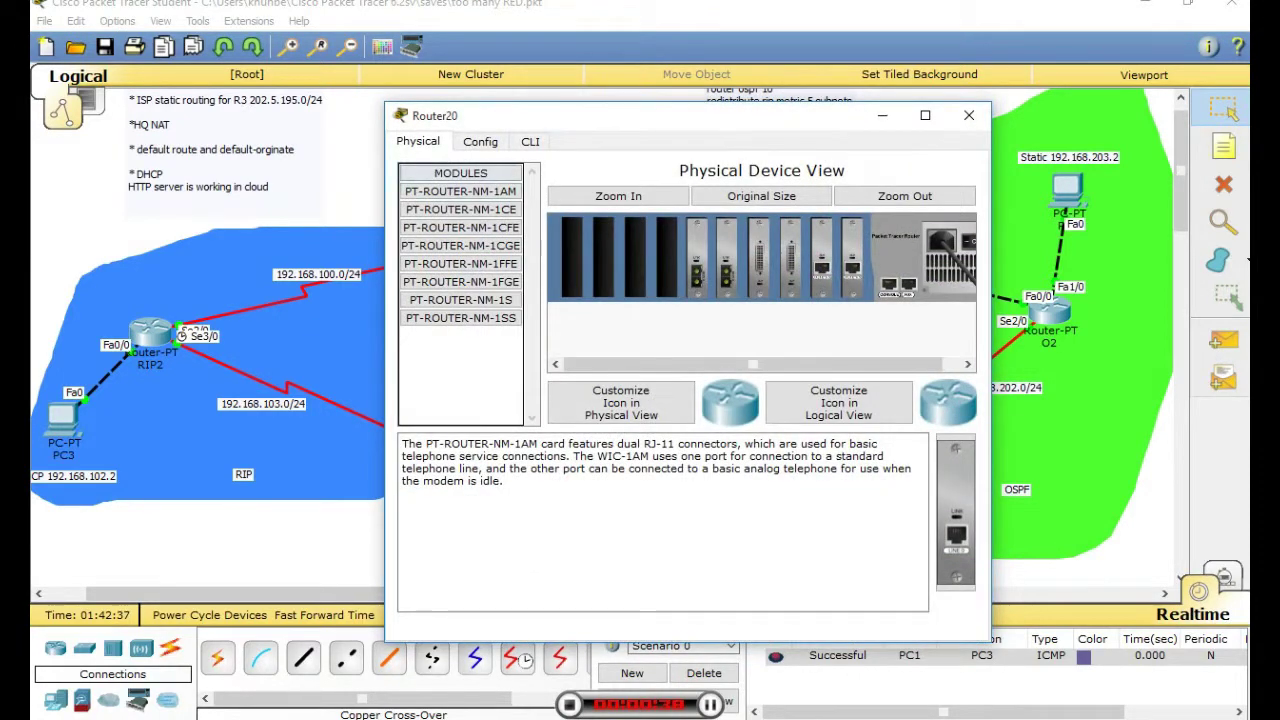
left_click(530, 142)
type("no")
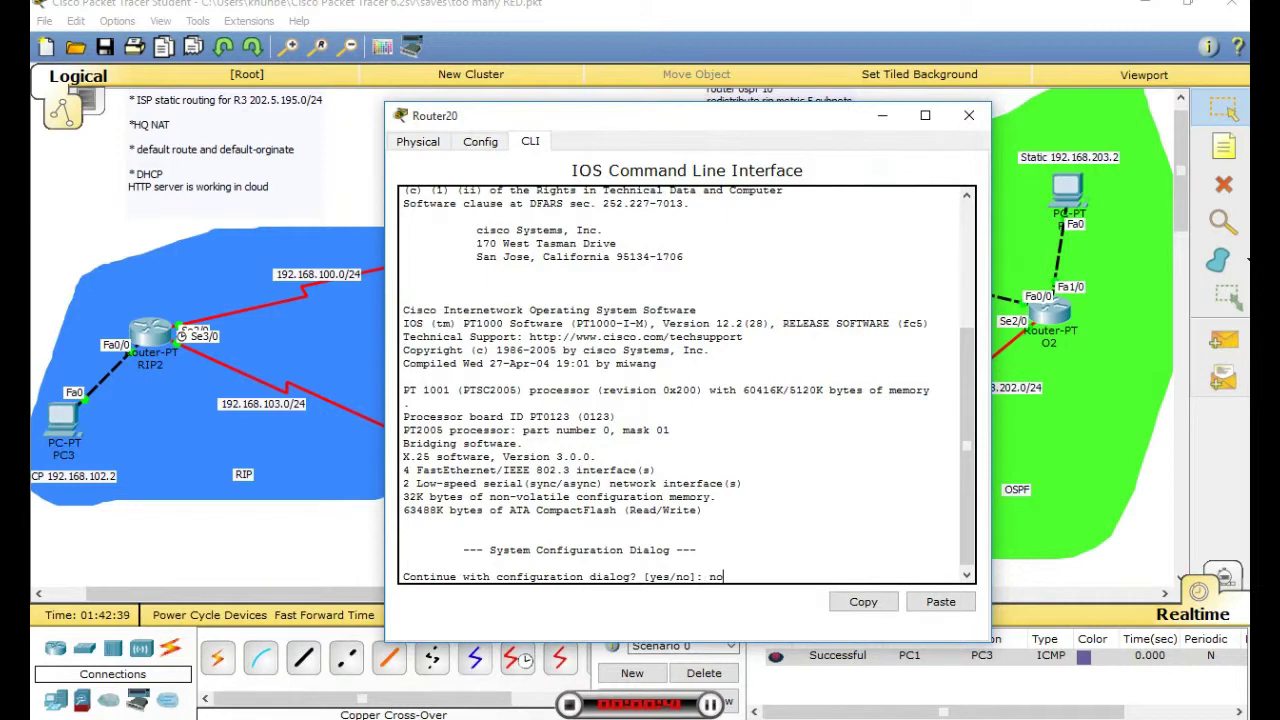
key("Return")
key("Return")
key("Return")
type("enc")
key("Return")
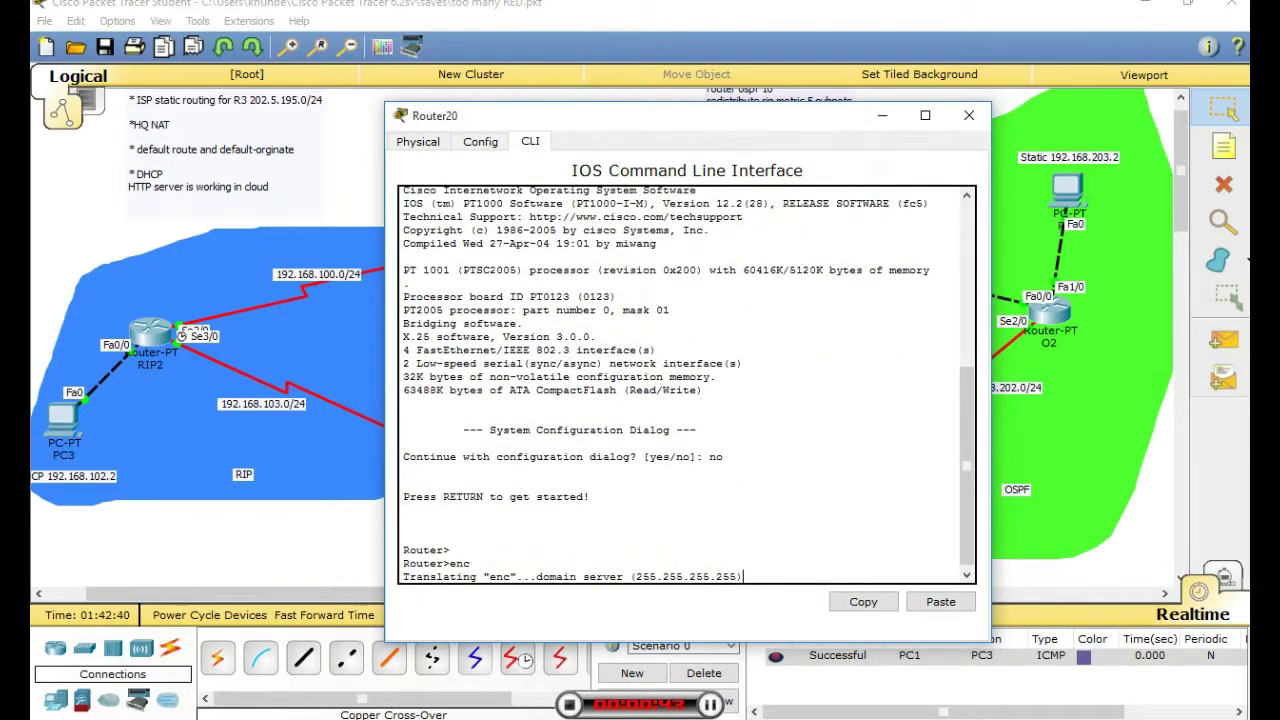
key("ctrl+shift+6")
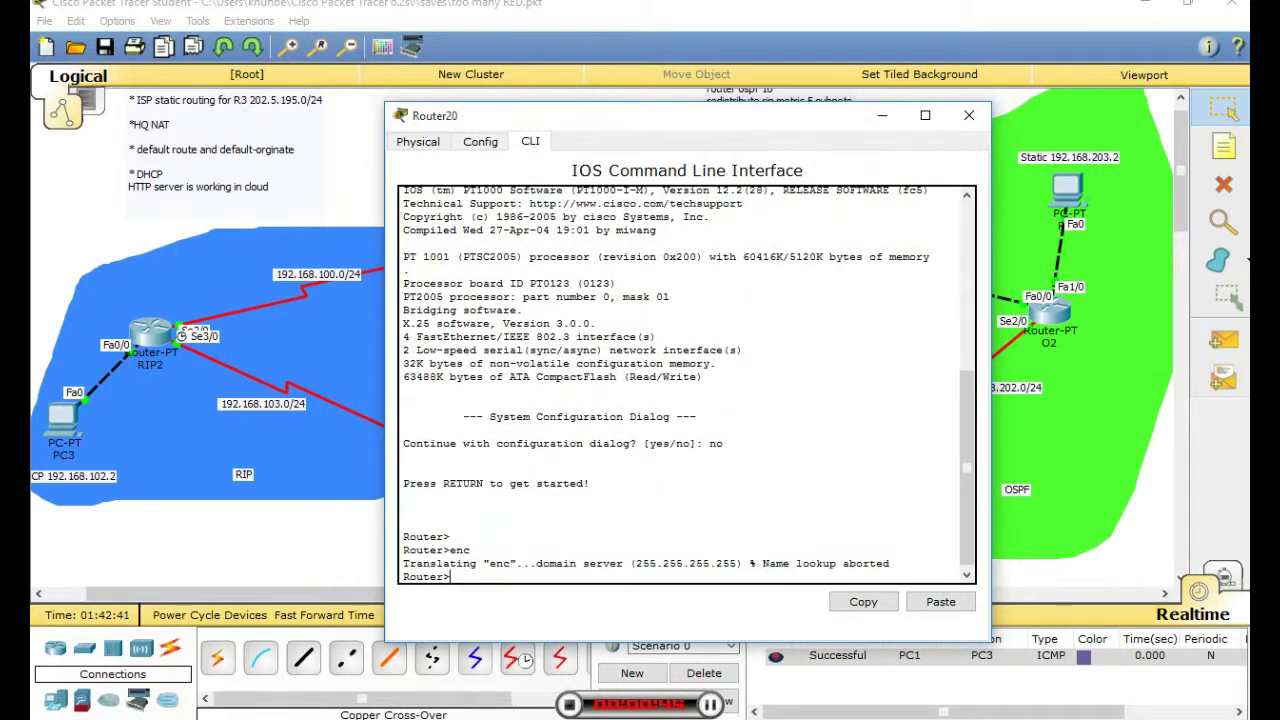
- Enter privileged and global configuration mode on Router20 and set its hostname to ISP
type("en")
key("Return")
type("co")
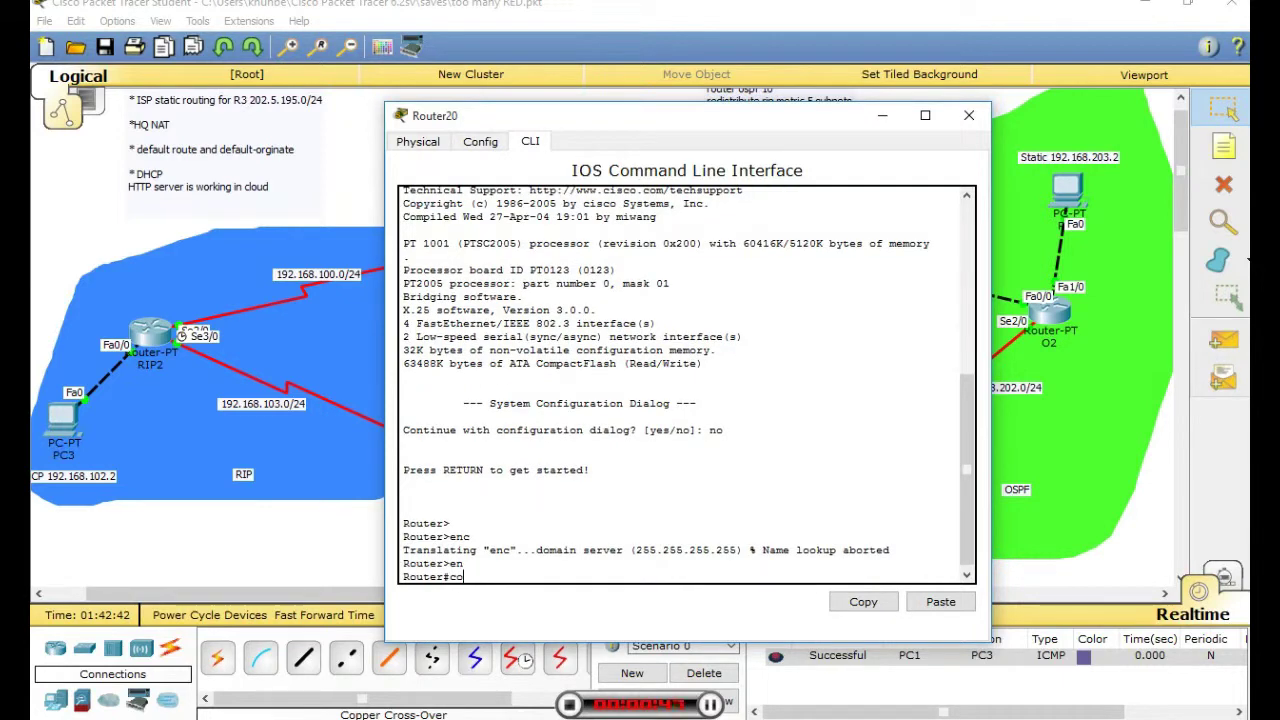
type("nf t")
key("Return")
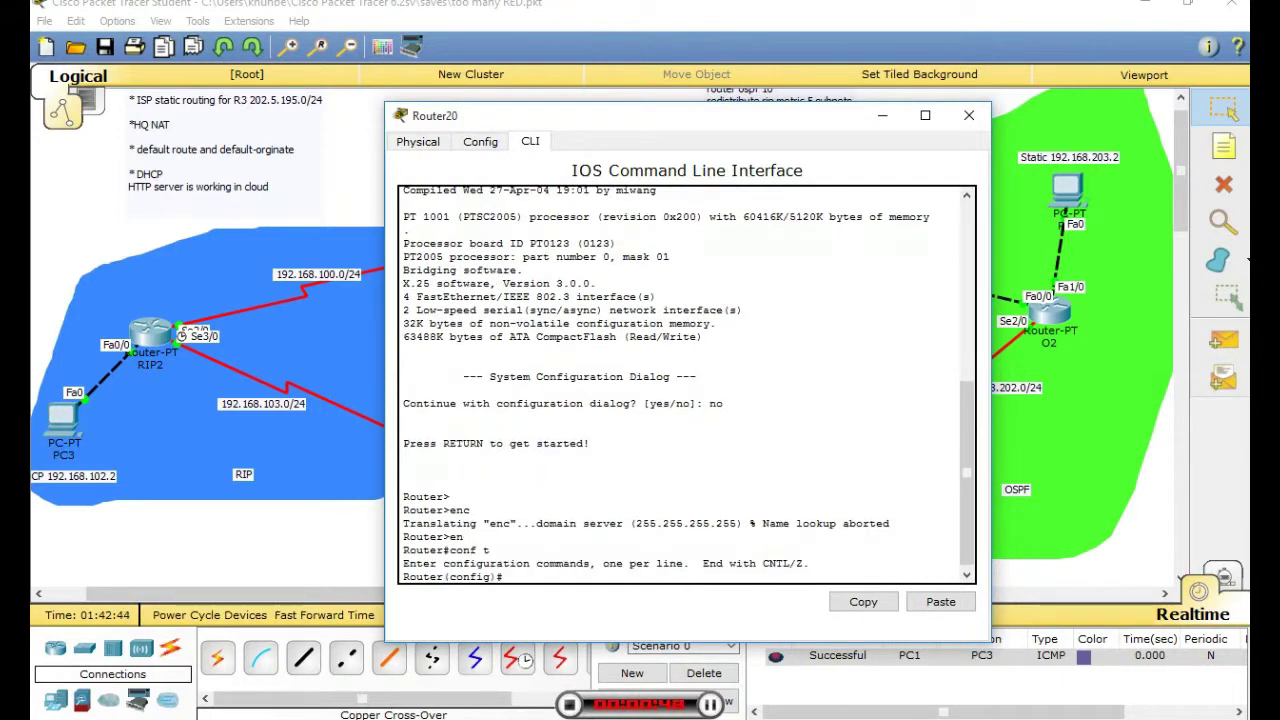
type("ho")
key("Tab")
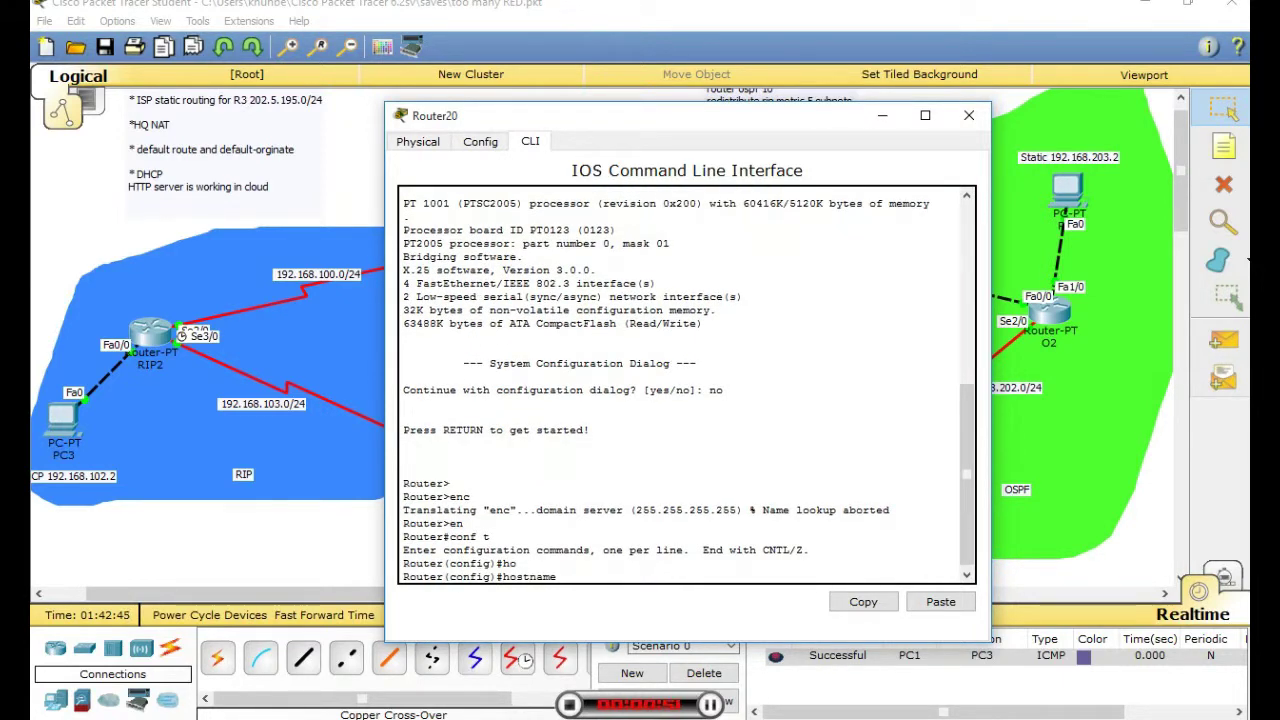
type("ISP")
key("Return")
- Move the Router20 window clear of the server link and enter interface configuration for fastEthernet 1/0
left_click_drag(698, 115, 960, 96)
type("in")
key("Tab")
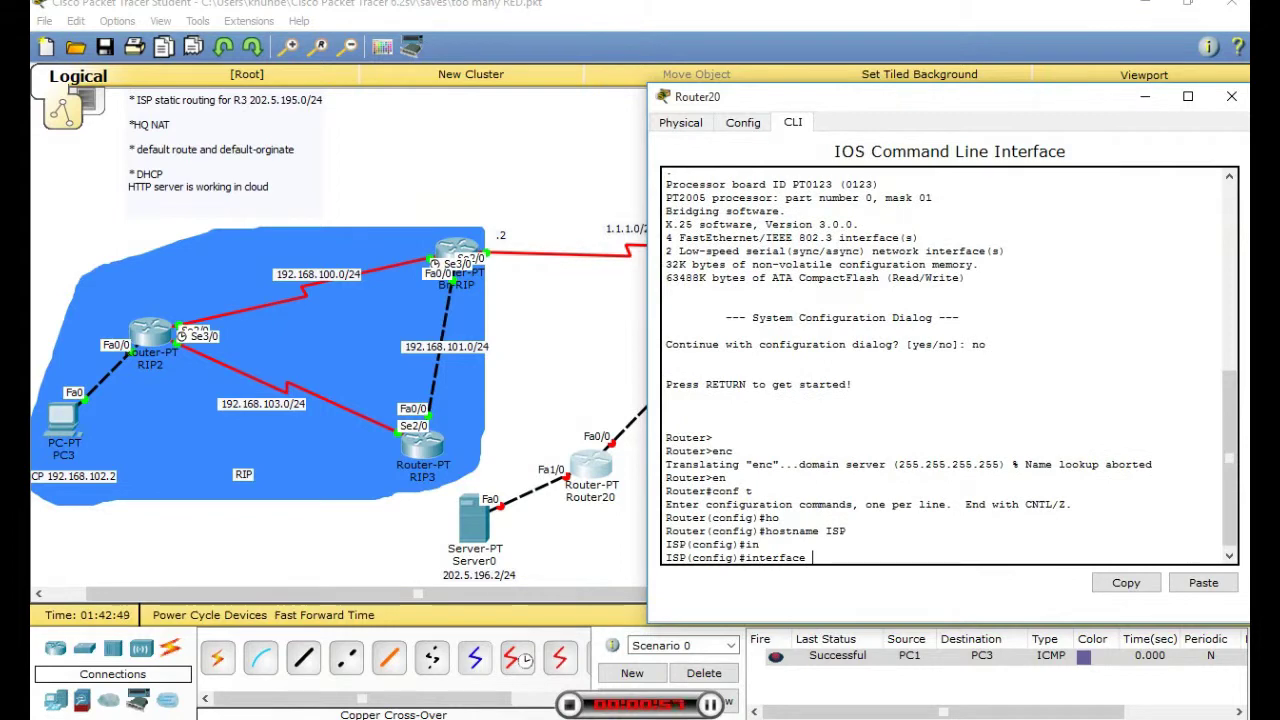
type("fa")
key("Tab")
type("1/0")
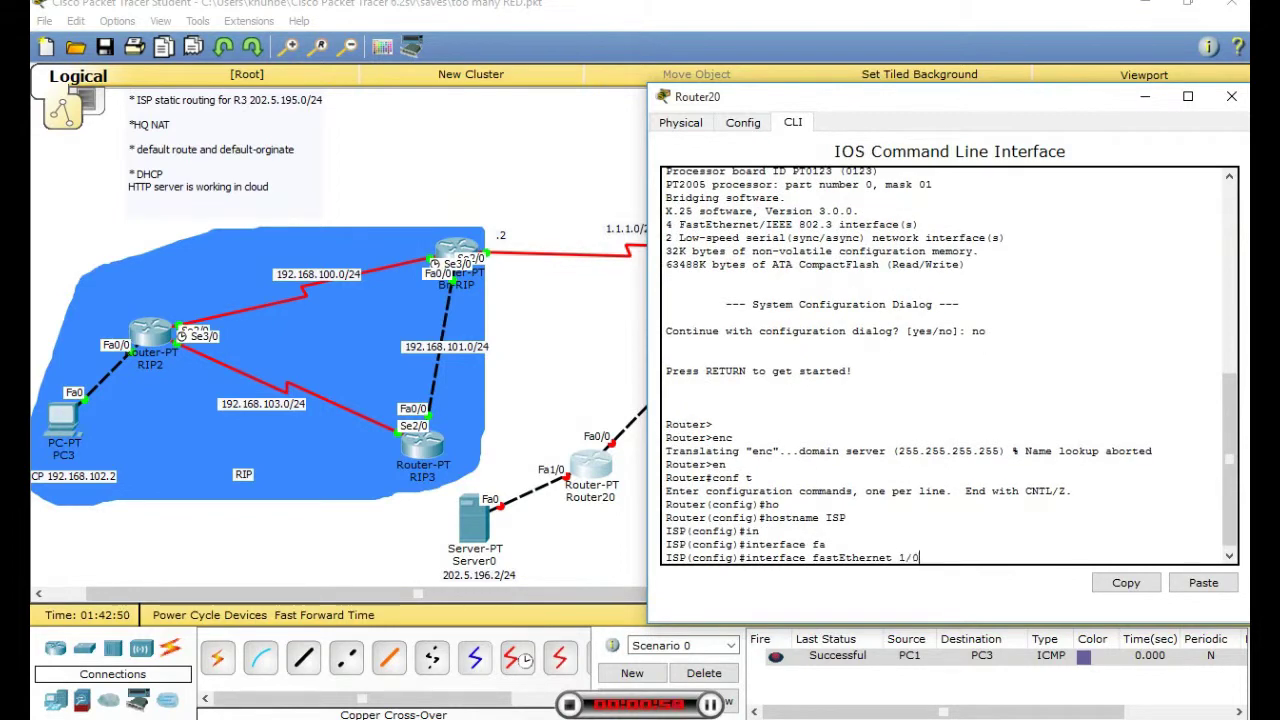
key("Return")
- Assign 202.5.196.1 with mask 255.255.255.0 to ISP's fastEthernet 1/0 and enable the interface with no shutdown
type("ip ad")
key("Tab")
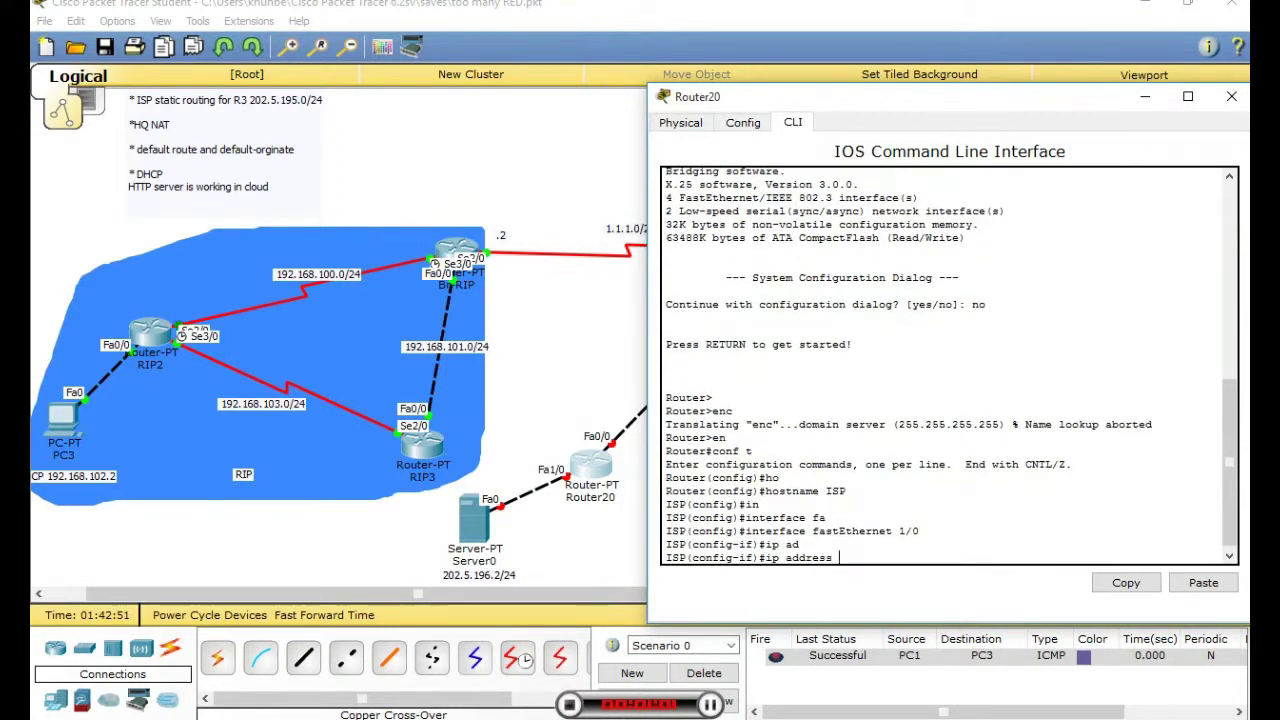
right_click(976, 422)
left_click(1010, 460)
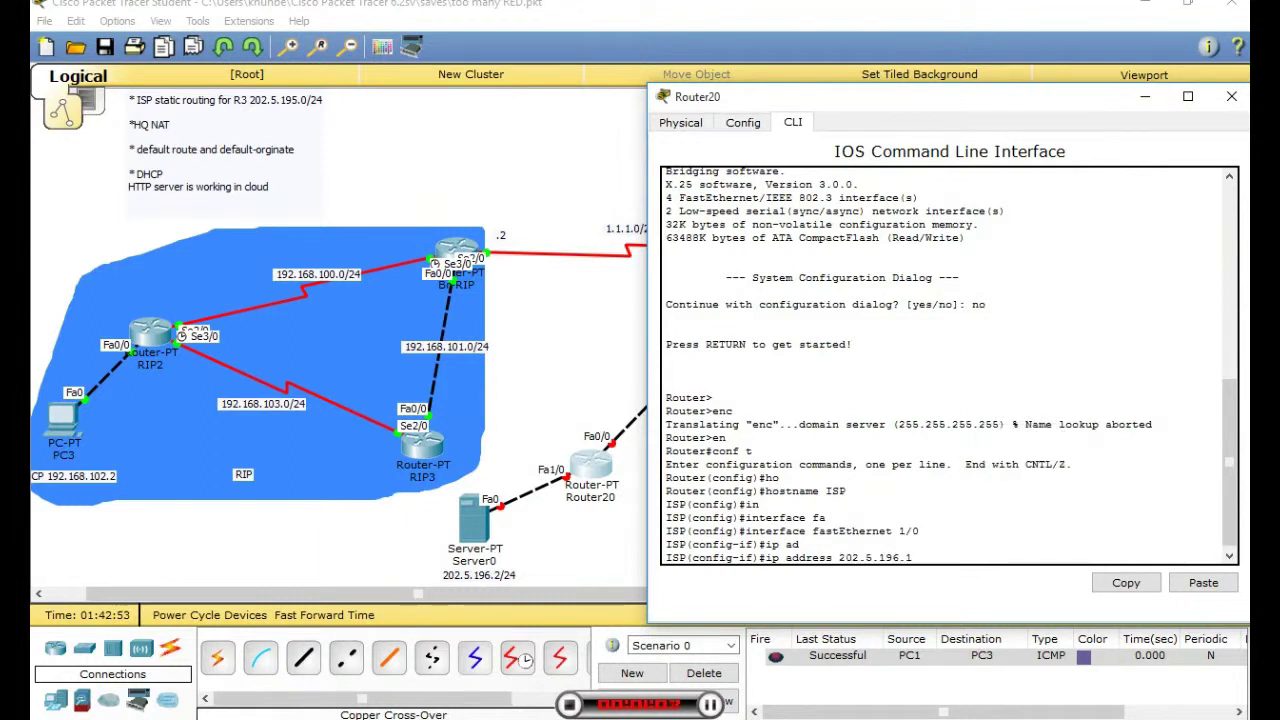
type("2")
type("55.2555.255.0")
key("Return")
type("no shu")
key("Tab")
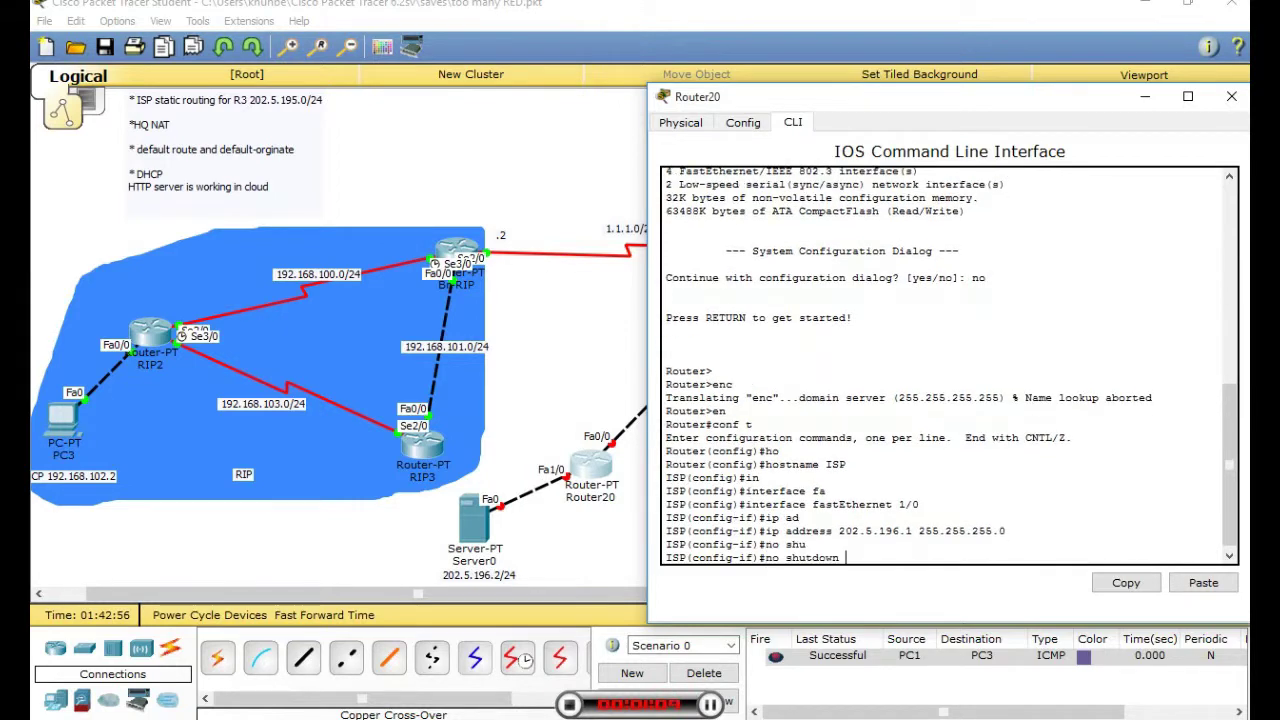
key("Return")
key("Return")
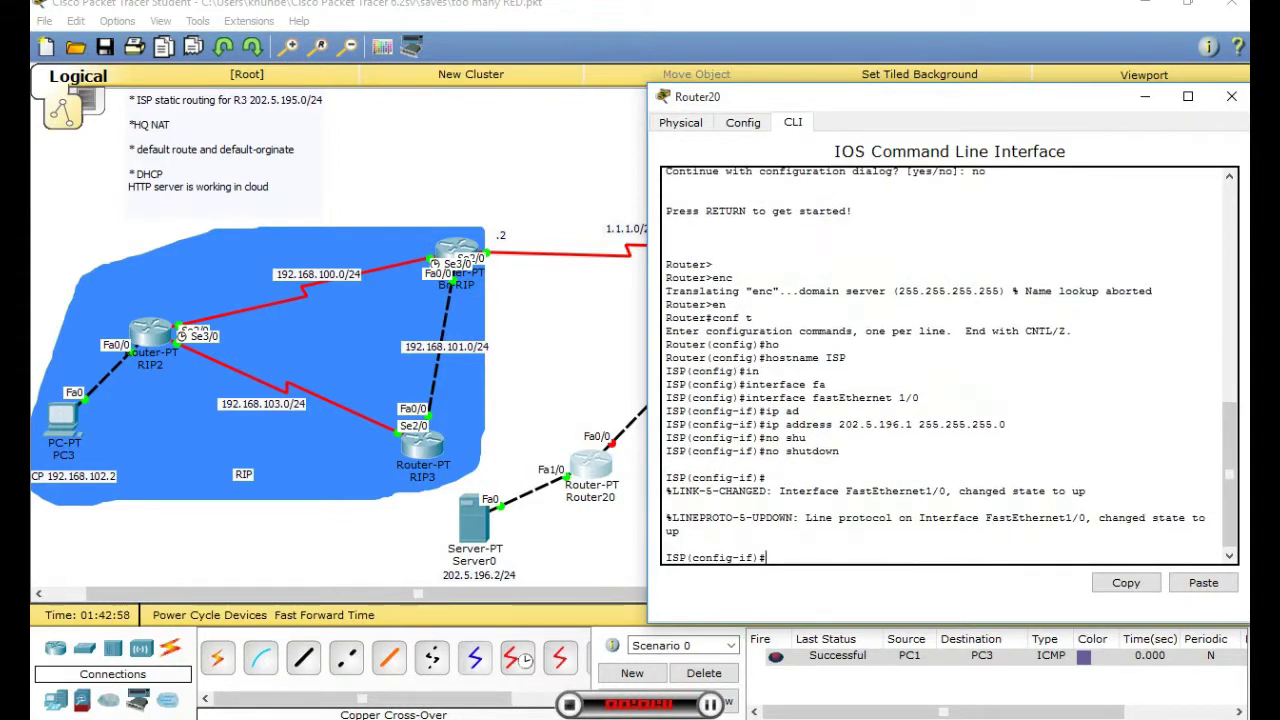
- Enter interface configuration for ISP's fa0/0 and enable the interface with no shutdown
type("inter")
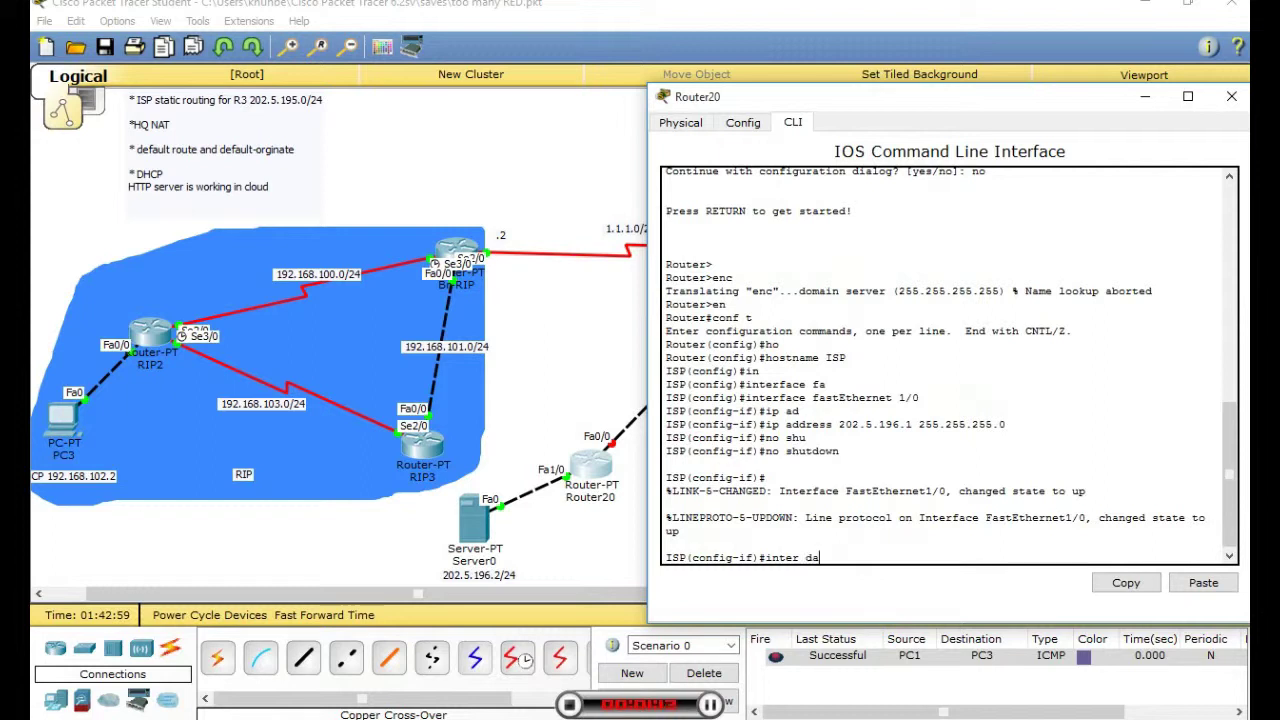
type(" fa0/0")
key("Return")
type("no sh")
key("Tab")
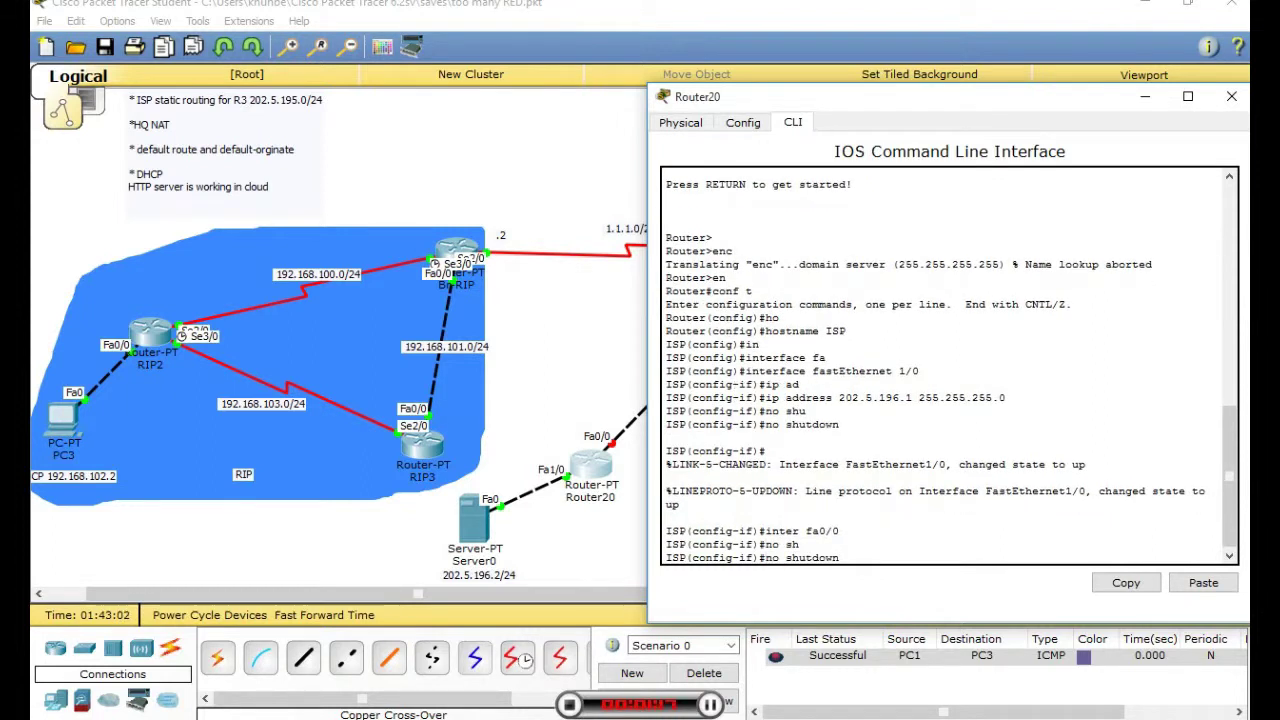
key("Return")
key("Return")
key("Return")
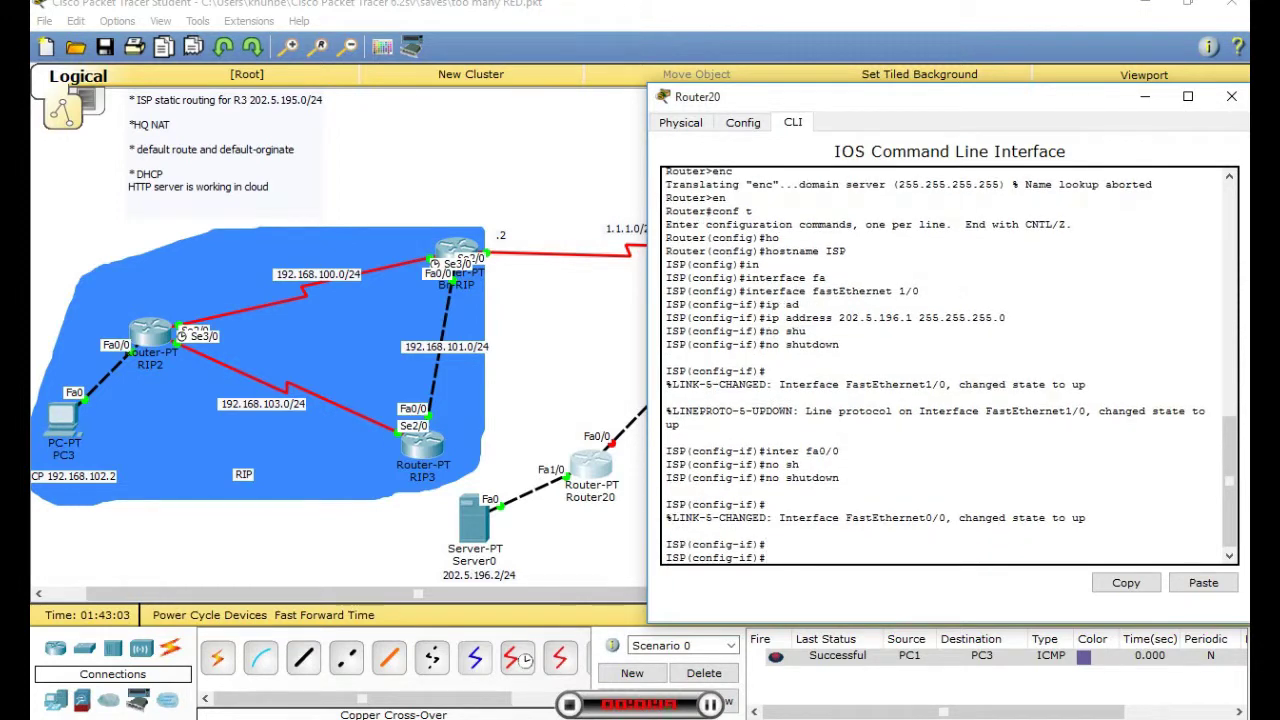
- Assign 202.5.195.1 with mask 255.255.255.0 to ISP's fa0/0, issue no shutdown again and close the Router20 window
type("ip ad")
key("Tab")
type("202")
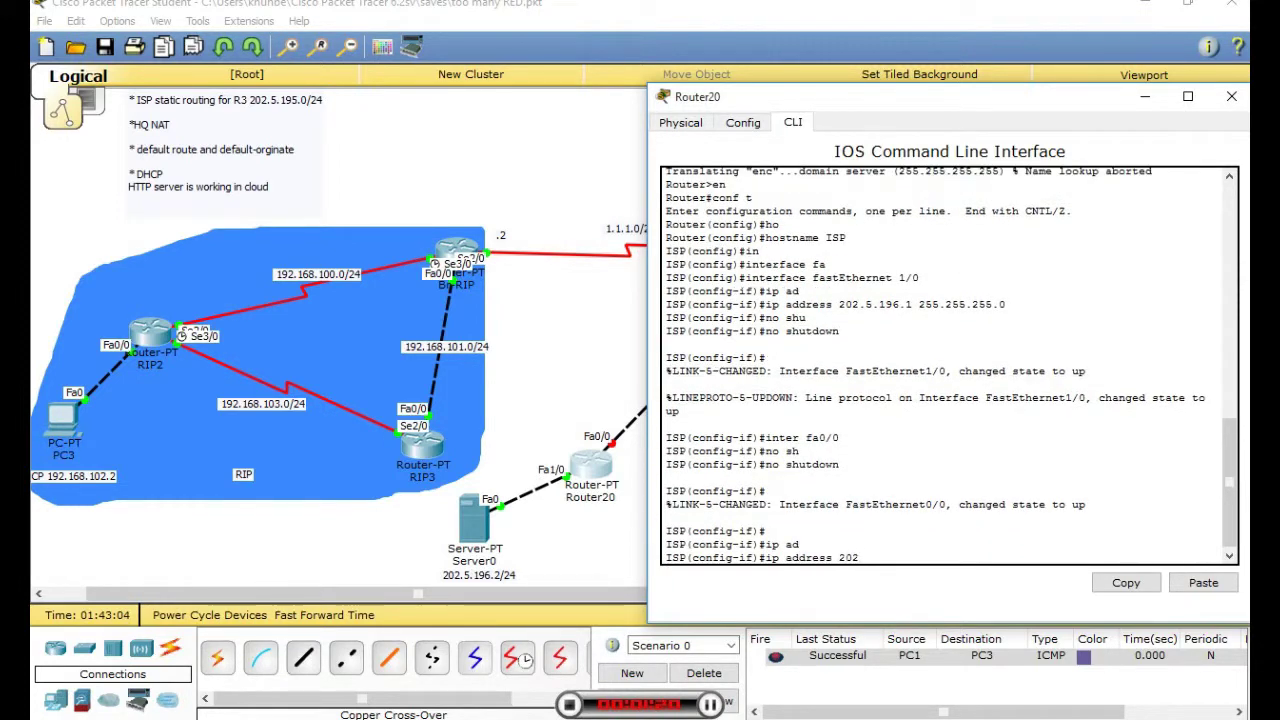
type(".5.195.1 2552.5")
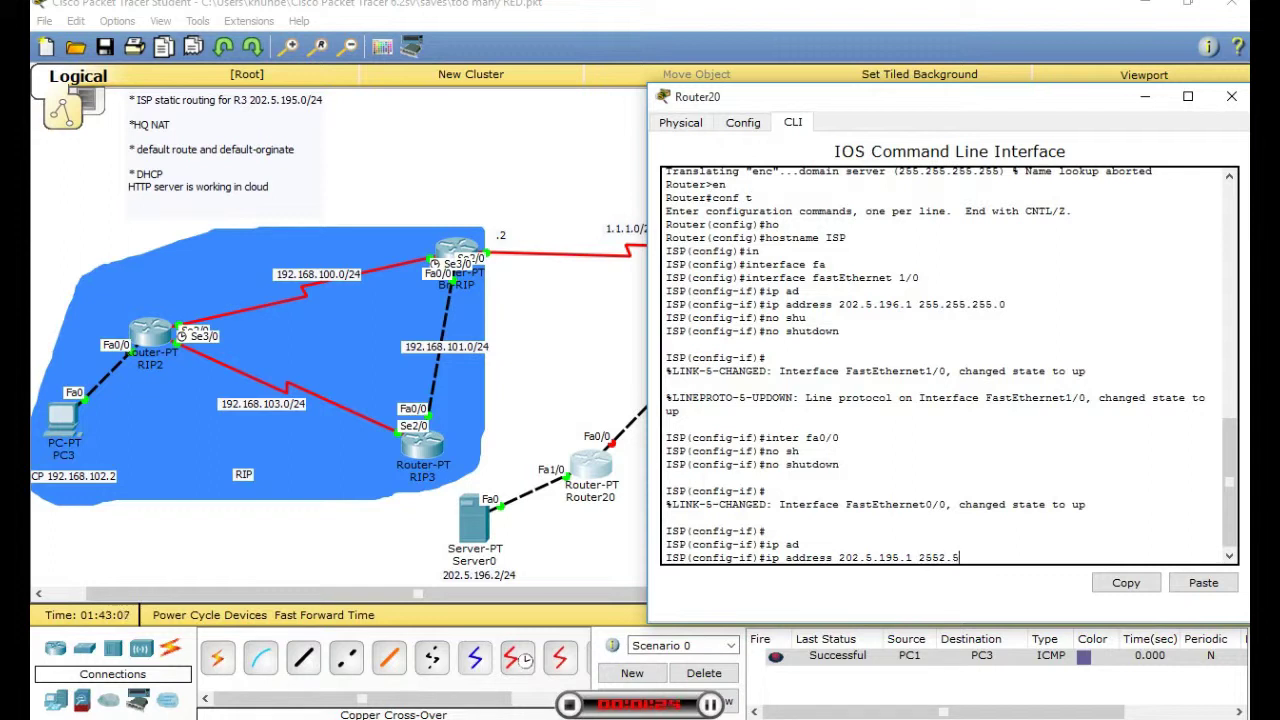
key("BackSpace")
key("BackSpace")
key("BackSpace")
type(".255.255.0")
key("Return")
type("no shu")
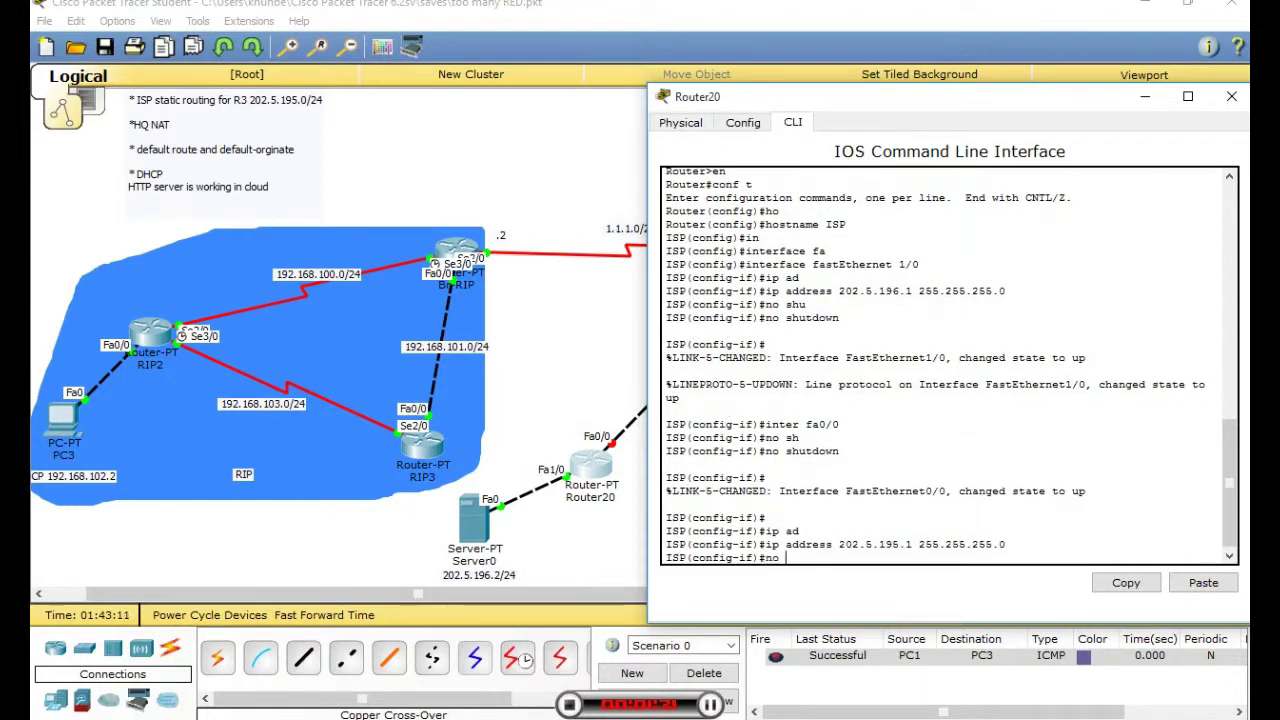
key("Tab")
key("Return")
key("Return")
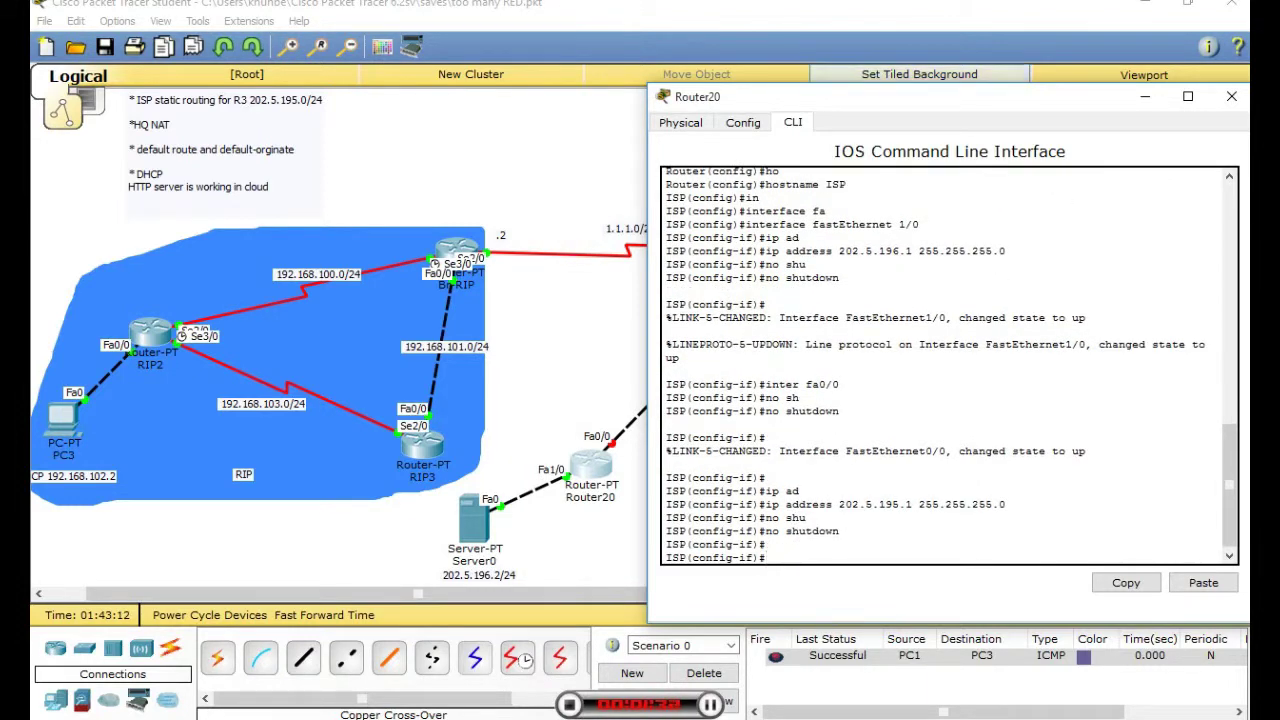
left_click_drag(920, 84, 538, 131)
left_click(850, 132)
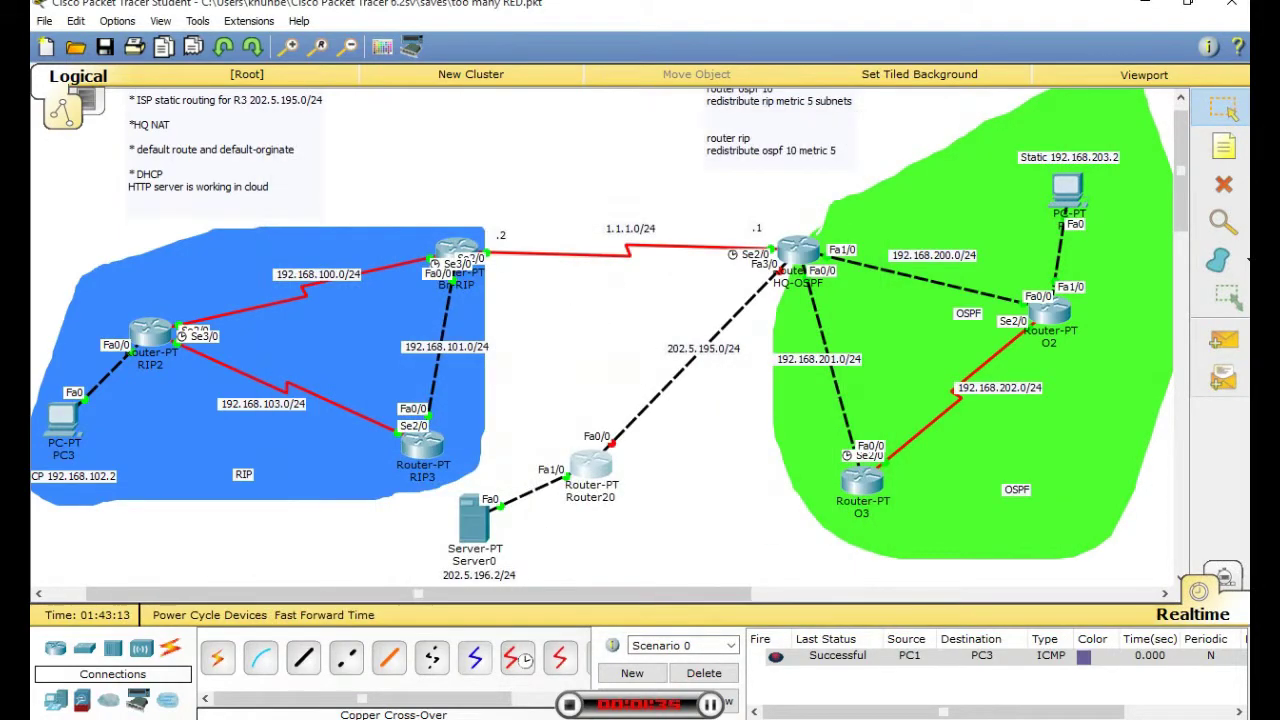
- Turn on HQ-OSPF's FastEthernet3/0 port, set its IP address to 202.5.195.2 and close the router window
left_click(798, 251)
left_click_drag(690, 120, 937, 112)
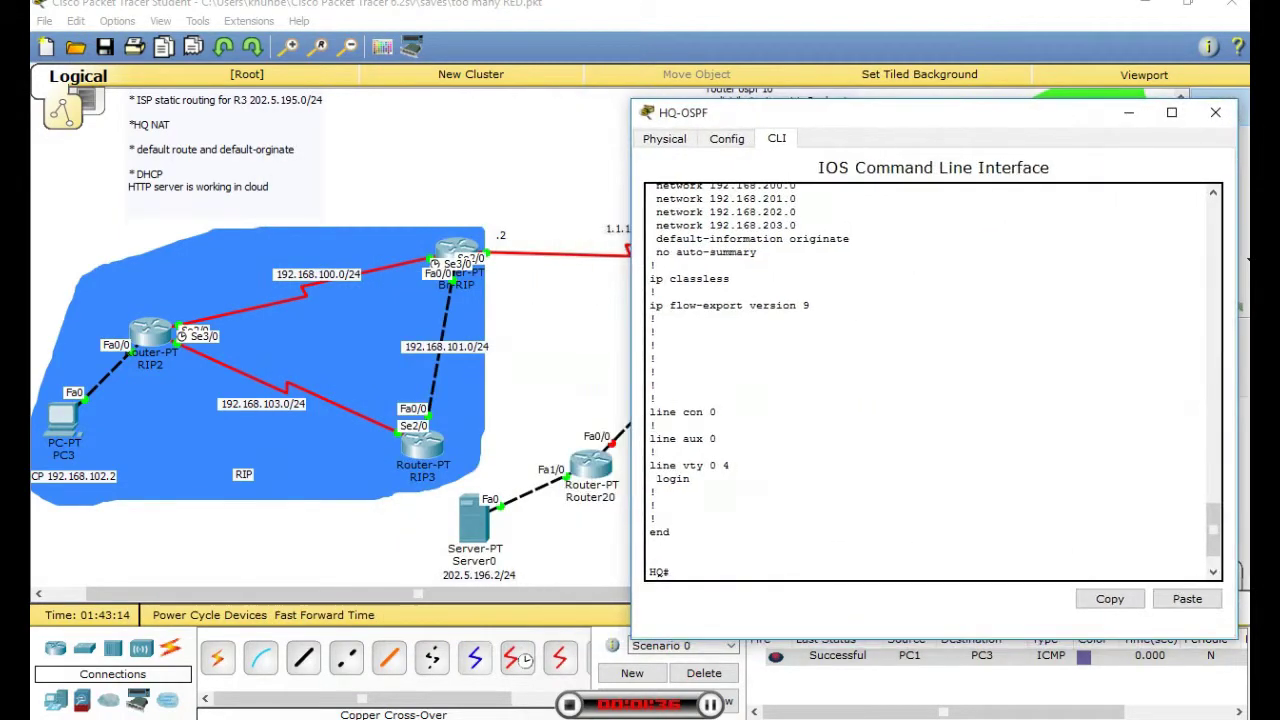
left_click(727, 139)
left_click(702, 351)
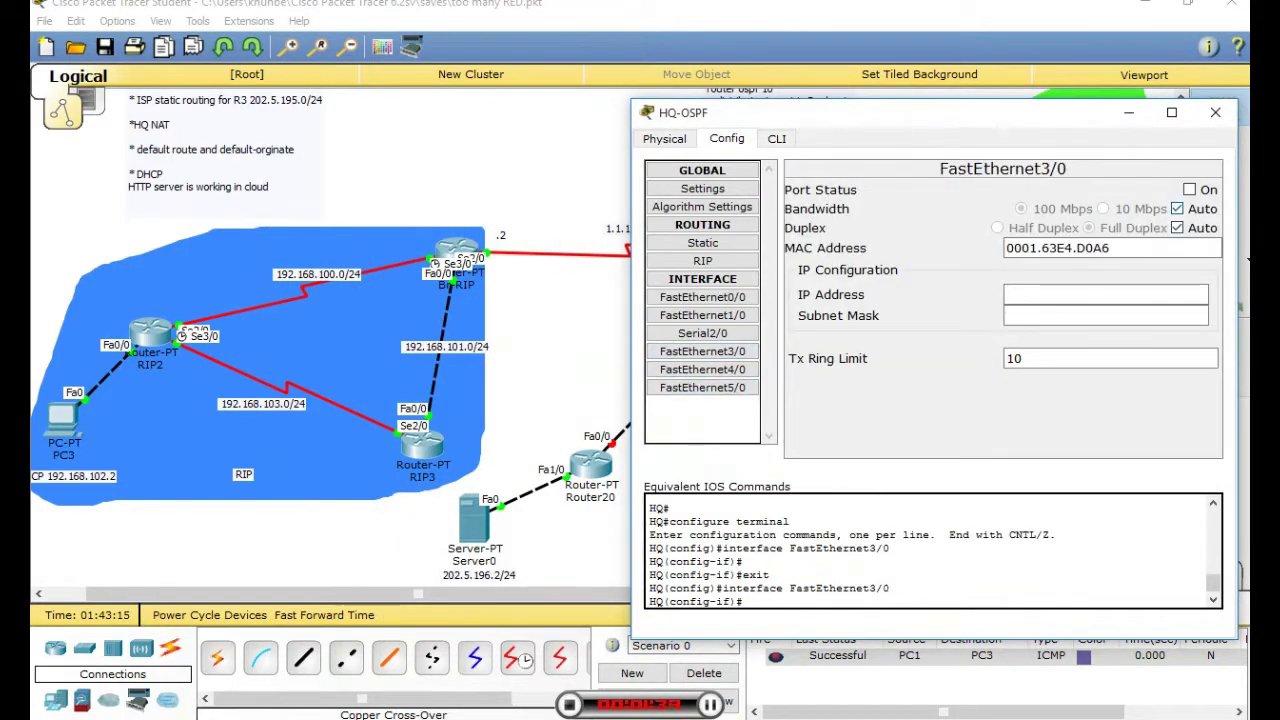
left_click(1189, 189)
left_click(1105, 295)
type("202.5.196.1")
key("BackSpace")
key("BackSpace")
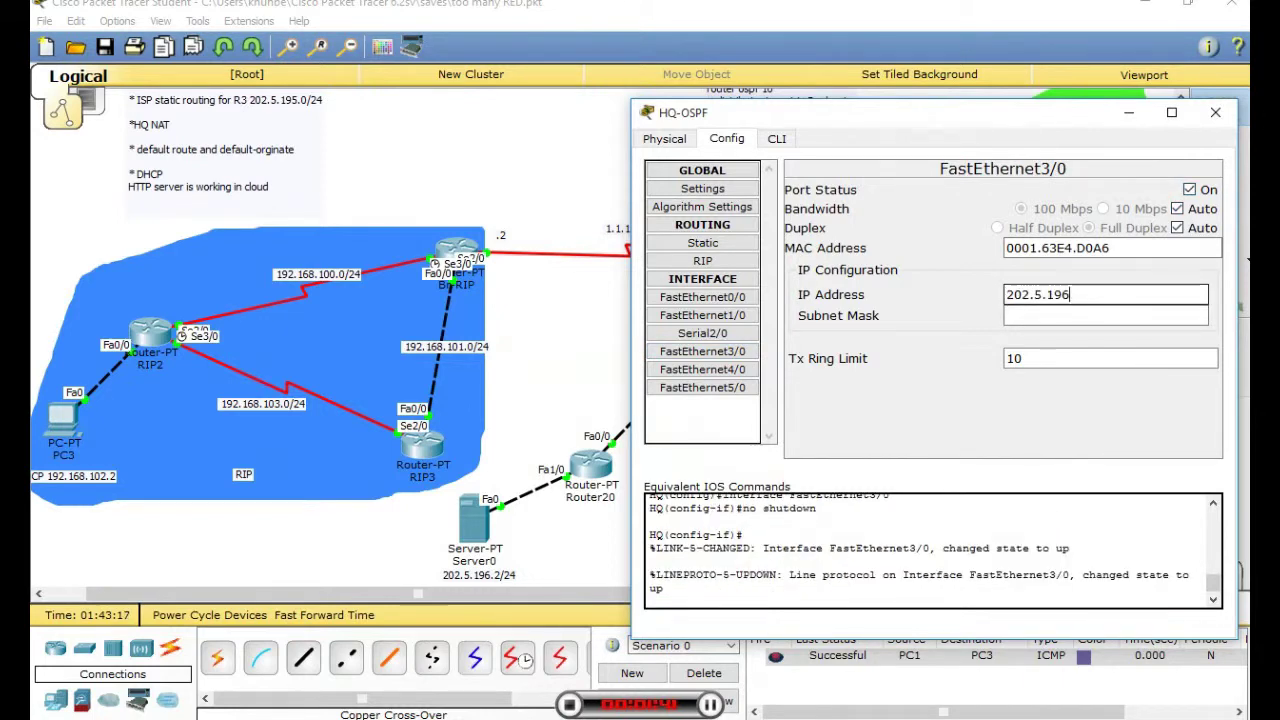
type("5.2")
key("Tab")
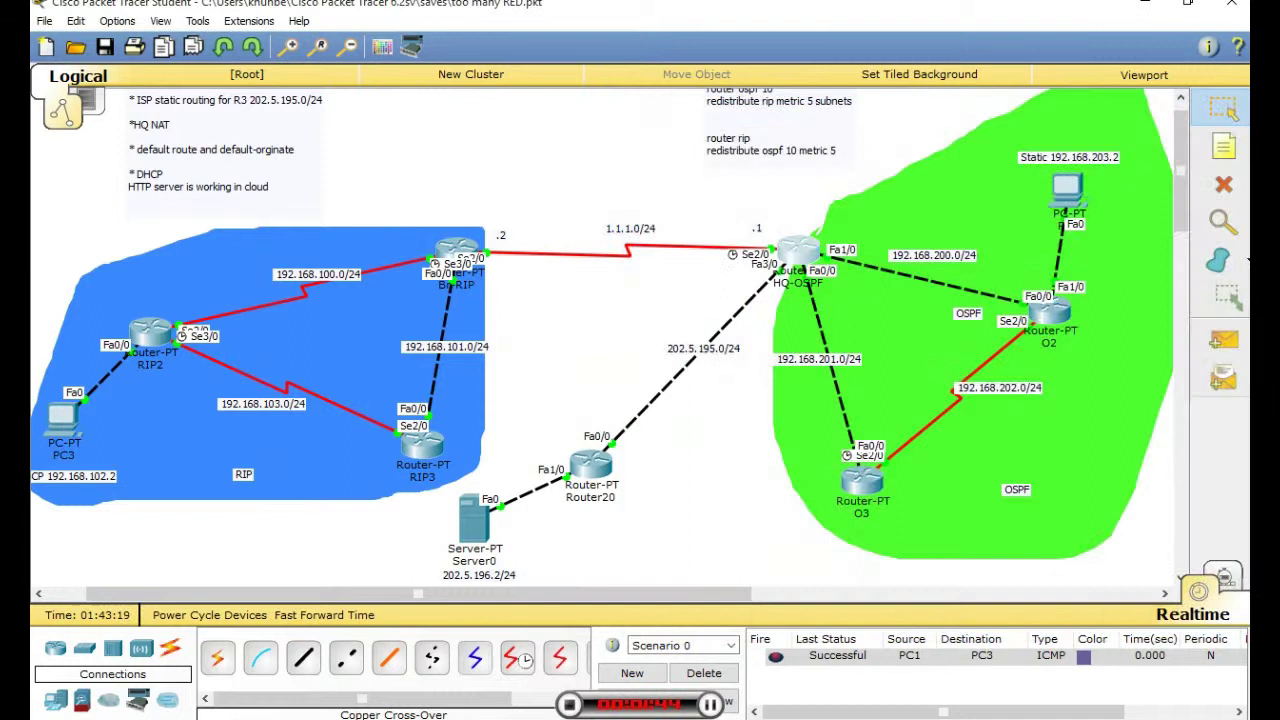
left_click(1215, 112)
- Send a simple PDU from HQ-OSPF to Router20 to test the link between them
left_click(1223, 340)
left_click(799, 252)
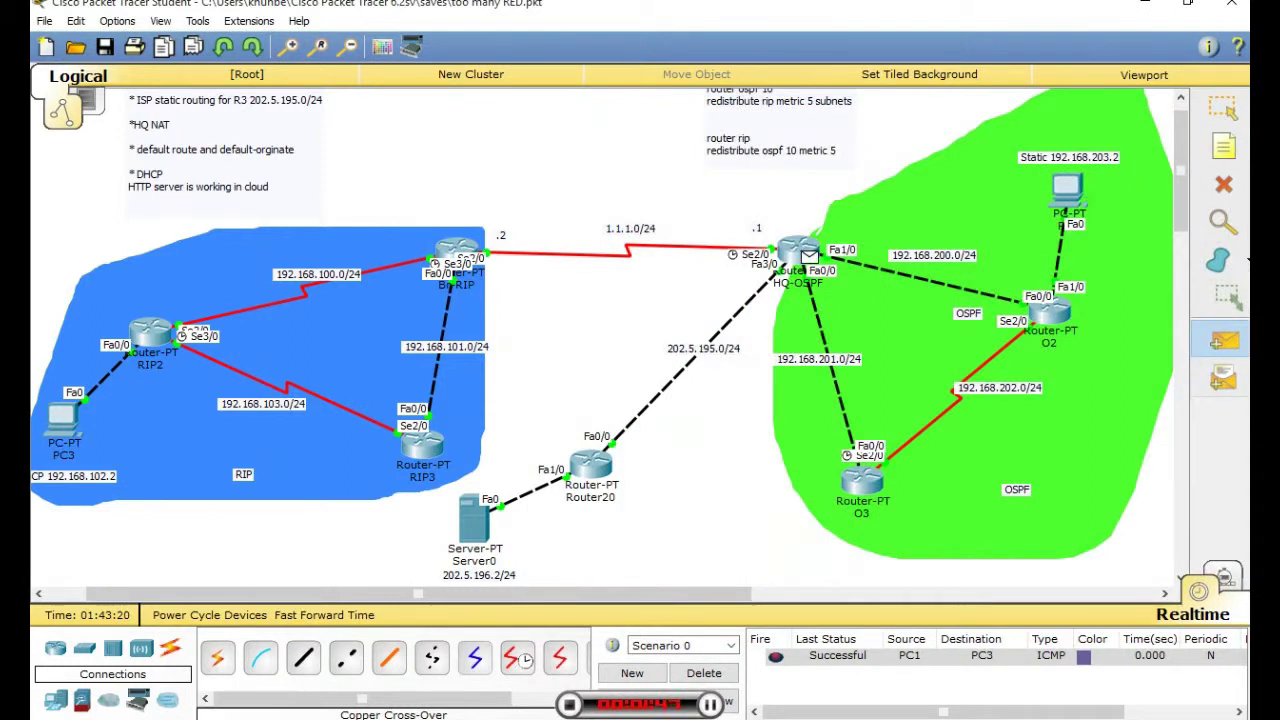
left_click(591, 466)
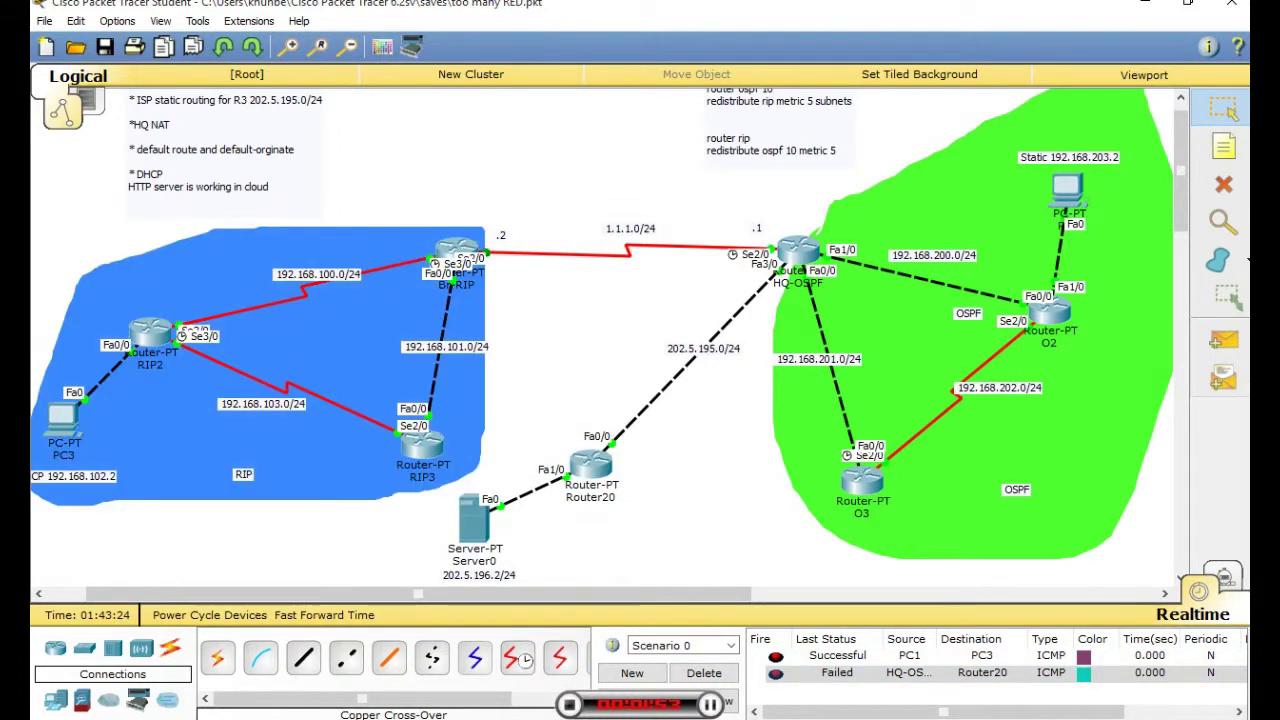
- Group Router20 and Server0 into a new cluster and move the 202.5.195.0/24 label beside the cluster's link to HQ-OSPF
mouse_move(472, 518)
left_mouse_down()
mouse_move(651, 543)
mouse_move(703, 537)
mouse_move(635, 561)
left_mouse_up()
left_click_drag(540, 426, 711, 559)
left_click(470, 74)
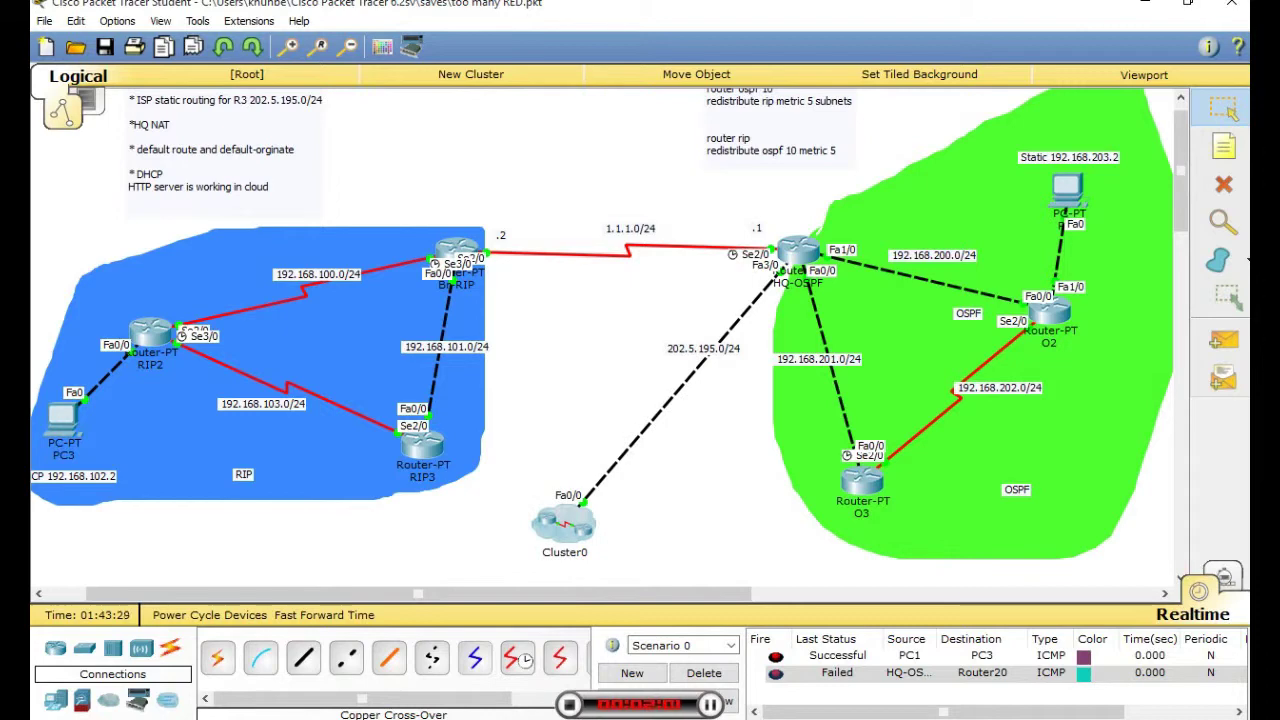
left_click_drag(703, 348, 685, 362)
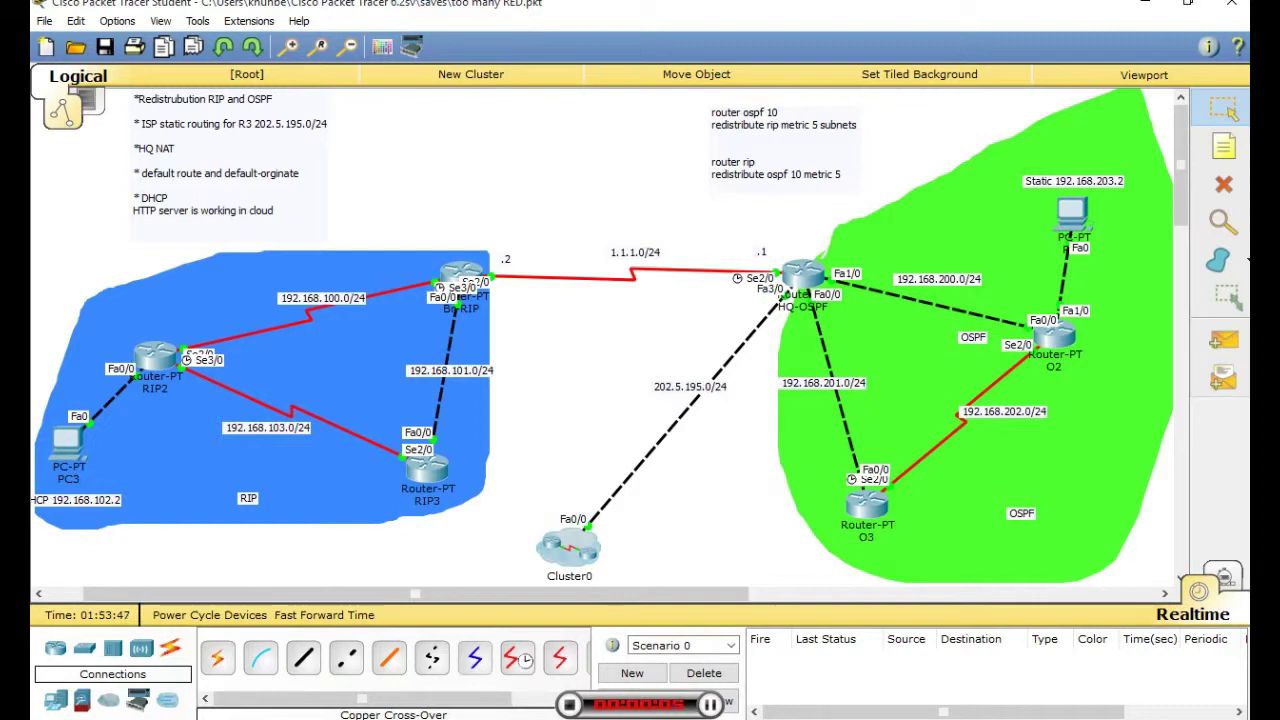
- Open Router20 inside Cluster0 and display its routing table with sh ip route
left_click(568, 548)
left_click(595, 488)
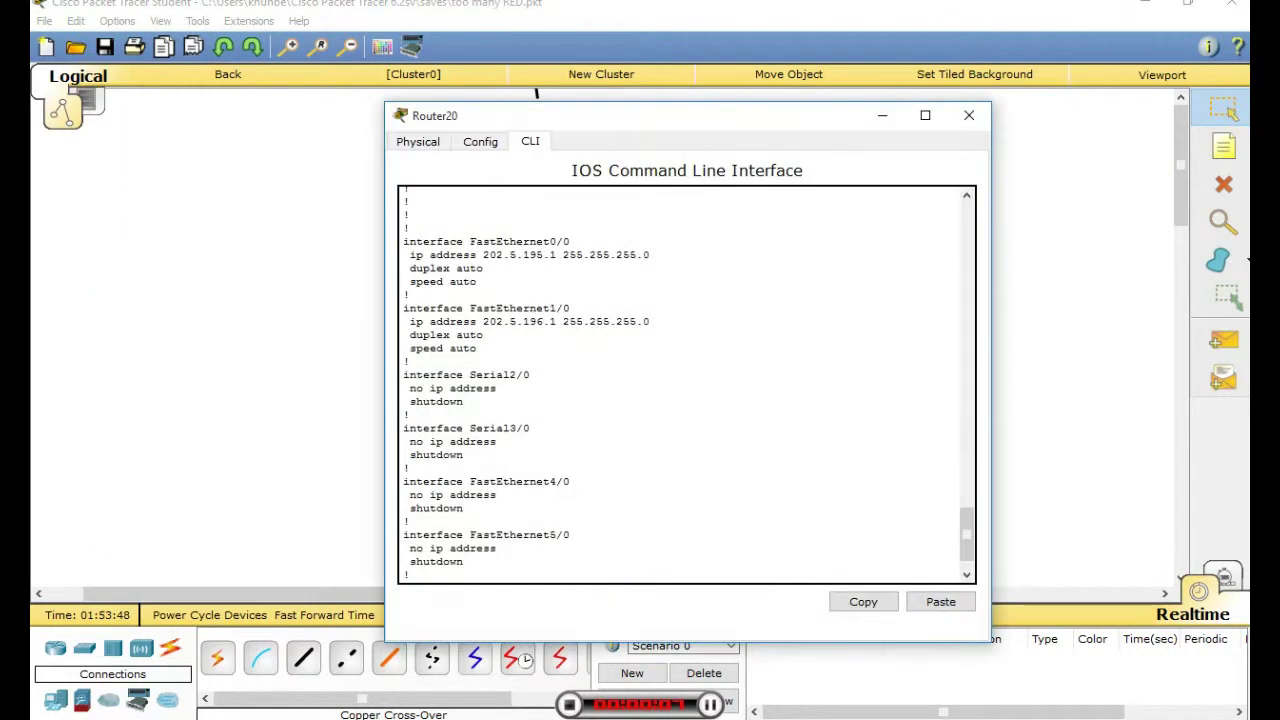
key("space")
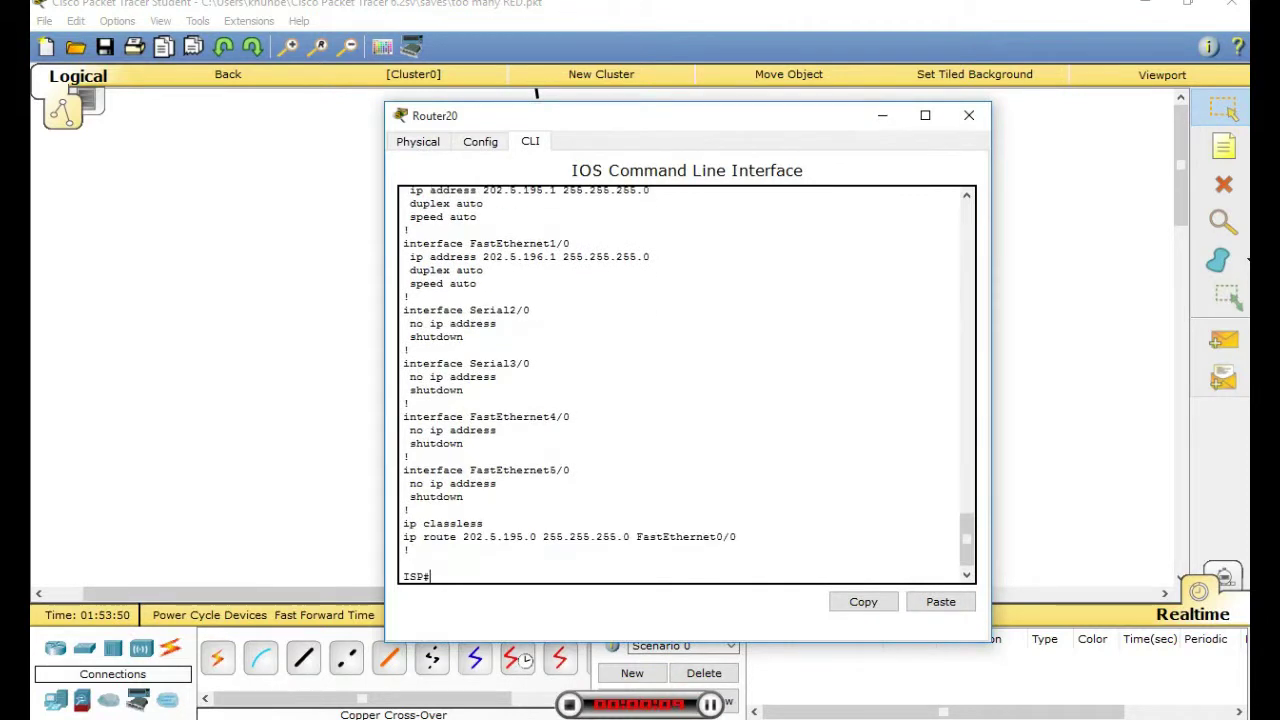
type("ip rou")
key("Tab")
key("Return")
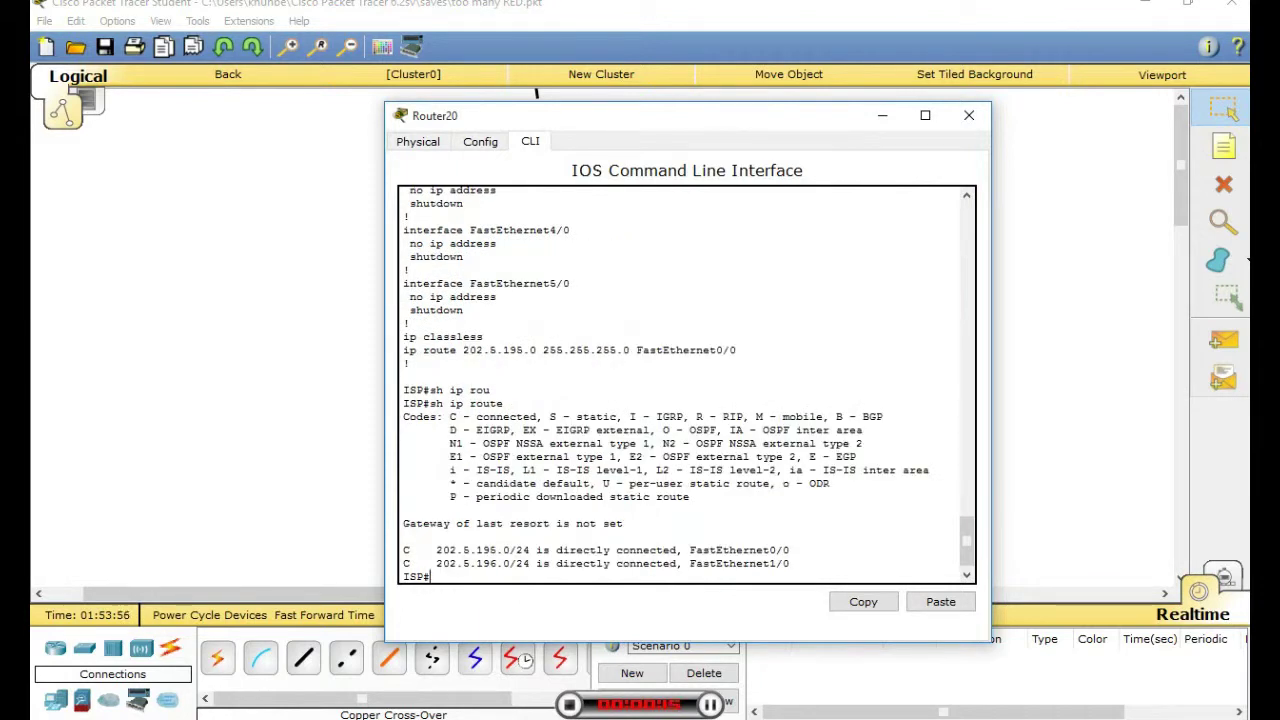
- Display ISP's running configuration, examine its static ip route line, and return to the root topology
type("sh run")
key("Return")
key("space")
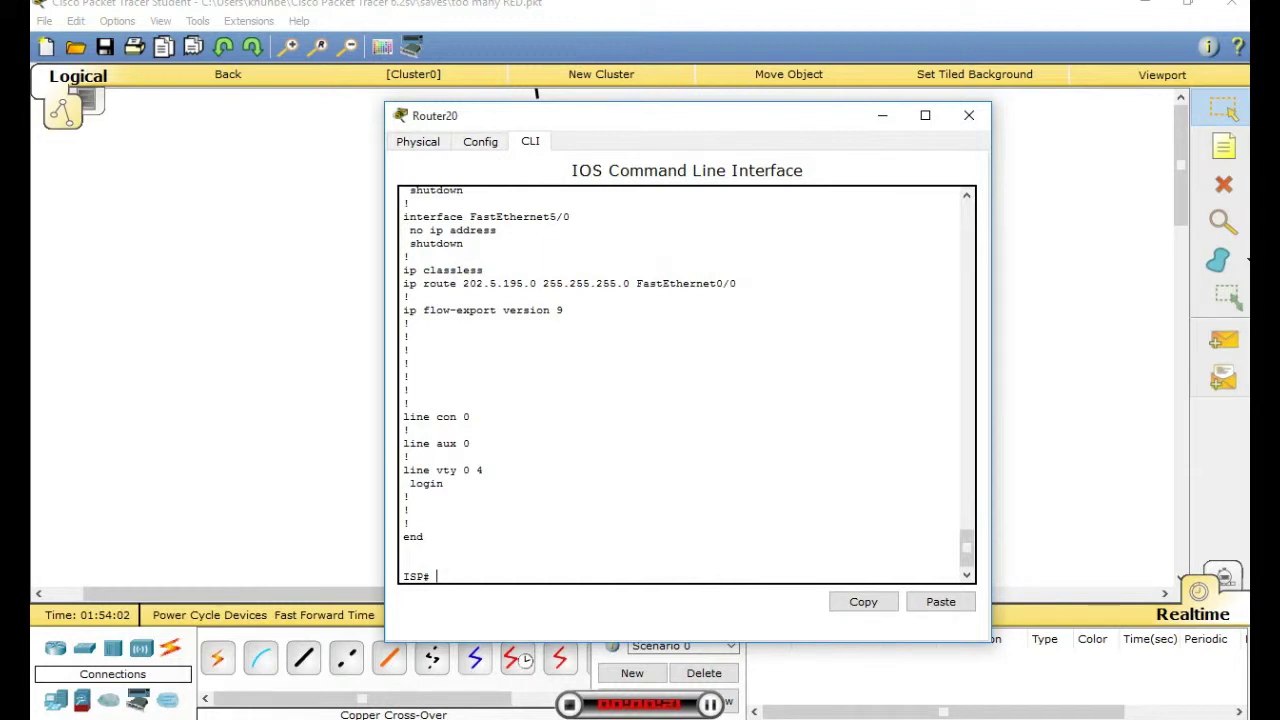
double_click(414, 576)
left_click_drag(452, 484, 488, 471)
left_click_drag(404, 284, 537, 283)
left_click(490, 284)
left_click(537, 283)
left_click_drag(409, 296, 484, 270)
left_click(968, 115)
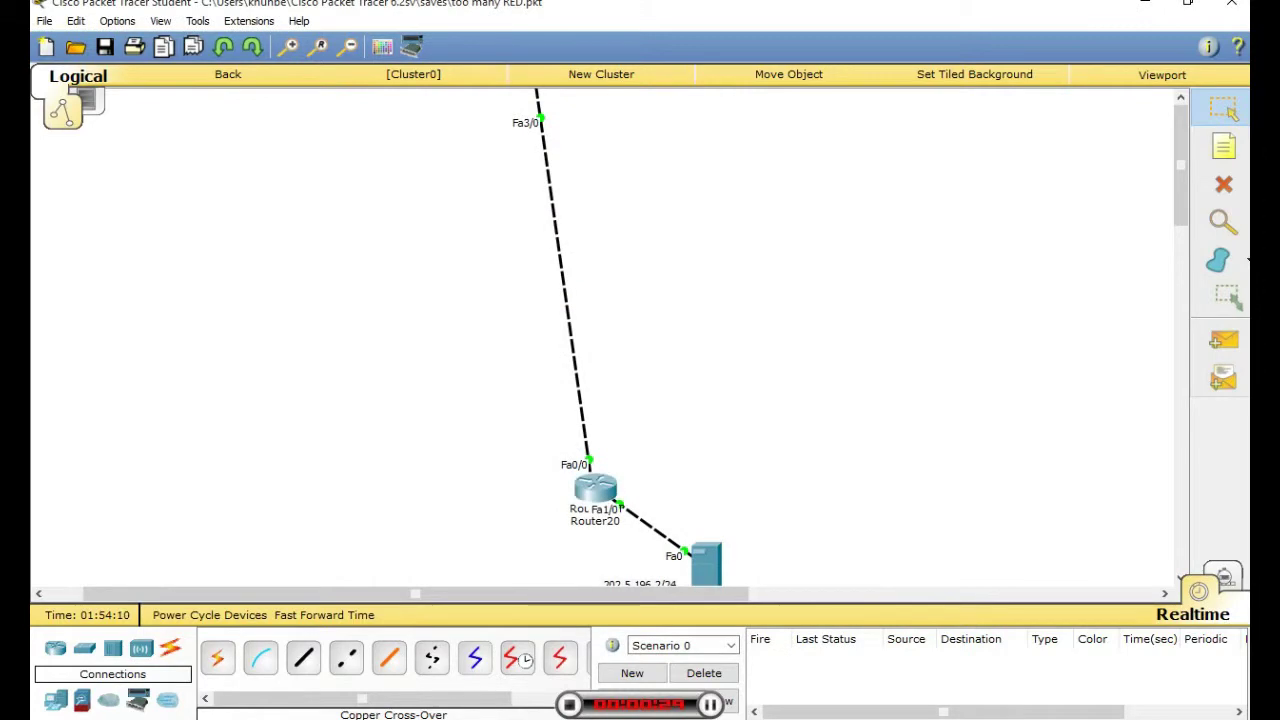
left_click(228, 74)
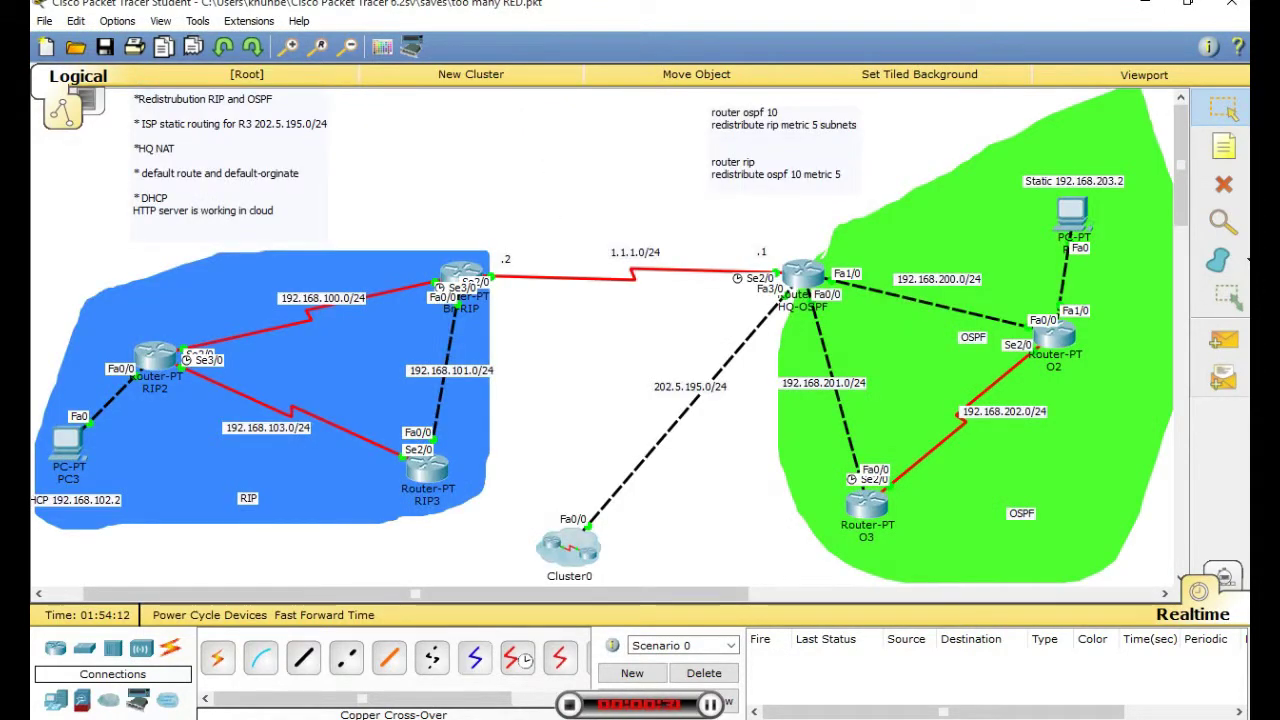
- Display O3's routing table from privileged mode and examine the 0.0.0.0/0 default route and its next hop
left_click(866, 500)
key("Return")
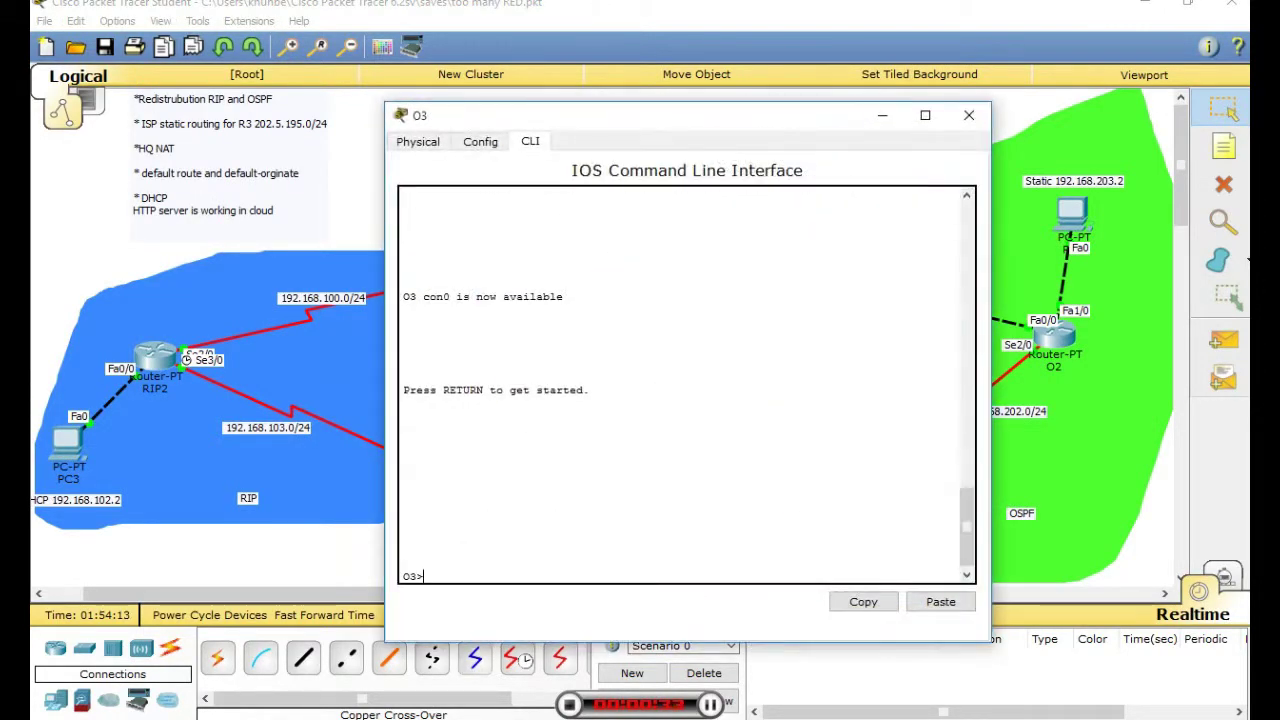
type("en")
key("Return")
type("sh ip ")
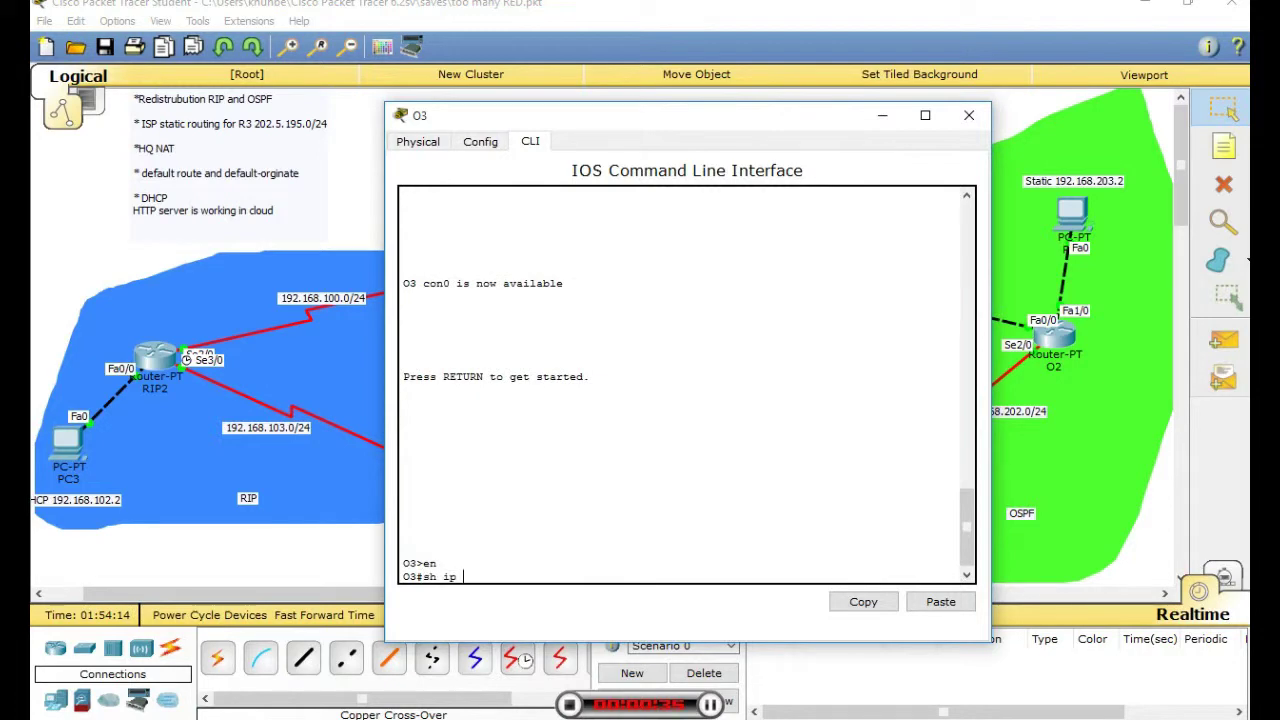
type("rou")
key("Tab")
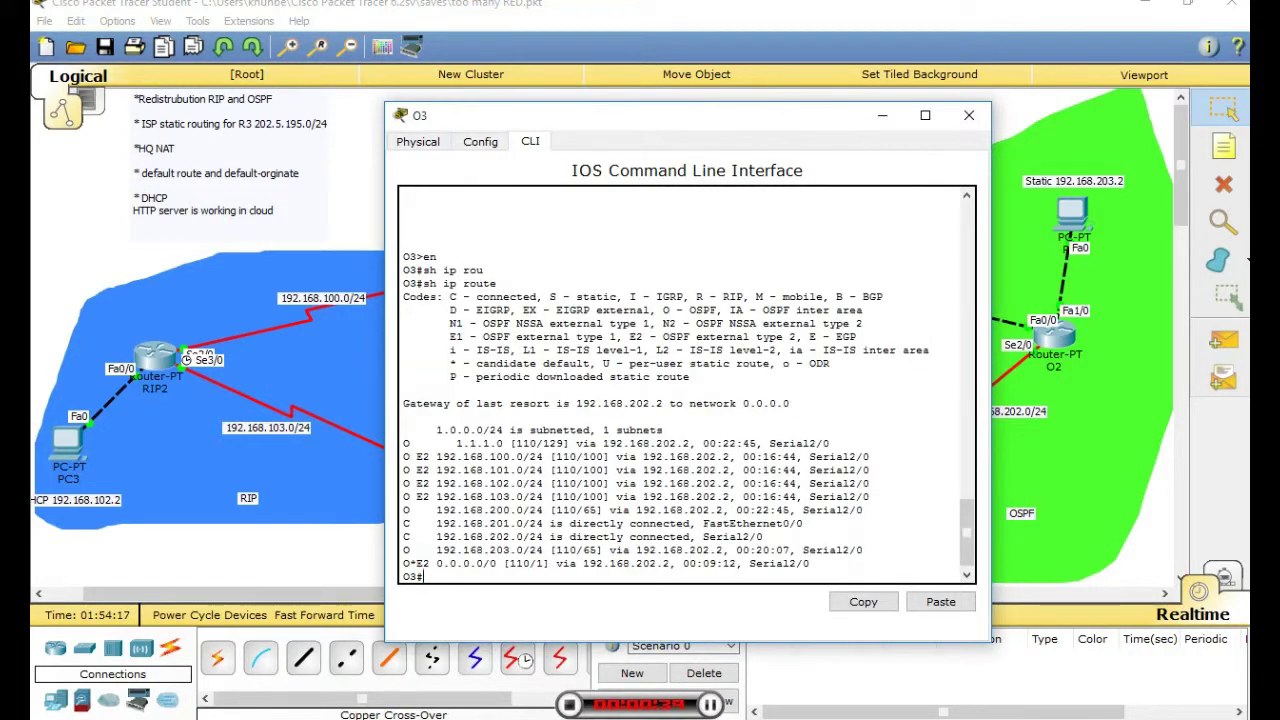
left_click_drag(436, 563, 492, 563)
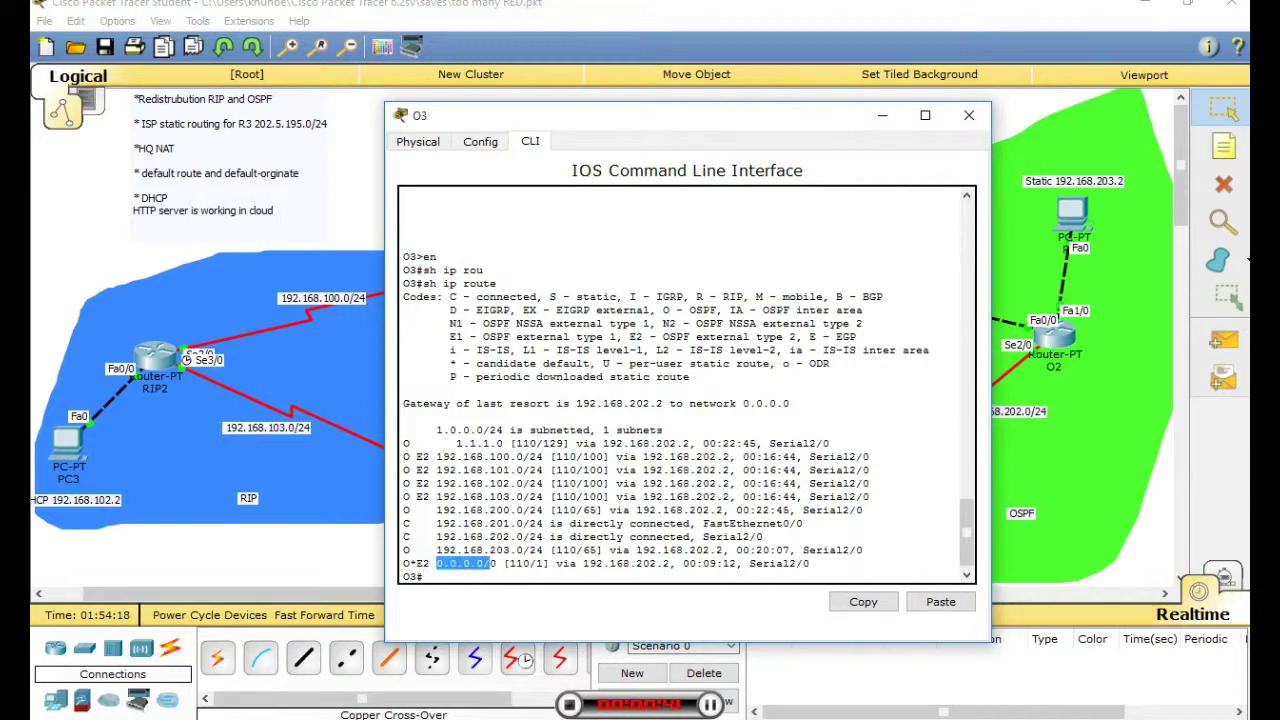
left_click(490, 564)
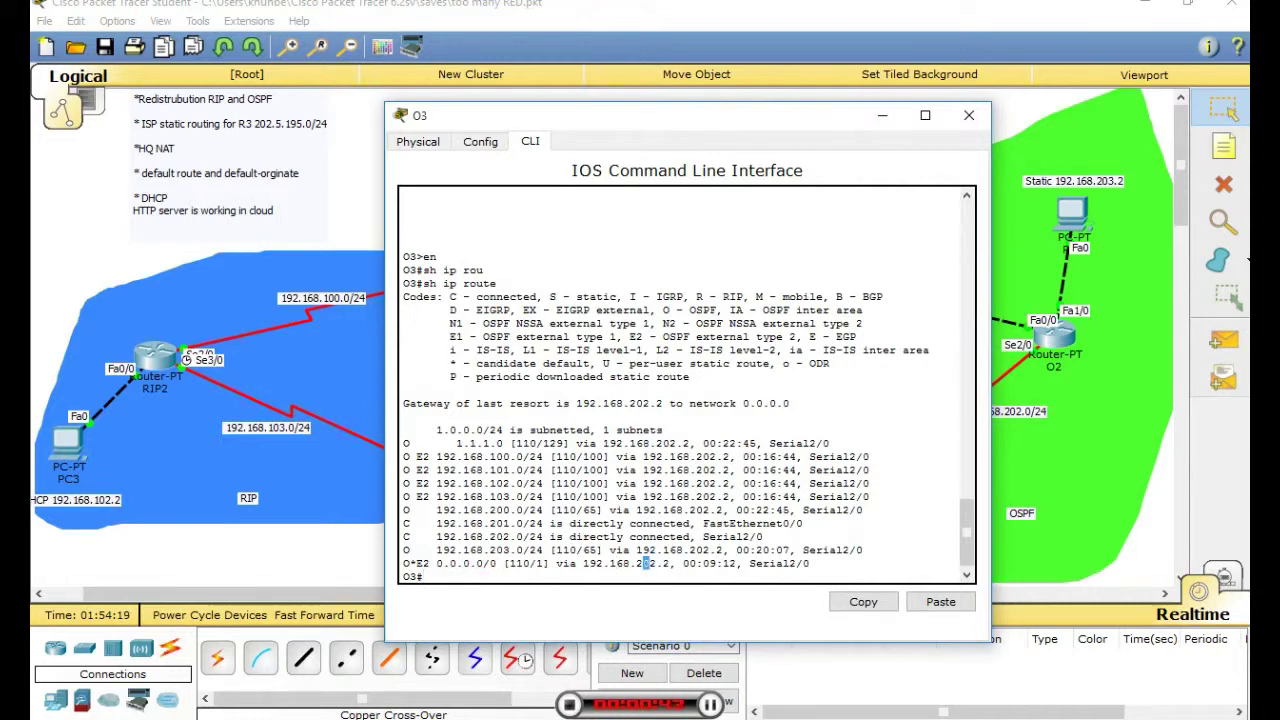
left_click_drag(650, 563, 596, 563)
left_click(969, 115)
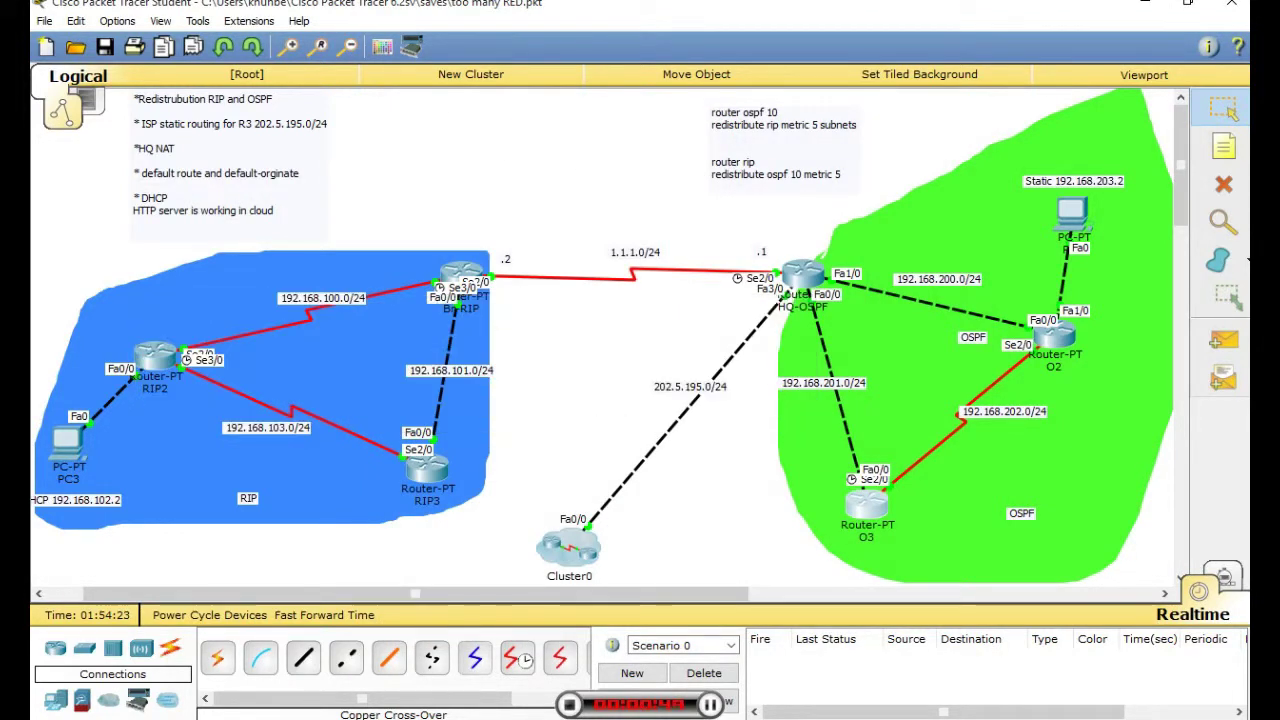
- Ping 202.5.195.2 from PC3's command prompt and close the PC3 window
mouse_move(868, 504)
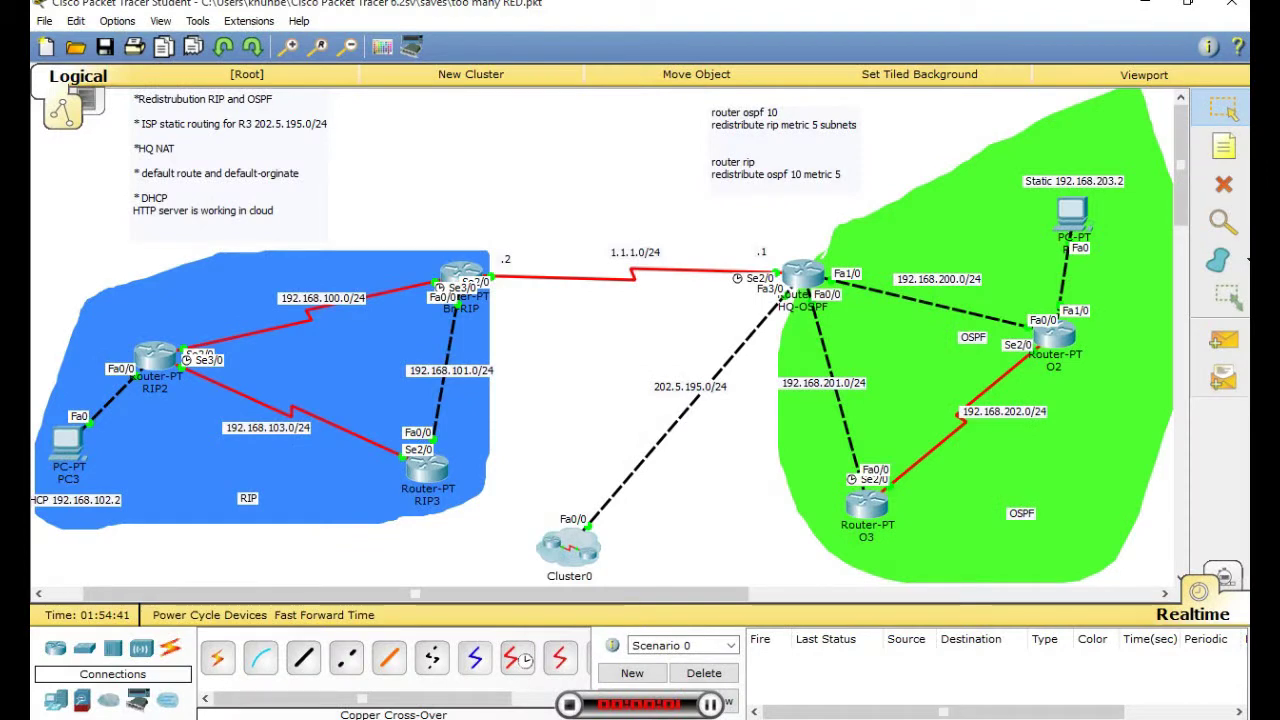
left_click(68, 442)
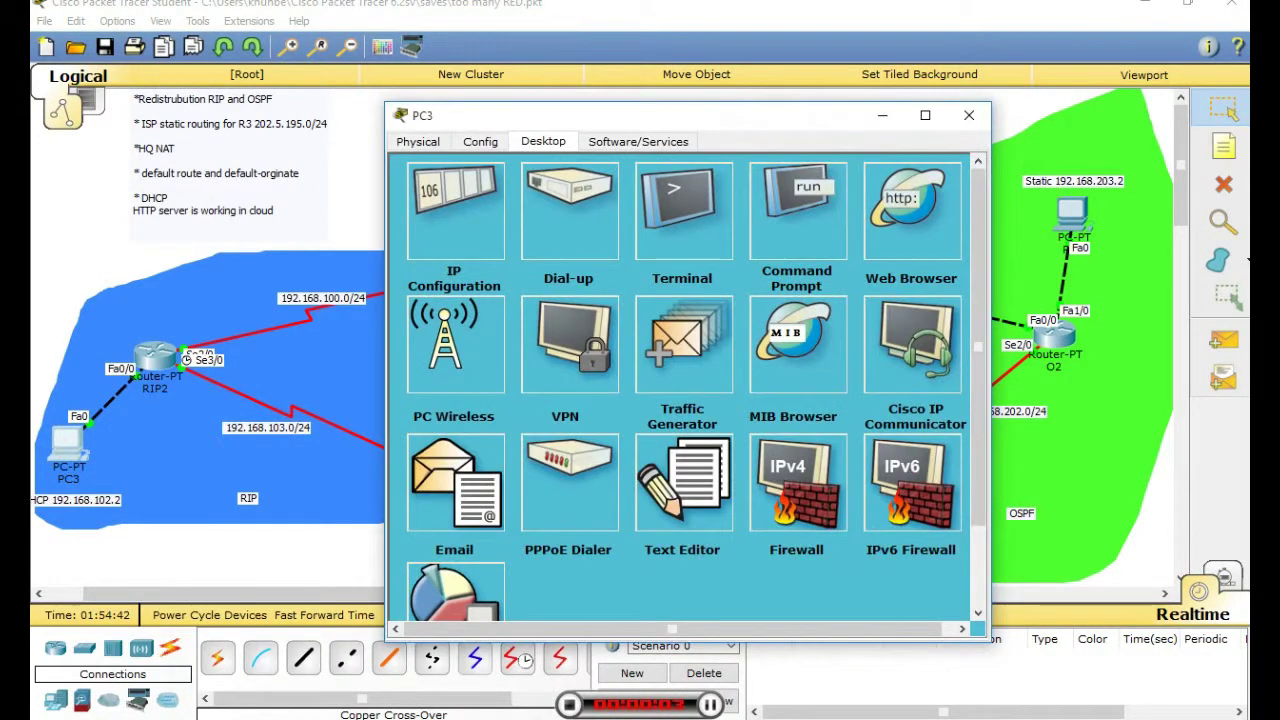
left_click(798, 211)
type("ping")
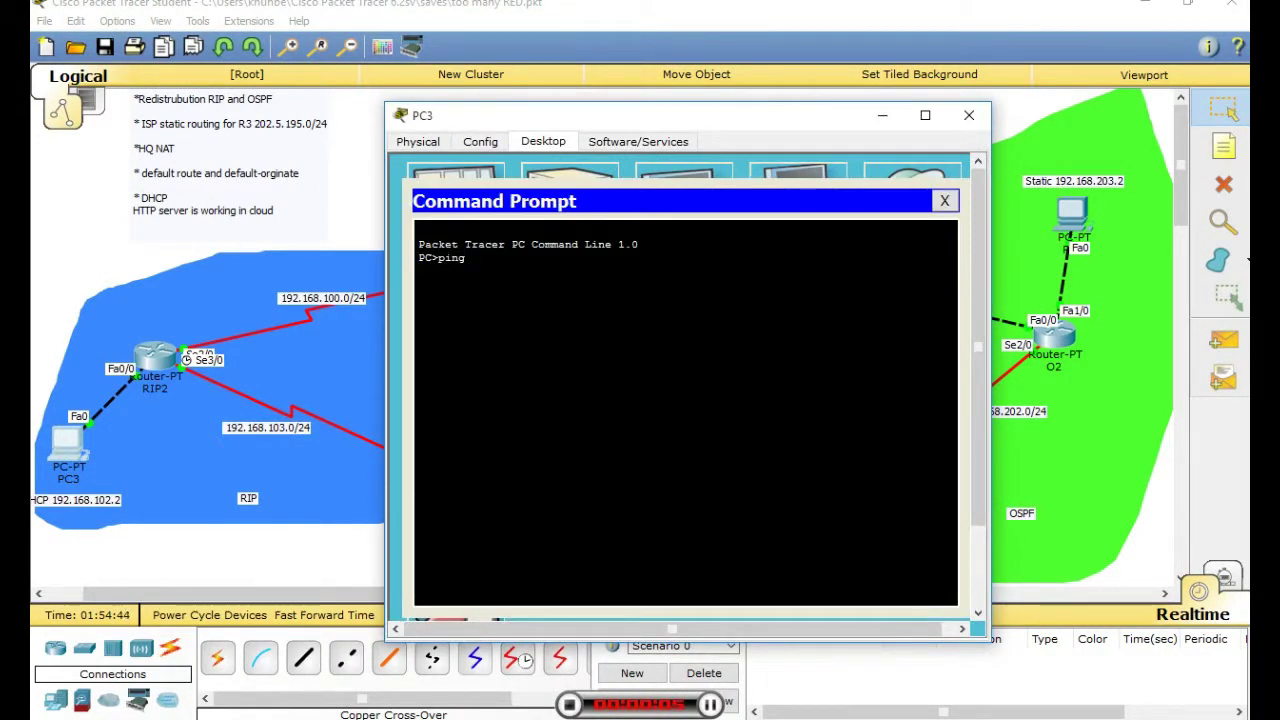
type(" 202.5.195.2")
key("Return")
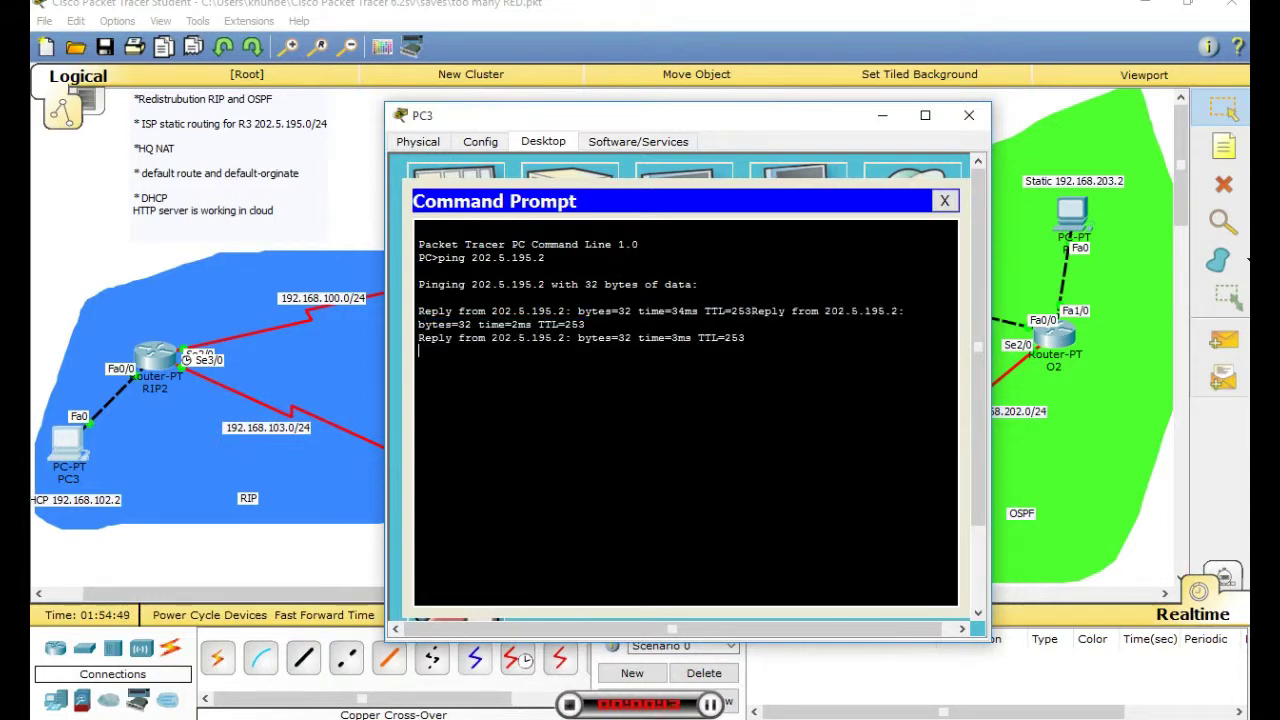
key("Return")
key("ctrl+a")
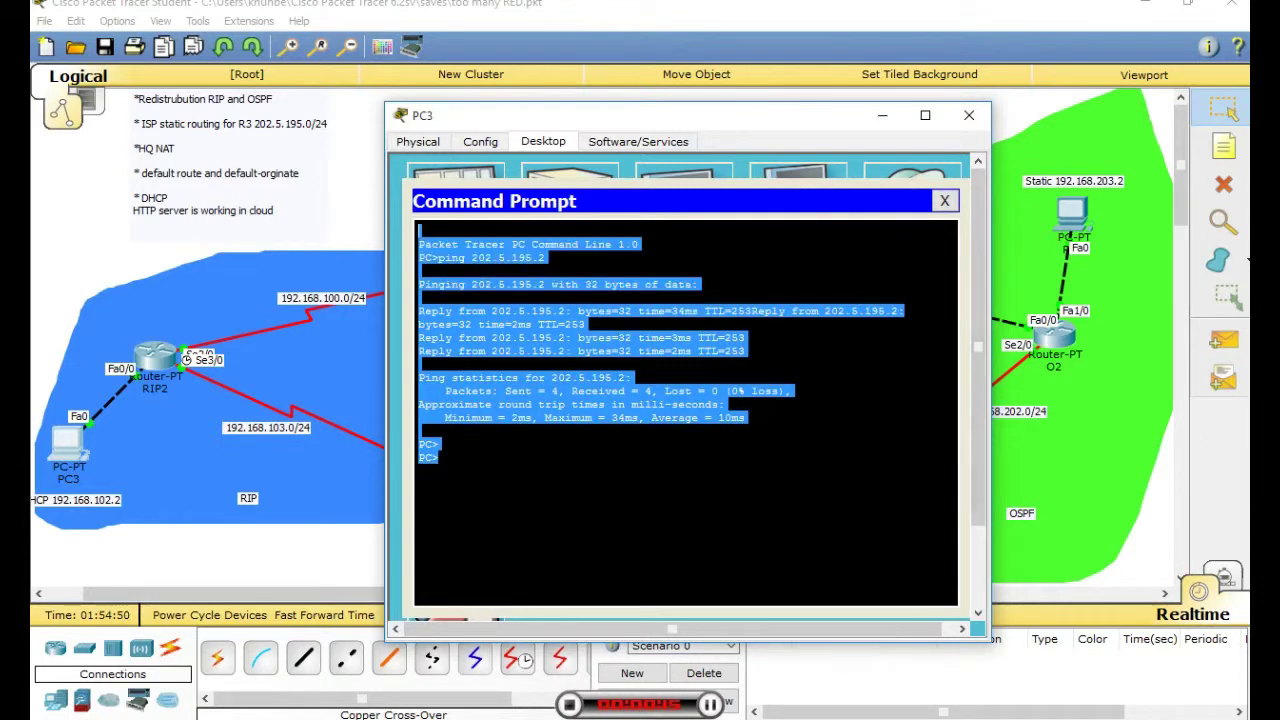
left_click(968, 116)
- Display the current NAT translations on HQ-OSPF with sh ip nat translations
left_click(800, 273)
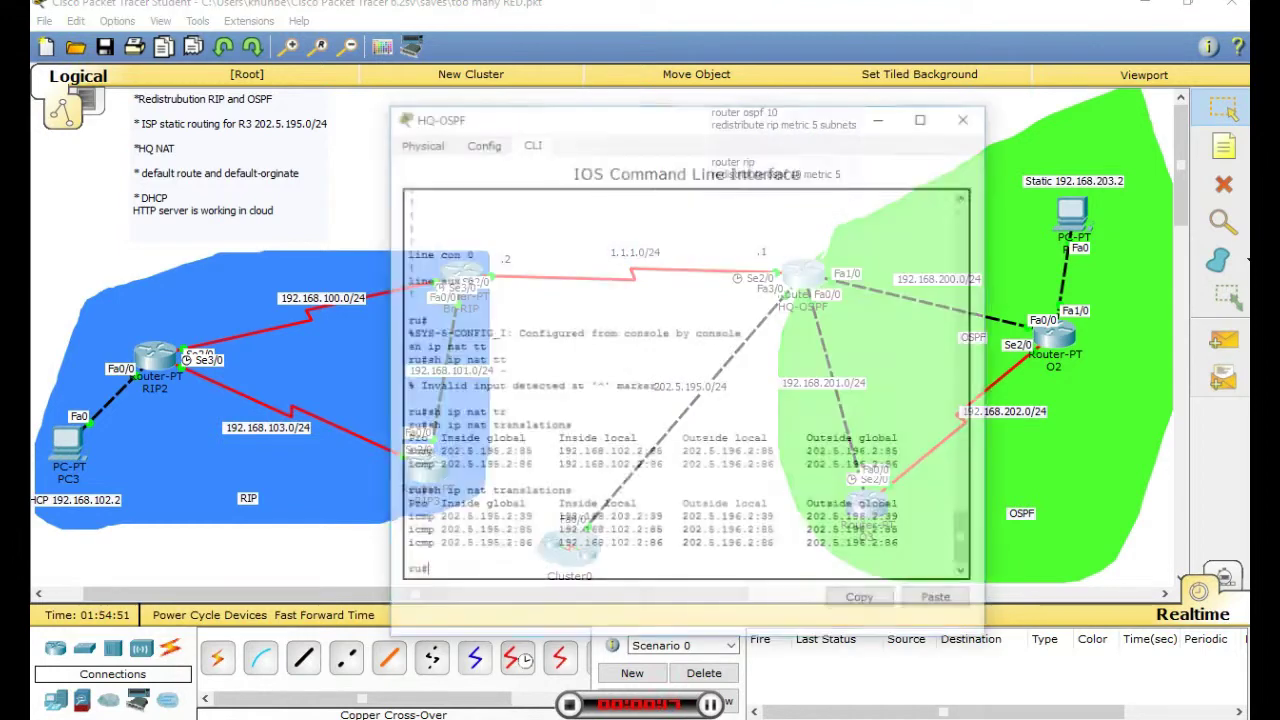
key("Up")
key("Return")
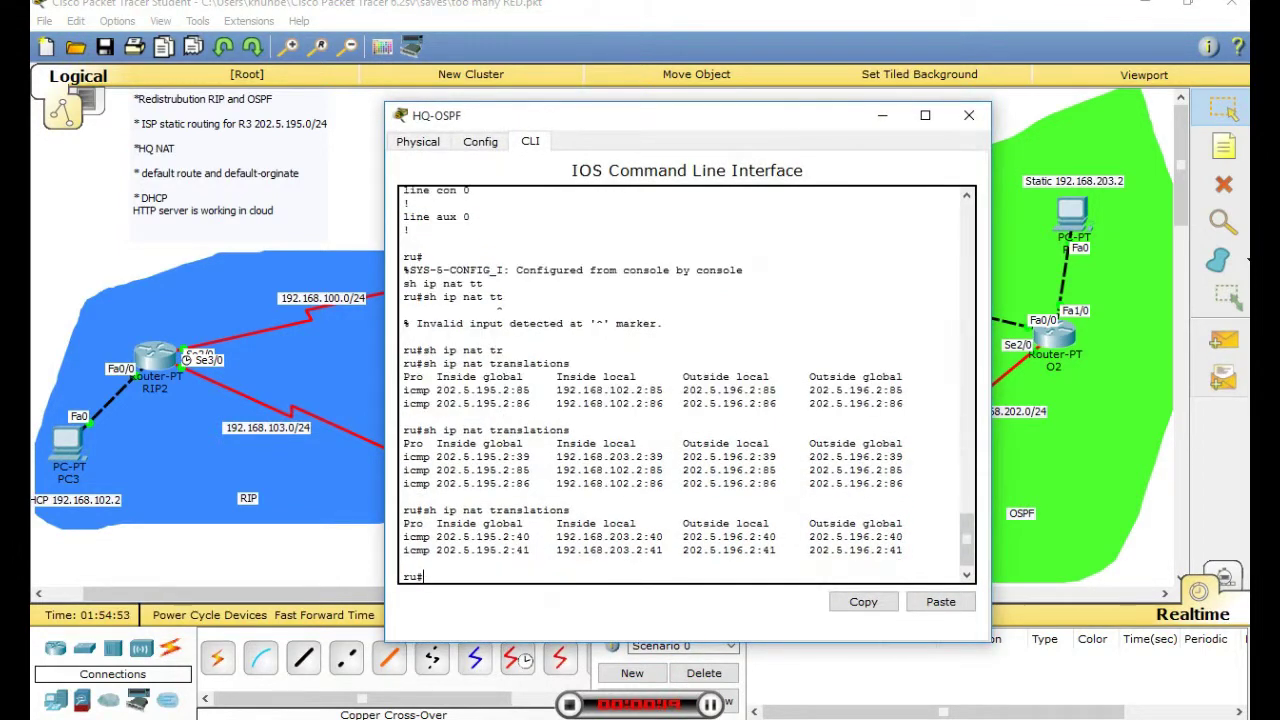
- Examine the inside global and inside local addresses in the latest NAT entries on HQ-OSPF and close its window
left_click_drag(436, 537, 644, 537)
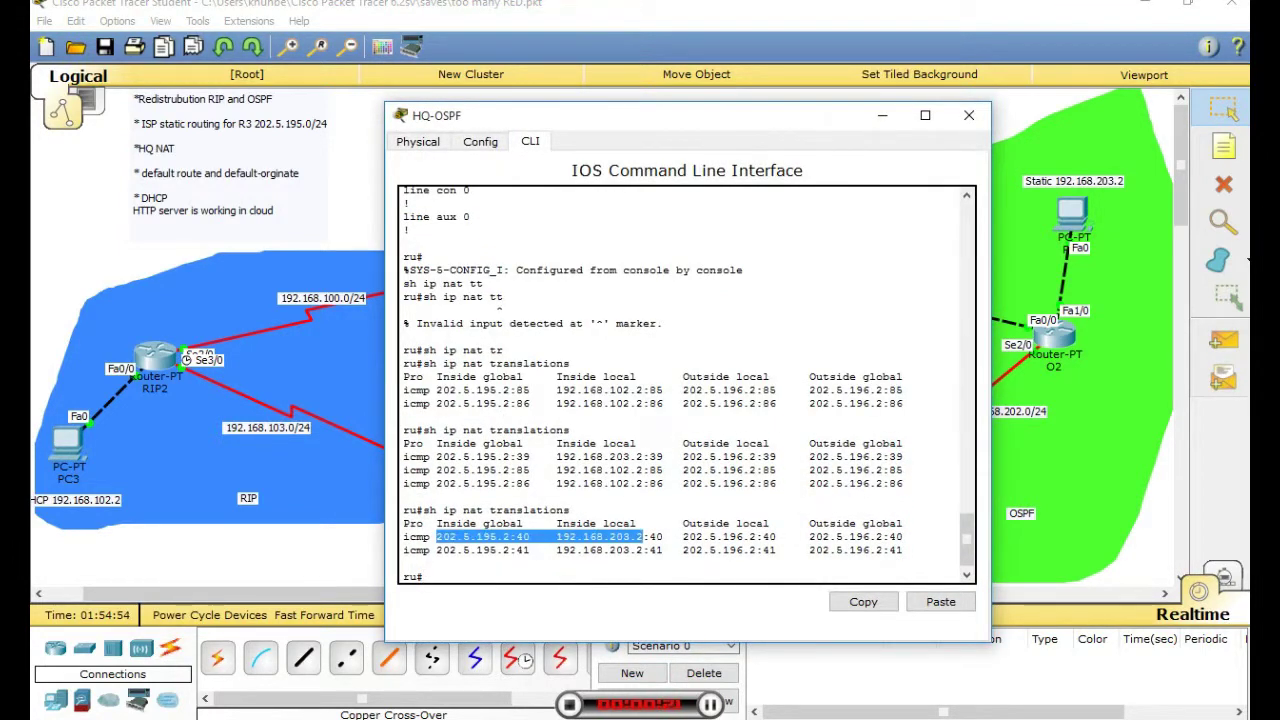
left_click(650, 537)
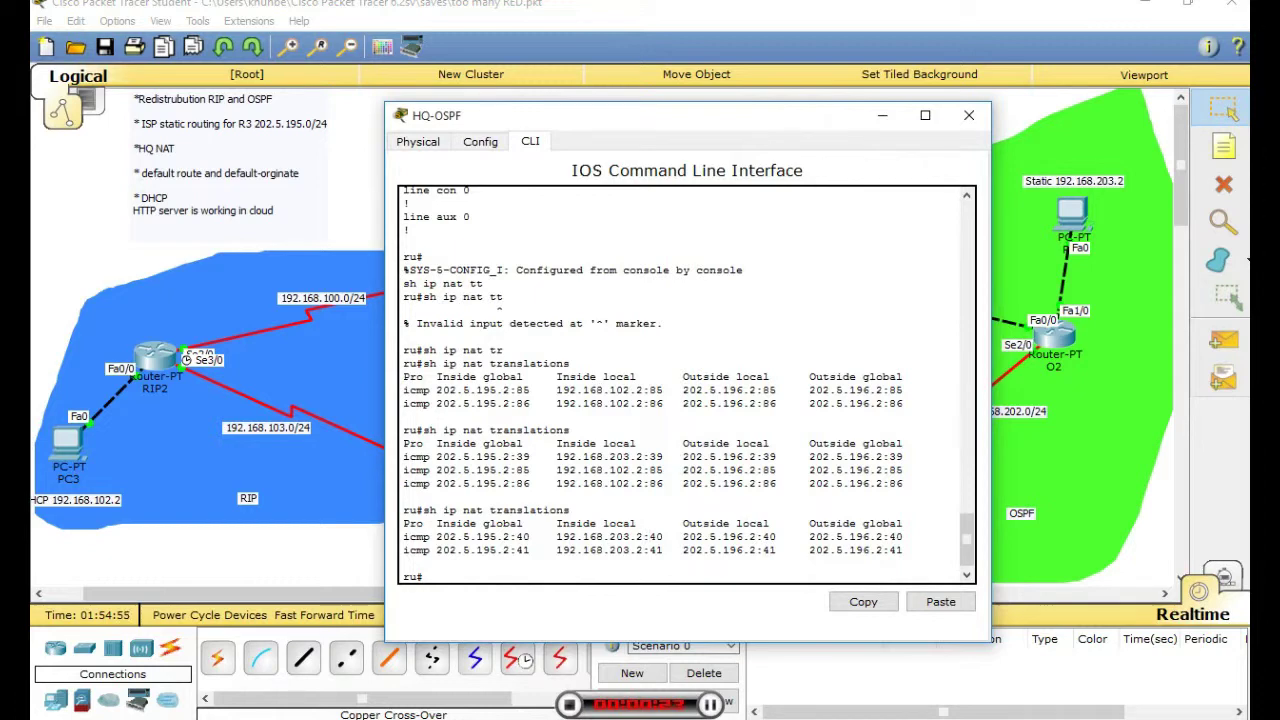
left_click(969, 115)
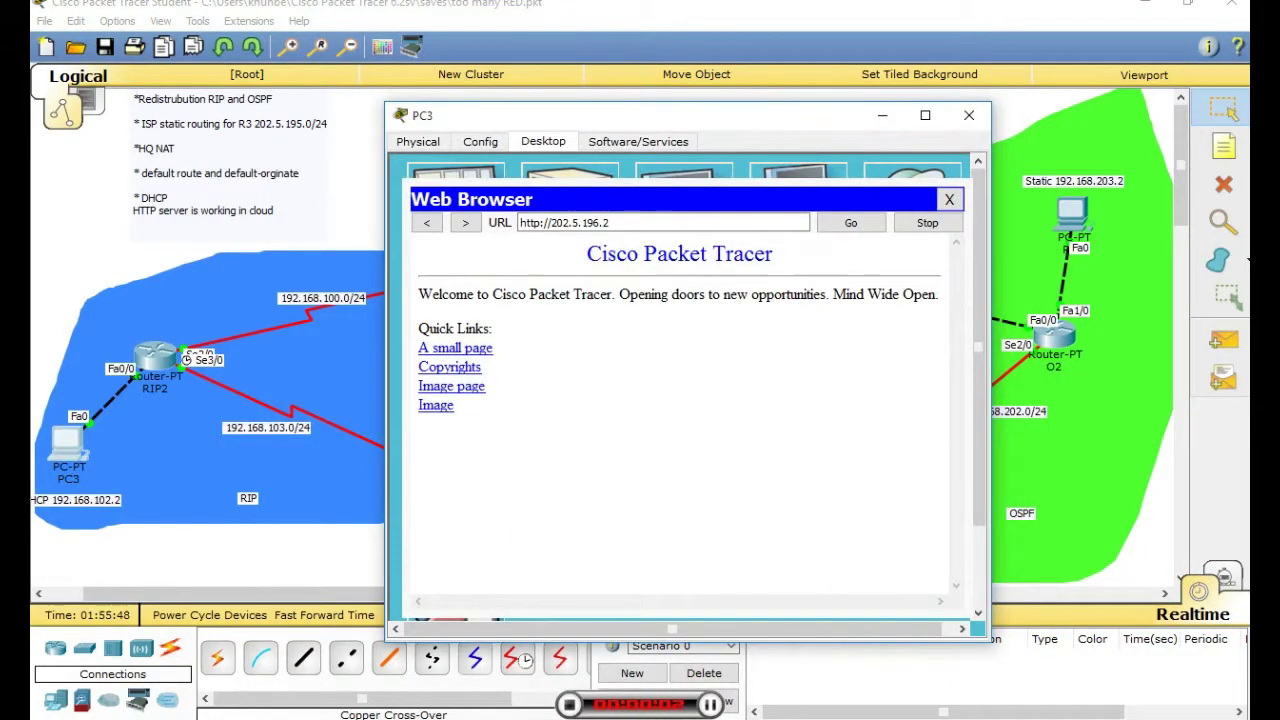
key("Return")
left_click(449, 367)
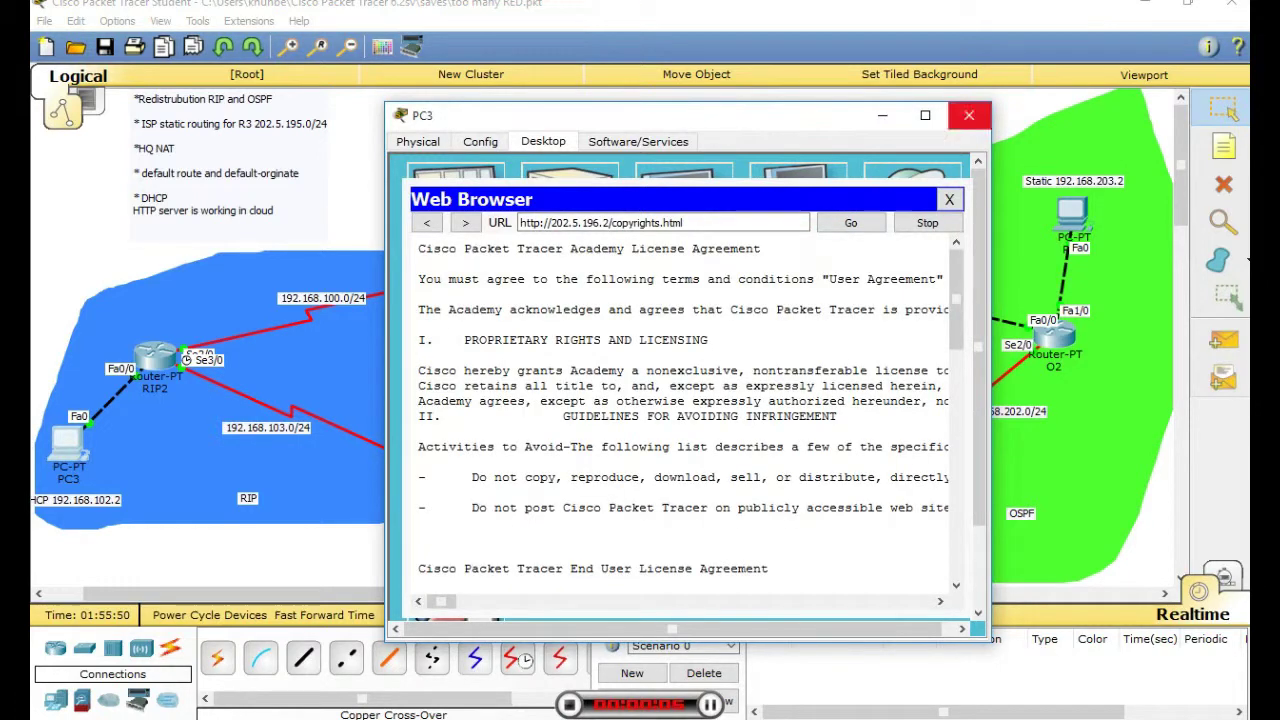
left_click(882, 116)
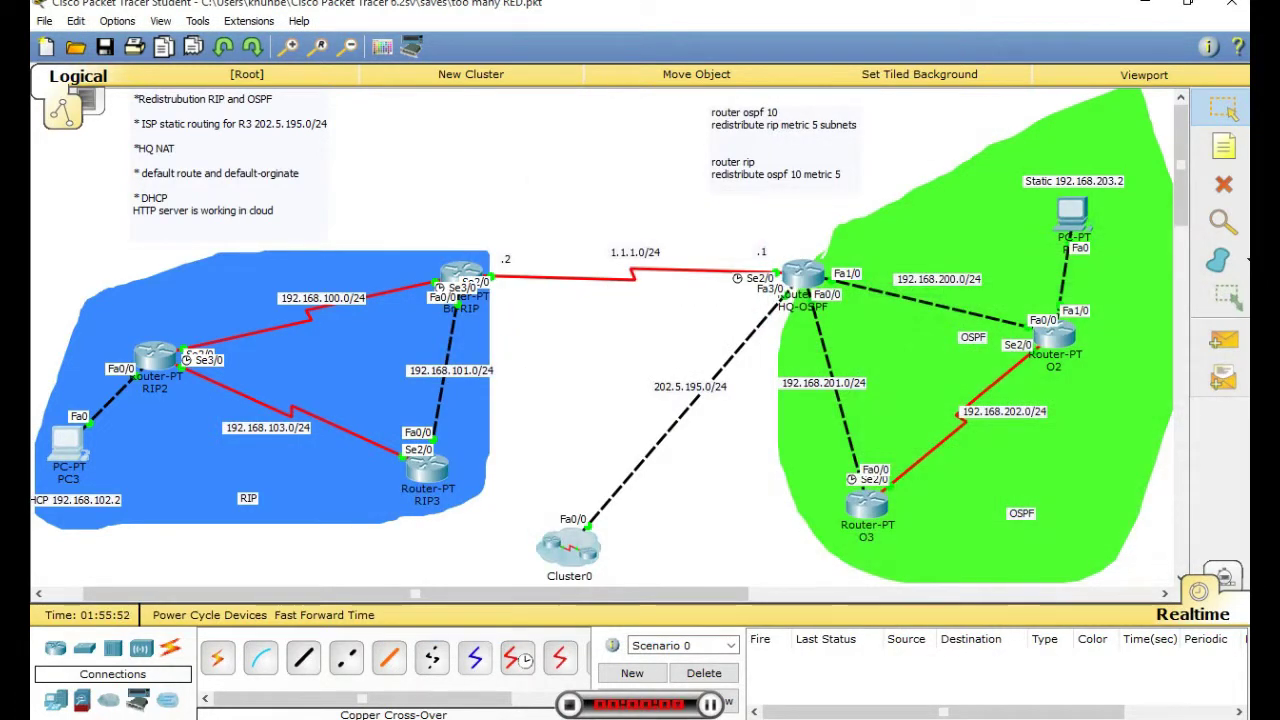
left_click(1223, 577)
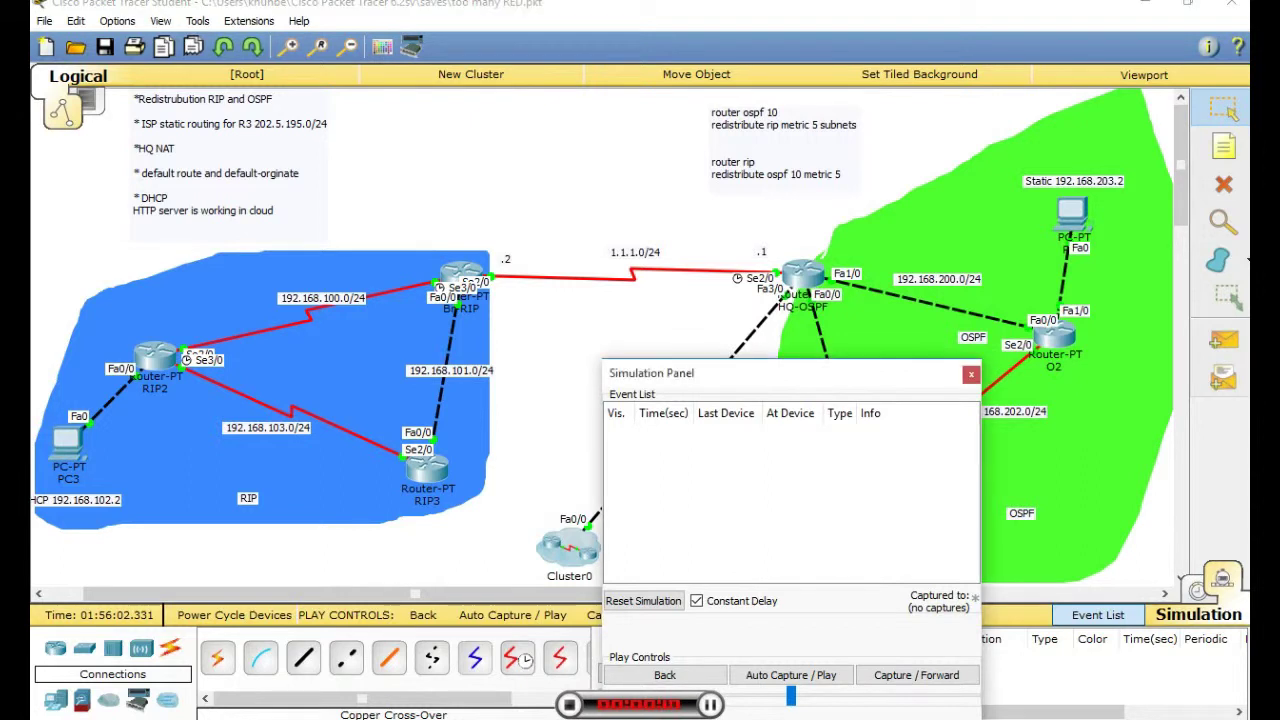
left_click(970, 374)
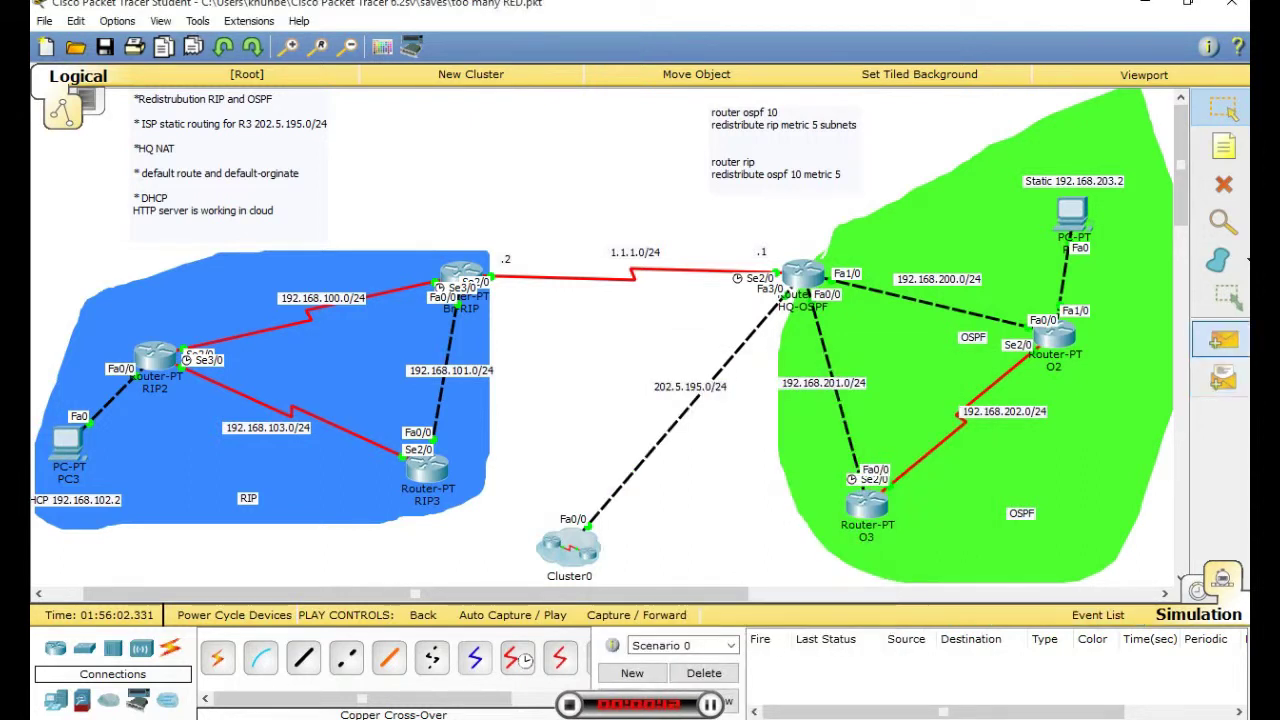
left_click(1197, 591)
- Send a simple PDU from PC3 to Server0 inside Cluster0 in Realtime mode
left_click(1223, 340)
left_click(68, 442)
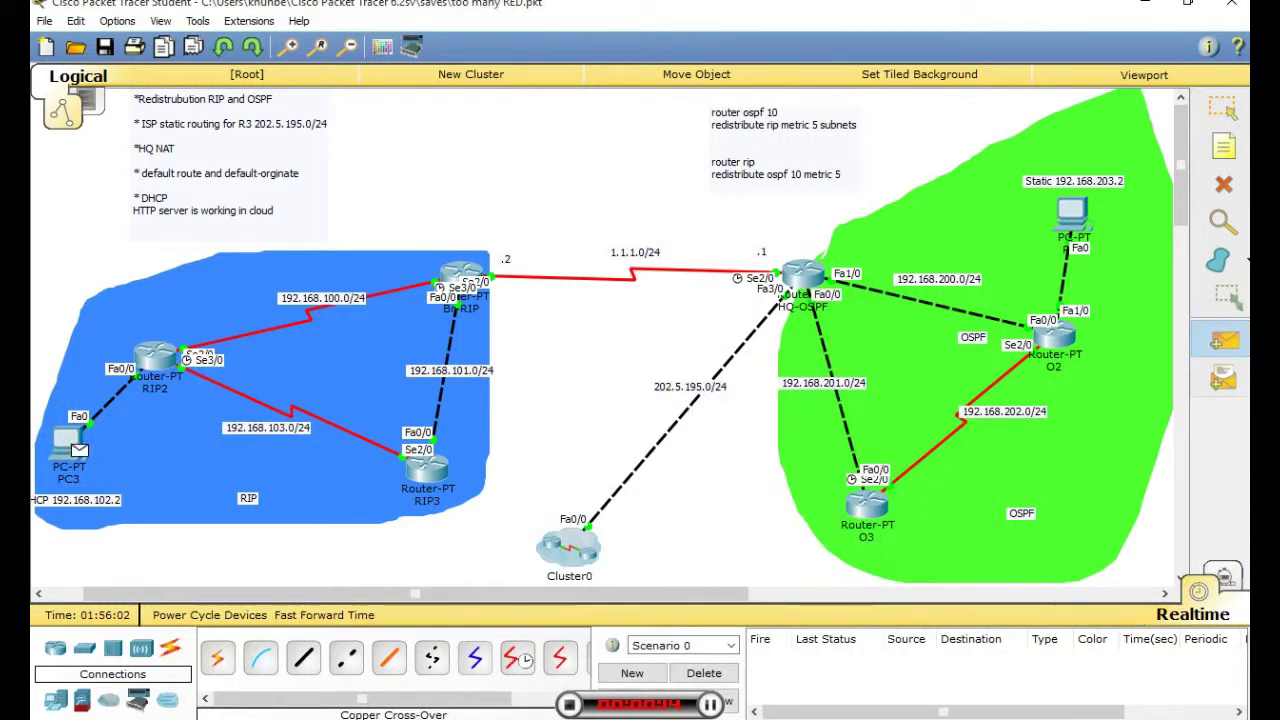
left_click(568, 548)
left_click(626, 560)
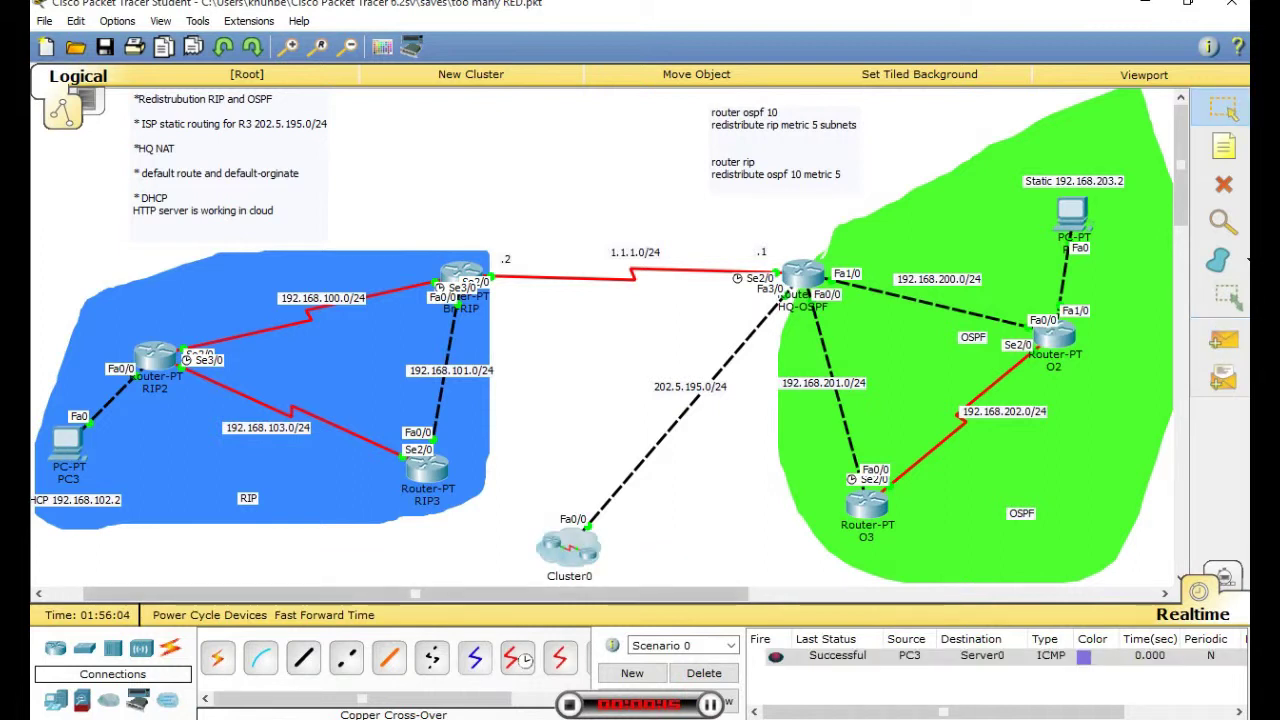
- Switch to Simulation mode and advance the ICMP packet from PC3 hop by hop until it reaches HQ-OSPF
key("shift+s")
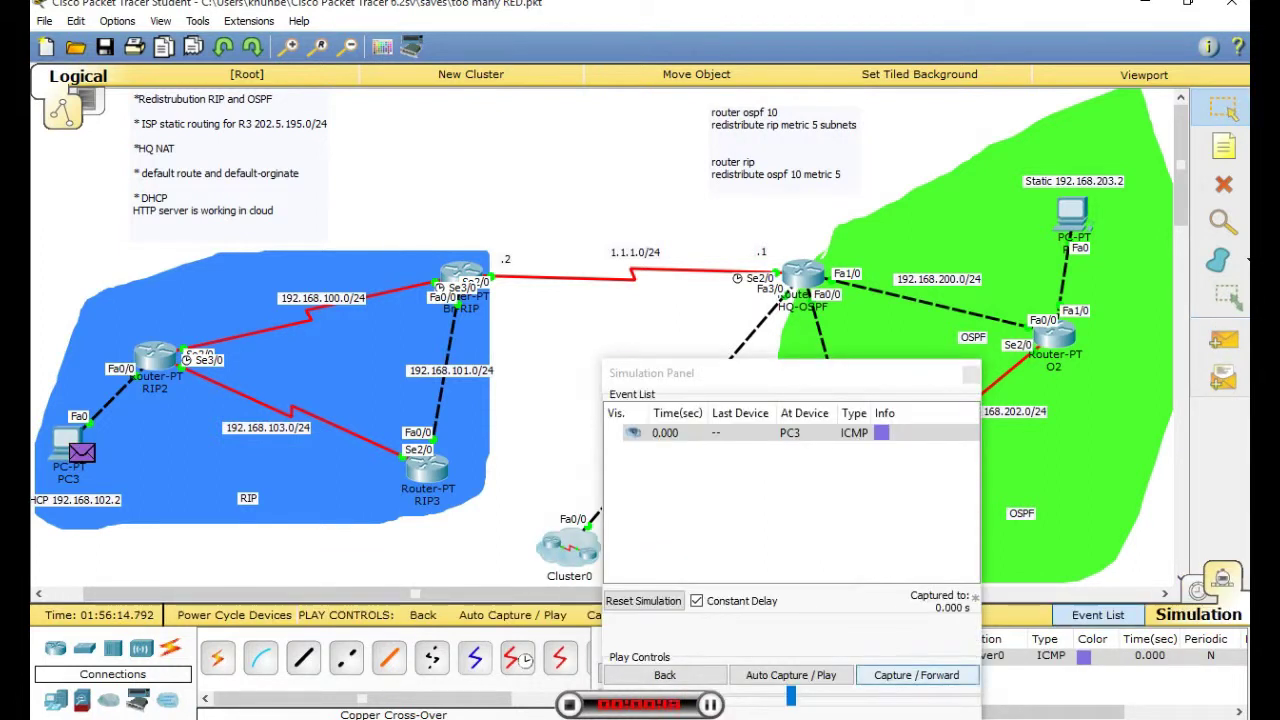
left_click(916, 675)
left_click(916, 675)
left_click(916, 675)
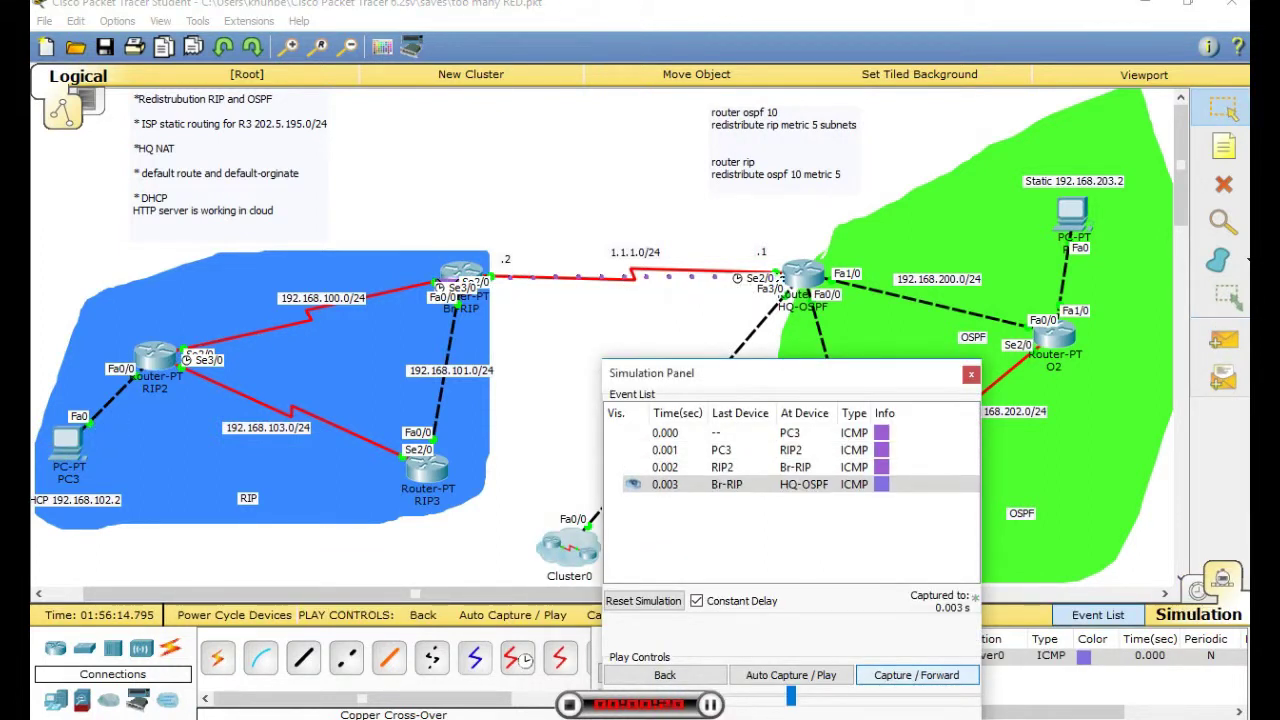
key("alt+c")
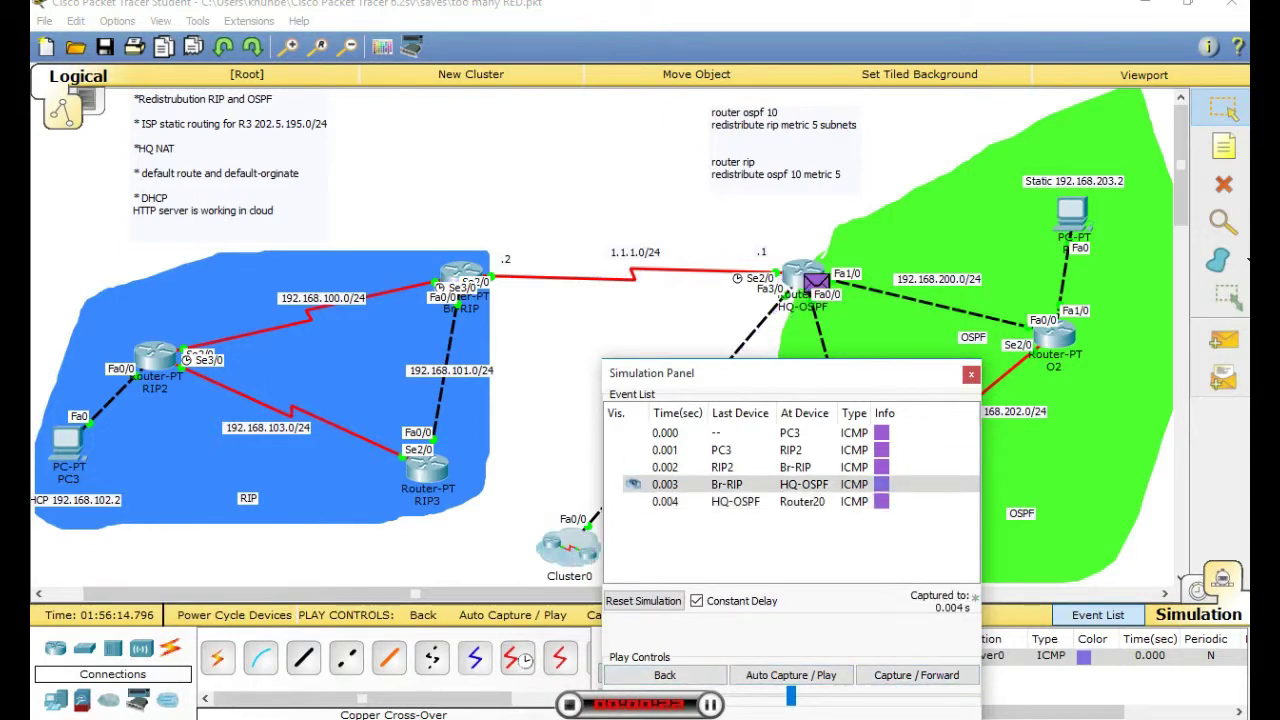
- Inspect the packet's in and out layers at HQ-OSPF and delete the test scenario, returning to Realtime mode
left_click(811, 283)
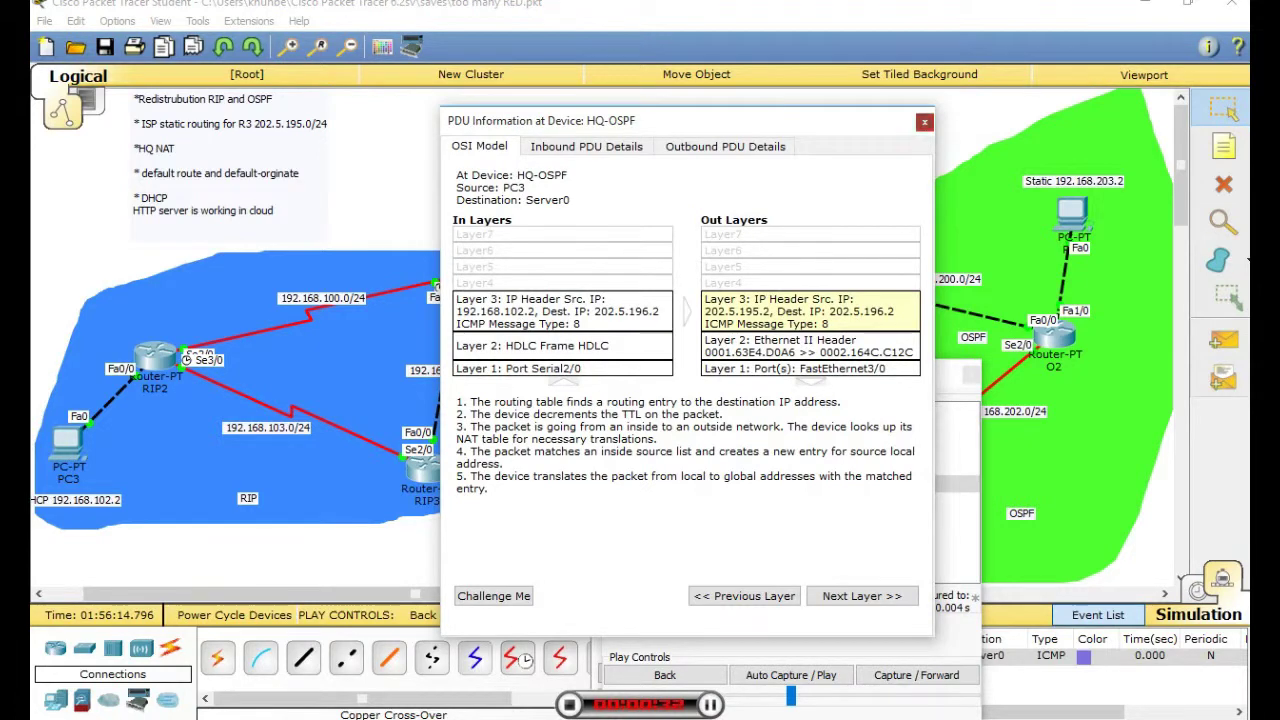
left_click(924, 121)
left_click(970, 374)
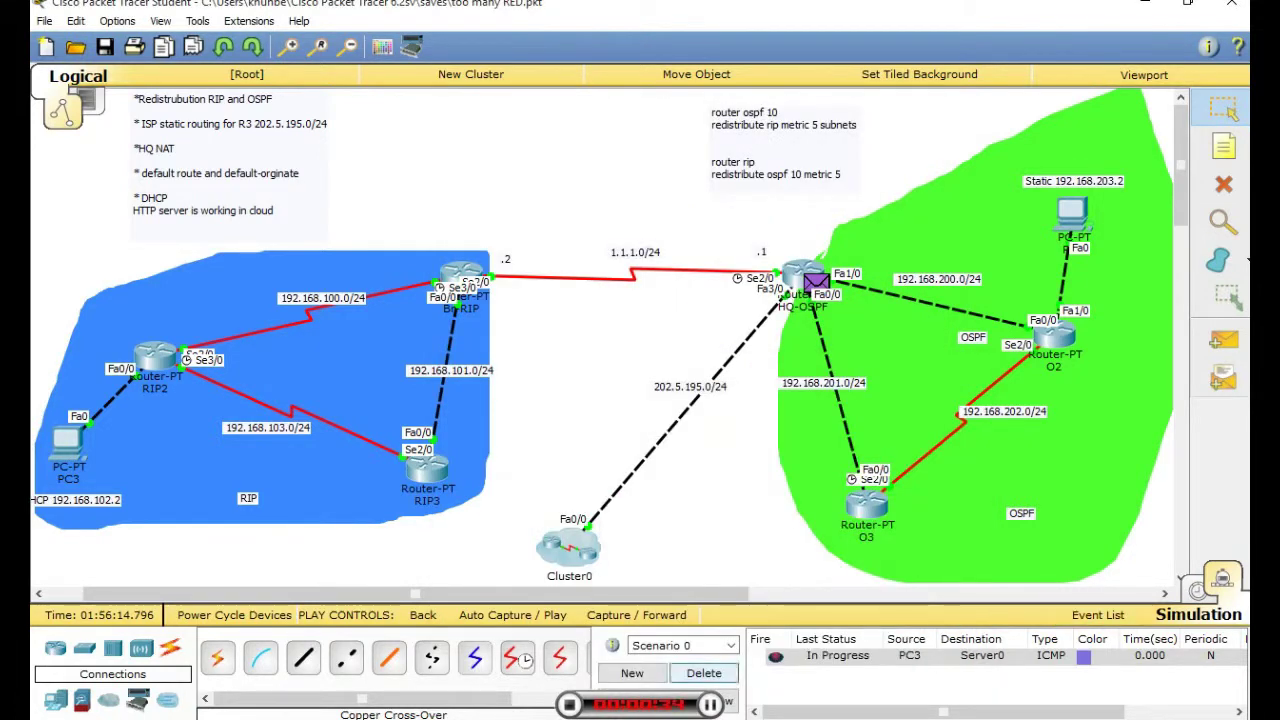
left_click(703, 673)
left_click(1198, 590)
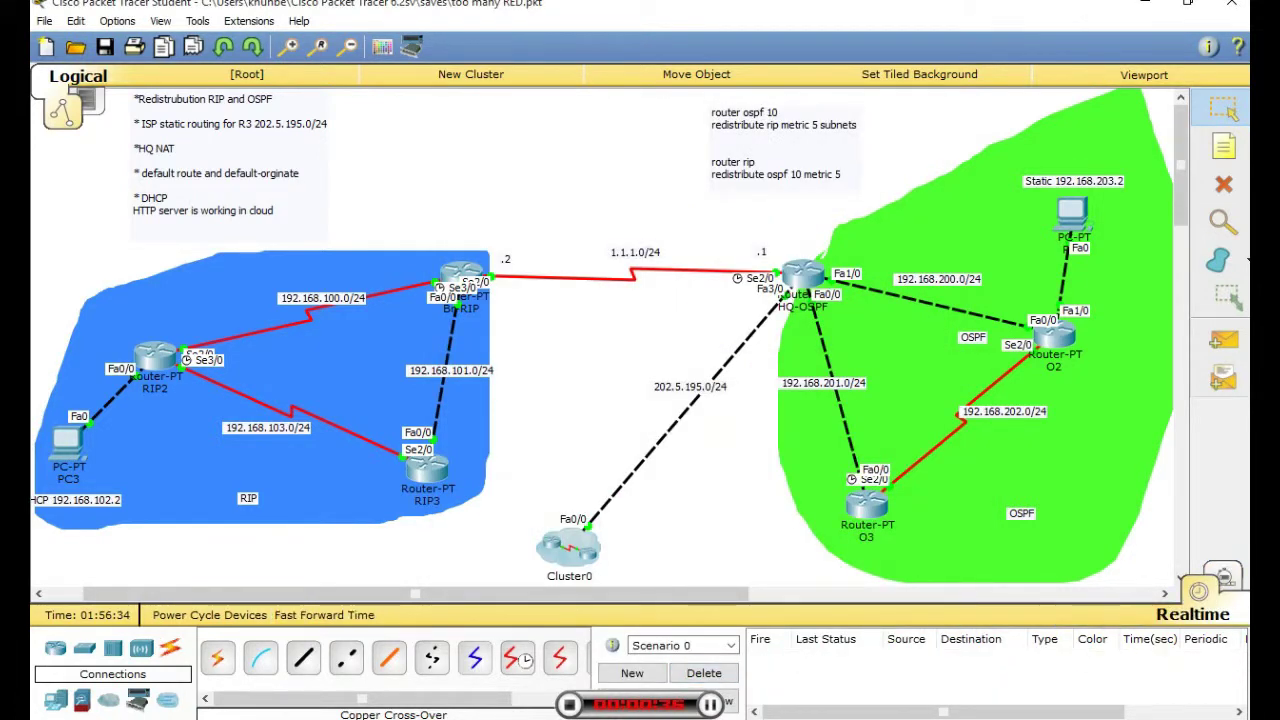
- Display HQ-OSPF's NAT table with sh ip nat translations, examine its icmp and tcp entries, and close the router window
left_click(803, 274)
type("sh")
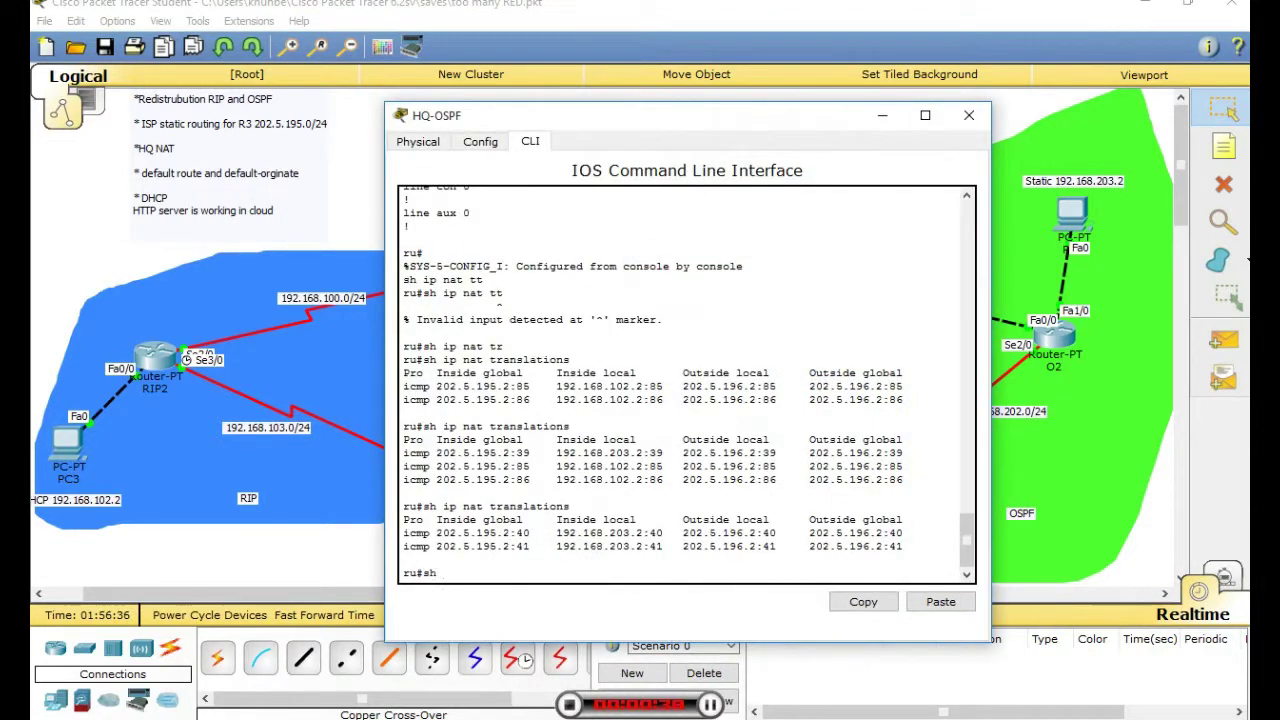
type(" ip nat trq")
key("Return")
type("sh ip nat tra")
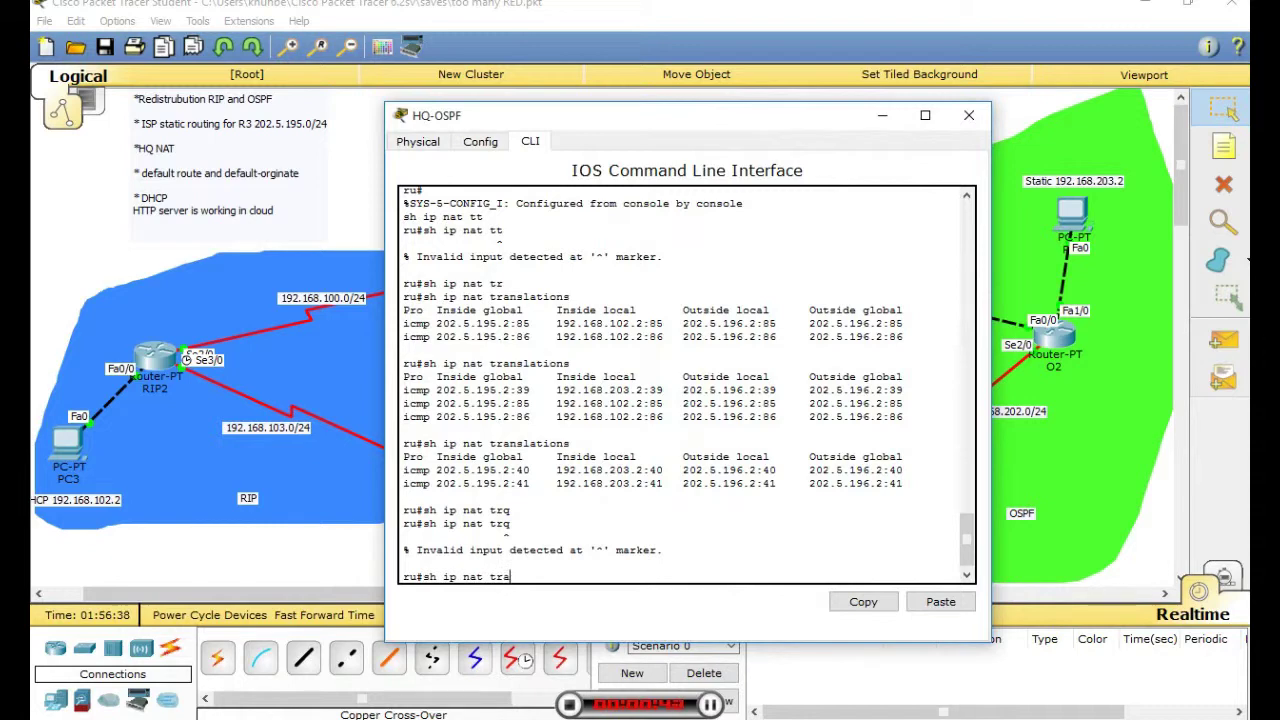
key("Tab")
key("Return")
left_click_drag(517, 484, 905, 552)
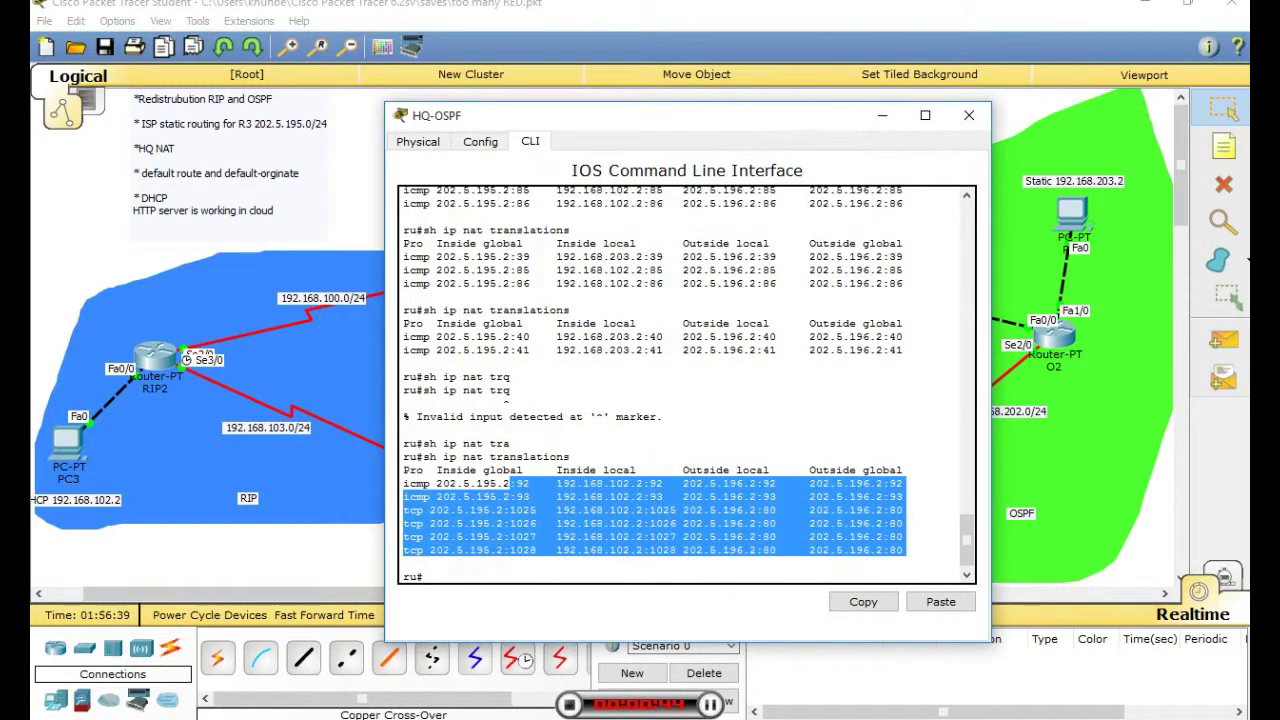
left_click(968, 115)
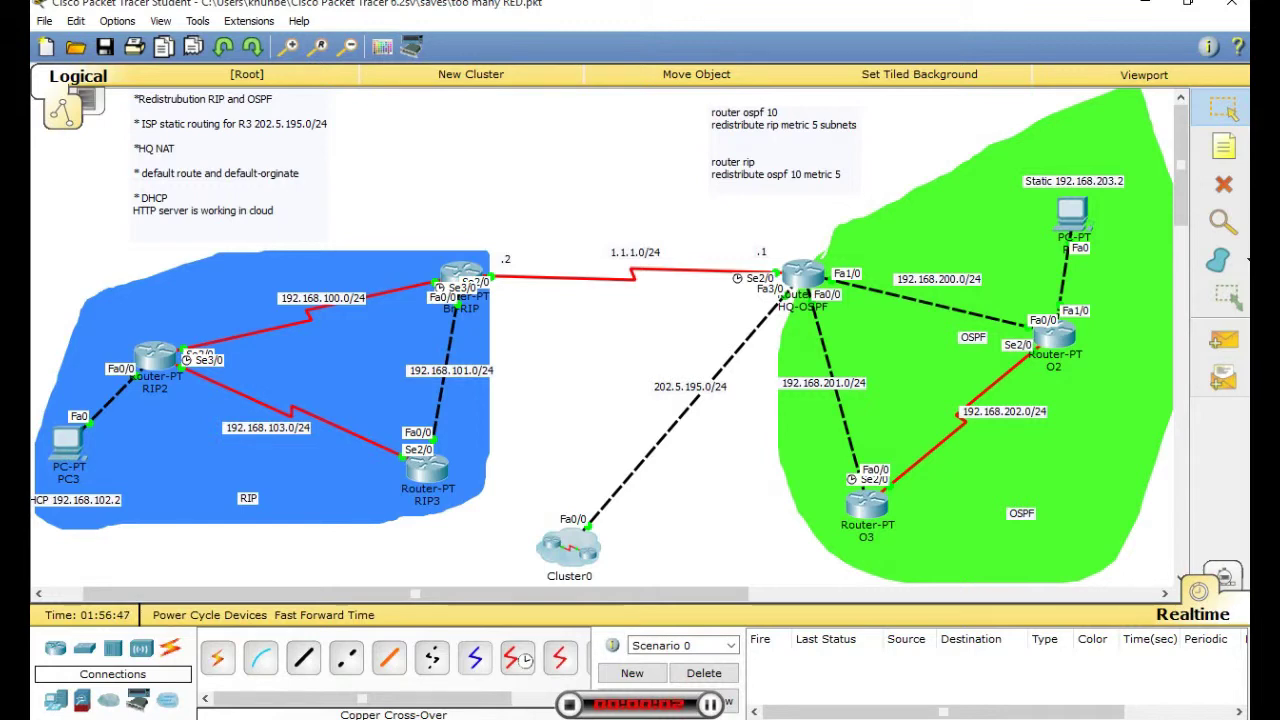
- Display RIP2's routing table from privileged mode with sh ip route and examine the R* default route and the other learned routes
left_click(155, 357)
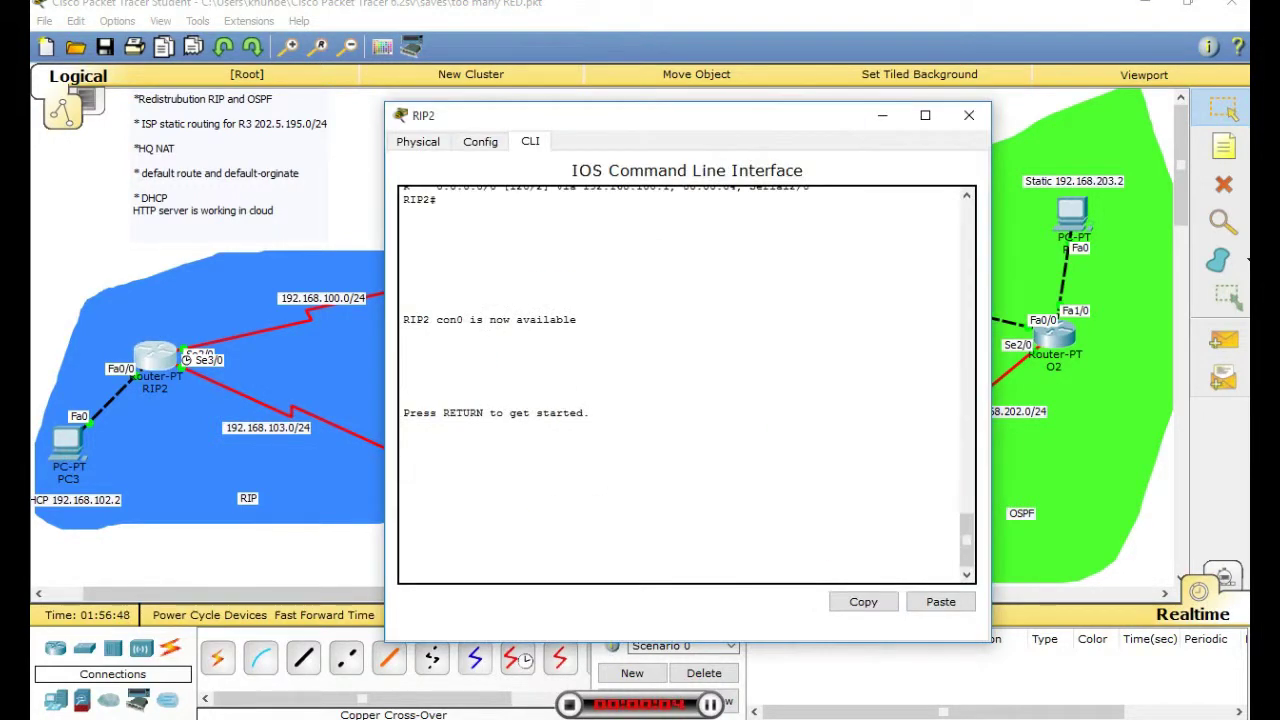
key("Return")
type("en")
key("Return")
type("s")
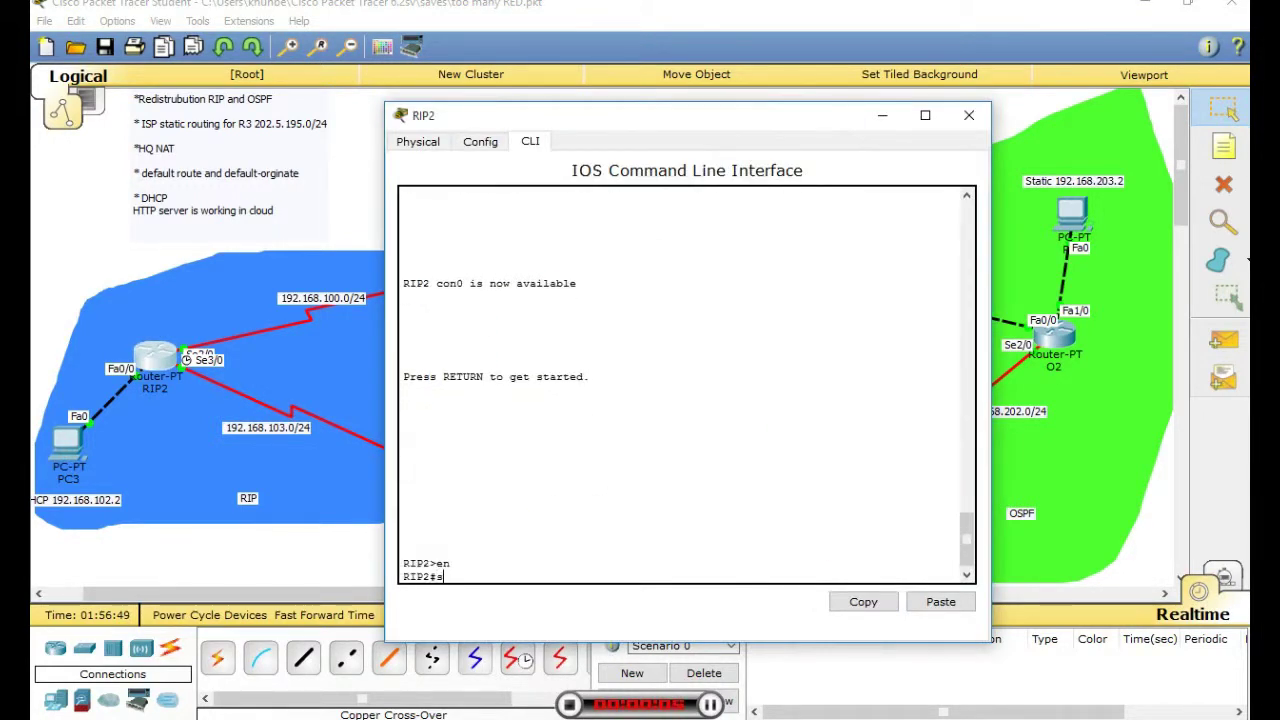
type("h ip rou")
key("Tab")
key("Return")
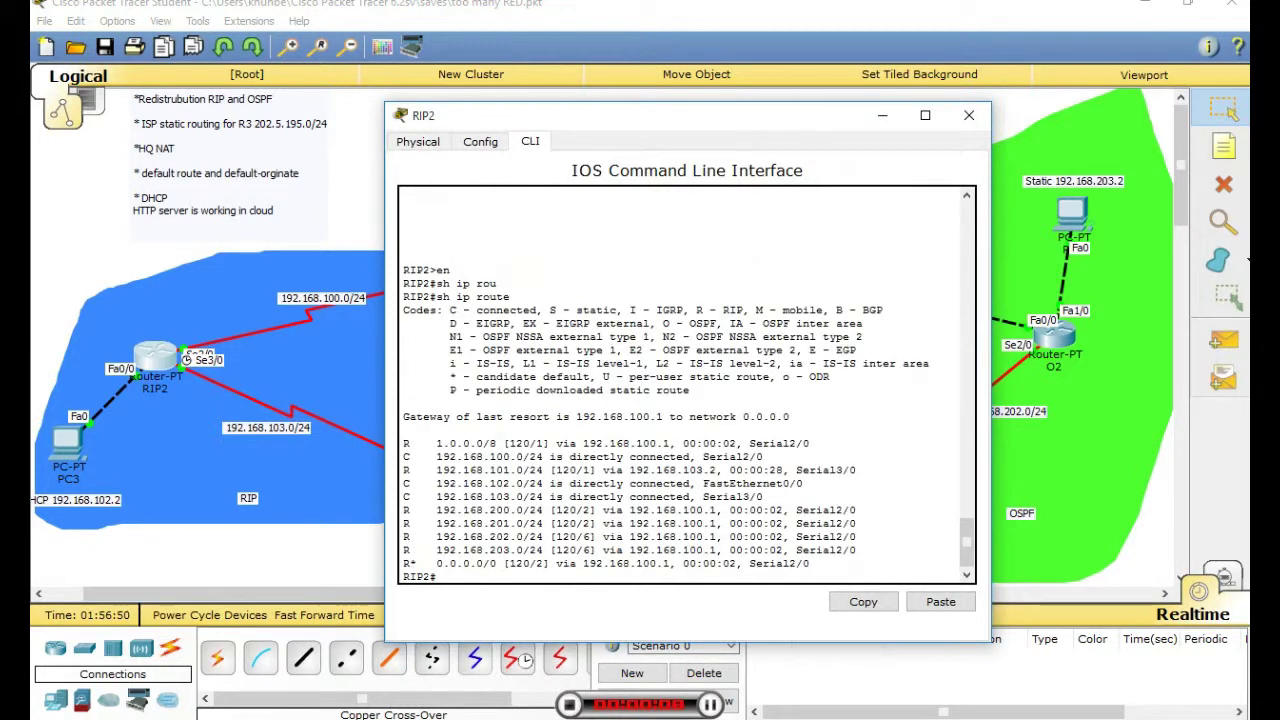
left_click_drag(403, 563, 569, 563)
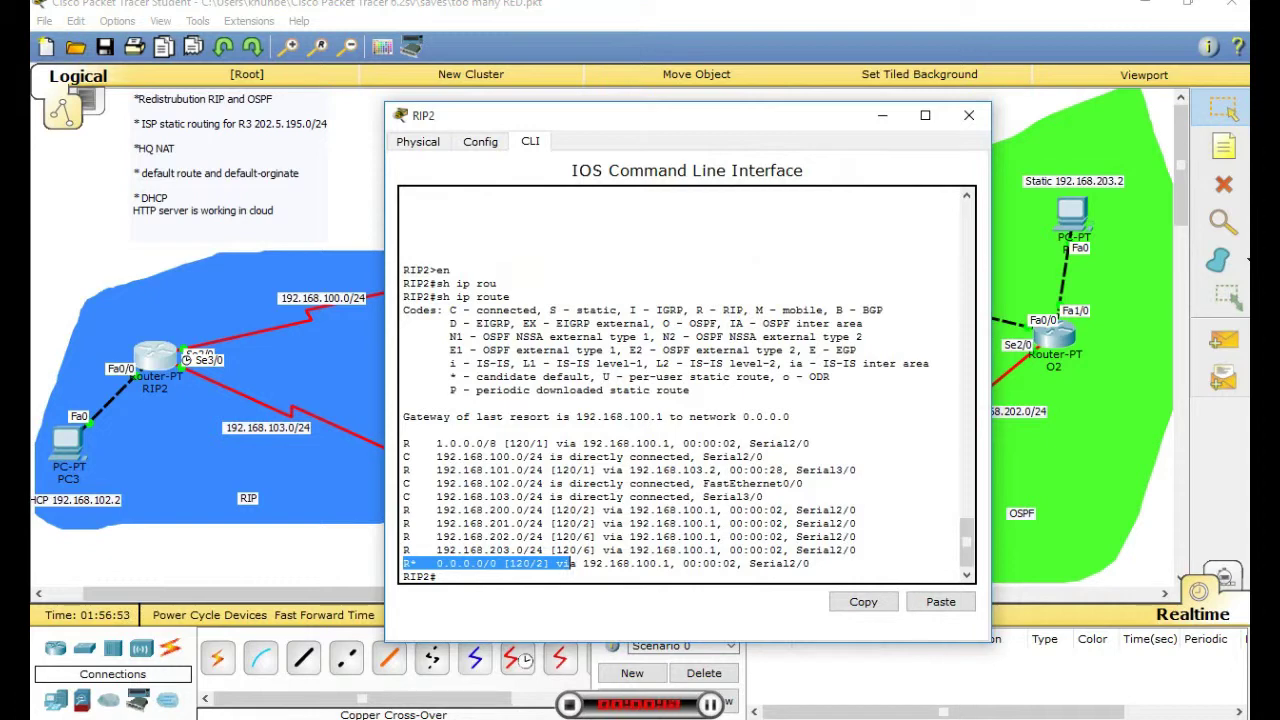
left_click_drag(403, 443, 628, 510)
left_click(969, 115)
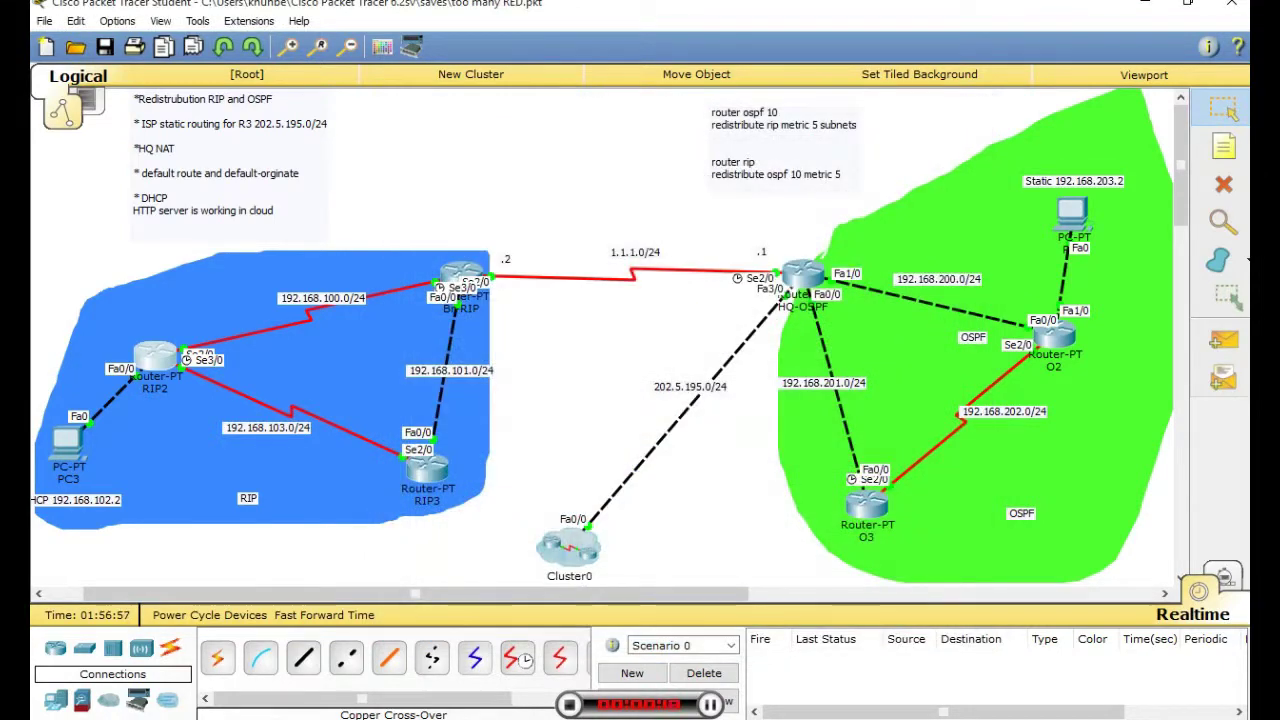
- Display O3's routing table with sh ip route and examine the O*E2 default route and the redistributed O E2 routes
left_click(866, 496)
key("Return")
type("sh ")
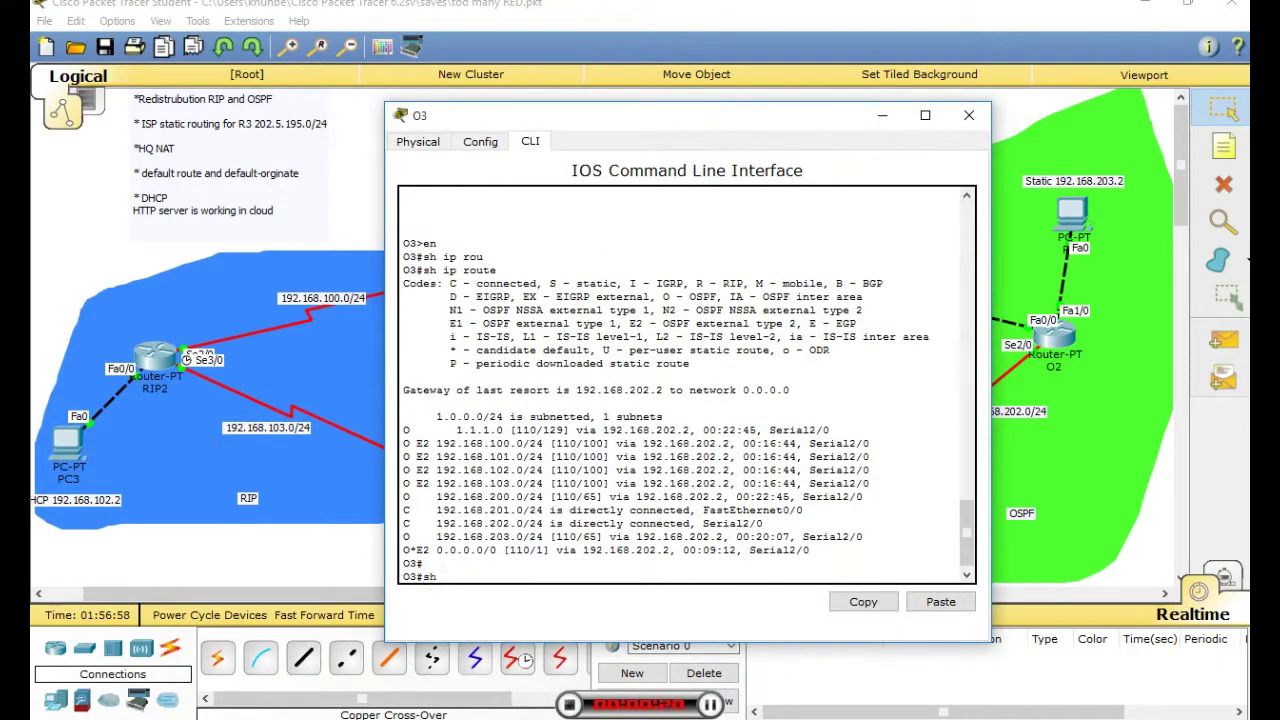
type("rp rou")
key("Tab")
key("Return")
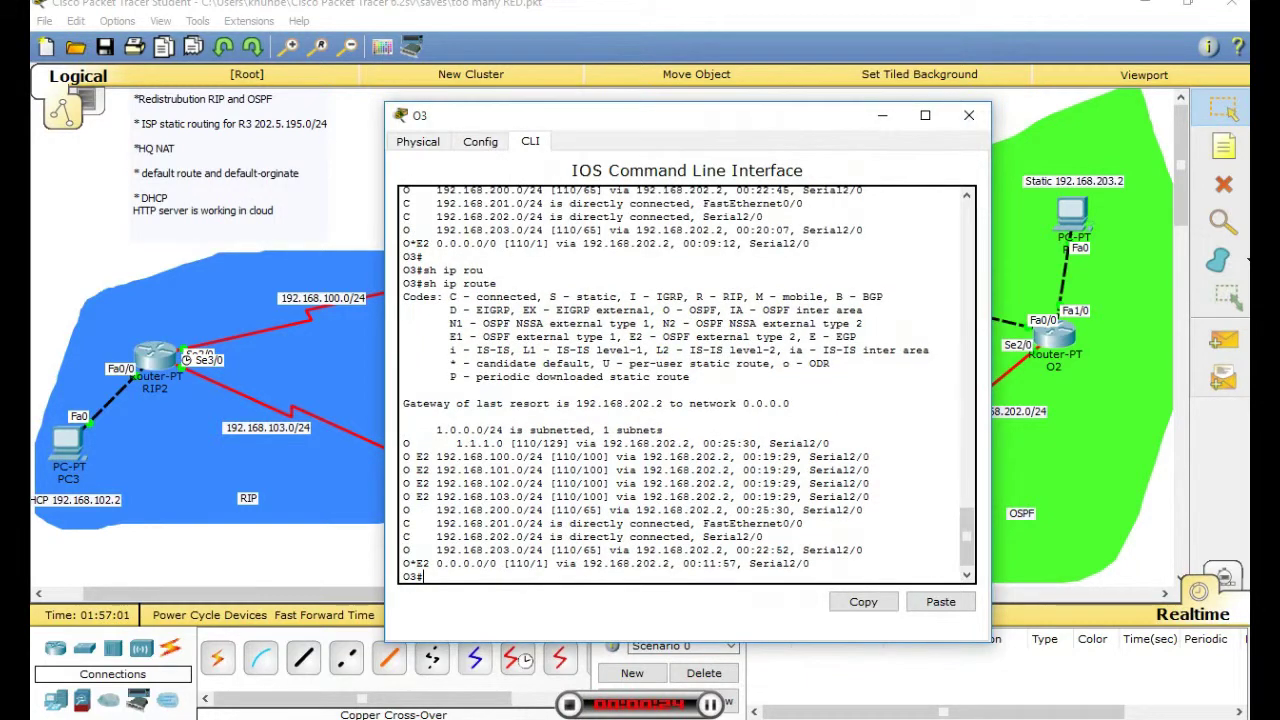
left_click_drag(416, 563, 756, 563)
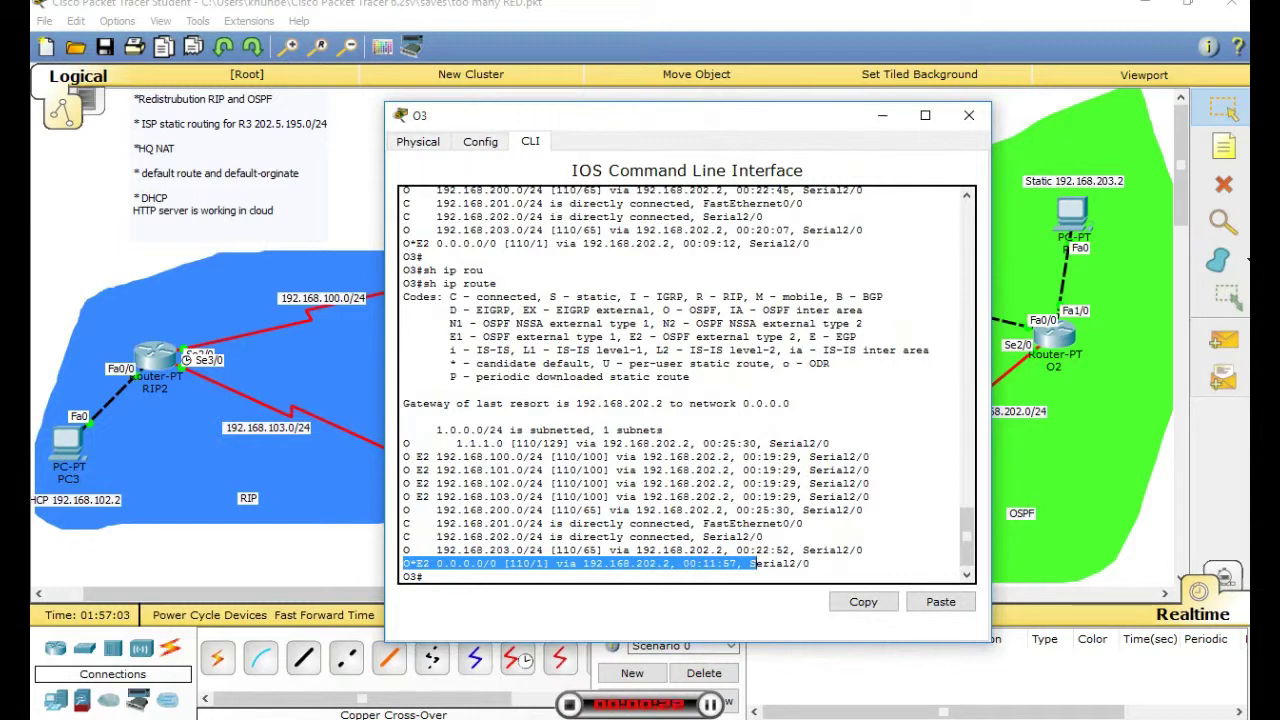
left_click(416, 456)
left_click_drag(416, 456, 430, 496)
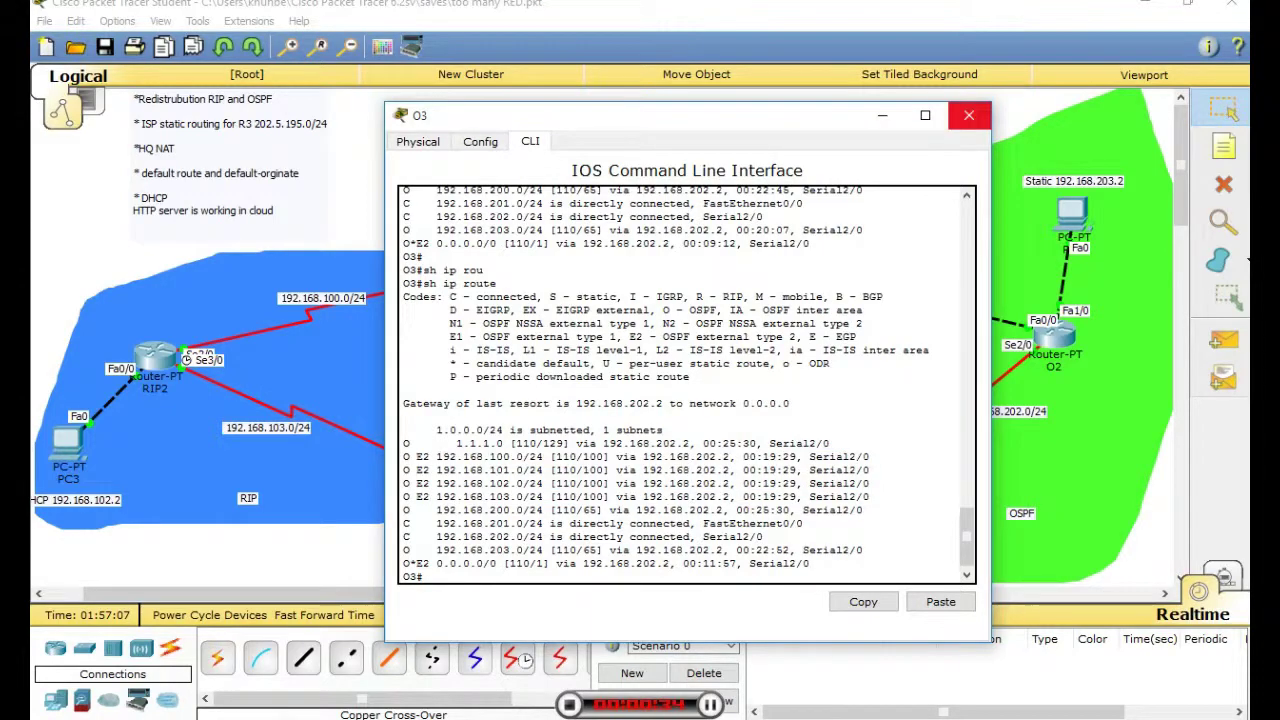
left_click(969, 115)
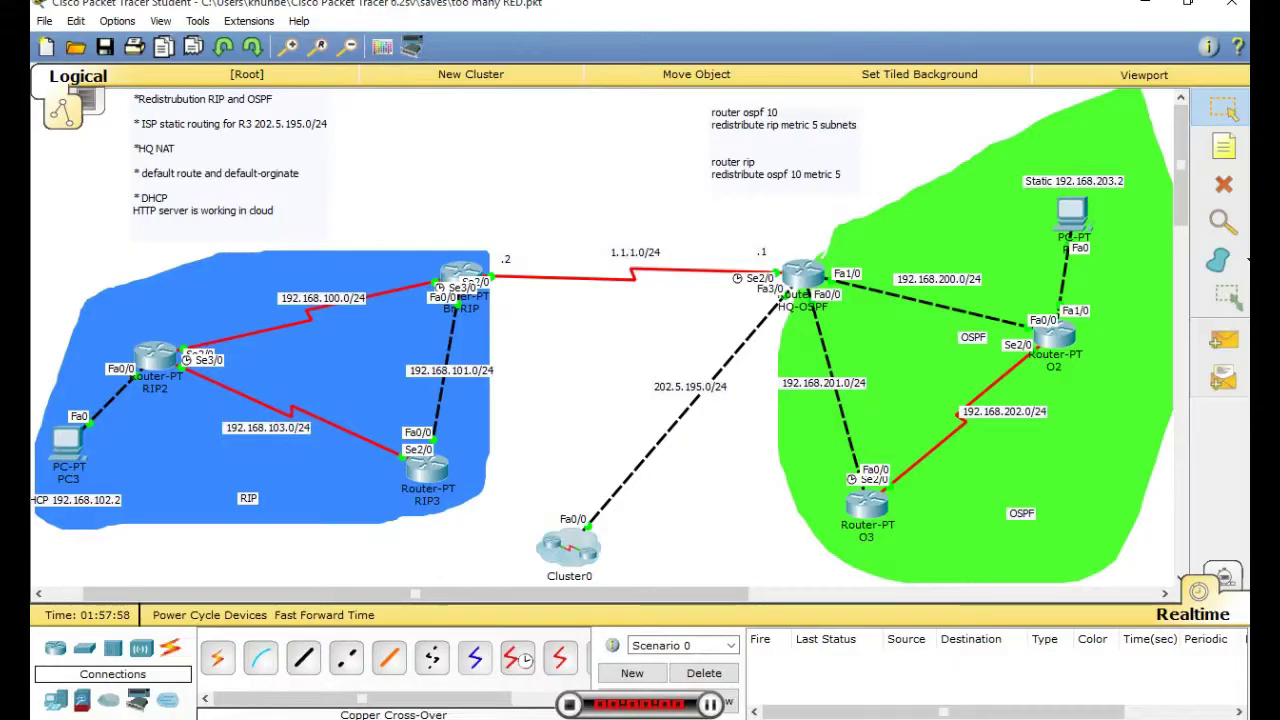
- Switch PC3's IP configuration to Static and back to DHCP to request a fresh address, and close the window
left_click(68, 442)
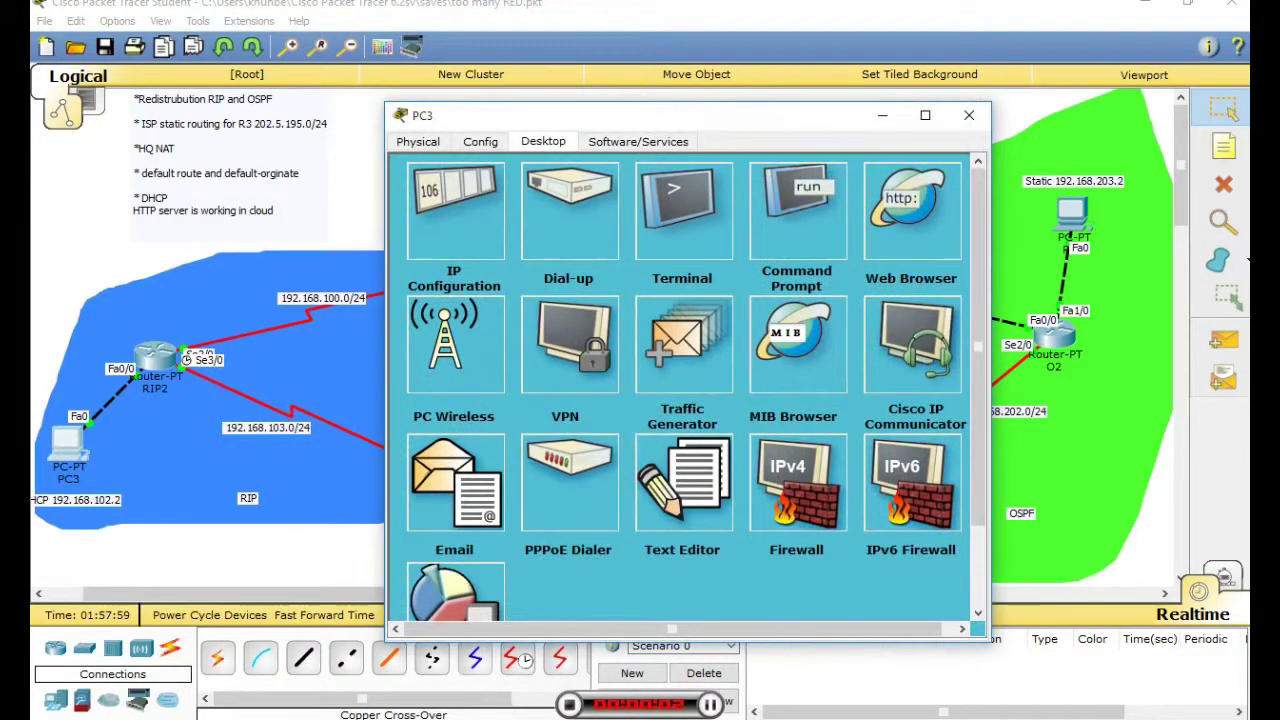
left_click(454, 204)
left_click(552, 224)
left_click(420, 224)
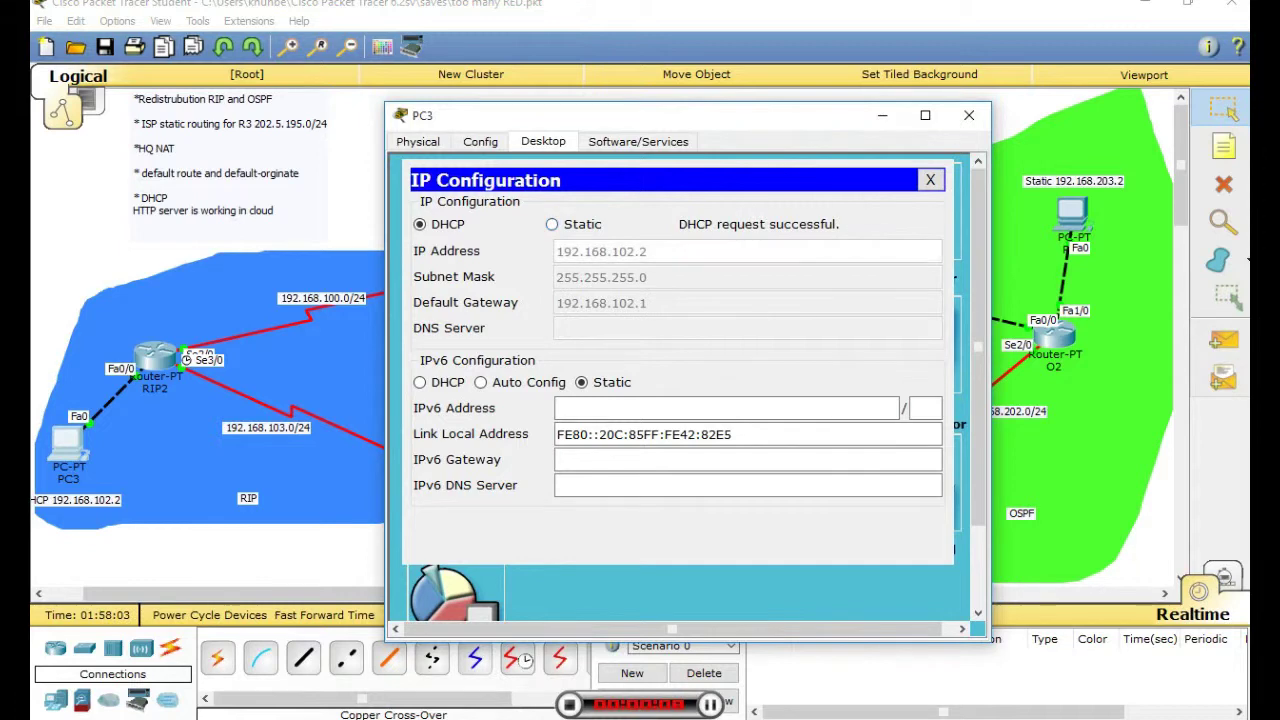
left_click(969, 115)
- Display RIP2's running configuration with sh run, examine the ip dhcp pool RIP2 section, and close the router window
left_click(155, 355)
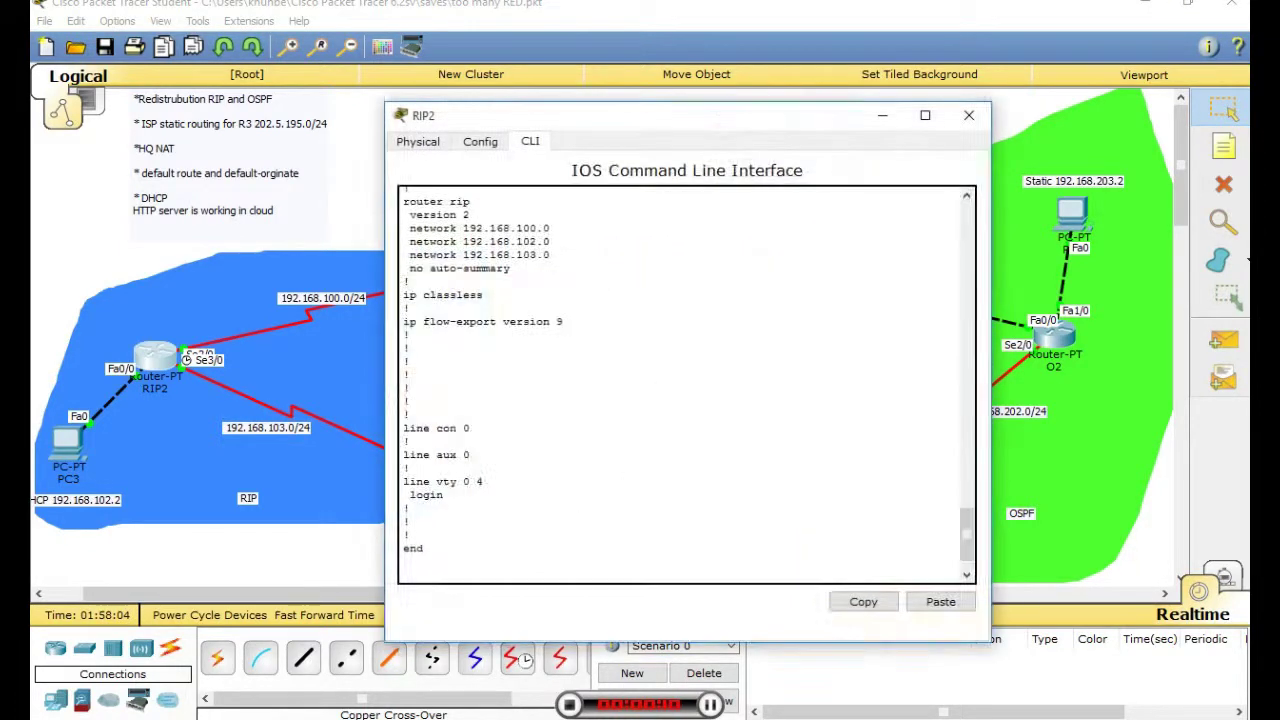
type("e")
type("sh hrun")
key("Return")
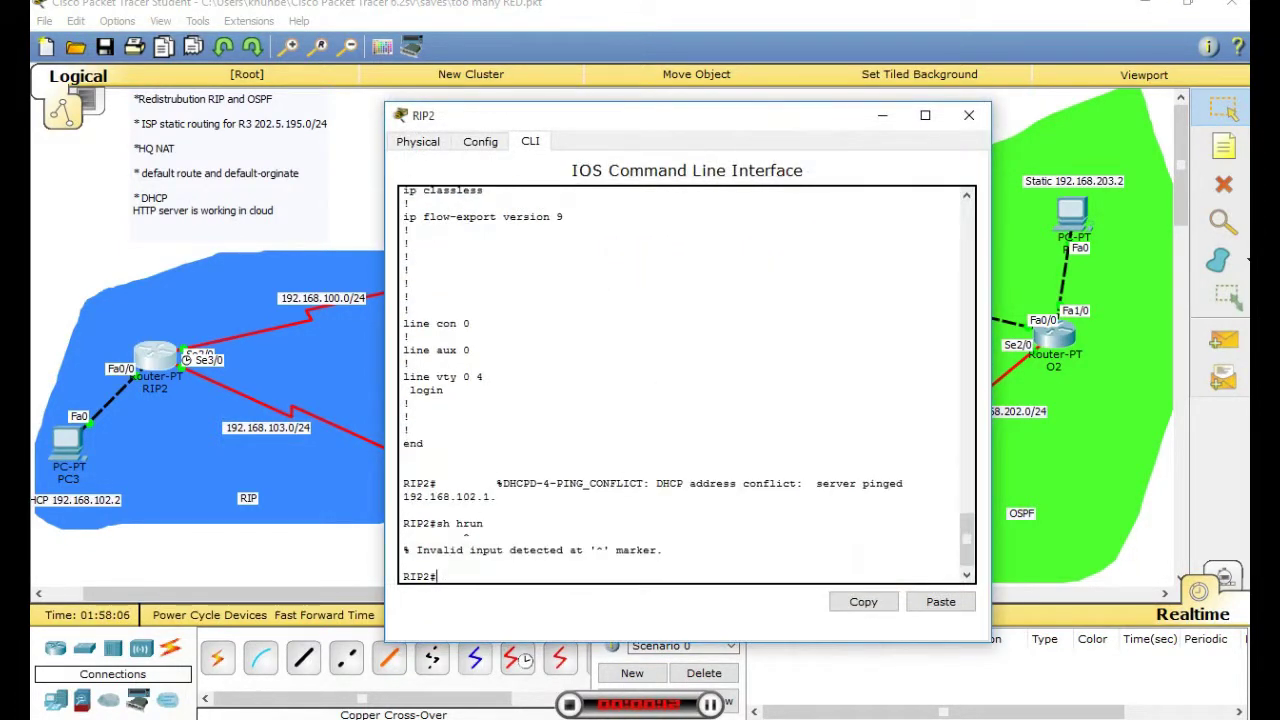
type("sh run")
key("Return")
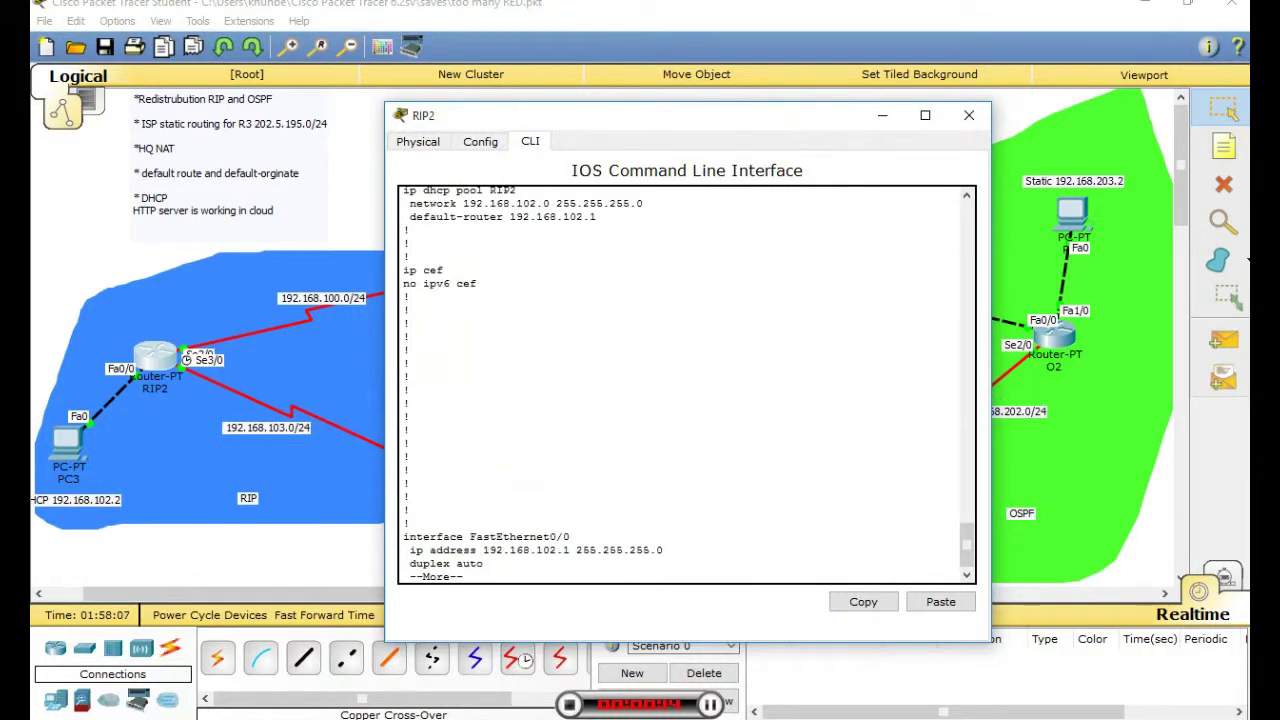
scroll(682, 385, "up", 1)
left_click_drag(409, 268, 403, 198)
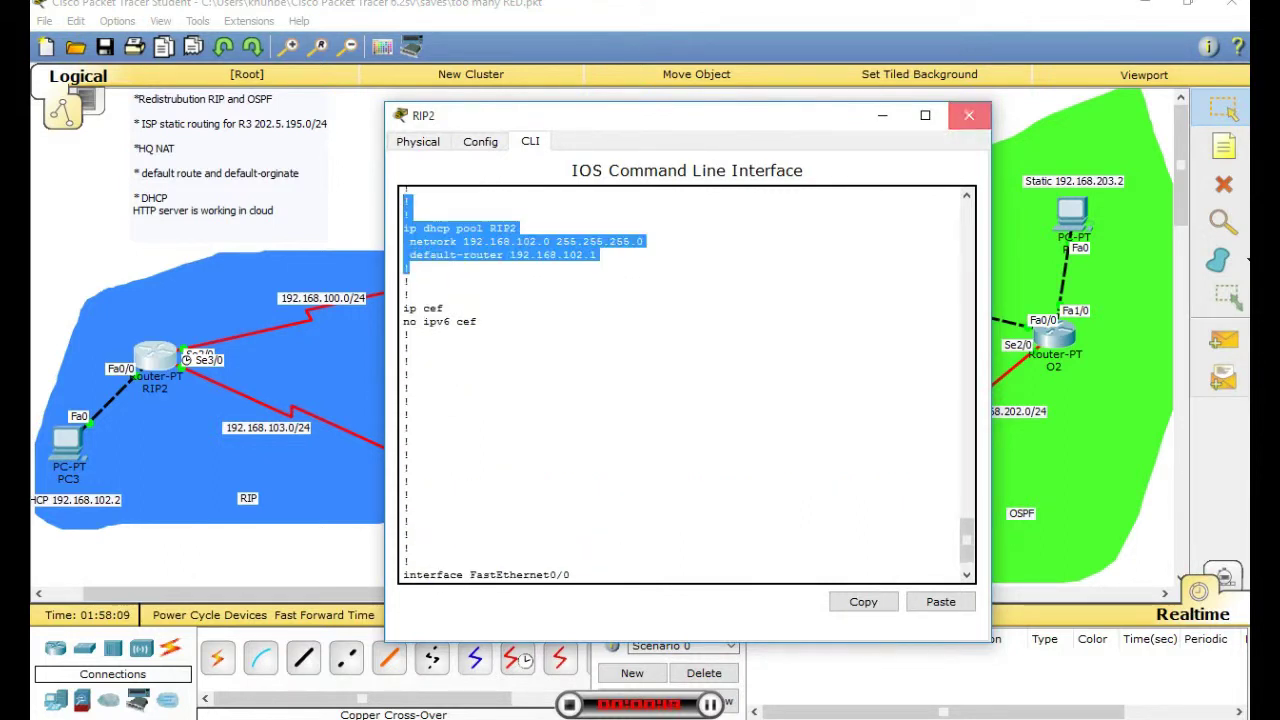
left_click(969, 115)
left_click(686, 390)
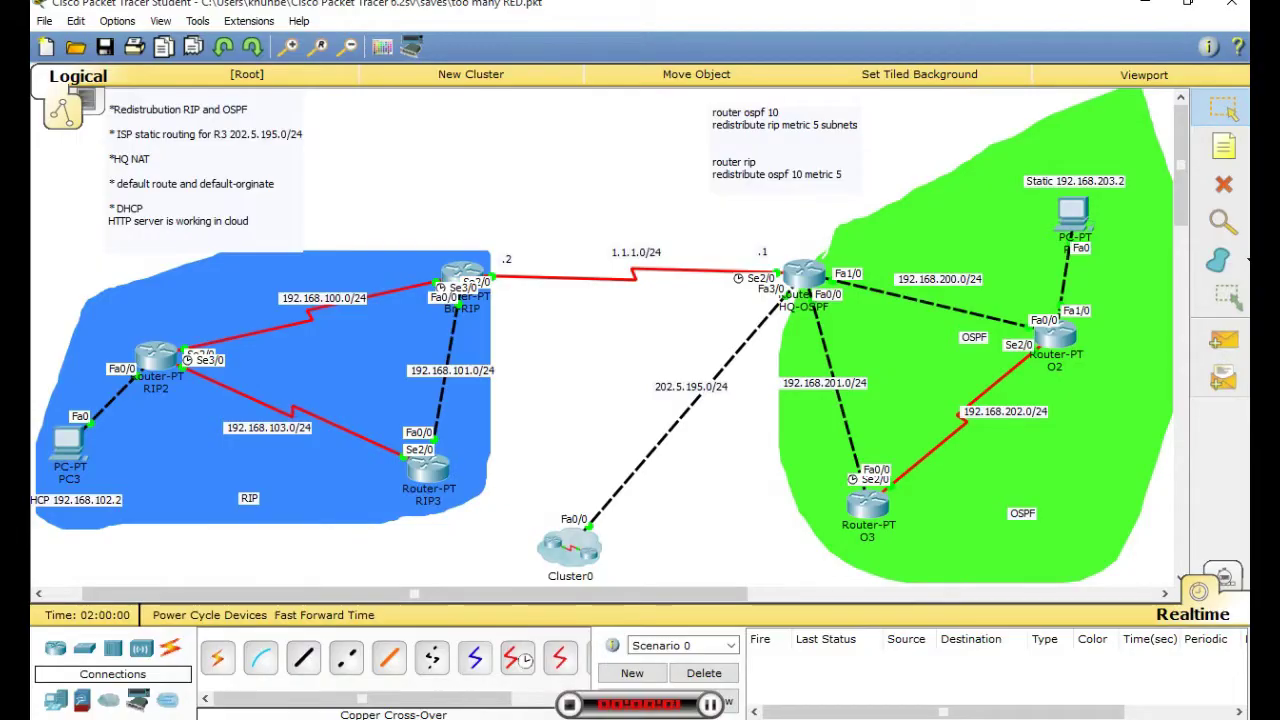